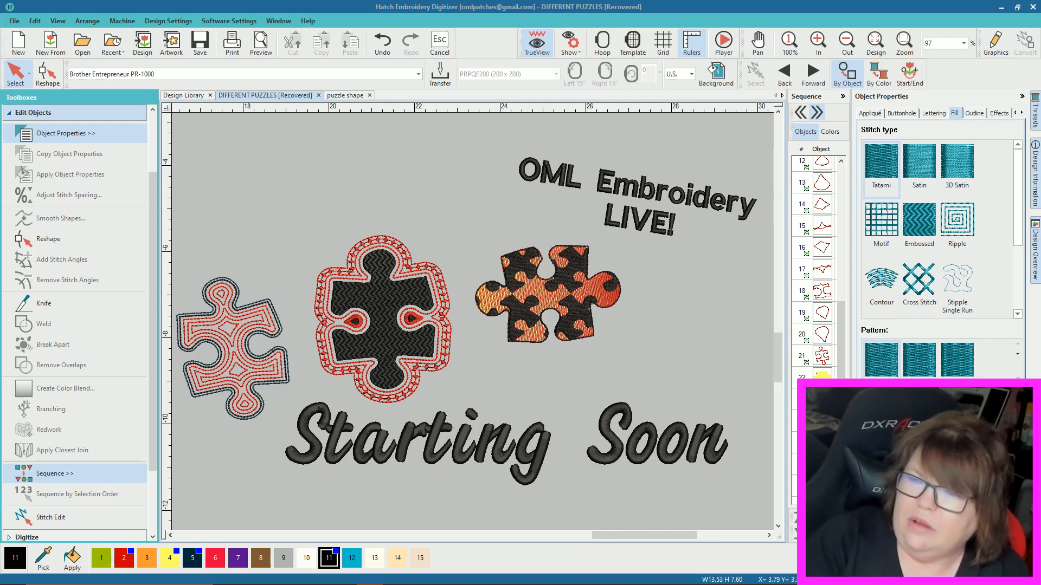
Step: Switch to the browser to check the live stream's YouTube page, and return to Hatch Embroidery Digitizer
drag(1040, 8, 835, 1)
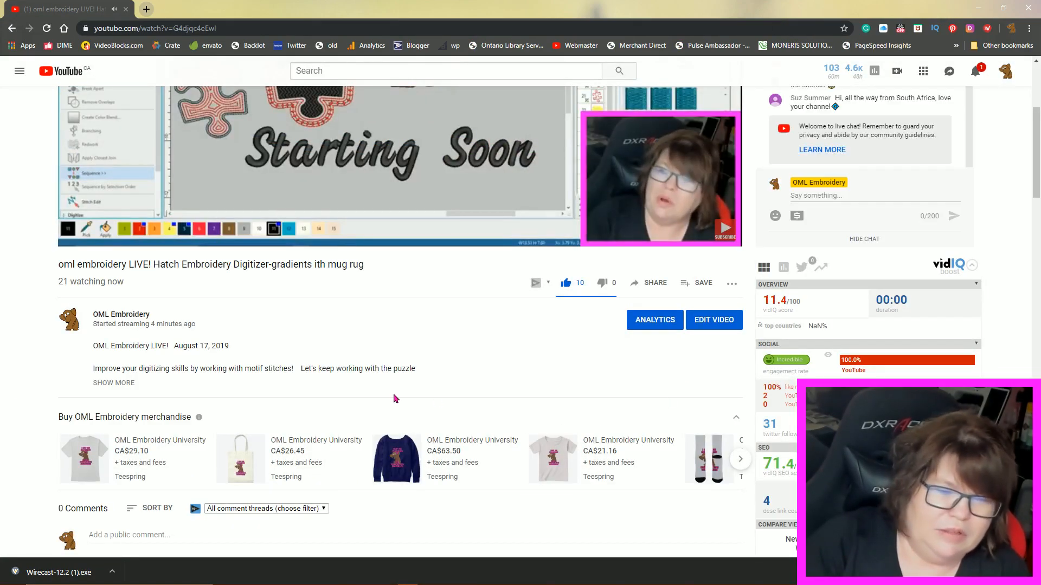
scroll(244, 403, down, 4)
scroll(244, 403, up, 4)
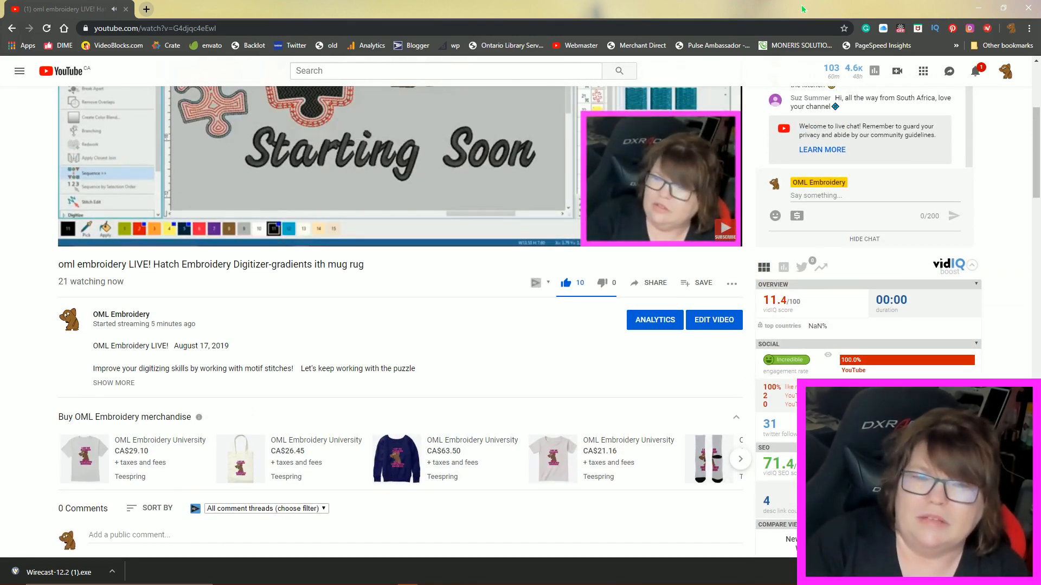
drag(883, 8, 1040, 25)
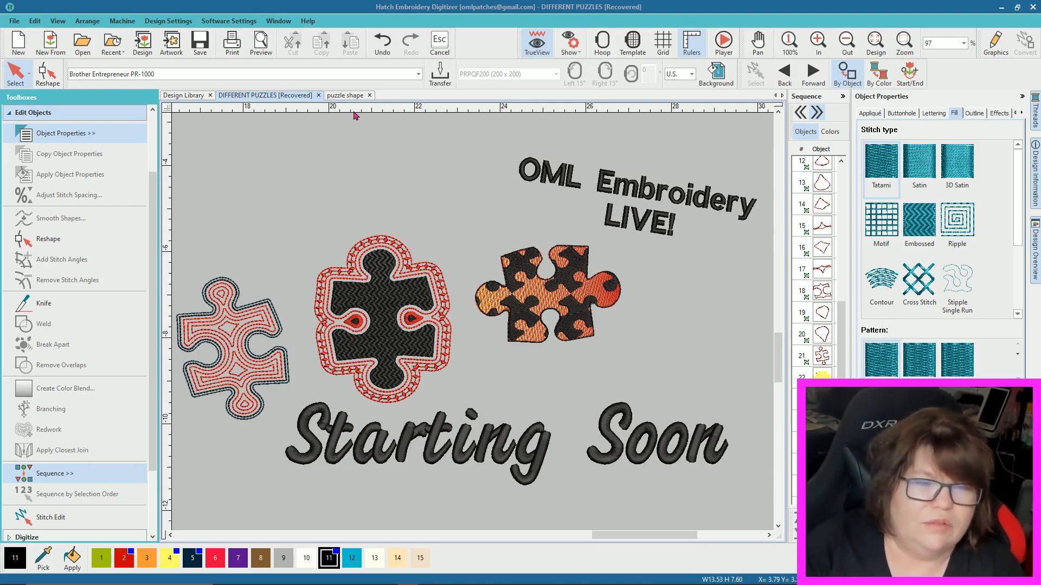
Step: Bring up the puzzle shape design to work with its purple-to-blue gradient puzzle piece
click(348, 95)
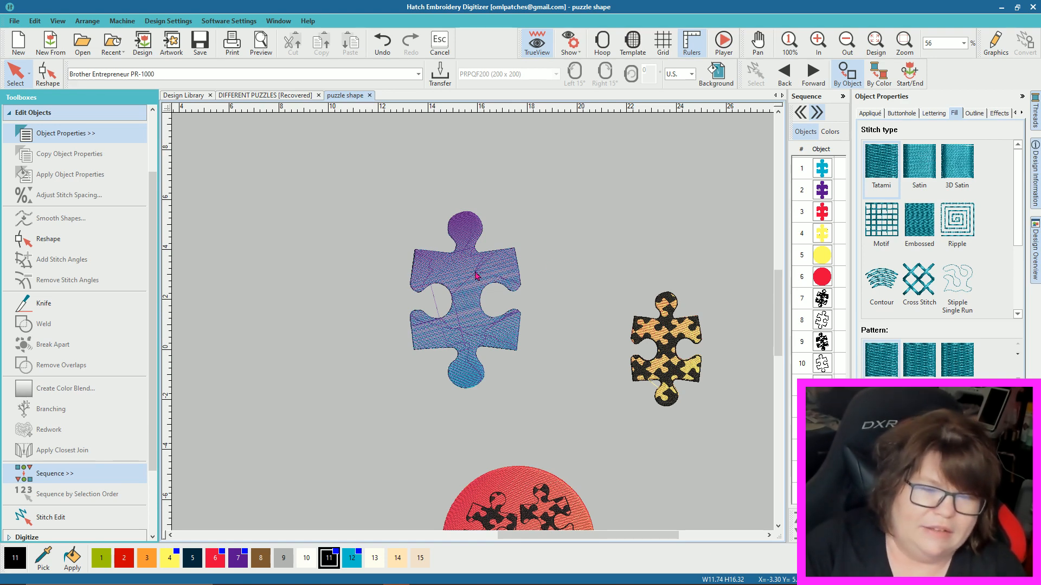
scroll(465, 303, up, 1)
scroll(473, 323, down, 1)
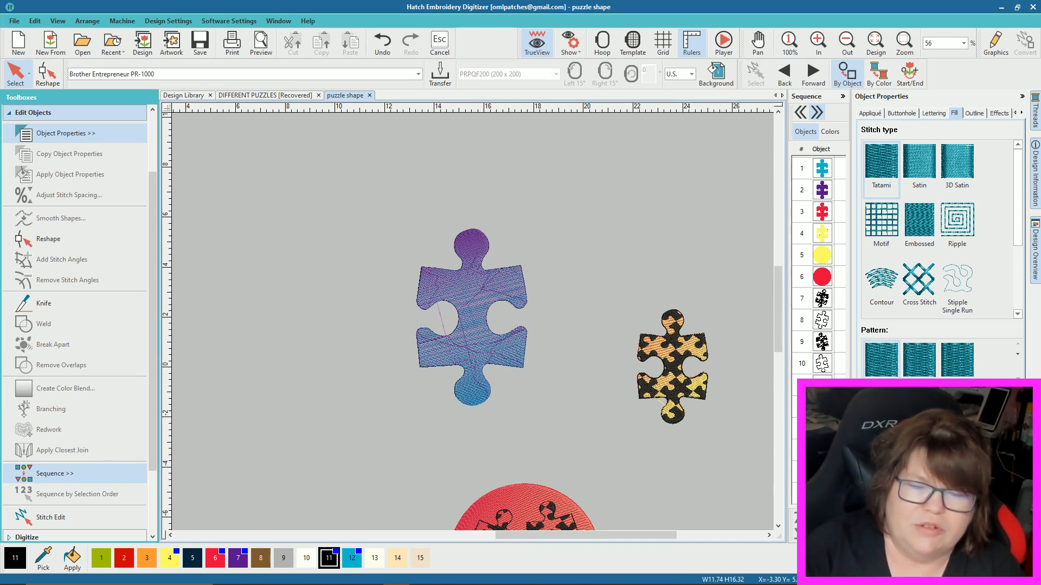
Step: Separate the gradient puzzle piece's overlapping purple and blue layers and place them side by side, purple left of blue
click(510, 357)
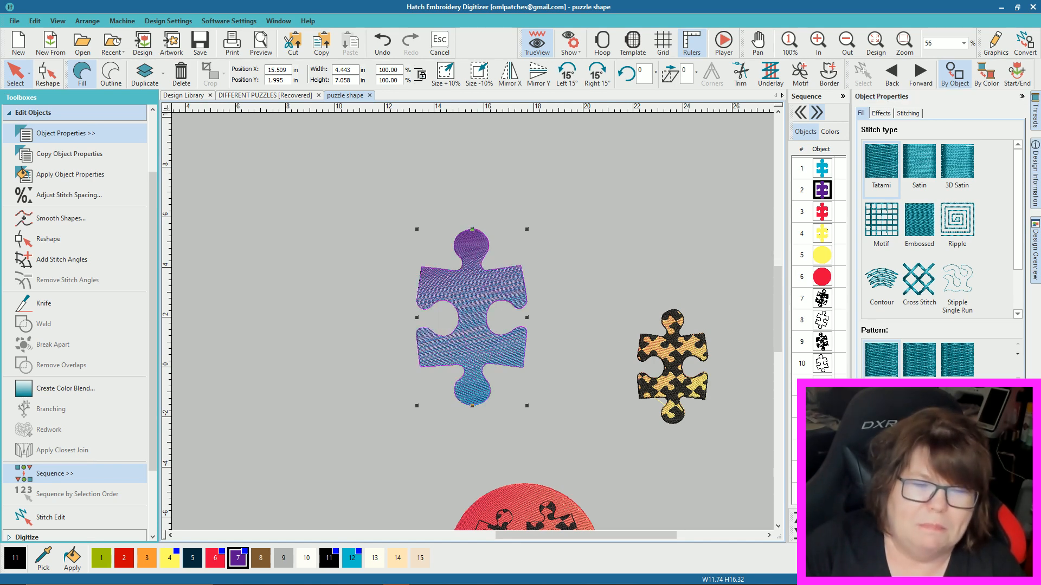
click(575, 313)
click(493, 286)
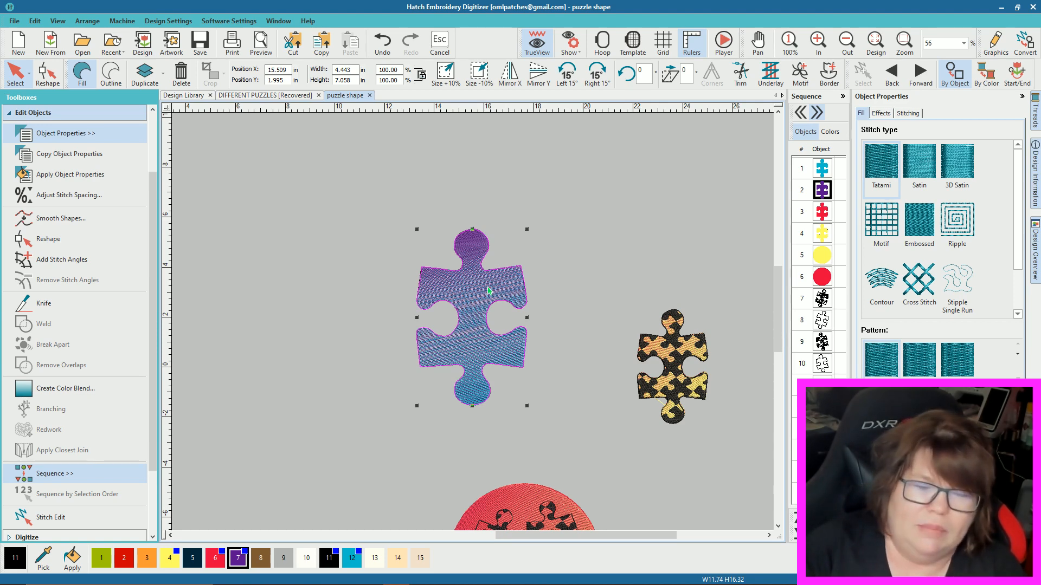
drag(488, 290, 397, 285)
drag(367, 282, 367, 282)
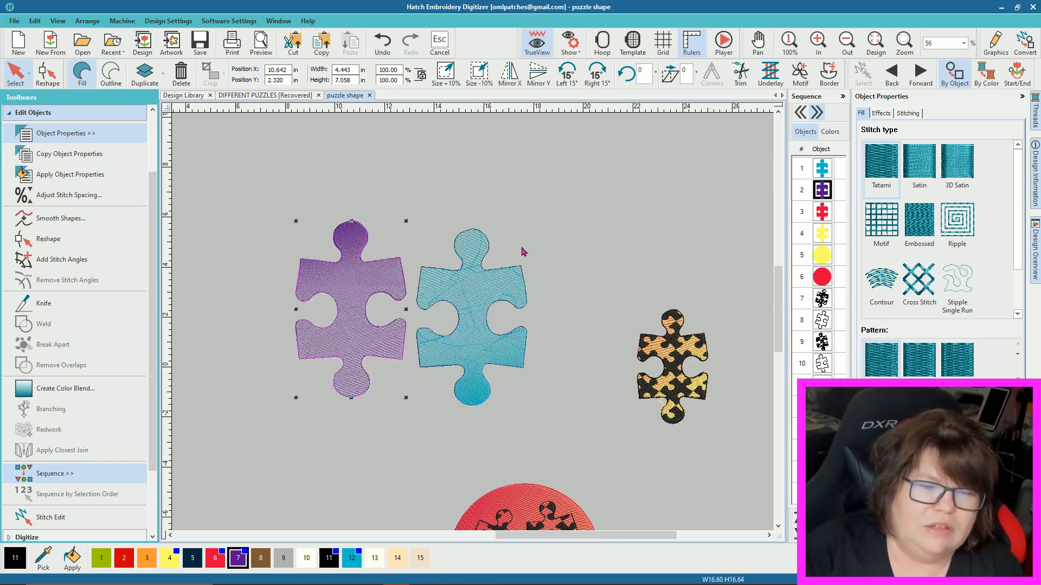
click(476, 279)
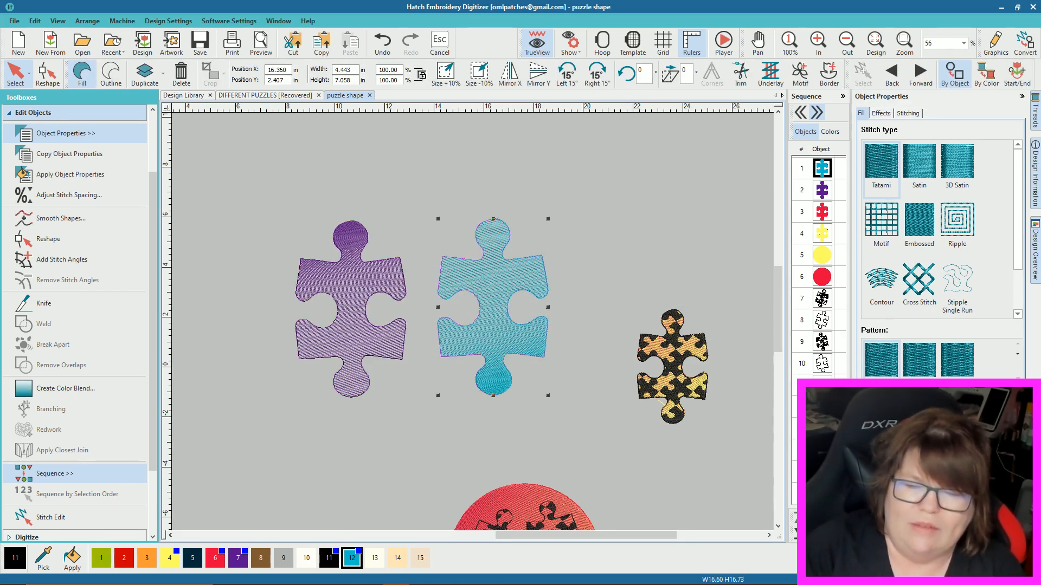
click(583, 270)
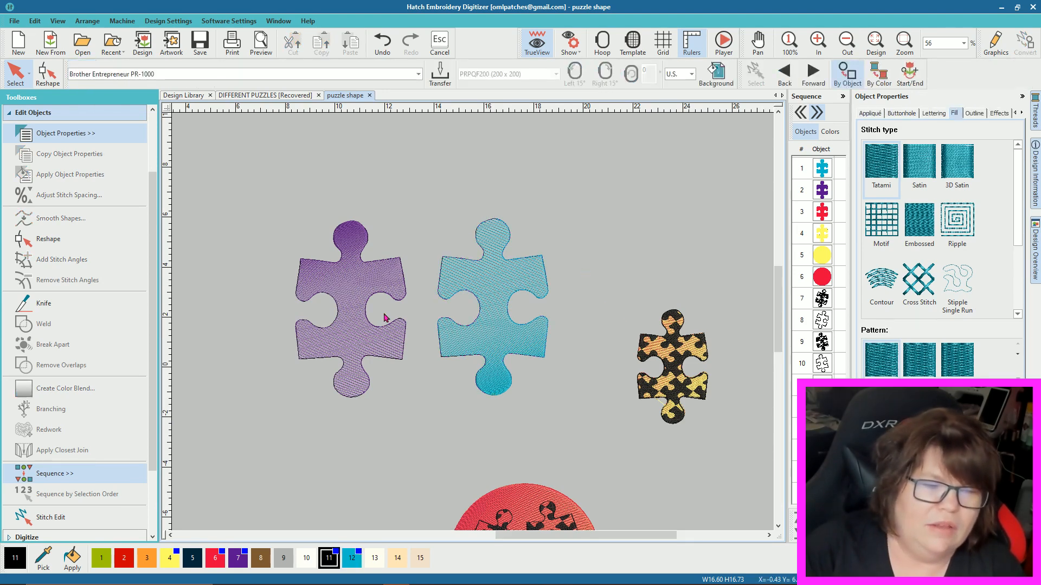
drag(378, 290, 397, 281)
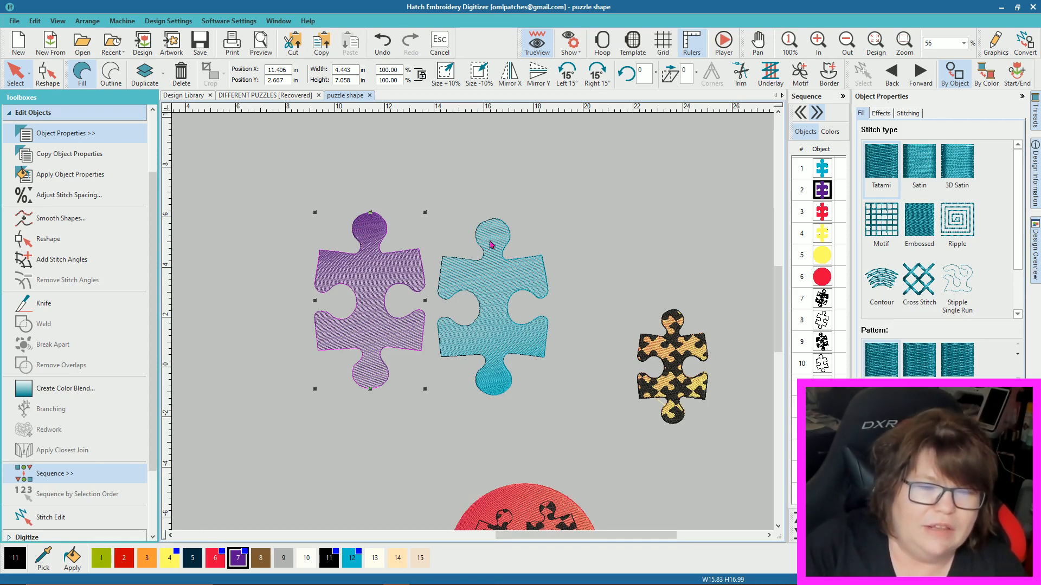
Step: Examine the stitch spacing in the upper knobs of the blue and purple puzzle pieces up close
scroll(491, 244, up, 4)
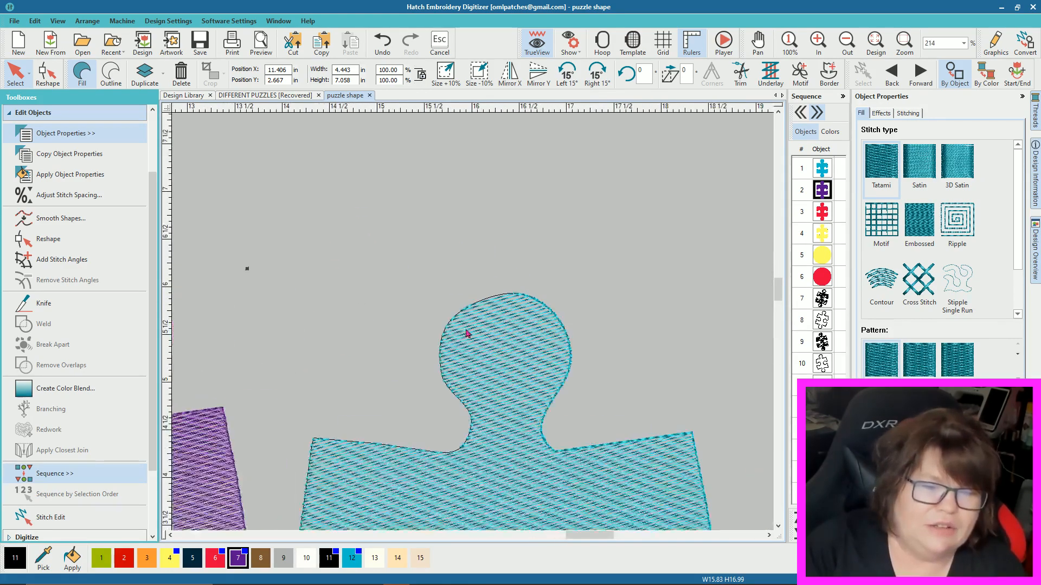
scroll(467, 334, up, 4)
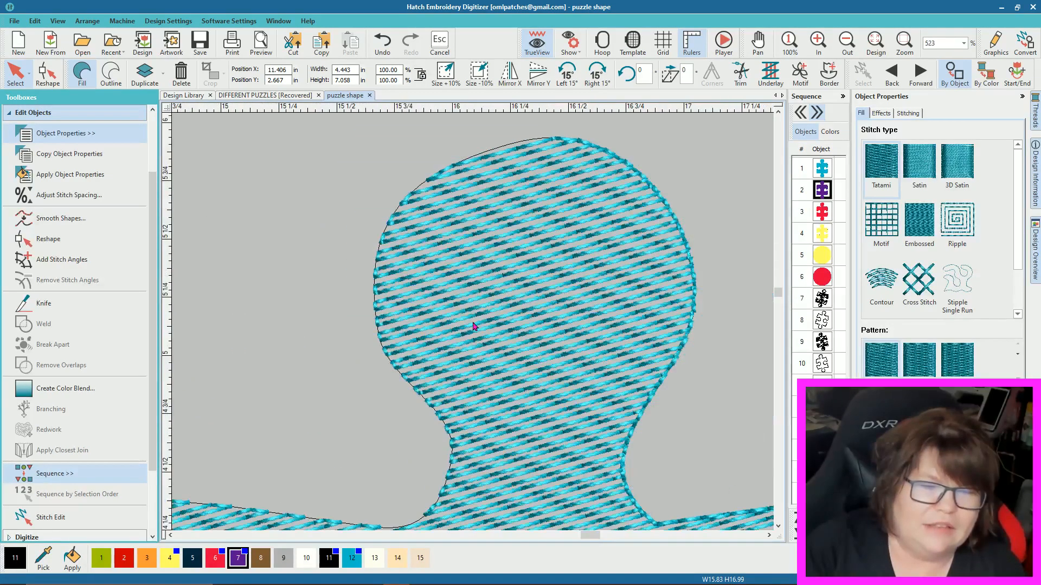
scroll(473, 326, down, 6)
scroll(307, 319, up, 5)
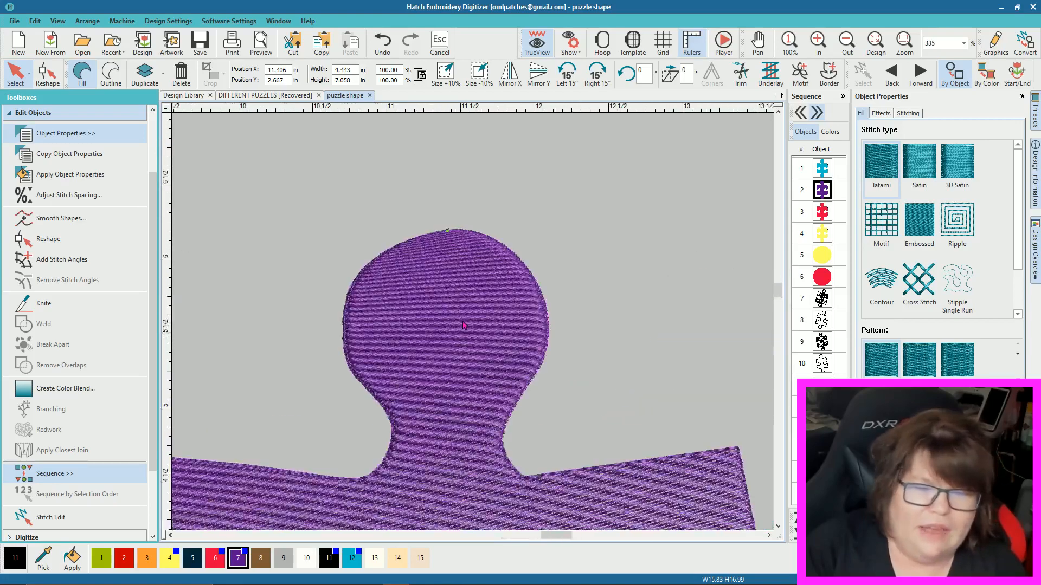
scroll(465, 325, up, 1)
scroll(473, 325, down, 4)
scroll(473, 325, up, 1)
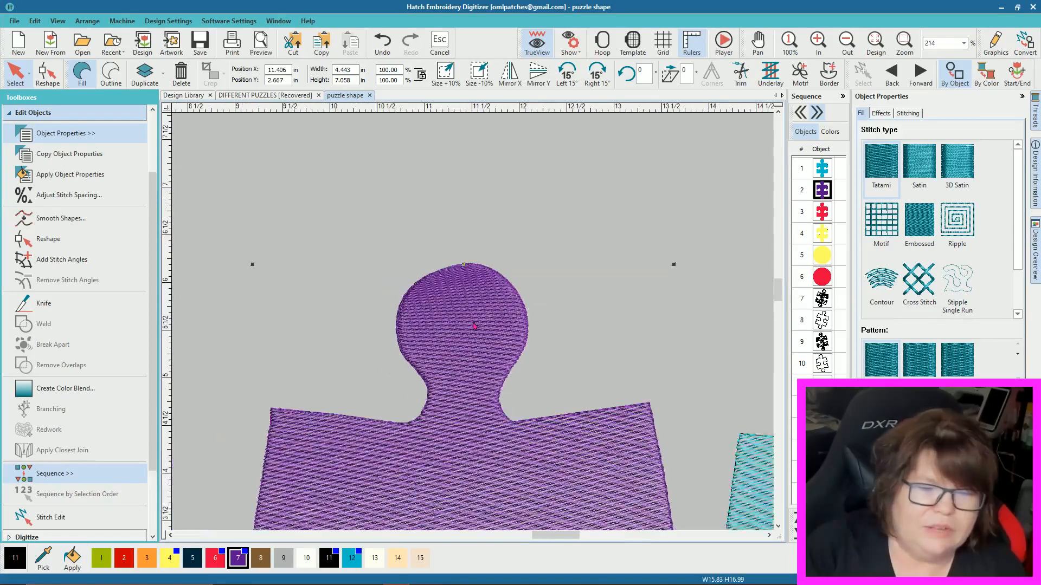
scroll(473, 325, down, 3)
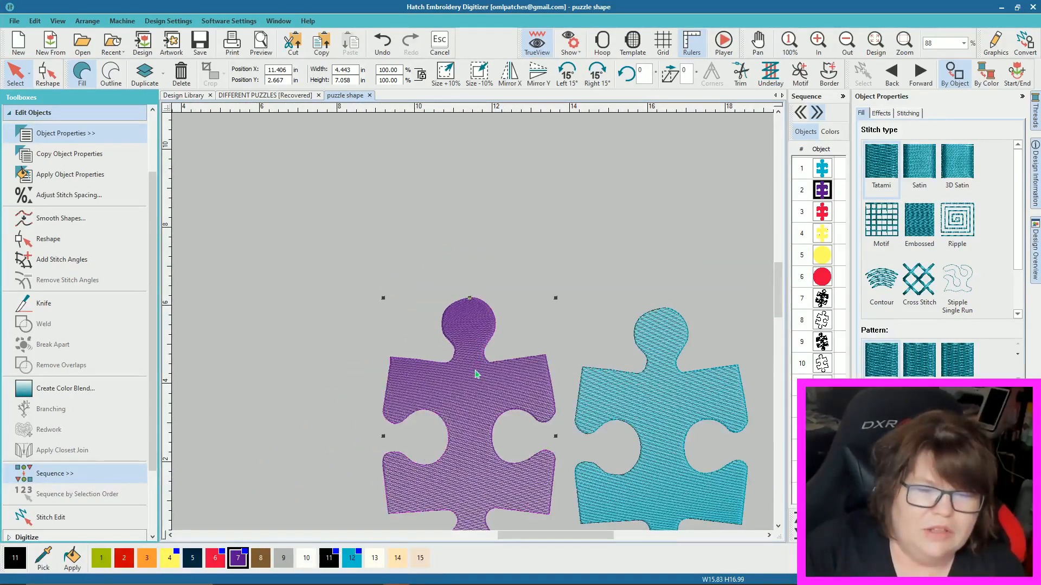
Step: Lay the purple gradient puzzle piece directly over the blue one and deselect it
drag(475, 374, 667, 385)
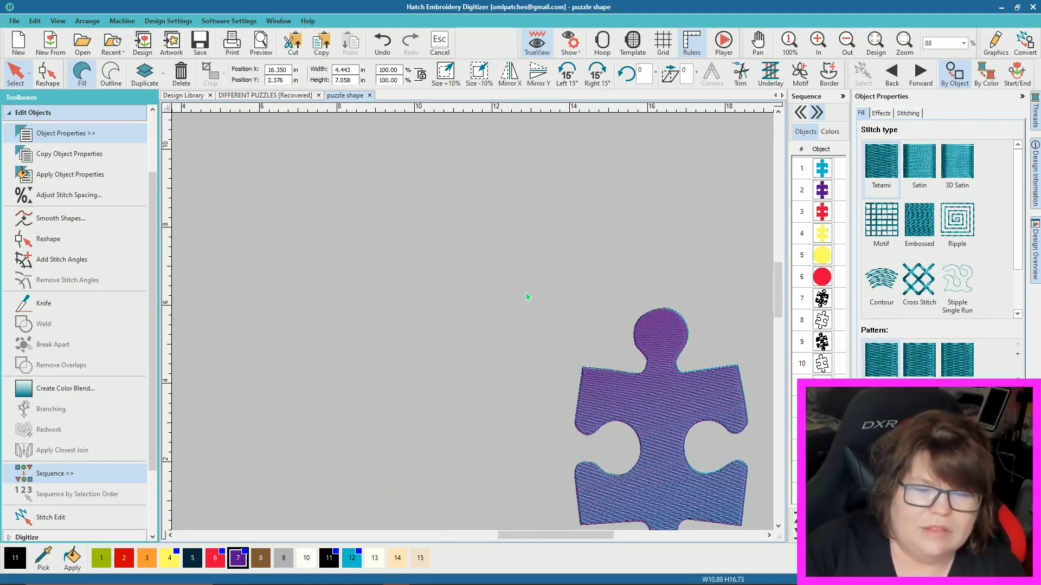
click(544, 326)
click(778, 527)
click(778, 527)
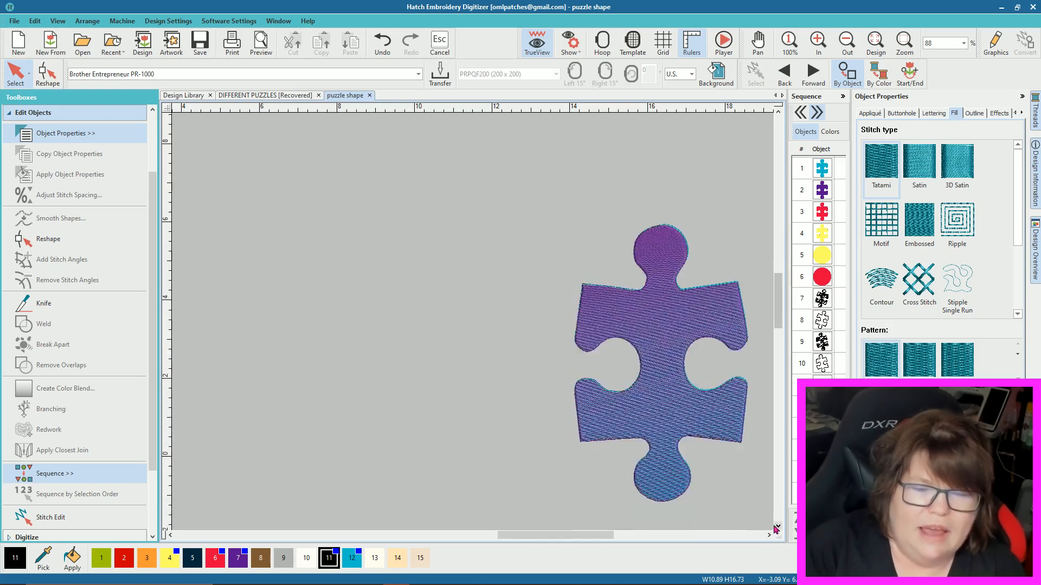
Step: Pull the purple puzzle layer off the blue one and place it back on top, with the edges lined up
click(769, 535)
click(769, 535)
drag(549, 316, 359, 311)
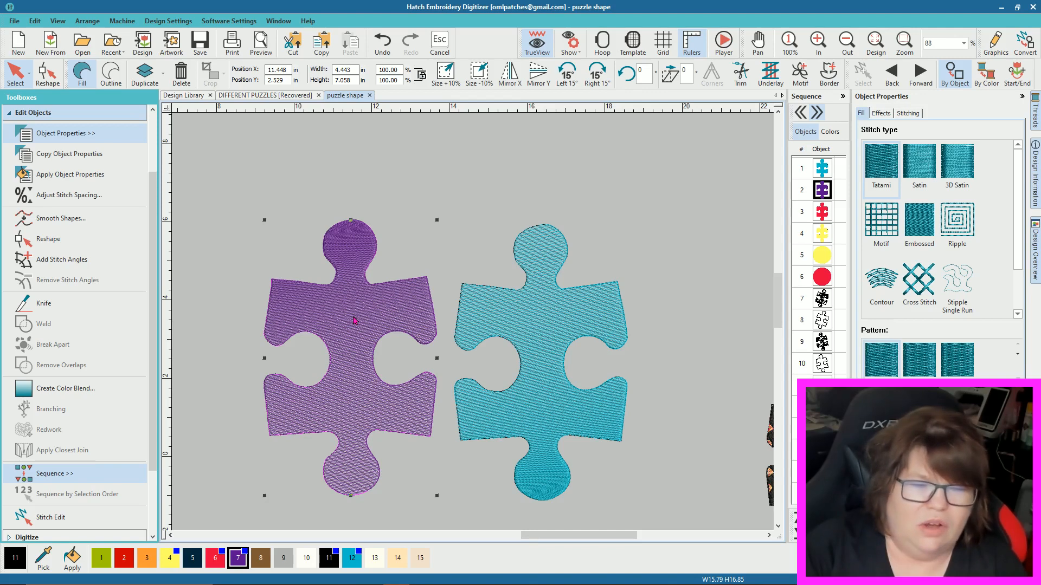
drag(352, 320, 544, 326)
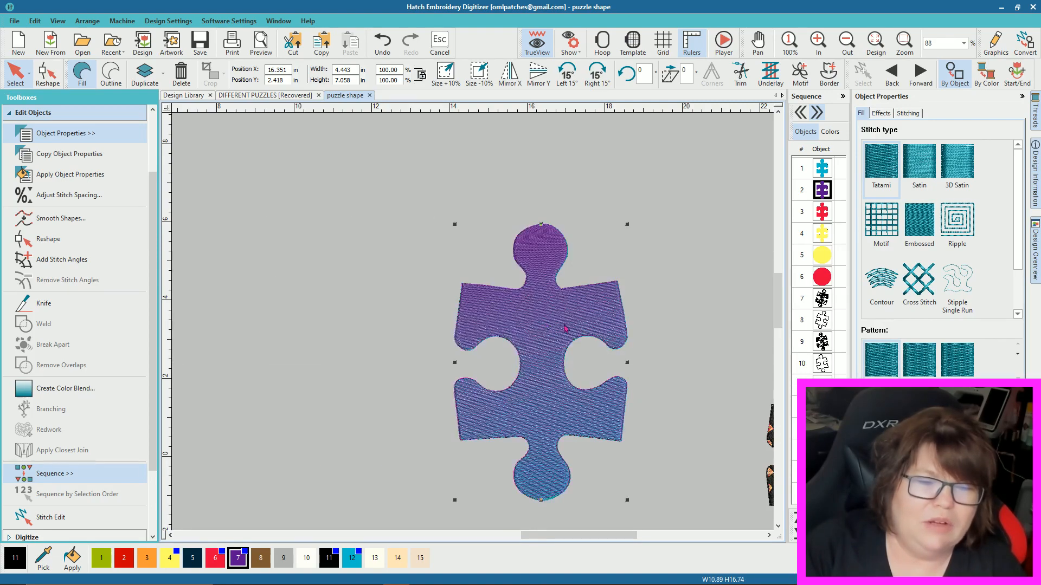
click(676, 342)
Step: Examine how the purple and blue stitches interleave across the stacked puzzle piece, both up close and as a whole
scroll(560, 395, up, 3)
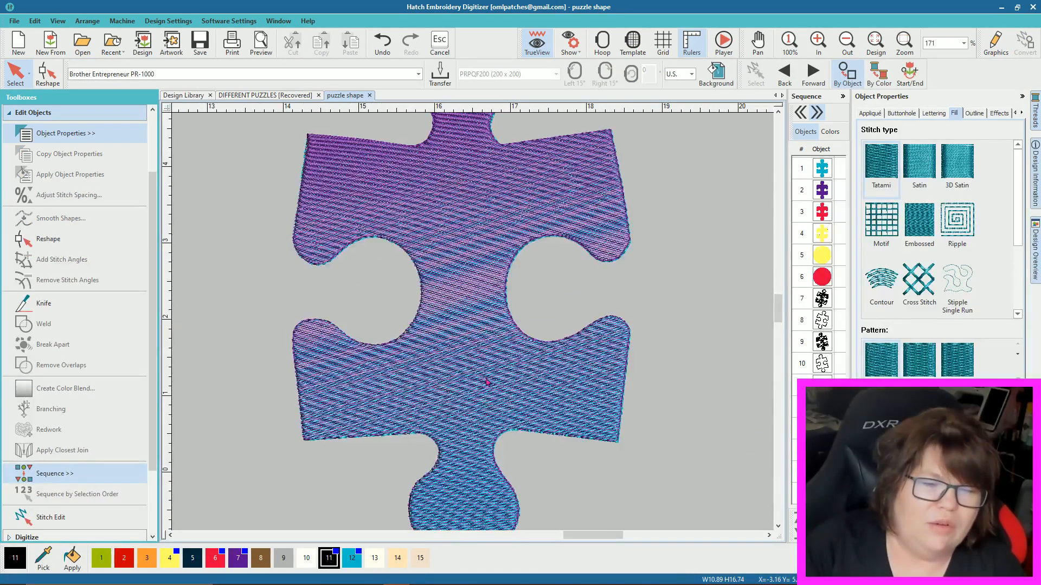
scroll(469, 326, up, 3)
scroll(472, 330, up, 2)
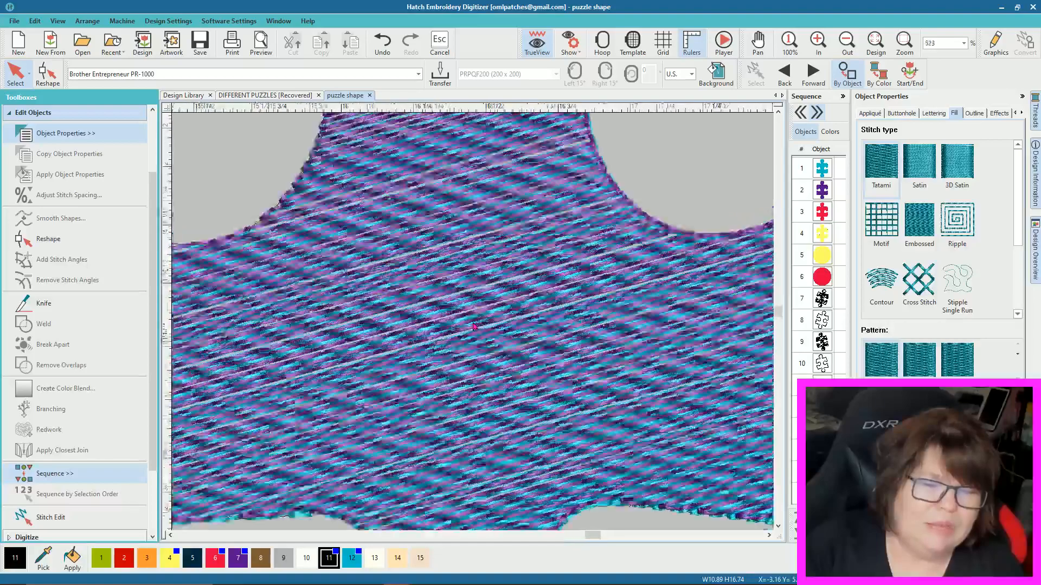
scroll(464, 358, down, 1)
scroll(461, 363, down, 5)
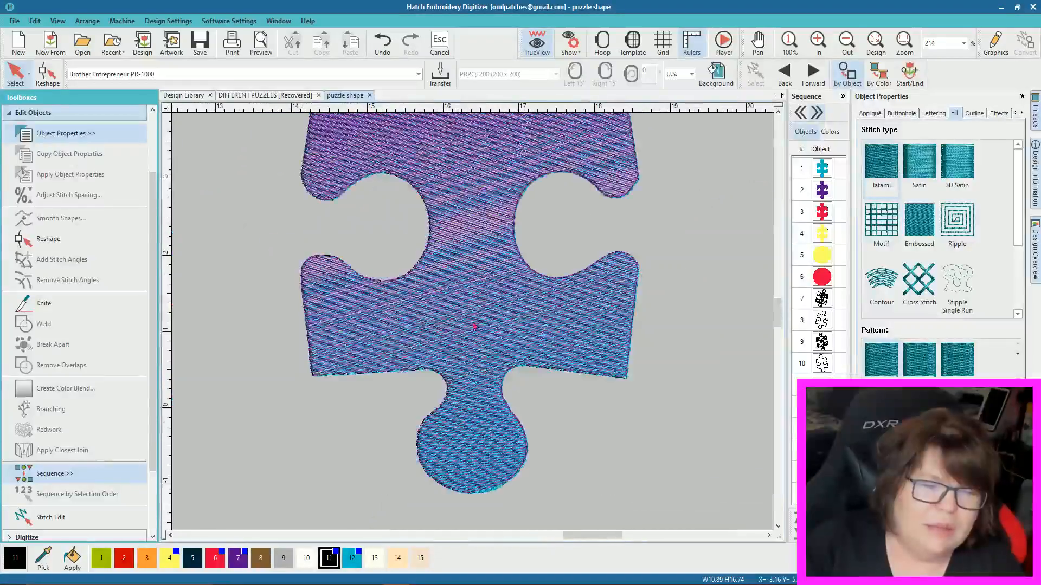
scroll(474, 326, up, 4)
scroll(473, 326, up, 1)
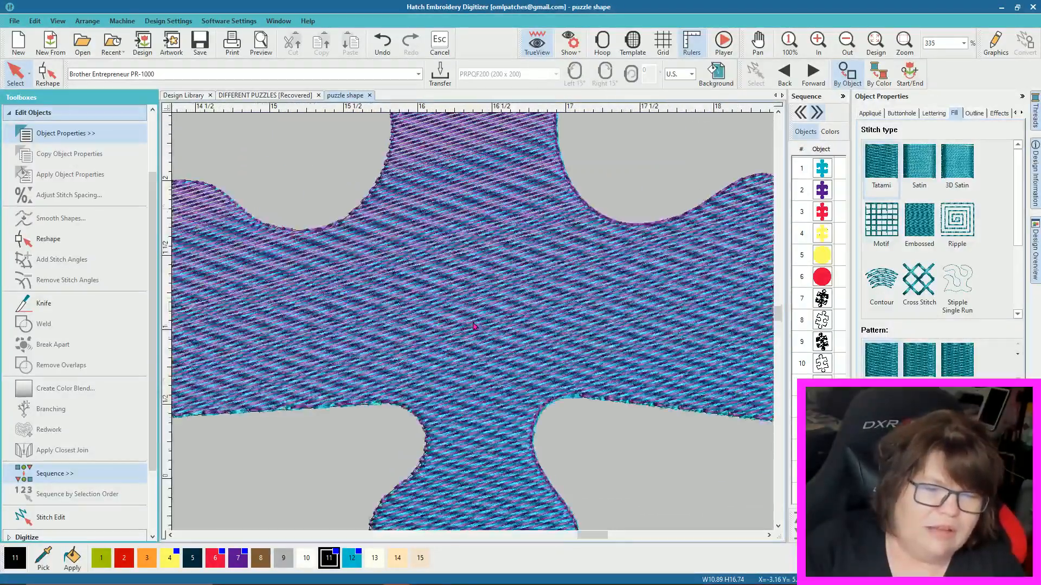
scroll(474, 325, down, 2)
scroll(770, 119, up, 5)
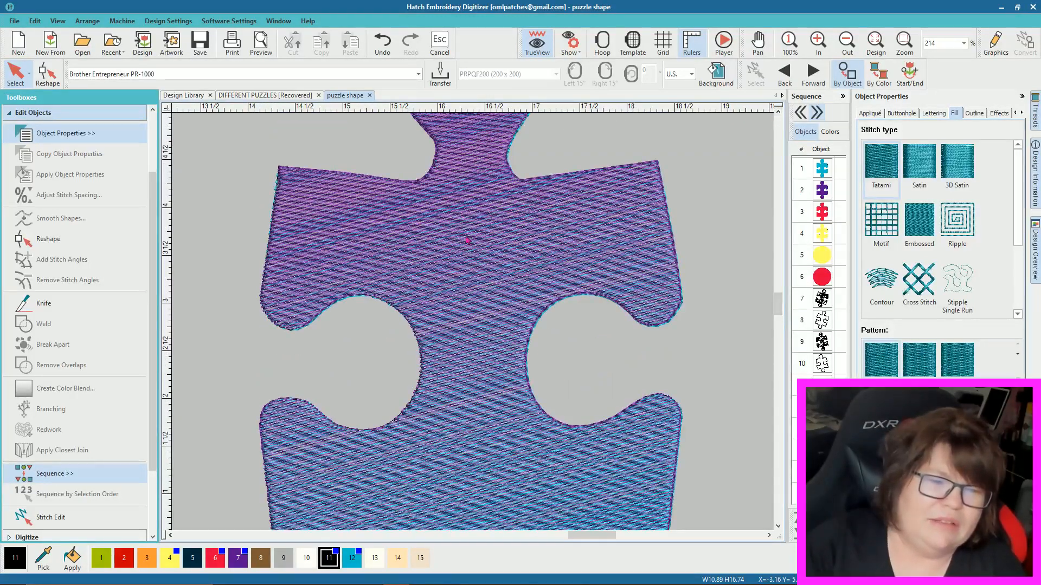
scroll(466, 239, up, 3)
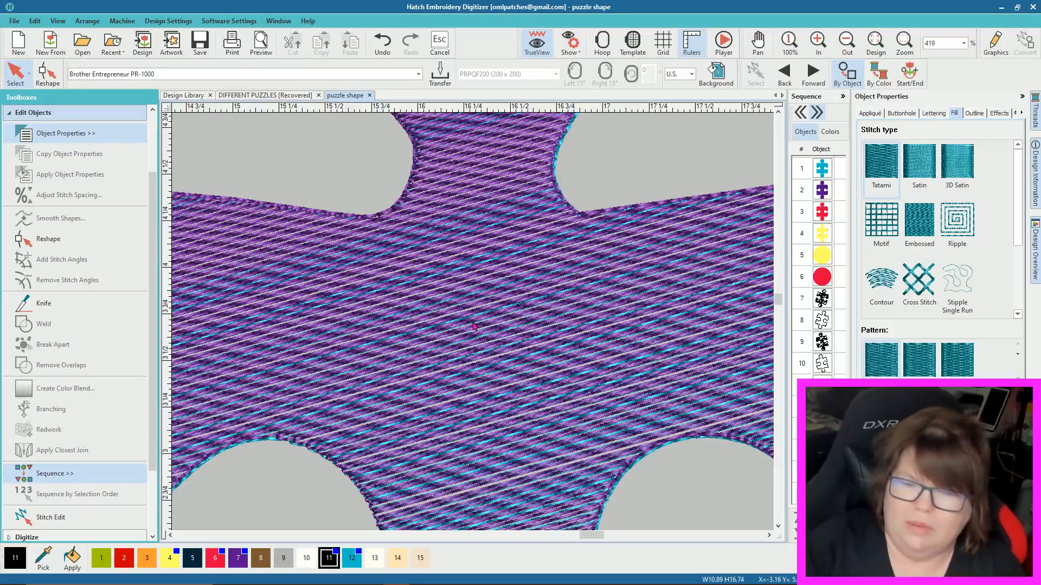
scroll(474, 326, down, 10)
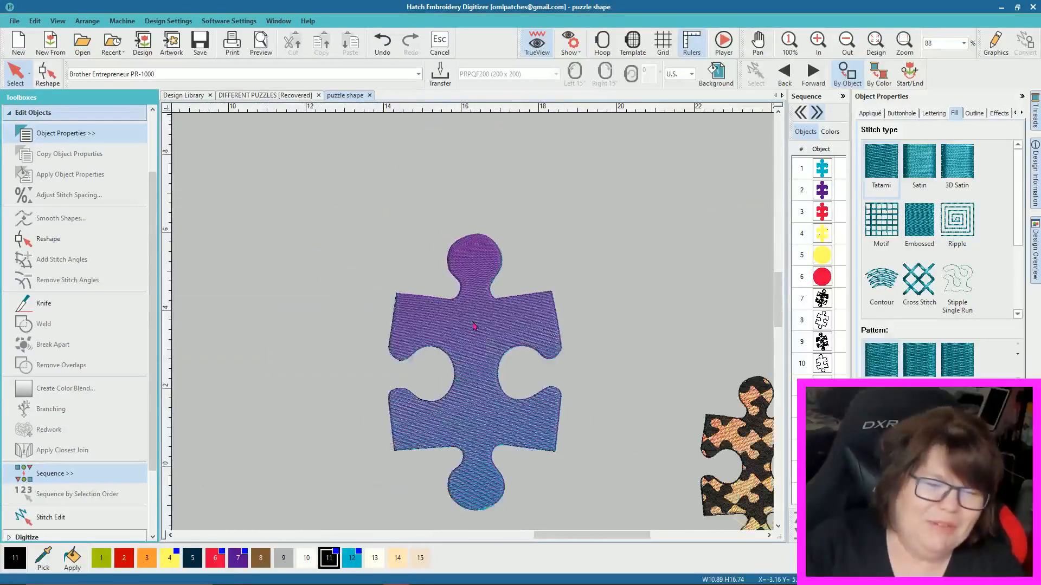
scroll(479, 336, up, 3)
scroll(480, 337, up, 3)
scroll(483, 326, down, 6)
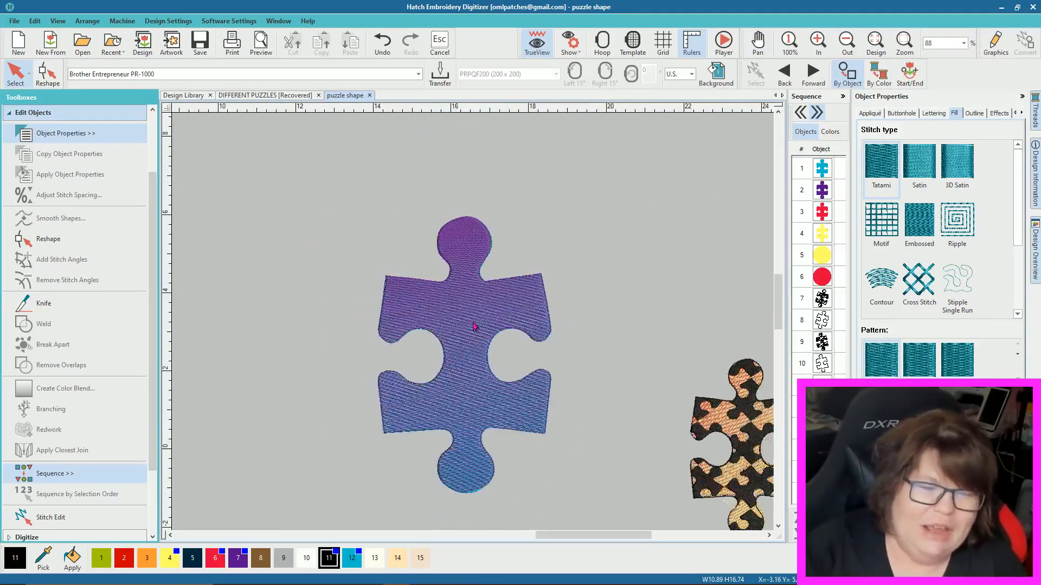
click(484, 315)
click(544, 313)
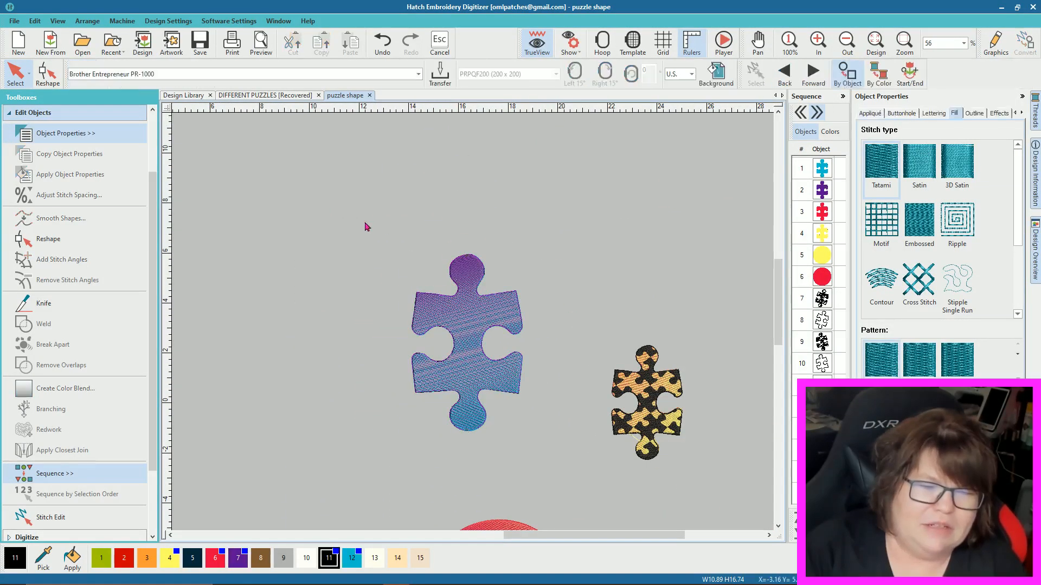
Step: Align the stacked purple and blue puzzle layers with Center X and group them
drag(362, 226, 574, 463)
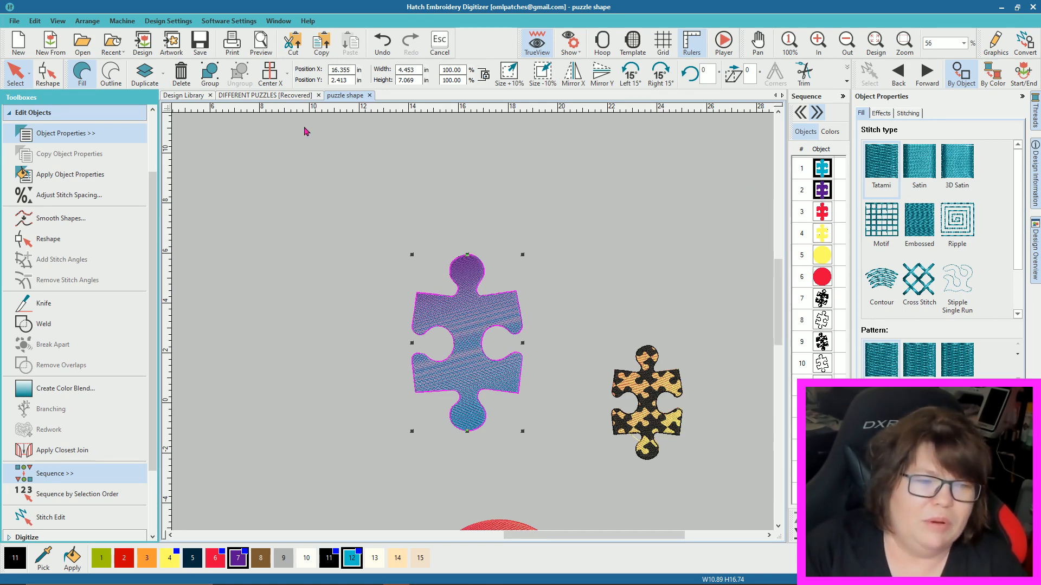
click(269, 76)
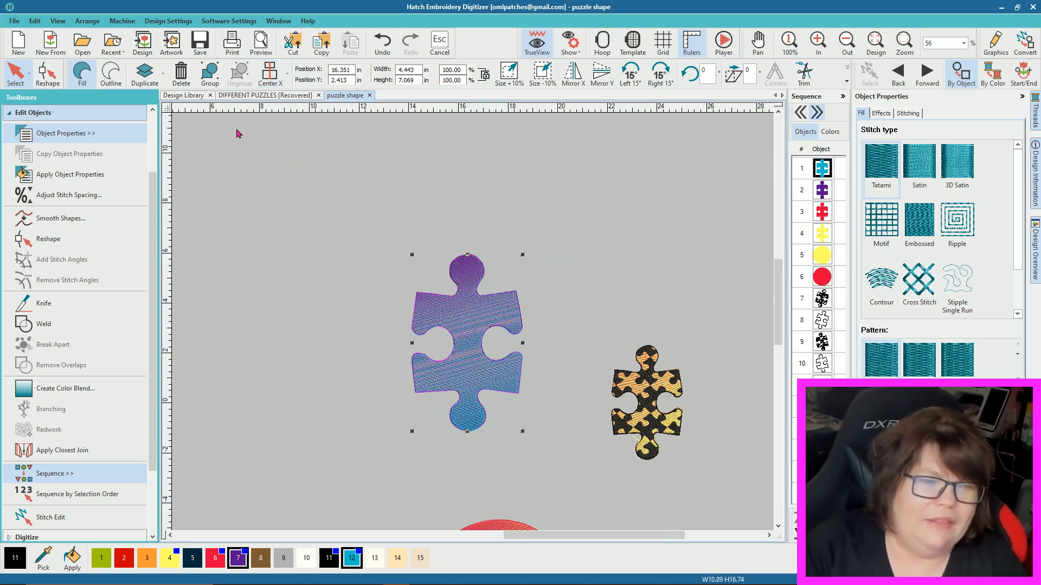
click(210, 73)
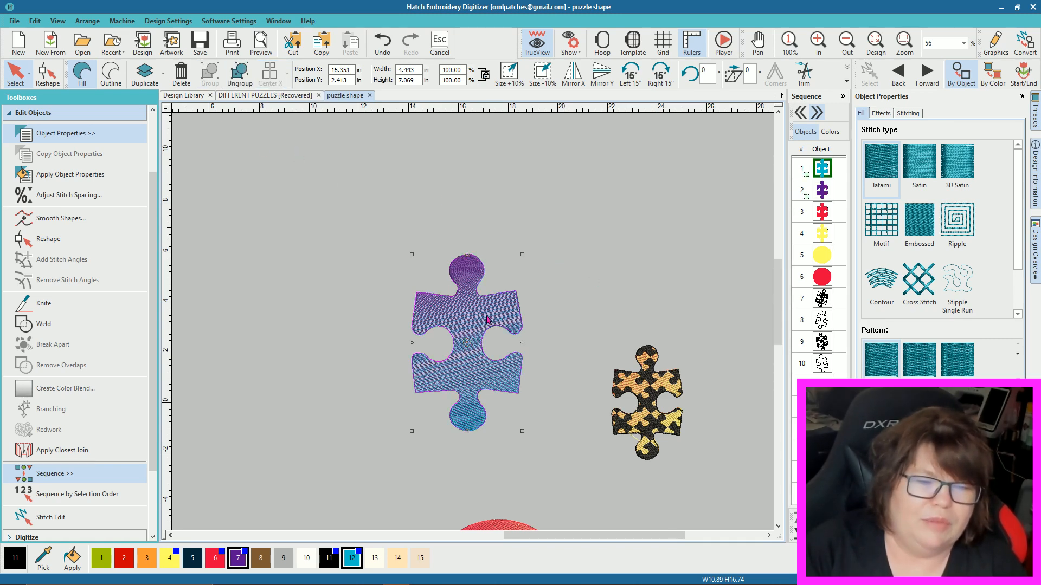
Step: Move the grouped gradient puzzle piece up and to the left, to about X 11.877 in and Y 5.576 in
drag(474, 315, 365, 237)
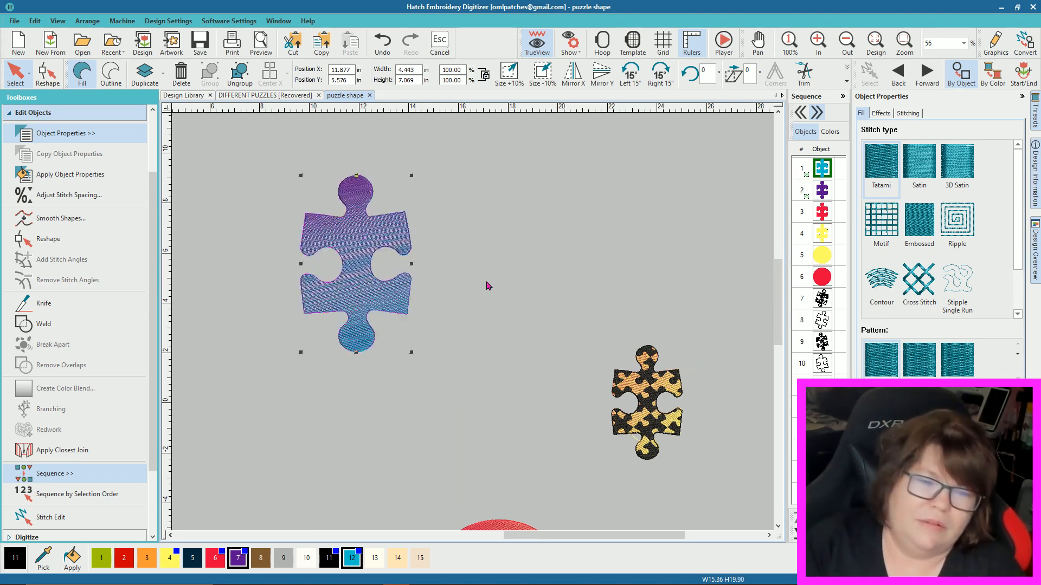
click(382, 319)
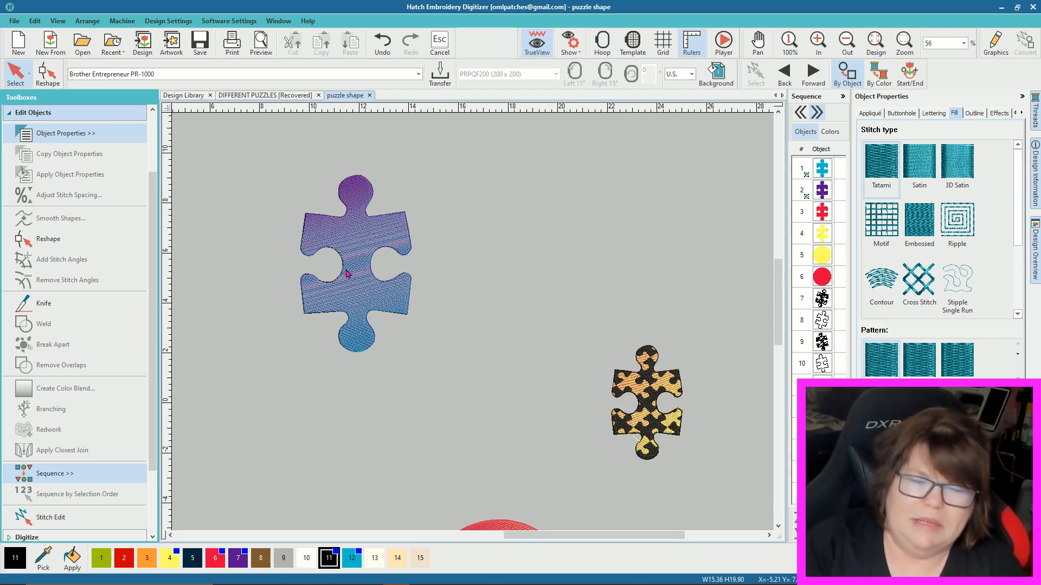
scroll(471, 324, up, 2)
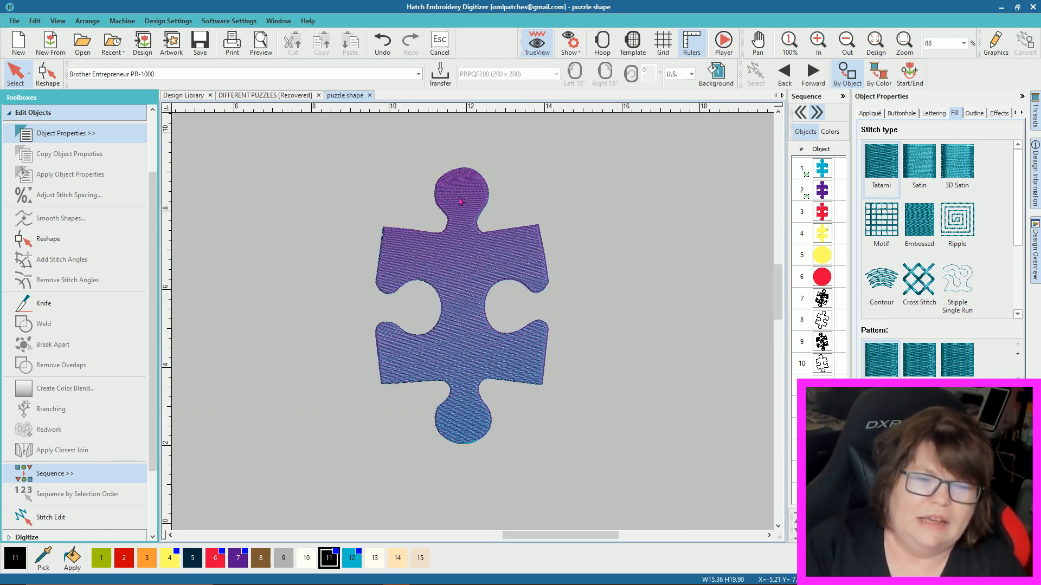
Step: Copy the grouped purple-and-blue gradient puzzle piece from the puzzle shape design
click(515, 268)
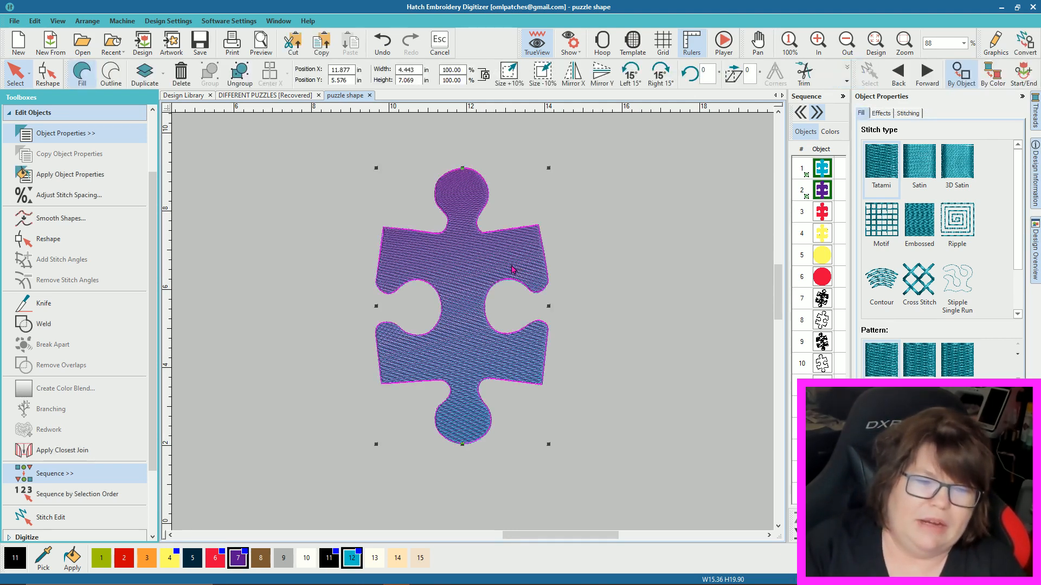
click(634, 395)
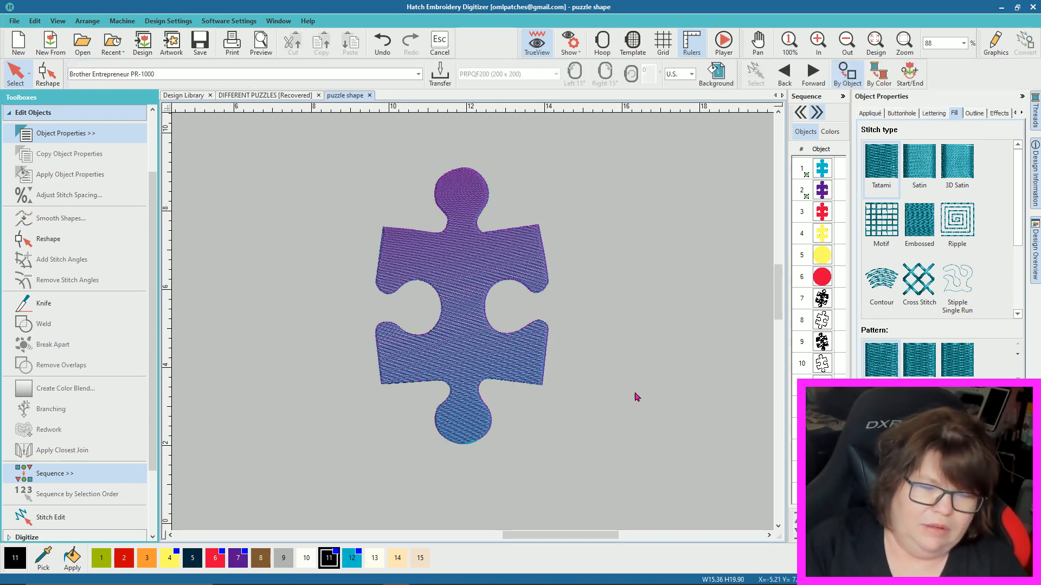
scroll(474, 326, down, 7)
scroll(473, 327, up, 3)
drag(326, 206, 494, 377)
right_click(399, 286)
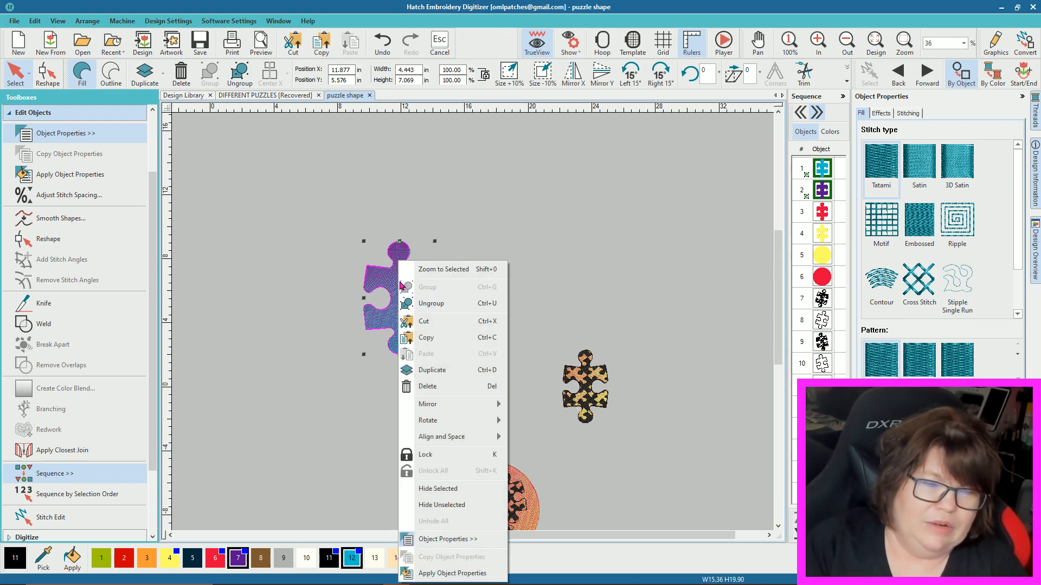
click(434, 340)
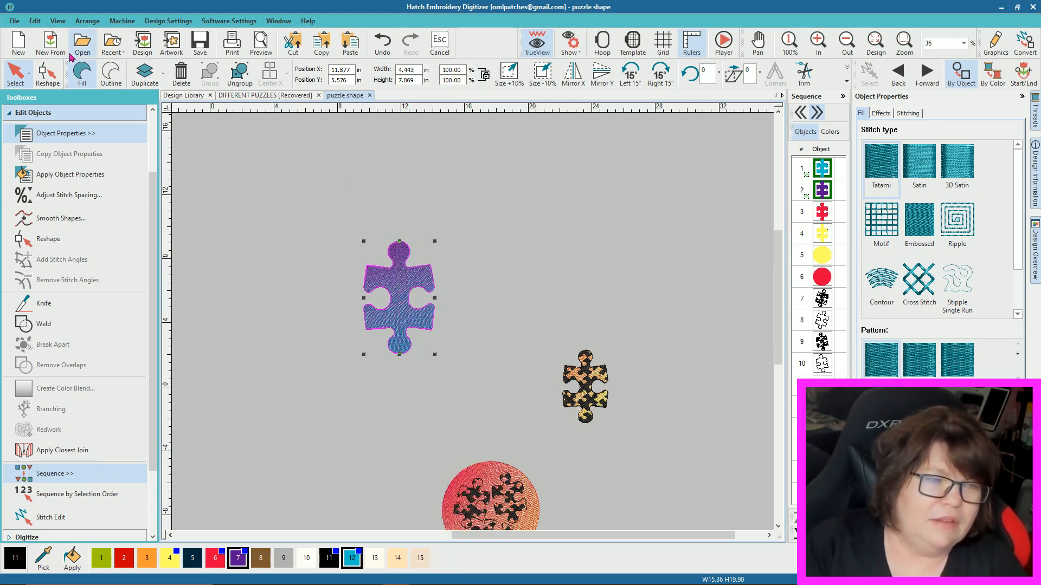
Step: Create a new blank design and paste the copied gradient puzzle piece into it
click(25, 44)
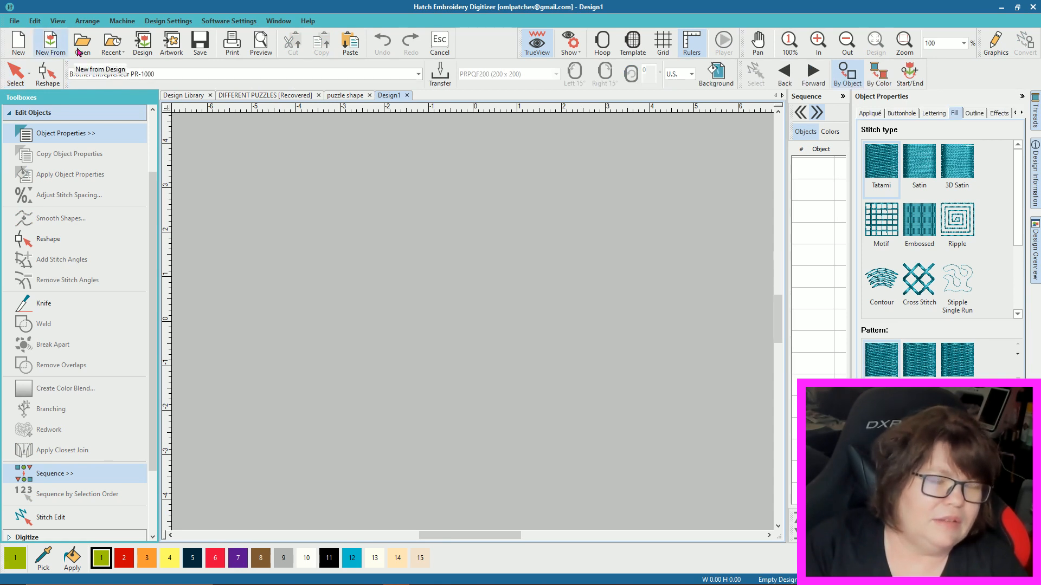
key(ctrl+v)
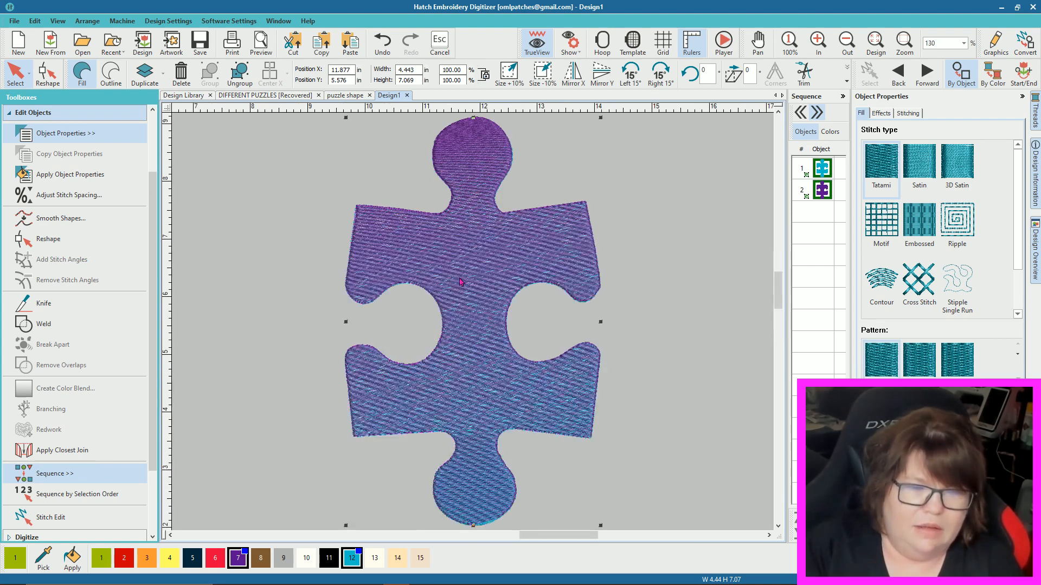
click(667, 304)
scroll(474, 326, down, 3)
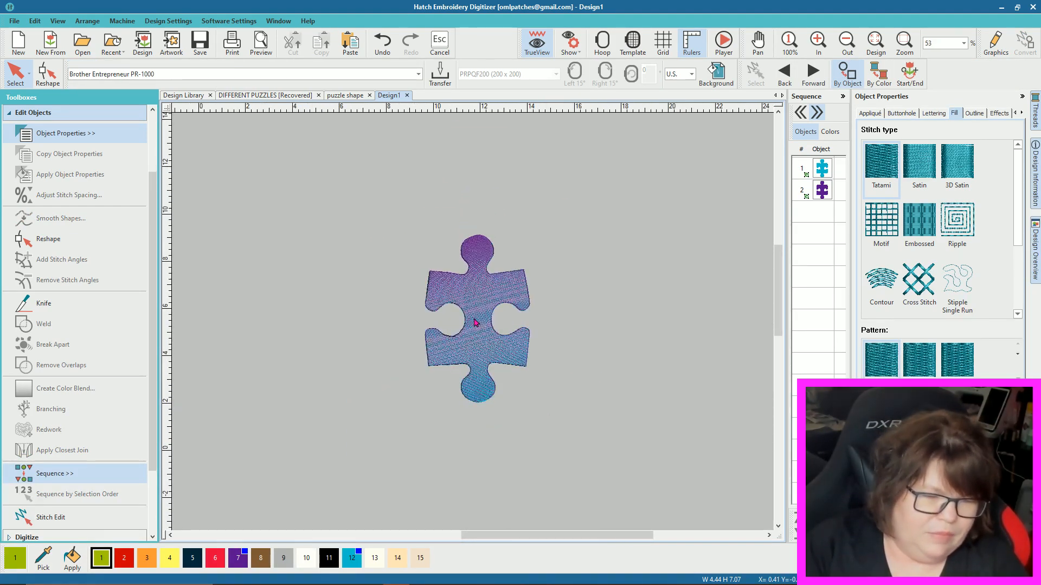
click(473, 324)
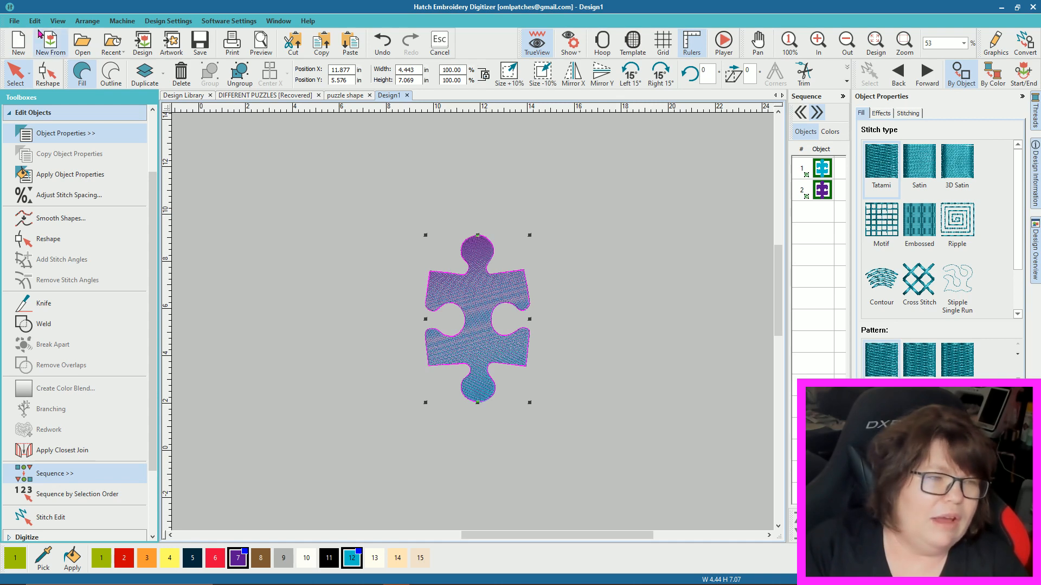
Step: Create a second new design and paste the gradient puzzle piece into it, undoing a deletion of the whole group
click(18, 43)
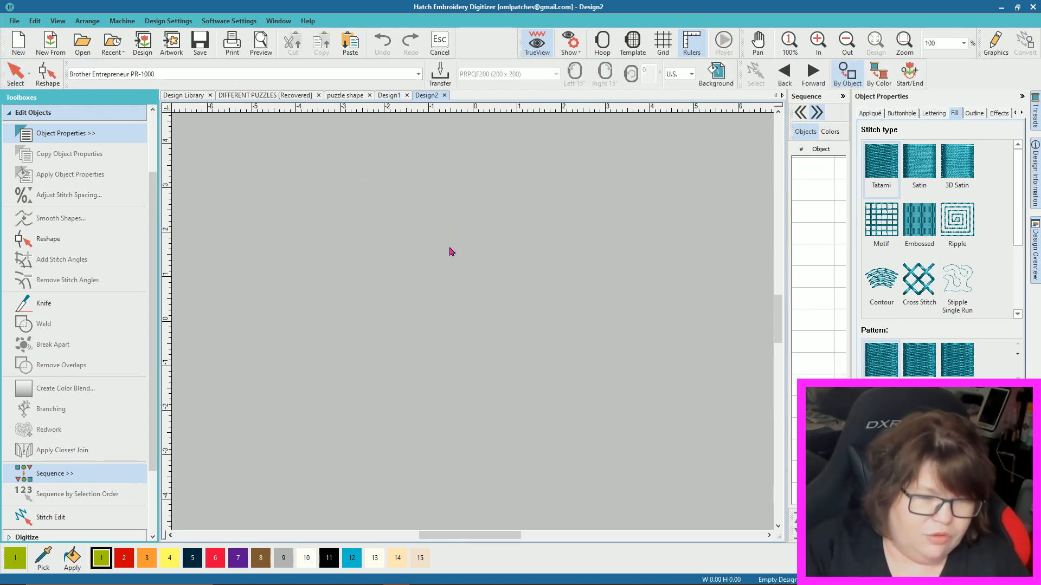
key(ctrl+v)
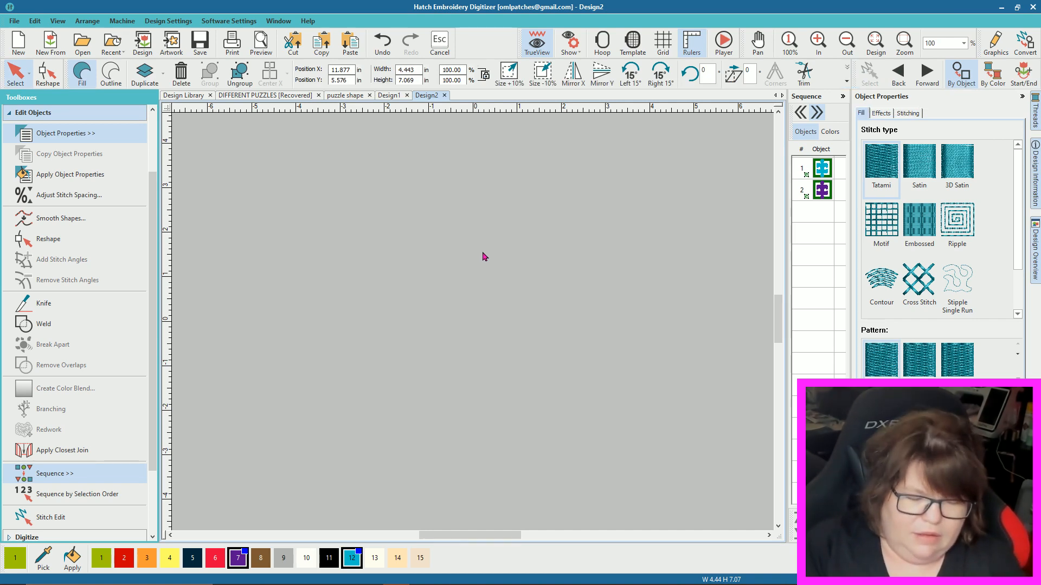
key(0)
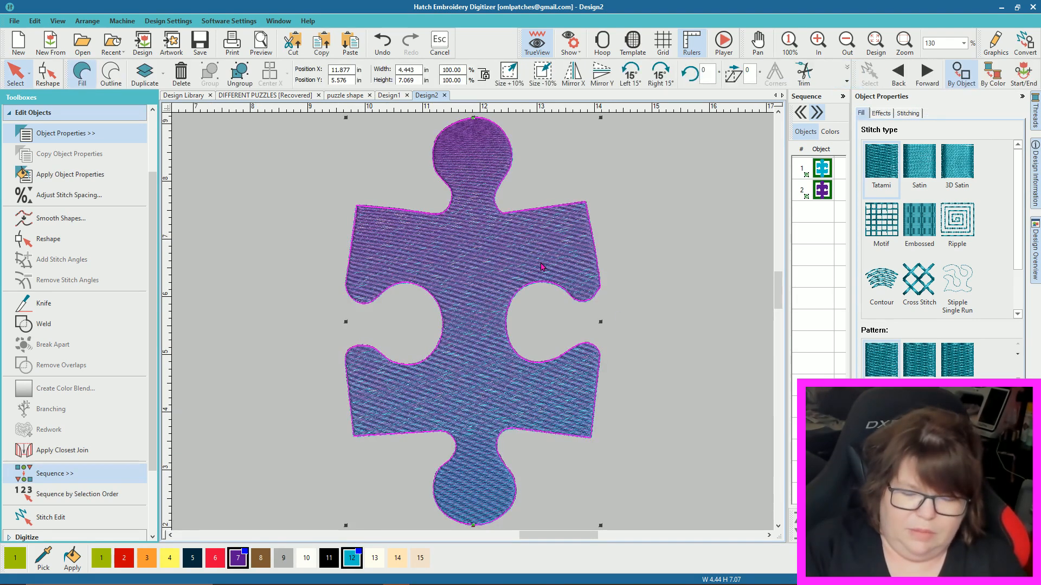
key(Delete)
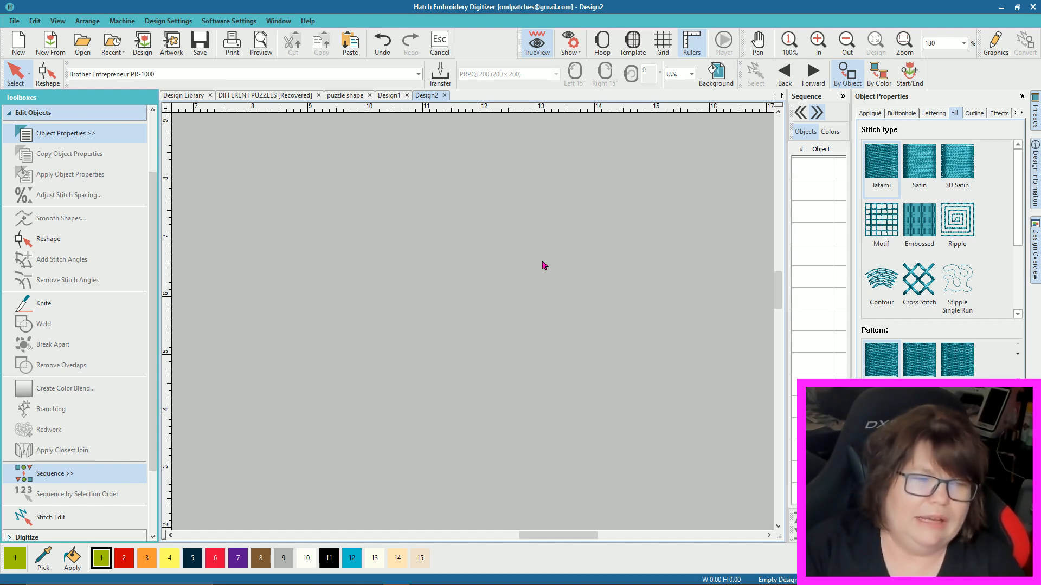
key(ctrl+z)
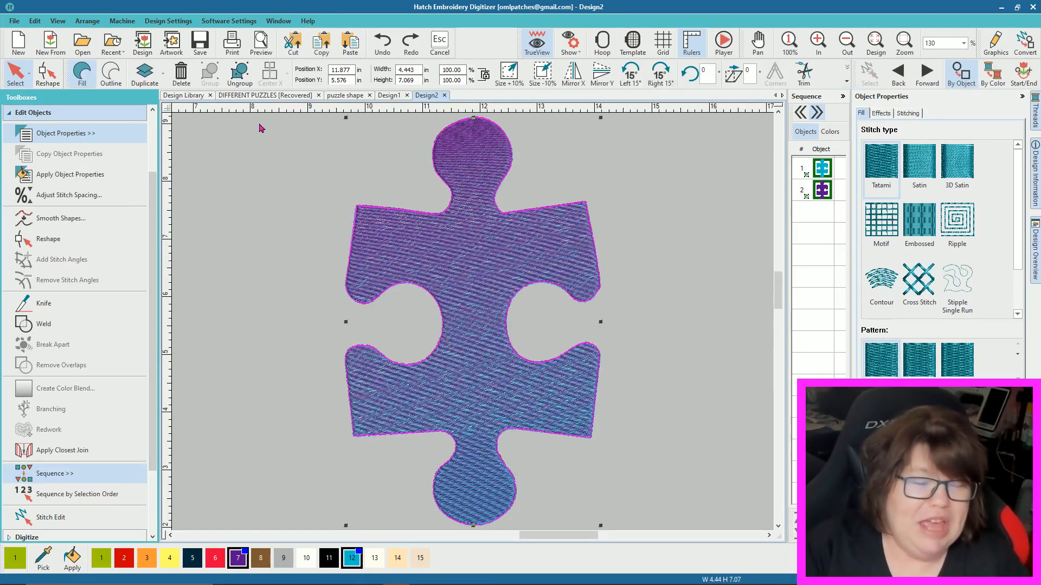
Step: Ungroup the pasted puzzle piece in the second design and delete its purple layer
click(239, 72)
click(639, 222)
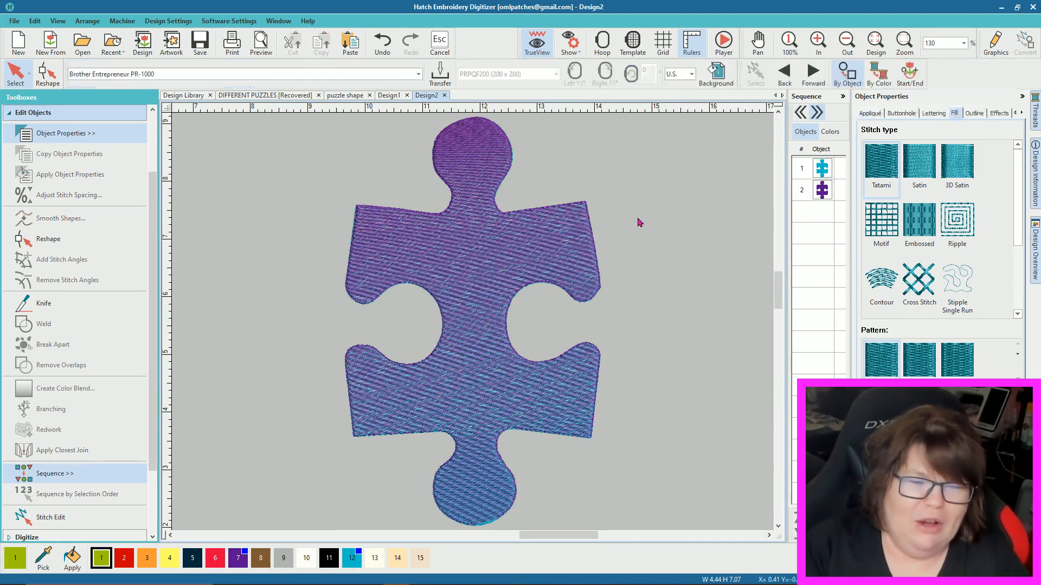
click(562, 248)
key(Delete)
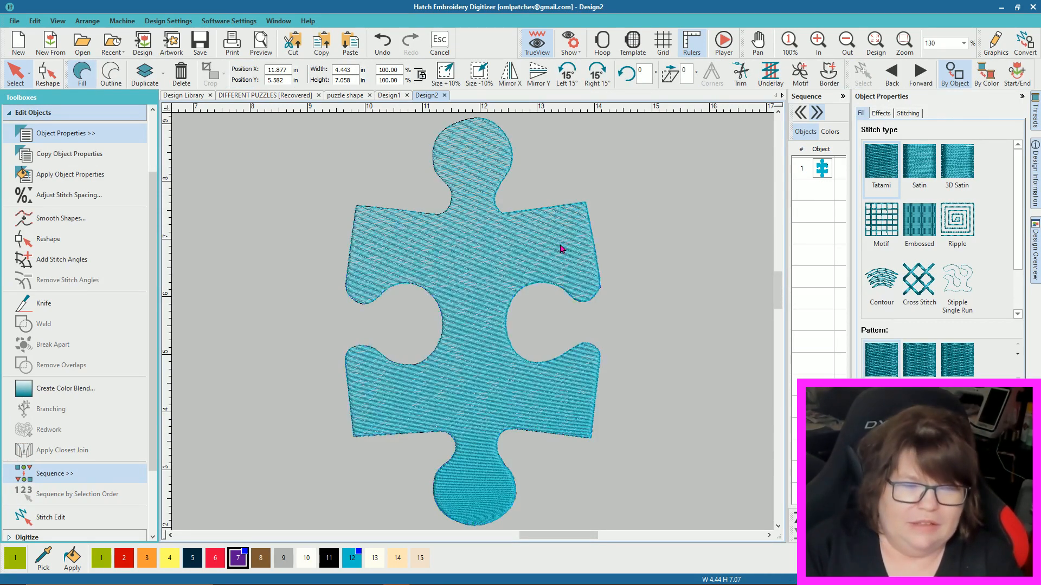
Step: Try a color blend on the blue piece with 1902 red over 5912 green and default spacings, and undo it
click(547, 248)
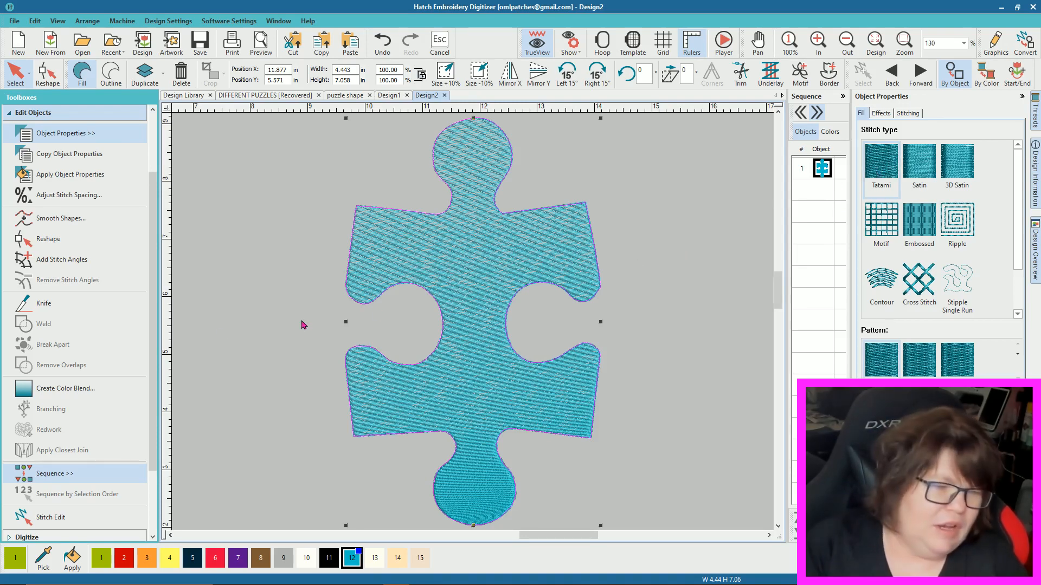
click(82, 390)
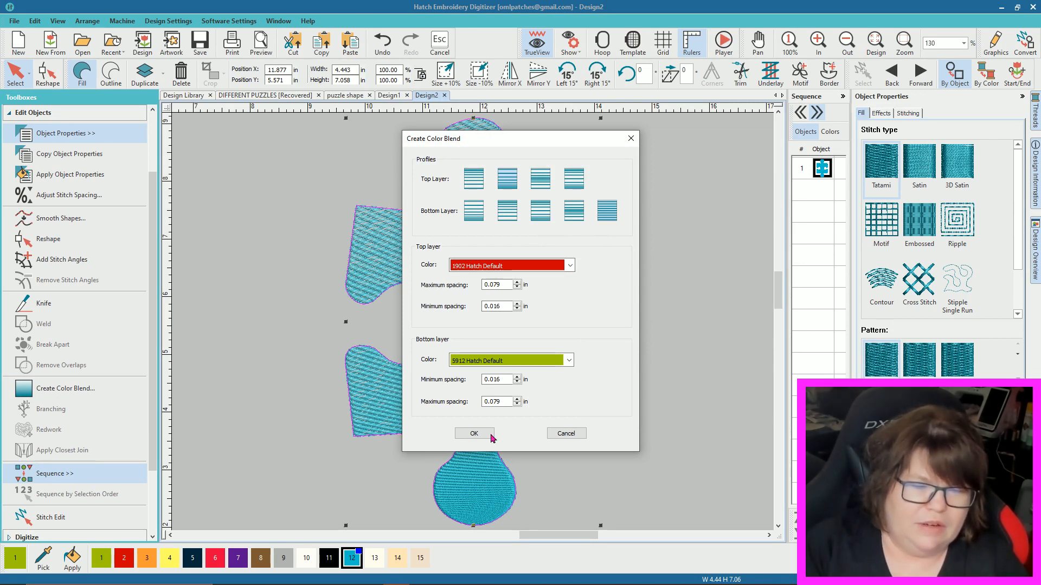
click(473, 437)
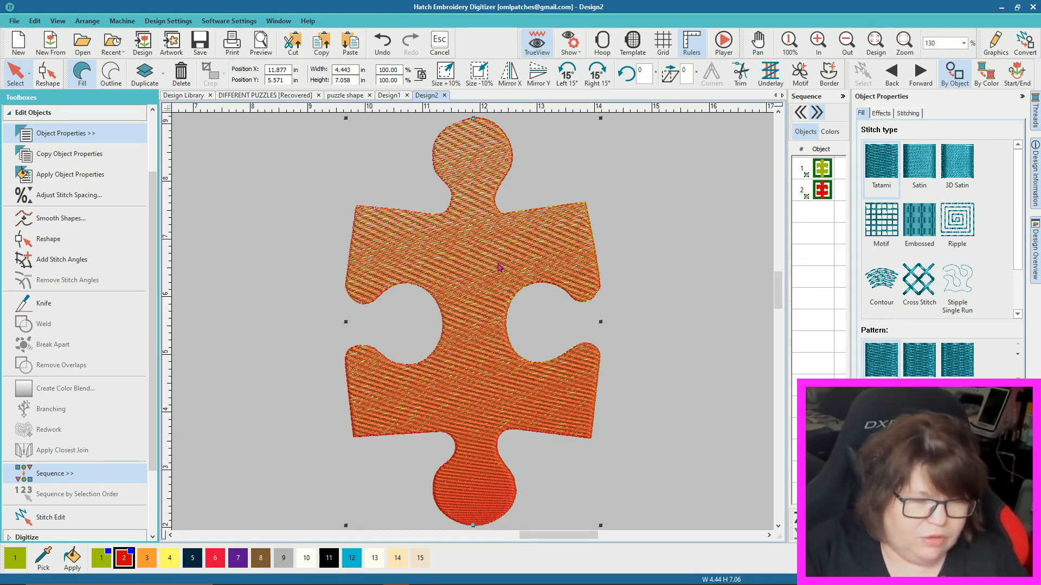
key(ctrl+z)
click(486, 296)
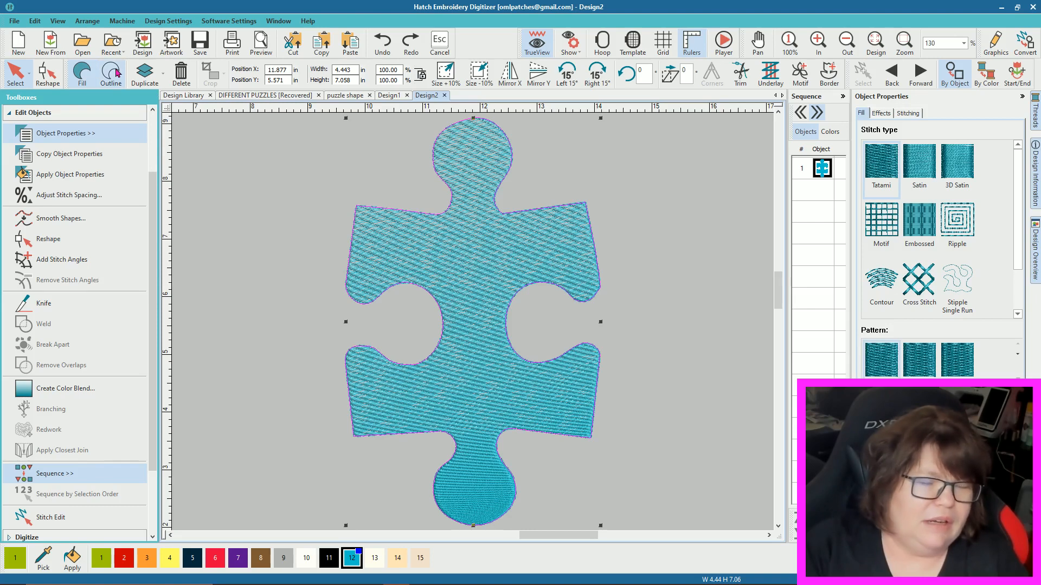
Step: Convert the blue puzzle piece to an outline and back to a fill to give it solid, non-gradient stitching
click(113, 73)
click(81, 75)
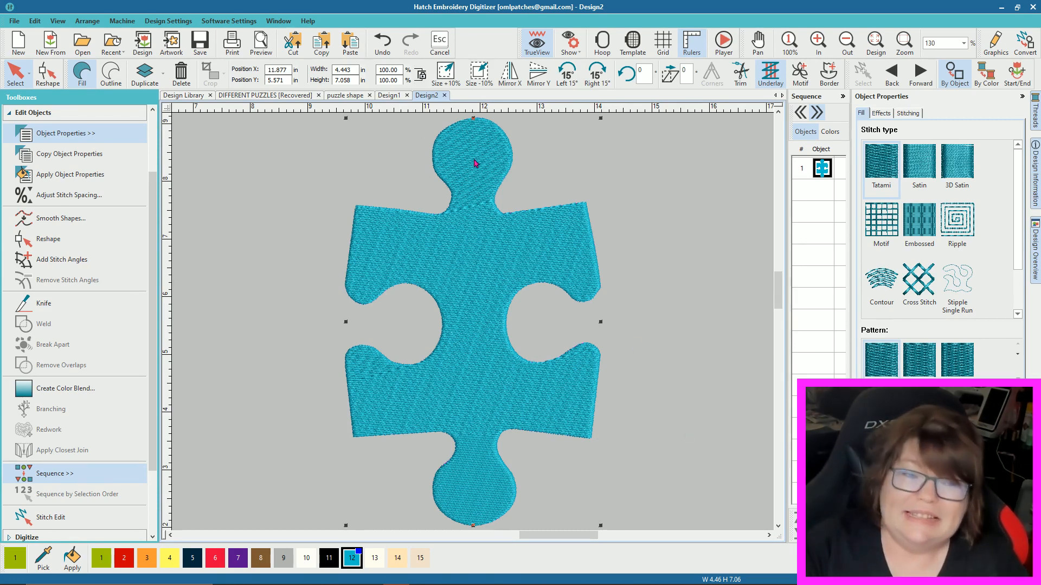
Step: Compare the gradient puzzle piece in Design1, up close and as a whole, with the solid blue piece in Design2
click(387, 96)
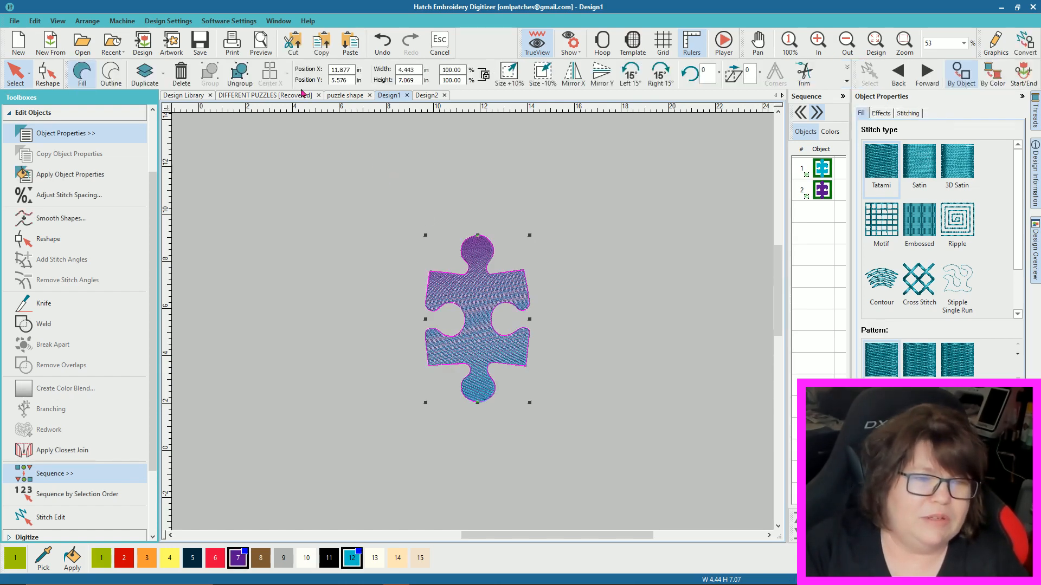
click(427, 96)
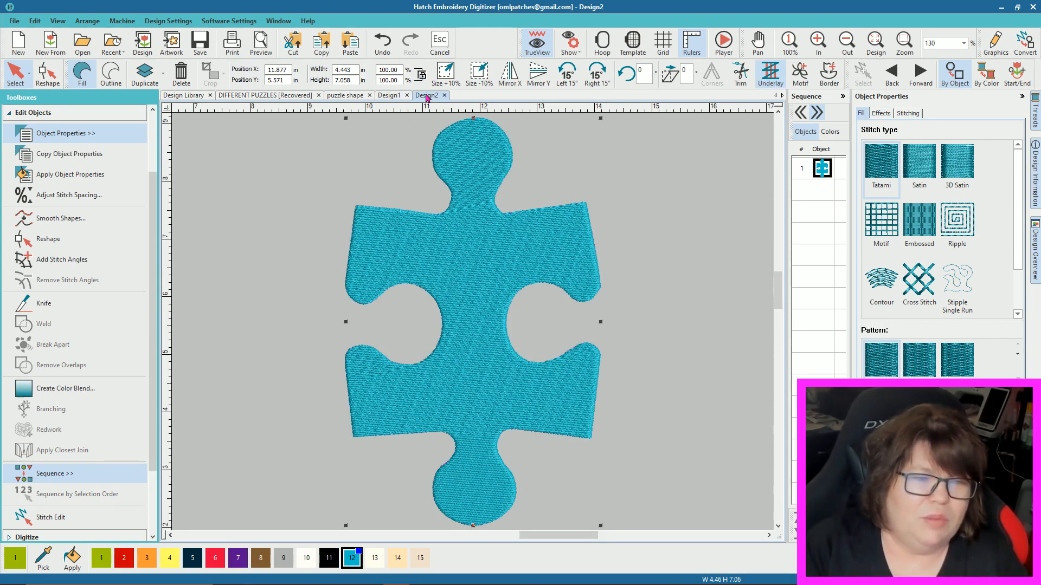
click(390, 96)
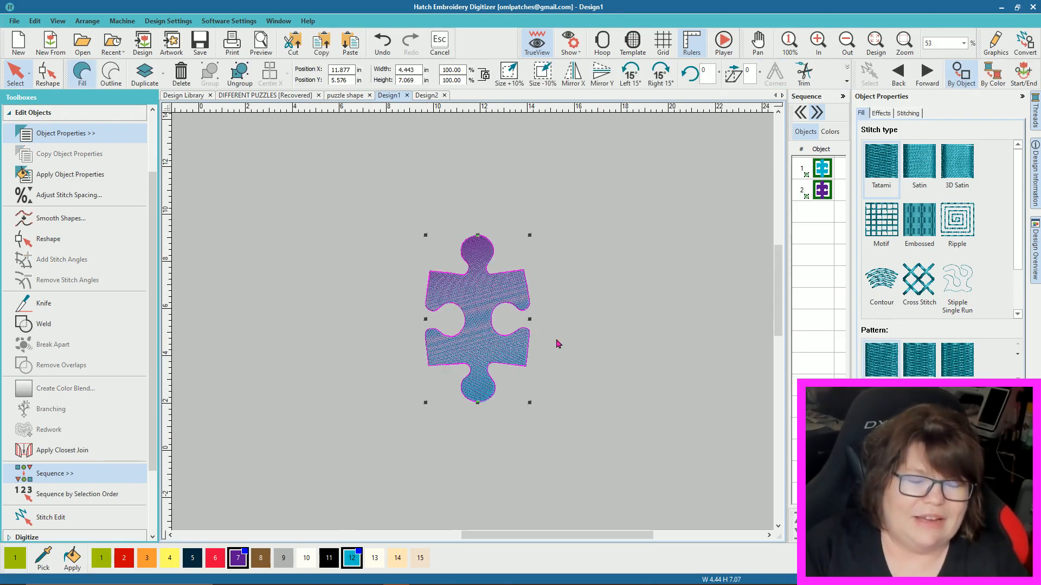
scroll(474, 326, up, 8)
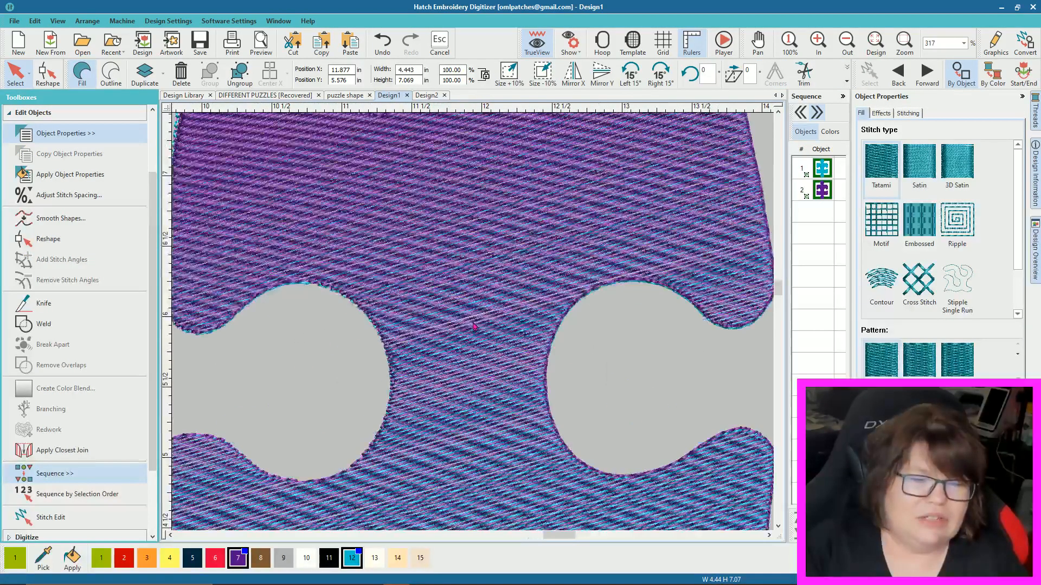
scroll(473, 326, down, 6)
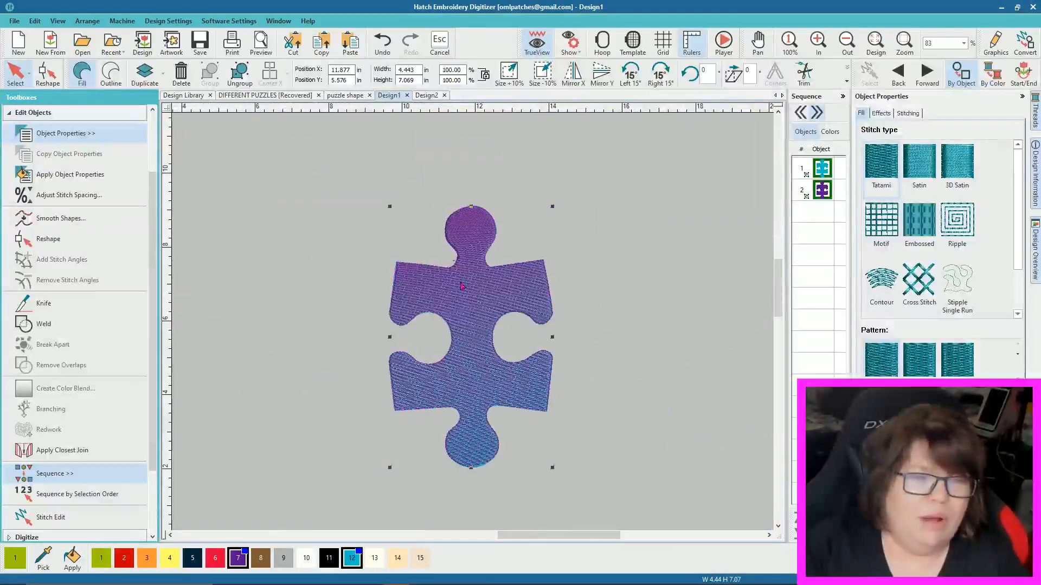
click(428, 96)
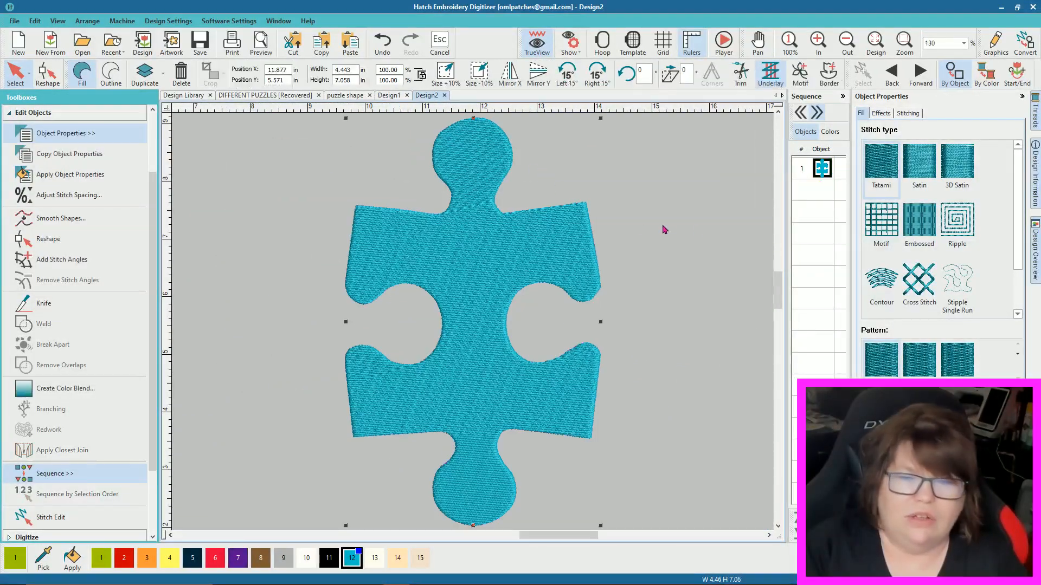
Step: Turn off Underlay 2 in the solid blue puzzle piece's stitching properties
click(905, 113)
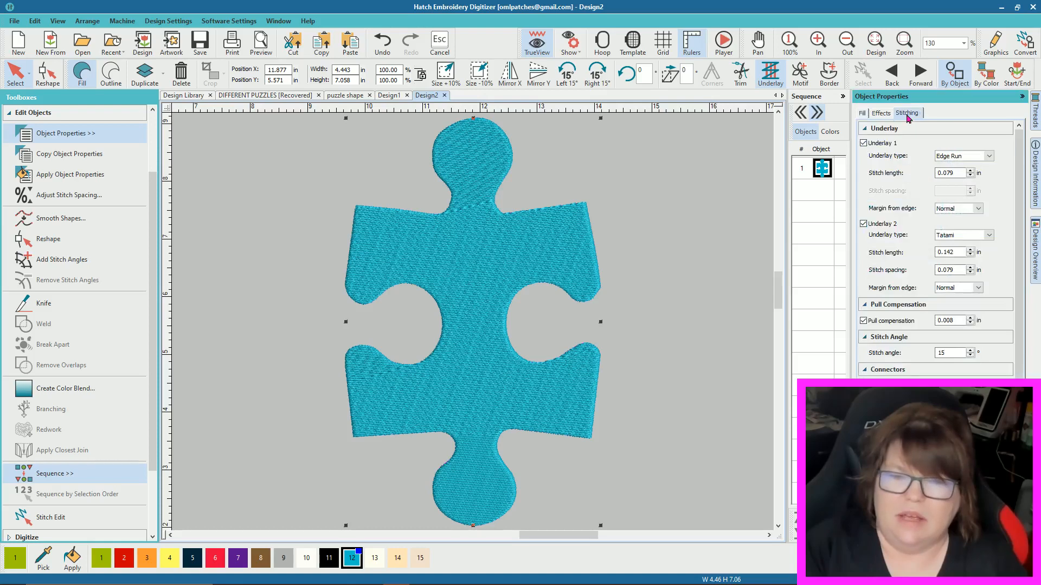
click(863, 224)
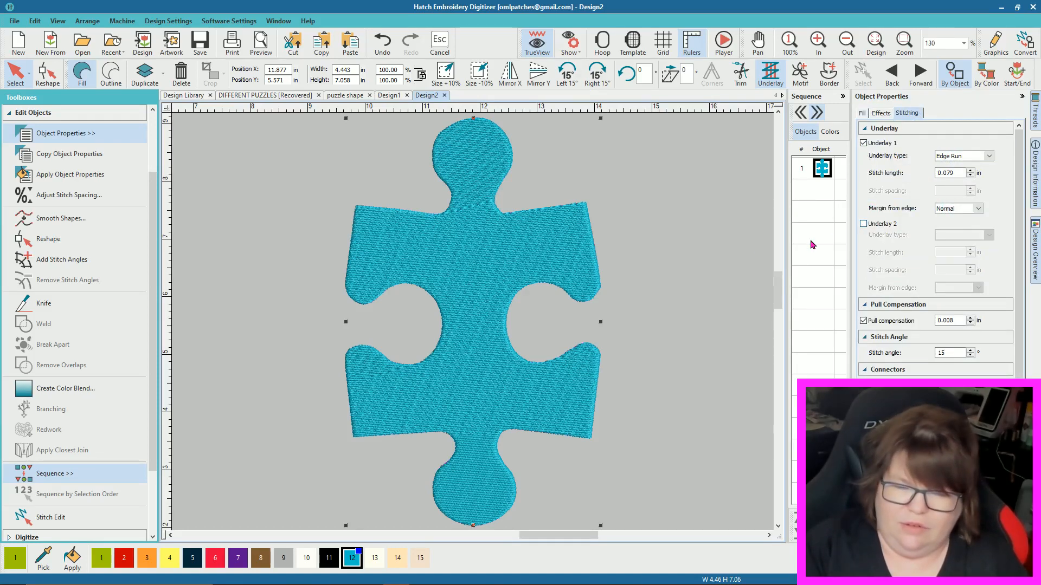
click(670, 262)
click(559, 280)
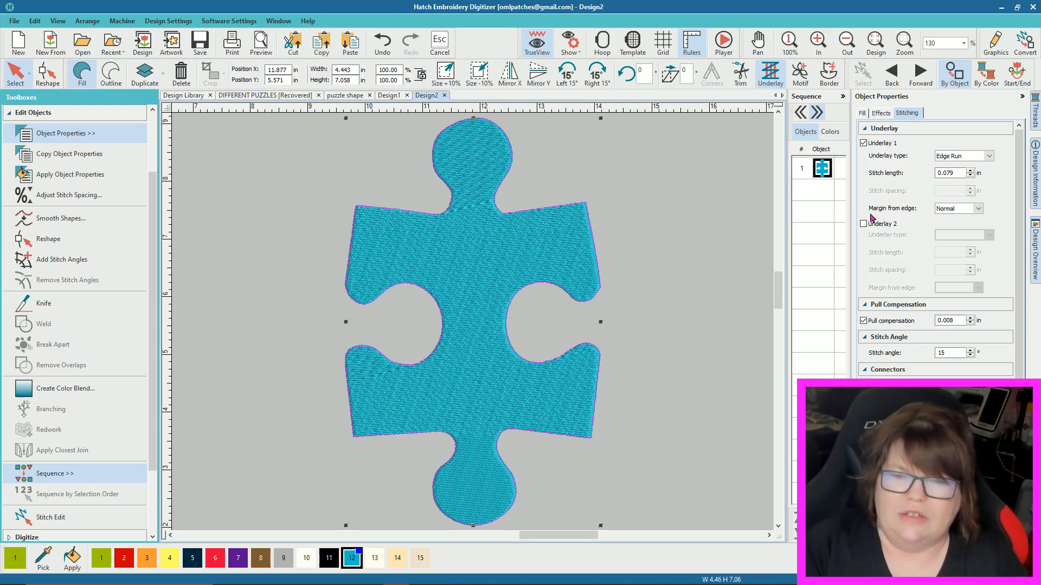
click(645, 290)
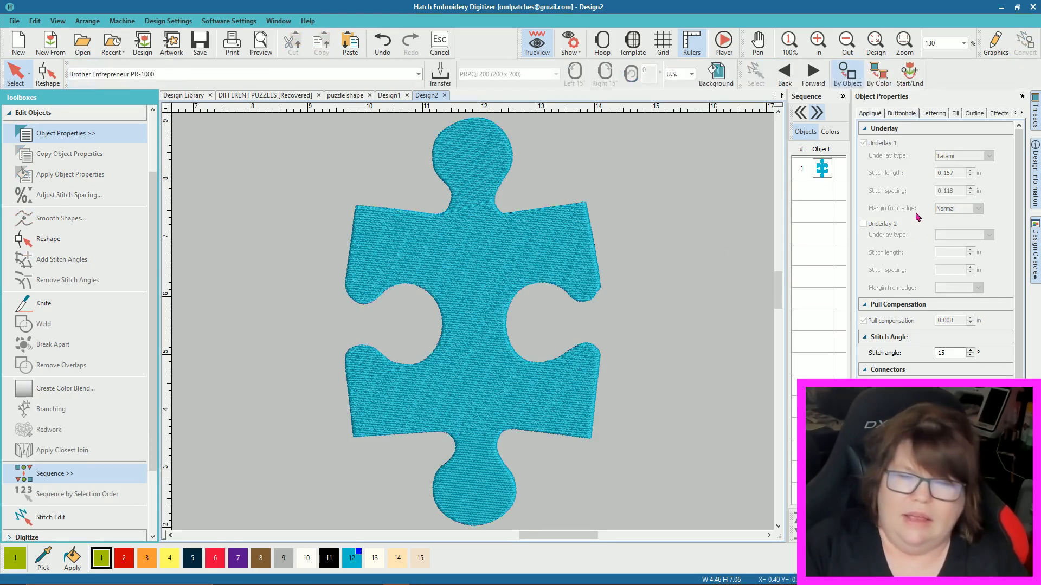
Step: Turn Underlay 2 on for the solid blue puzzle piece and set its underlay type to Zigzag
click(571, 269)
click(863, 224)
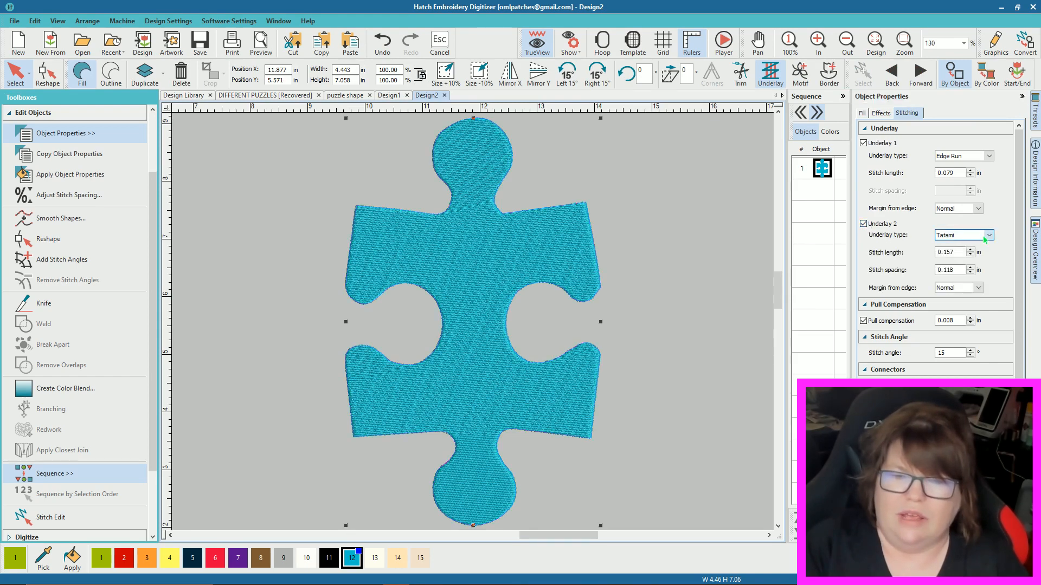
click(985, 237)
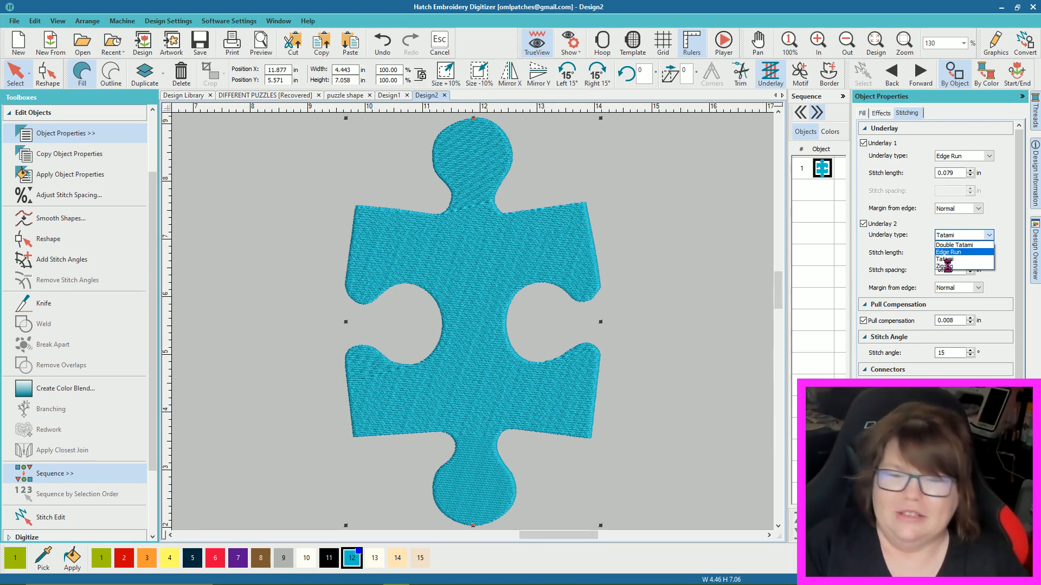
click(948, 267)
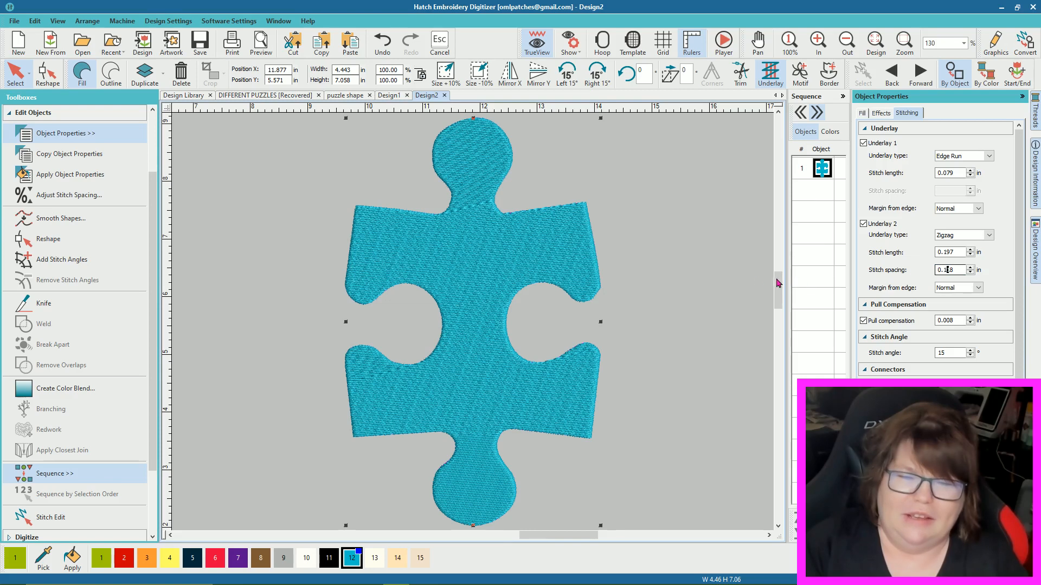
click(696, 292)
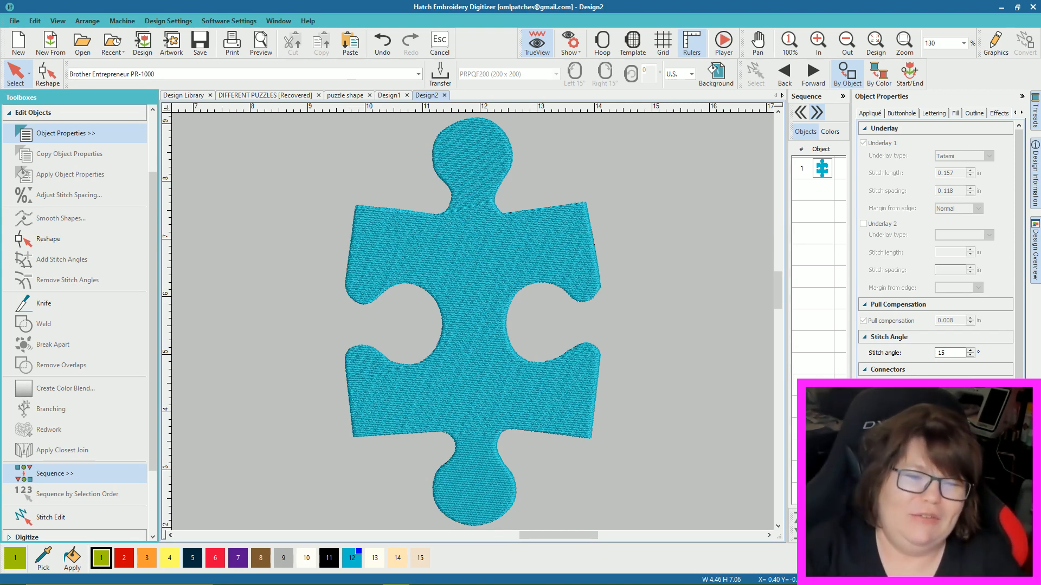
click(478, 260)
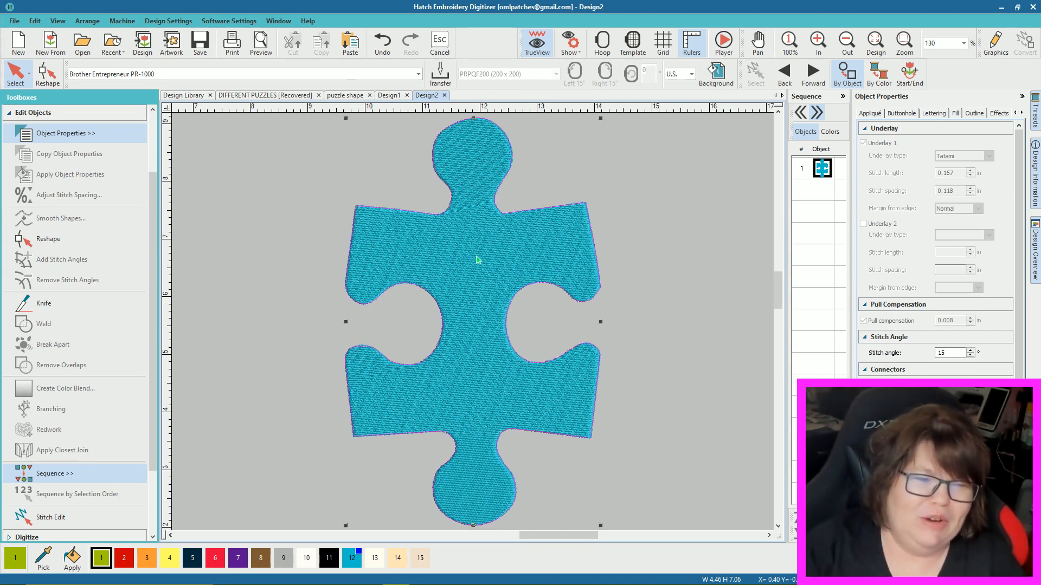
Step: Close Design2 without saving its changes and return to the puzzle shape design with nothing selected
click(444, 95)
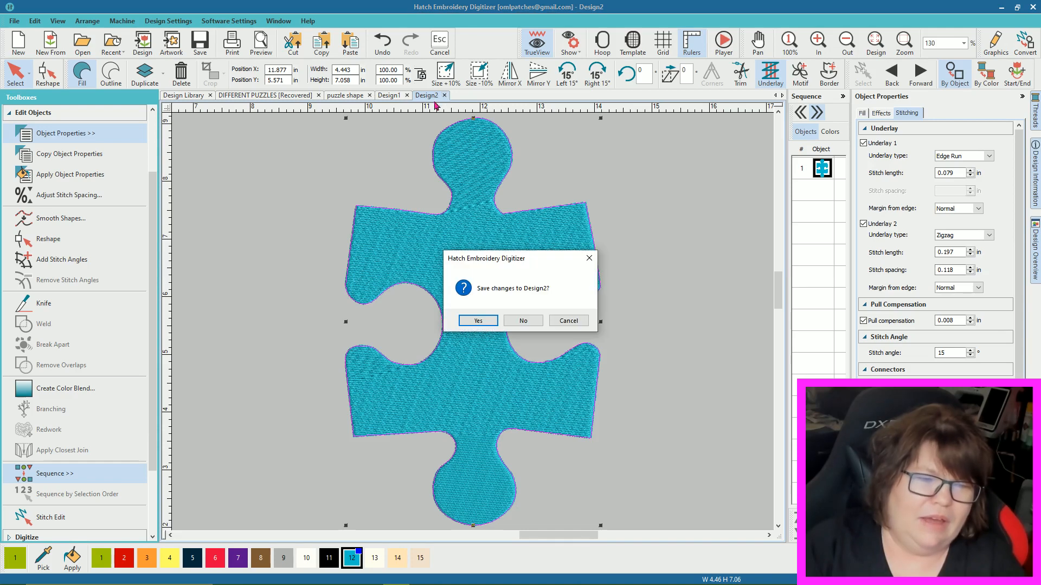
click(523, 322)
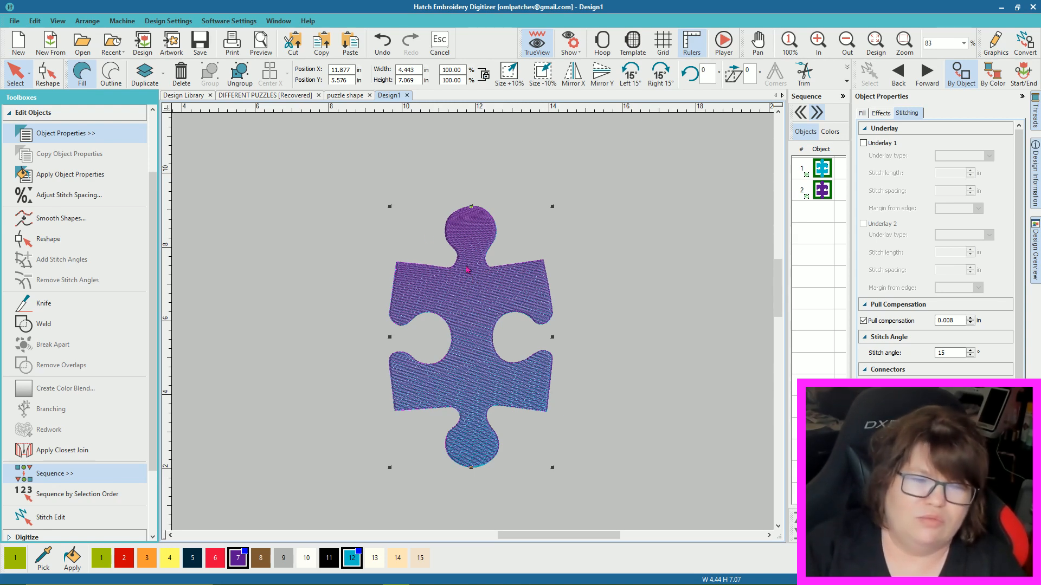
click(351, 98)
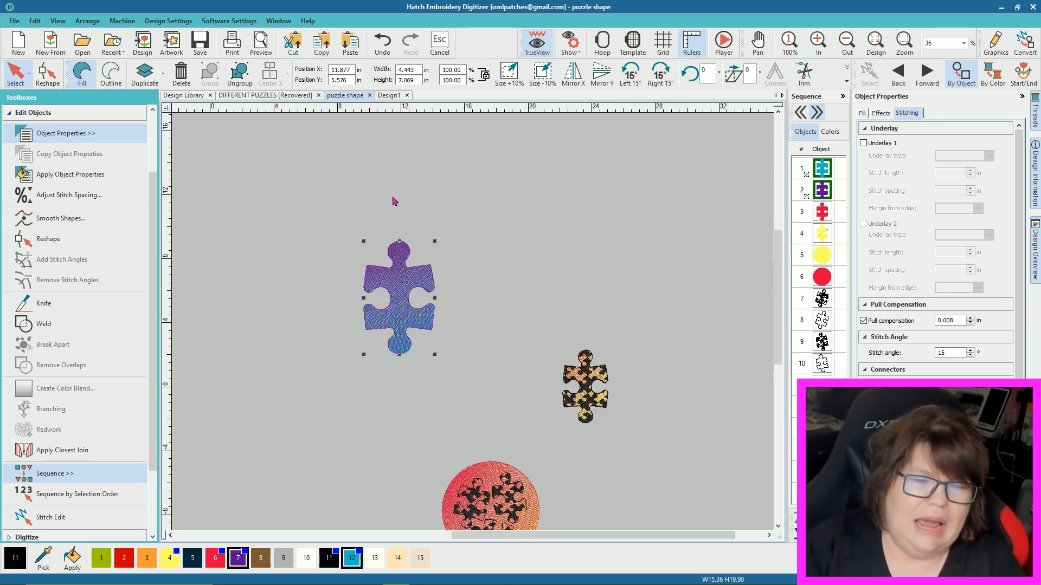
click(388, 96)
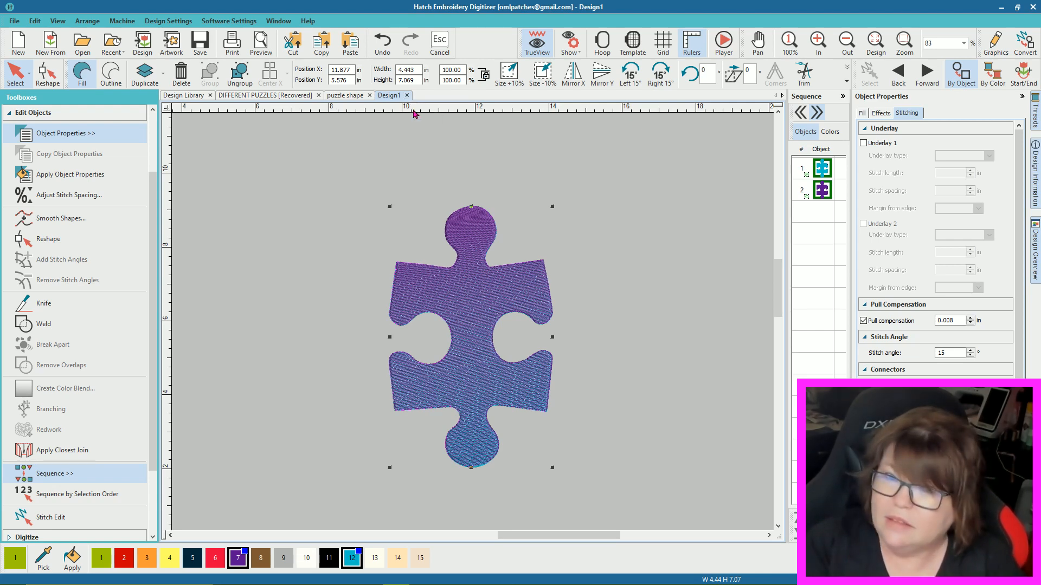
click(355, 96)
click(462, 277)
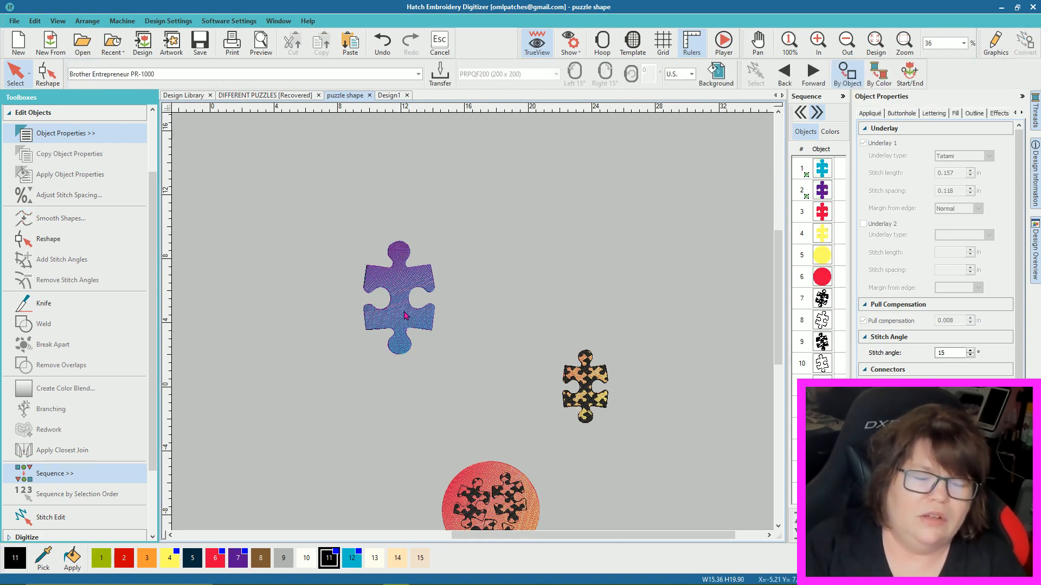
Step: Move the small puzzle piece with the black puzzle motif up and closer to the purple-to-blue gradient piece
scroll(472, 325, up, 8)
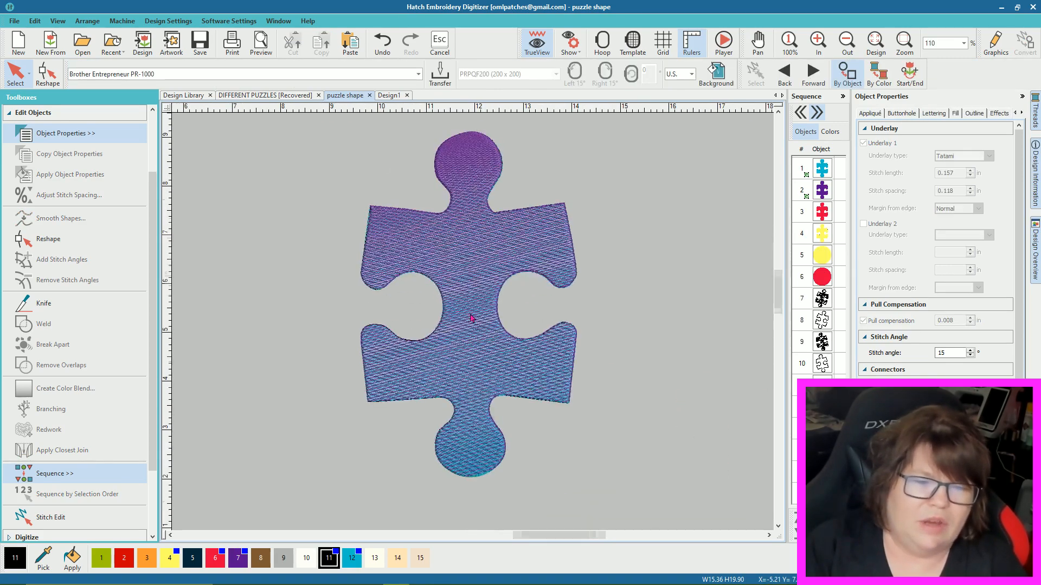
scroll(473, 325, down, 5)
click(472, 291)
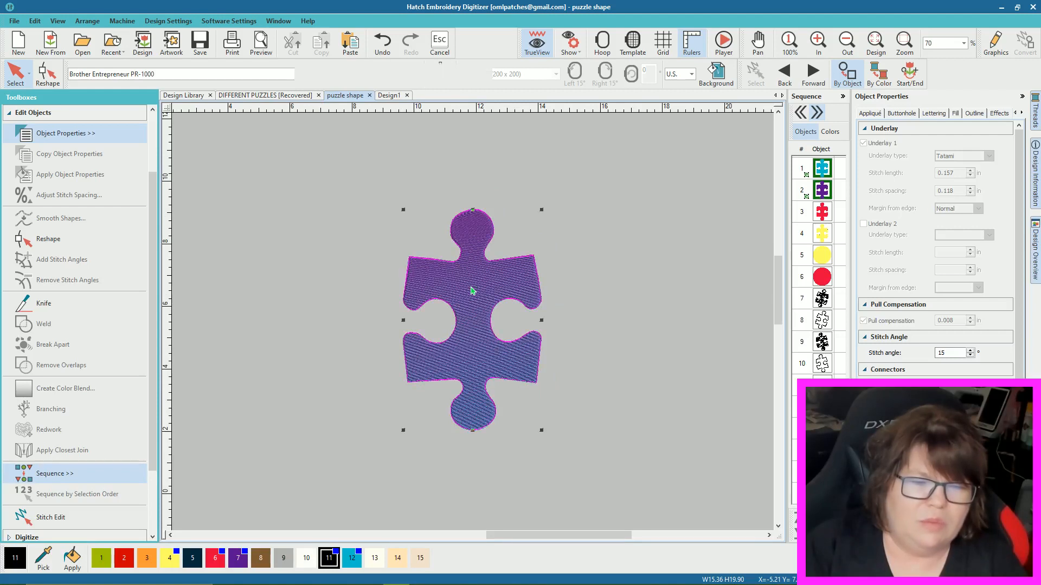
click(581, 275)
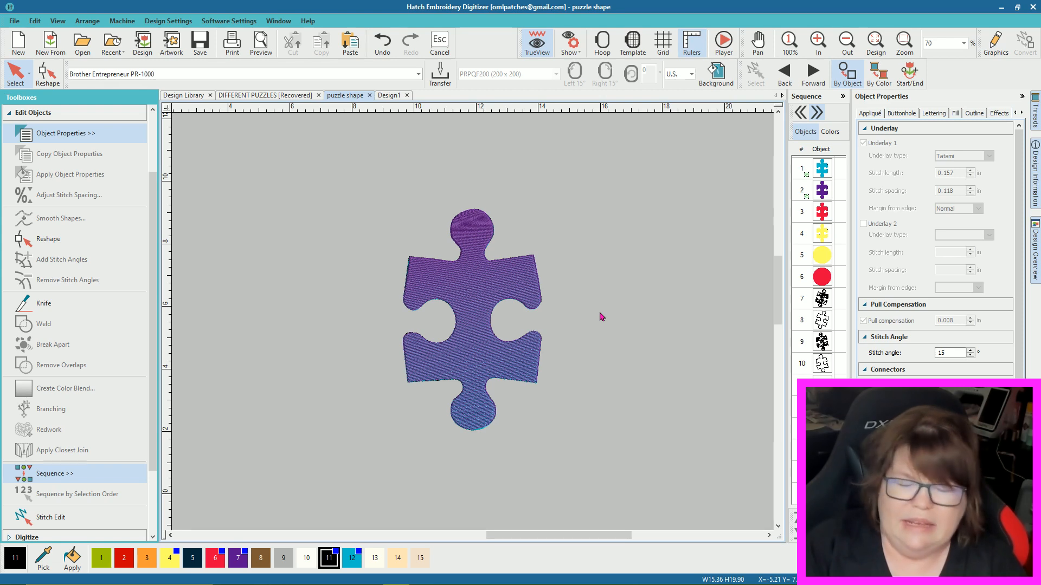
scroll(476, 325, down, 1)
scroll(481, 325, down, 1)
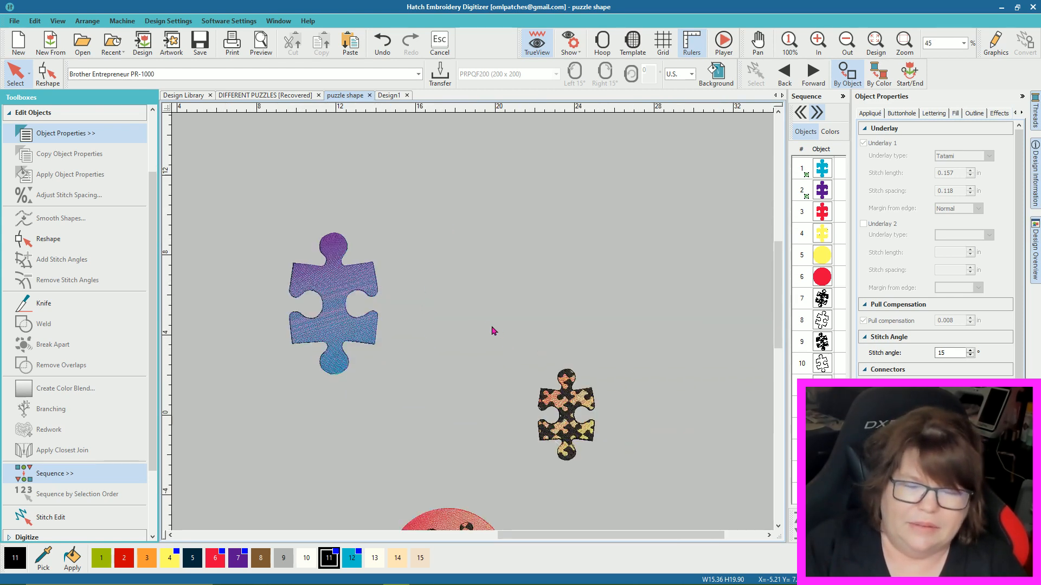
drag(668, 484, 668, 484)
drag(551, 396, 467, 268)
click(509, 369)
scroll(473, 326, up, 2)
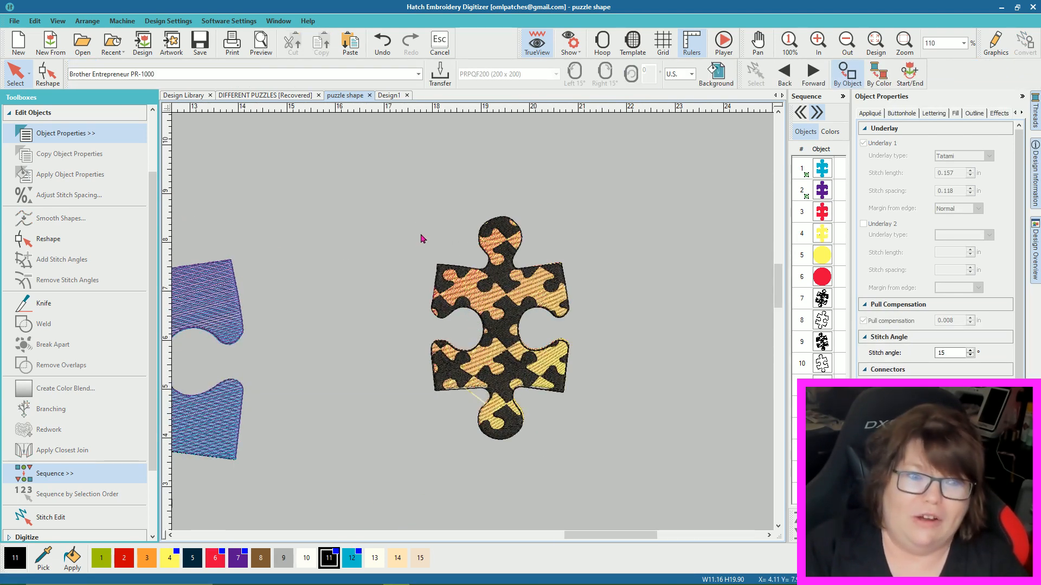
Step: Move the black puzzle-motif layer off the orange-yellow blended piece, placing it to the right and slightly higher
click(502, 284)
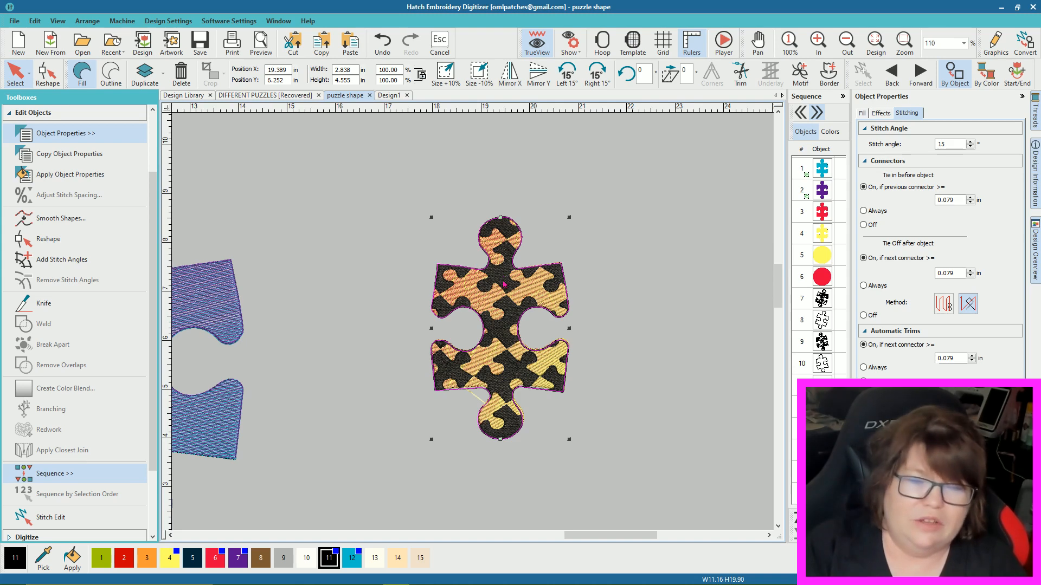
mouse_move(504, 272)
mouse_down()
mouse_move(644, 271)
mouse_move(504, 272)
mouse_up()
click(610, 286)
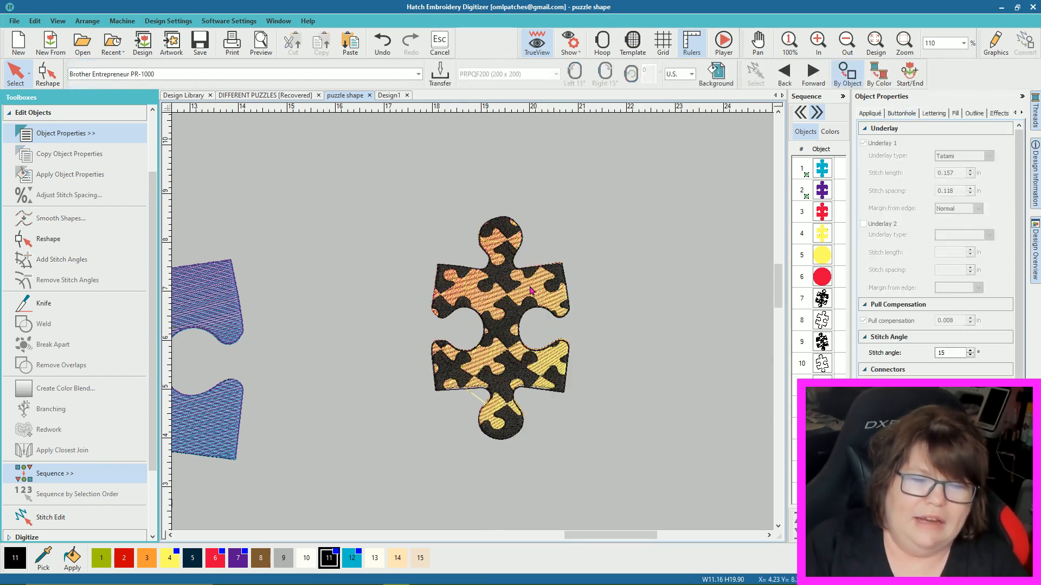
click(507, 321)
drag(507, 321, 640, 274)
Step: Show the yellow layer's fill settings and move that layer to the left, completely clear of the red layer
click(539, 294)
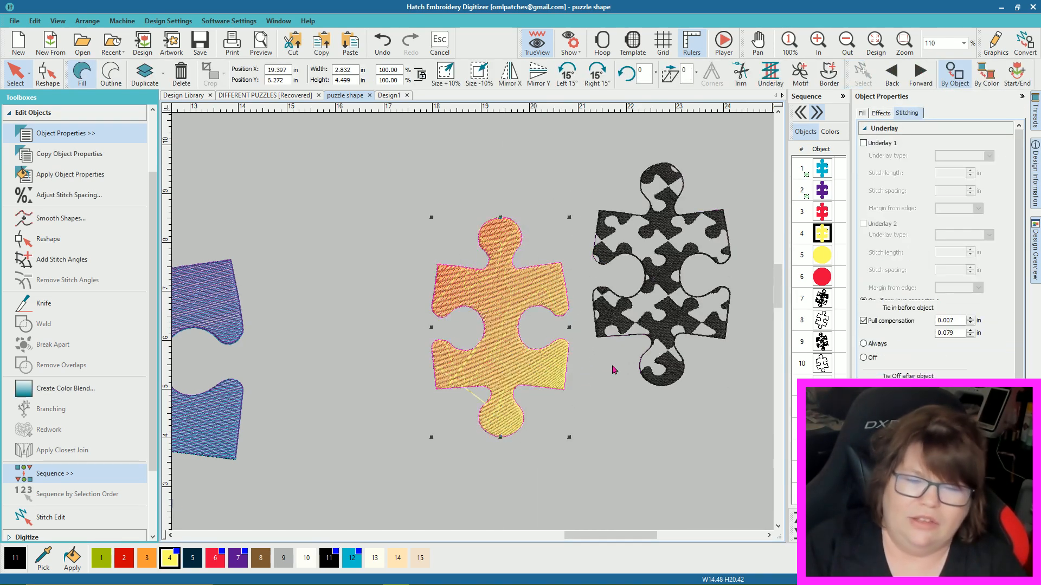
click(862, 113)
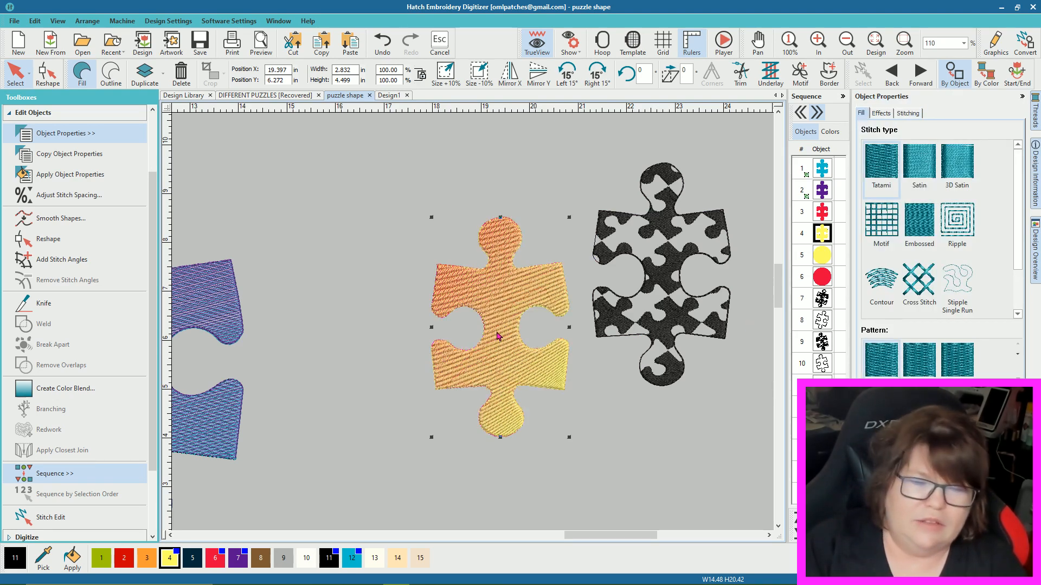
drag(509, 310, 388, 294)
click(477, 294)
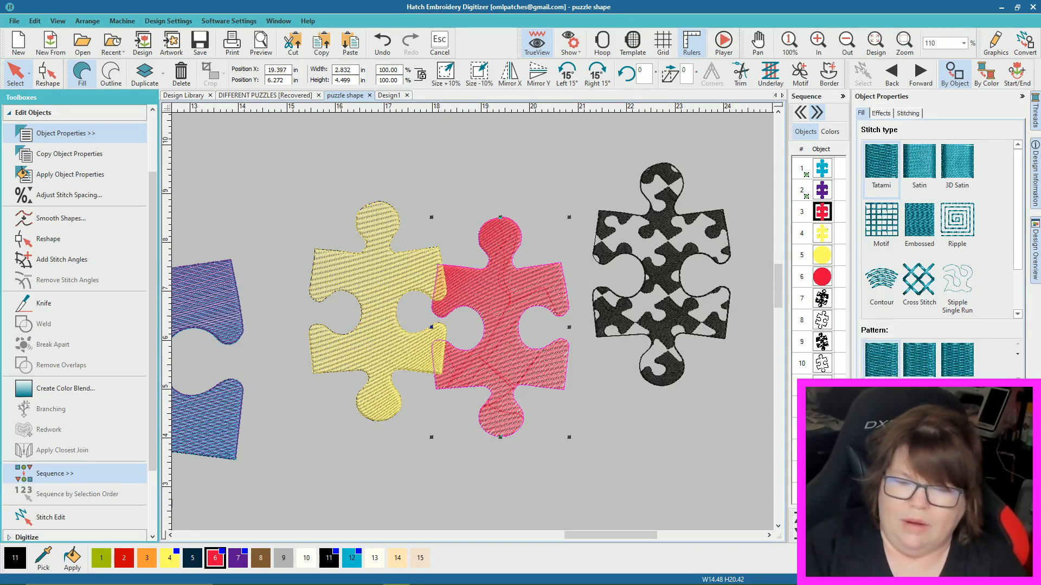
click(601, 398)
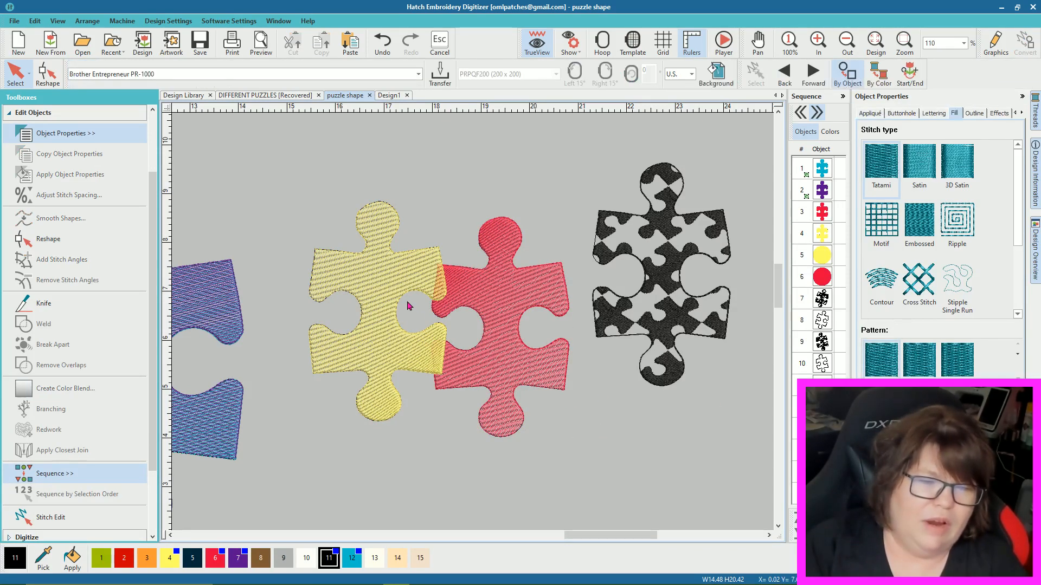
click(363, 268)
drag(364, 268, 309, 266)
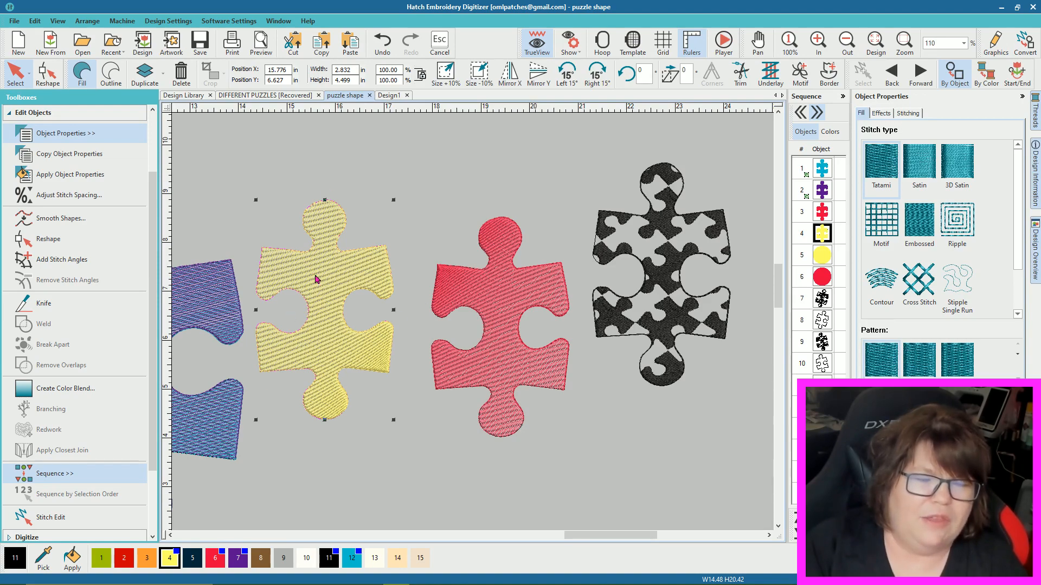
Step: Inspect the yellow layer's stitching up close and move the layer back on top of the red one
scroll(475, 327, up, 5)
scroll(475, 327, up, 1)
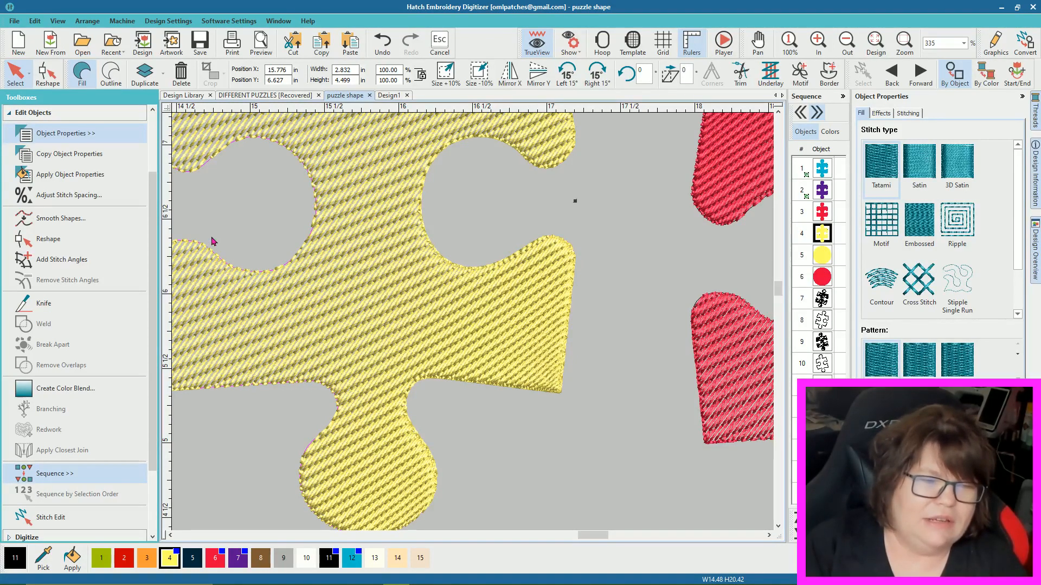
scroll(386, 340, down, 3)
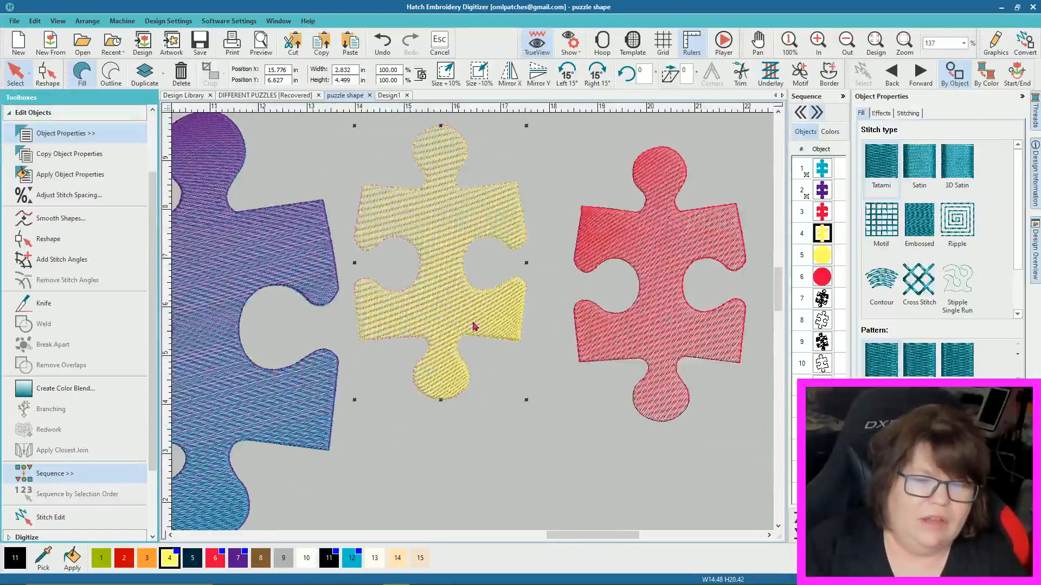
scroll(474, 326, down, 1)
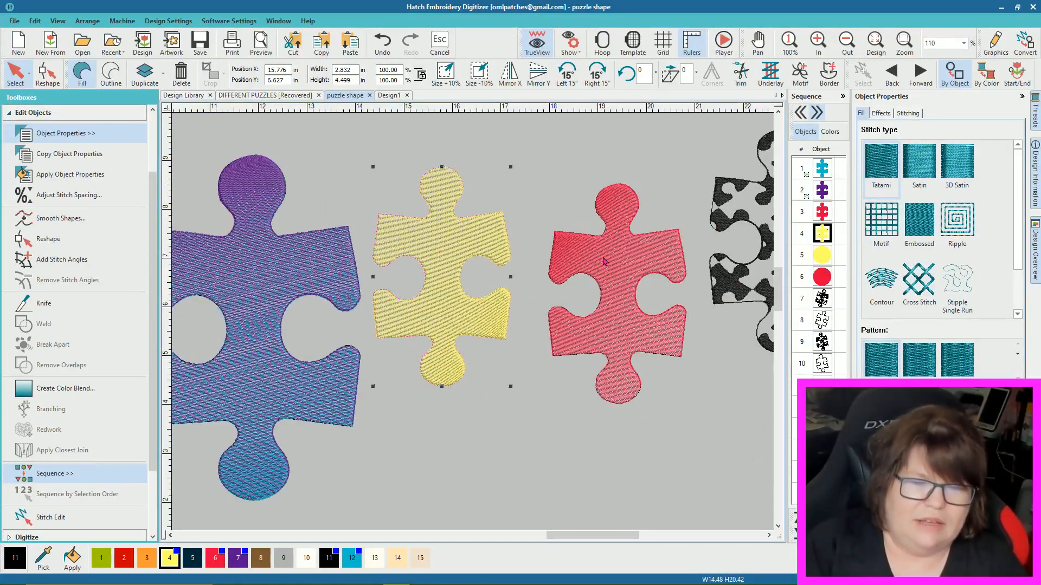
drag(444, 255, 620, 266)
click(605, 461)
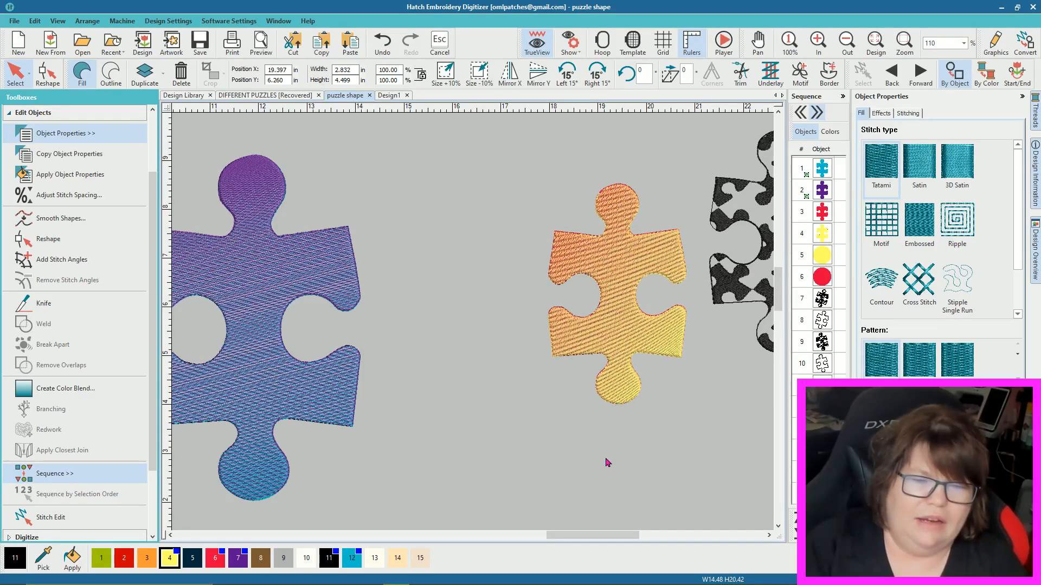
Step: Move the black motif layer back over the blended piece and align the centers of the red, yellow and black layers
drag(570, 536, 598, 536)
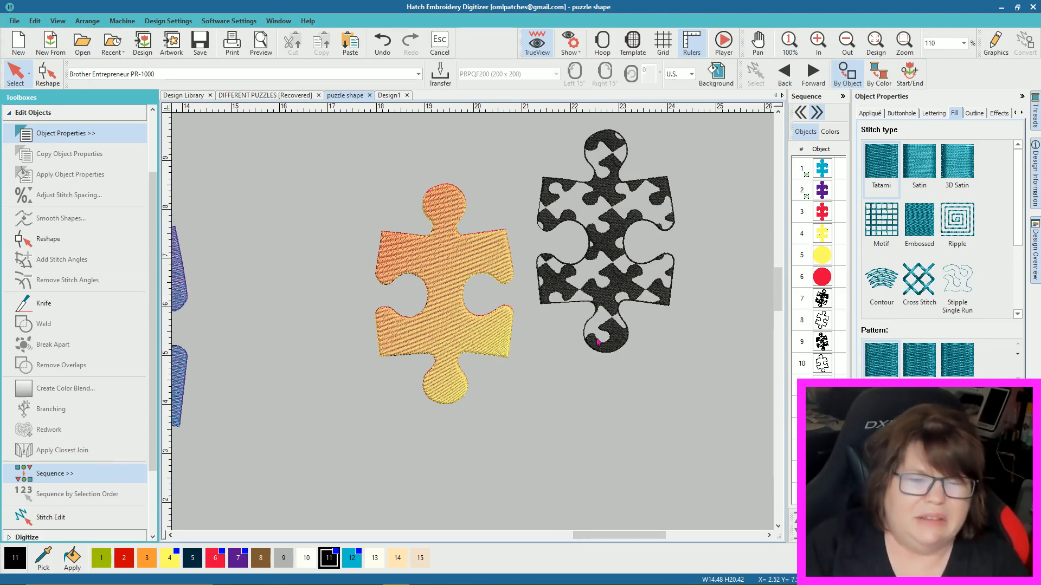
drag(601, 278, 455, 323)
drag(454, 323, 458, 320)
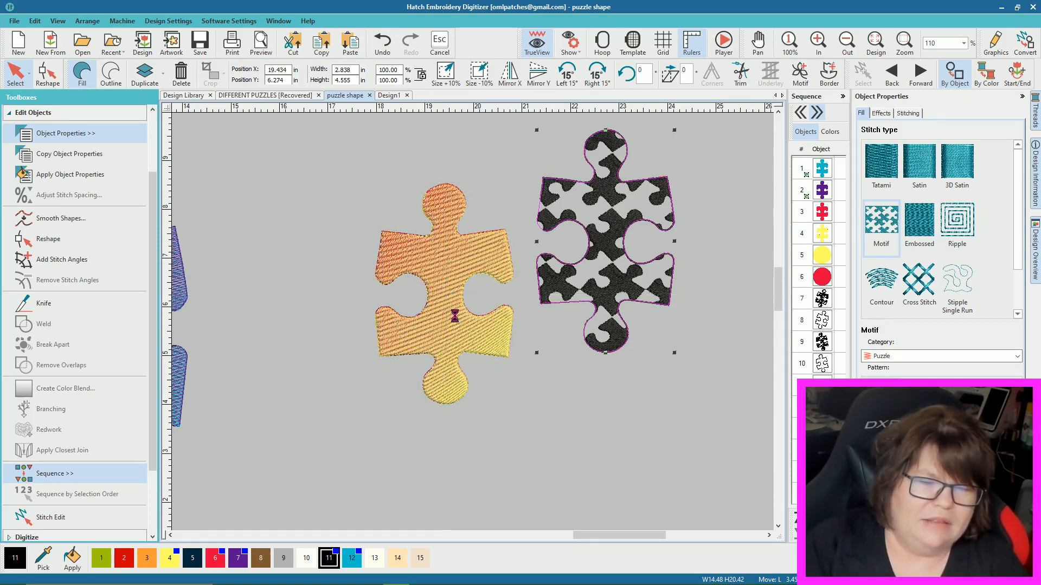
click(578, 402)
drag(353, 158, 567, 439)
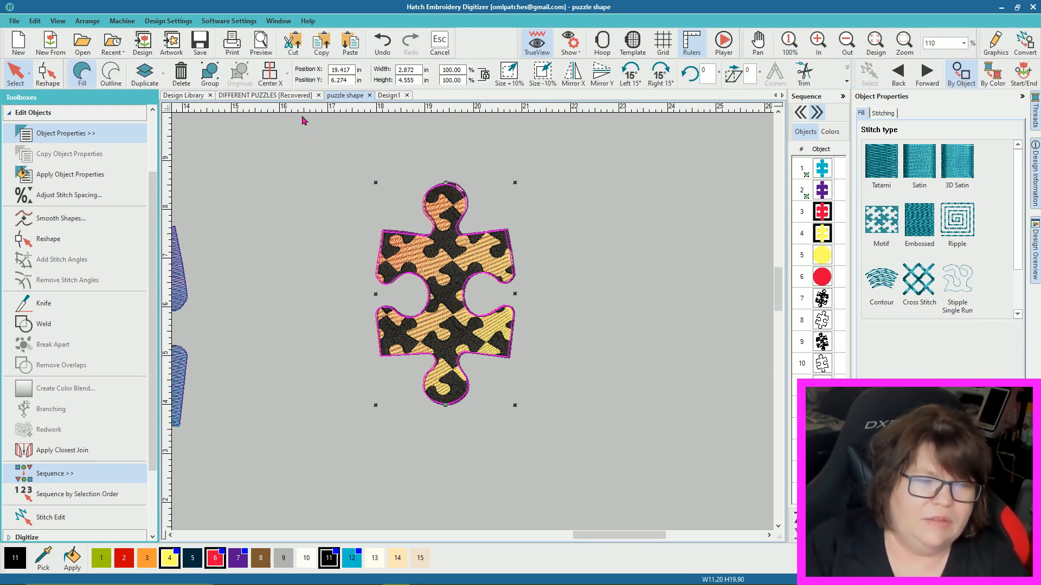
click(271, 73)
click(652, 320)
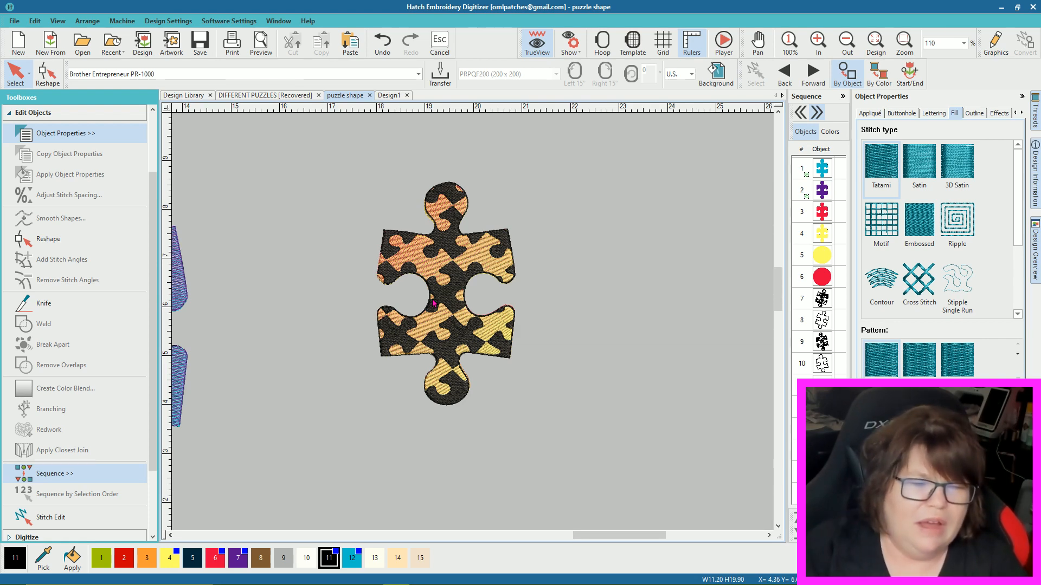
Step: Examine the purple-to-blue gradient puzzle piece up close and beside the smaller motif-covered piece
scroll(437, 325, down, 4)
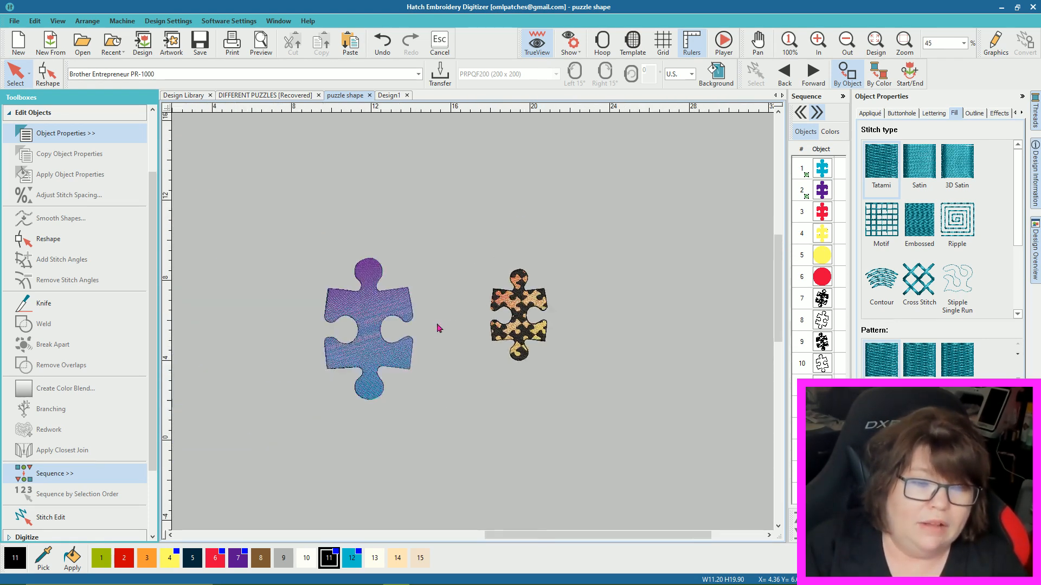
scroll(439, 328, up, 4)
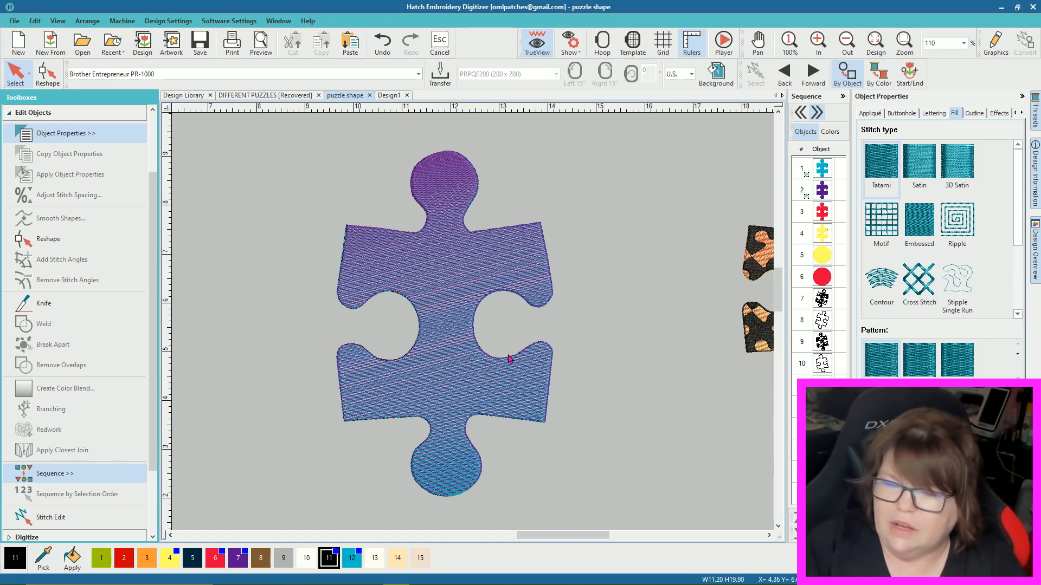
scroll(488, 361, down, 3)
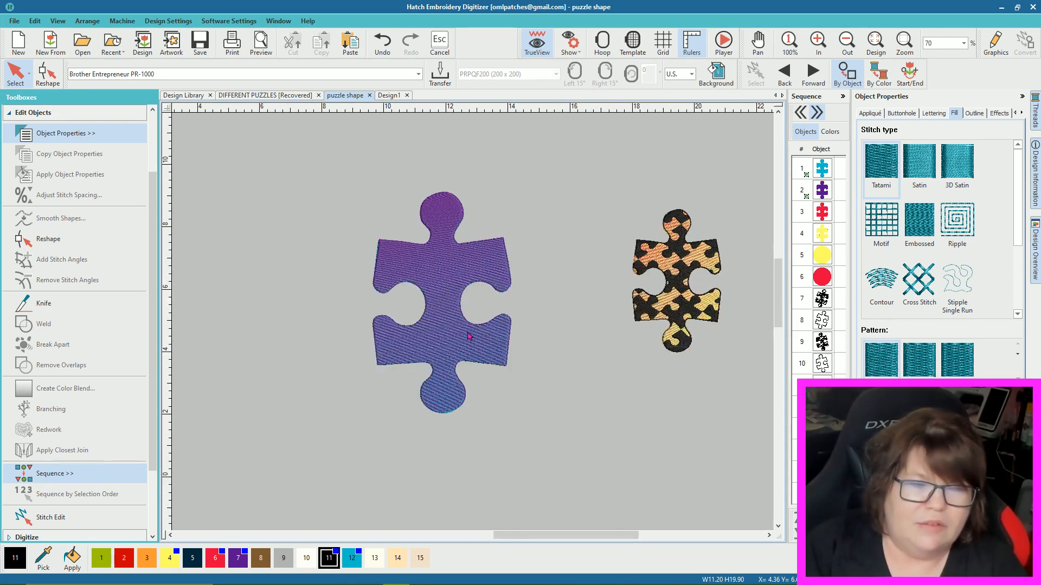
scroll(469, 336, up, 1)
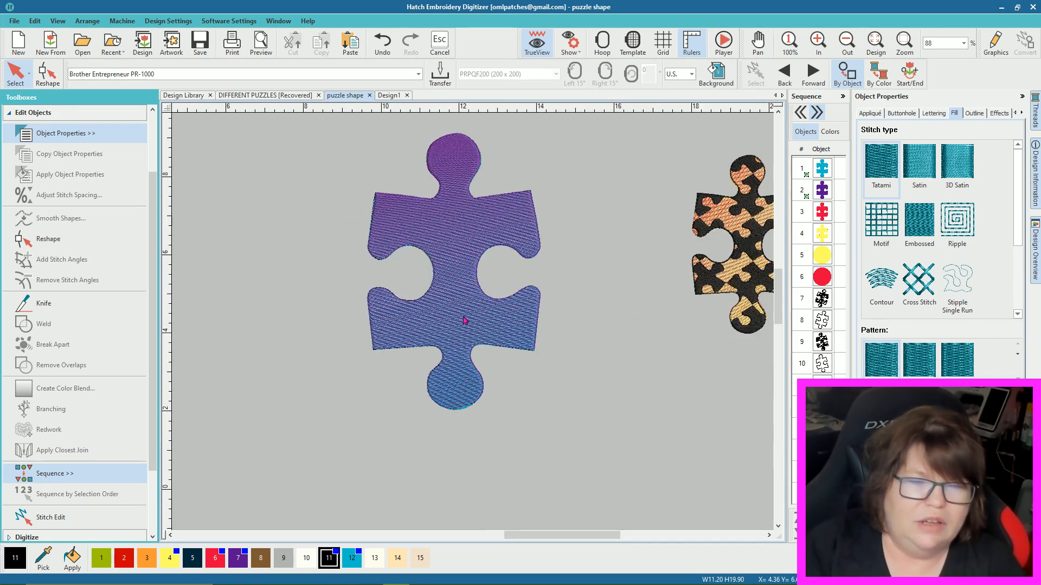
scroll(477, 327, down, 1)
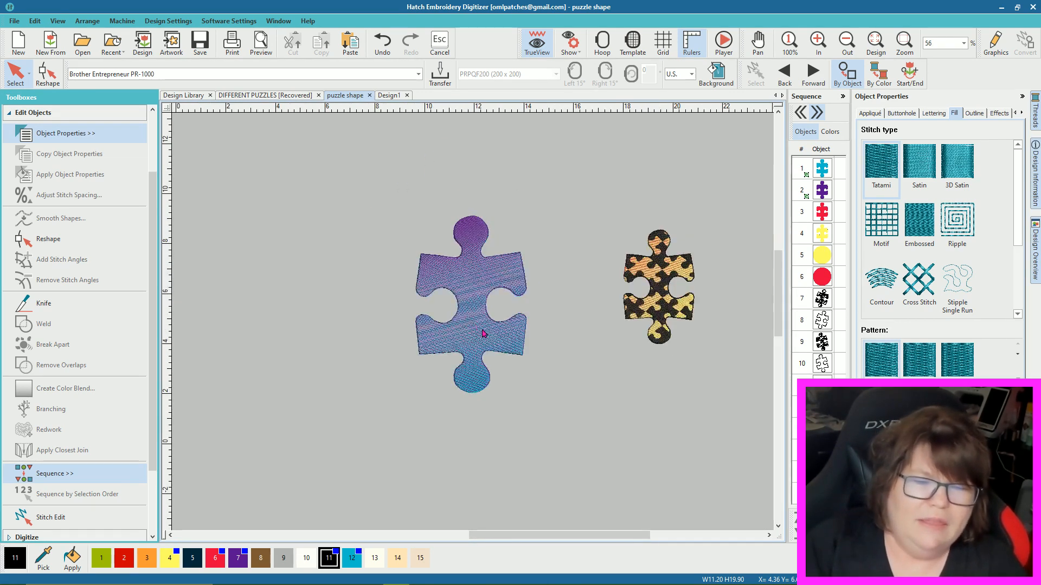
scroll(480, 326, up, 1)
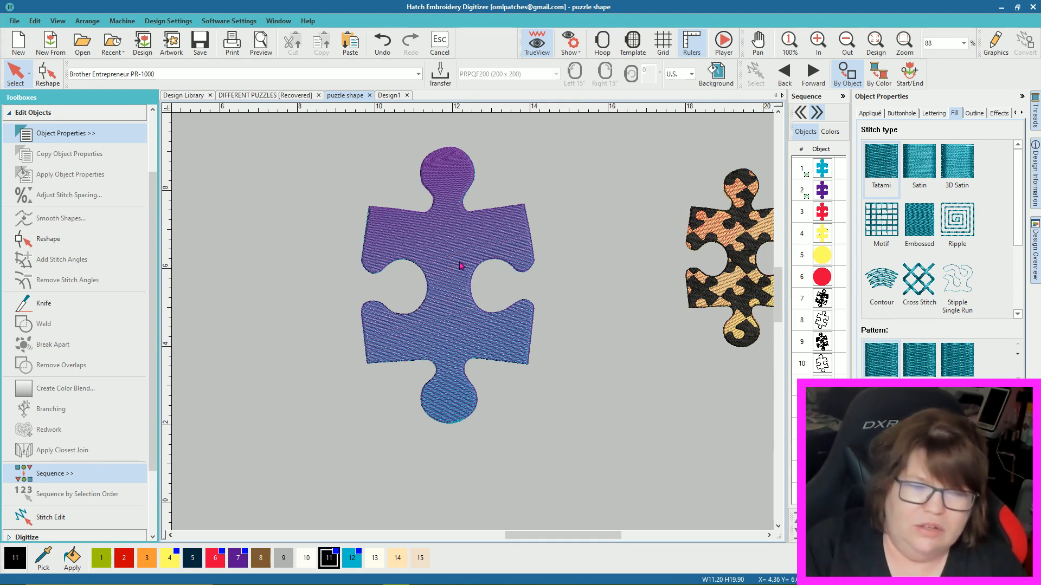
click(458, 348)
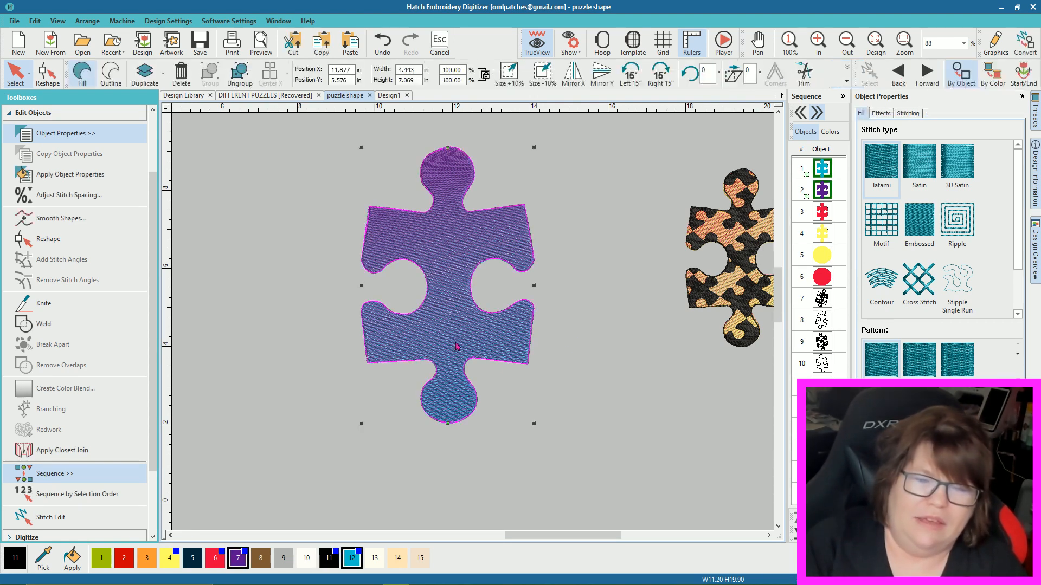
click(579, 353)
click(466, 332)
click(576, 353)
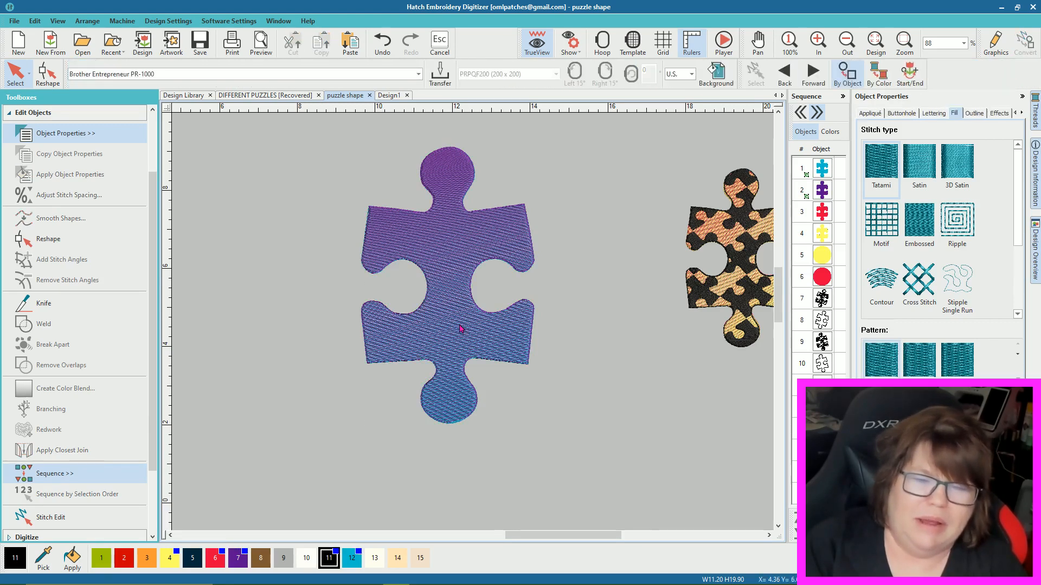
Step: Select the round color-blend patch with all its black puzzle motifs and move it up, nearer the two puzzle pieces
scroll(461, 331, down, 3)
scroll(472, 325, down, 1)
scroll(546, 373, down, 3)
scroll(515, 386, up, 2)
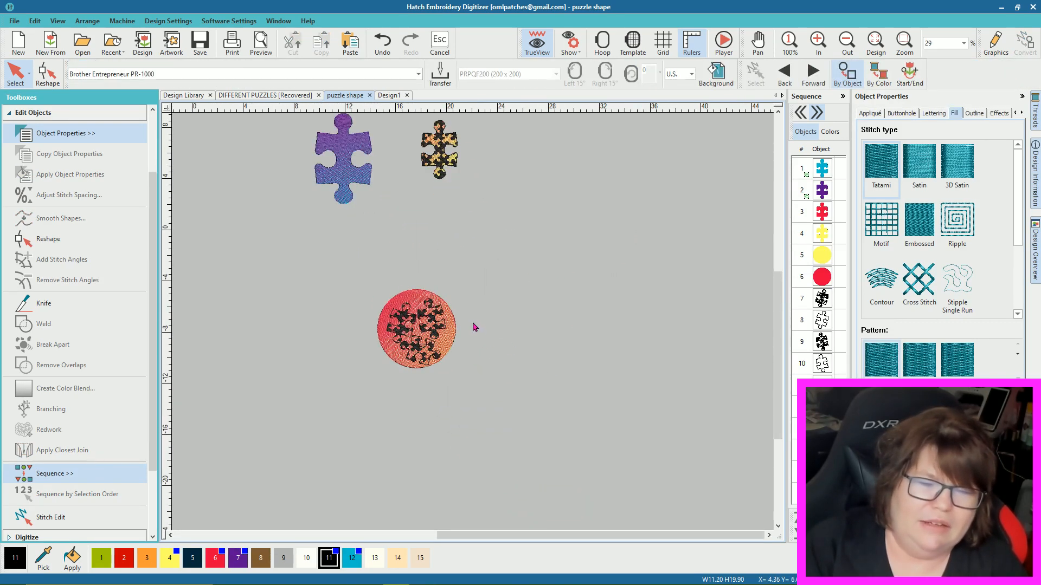
drag(518, 389, 333, 238)
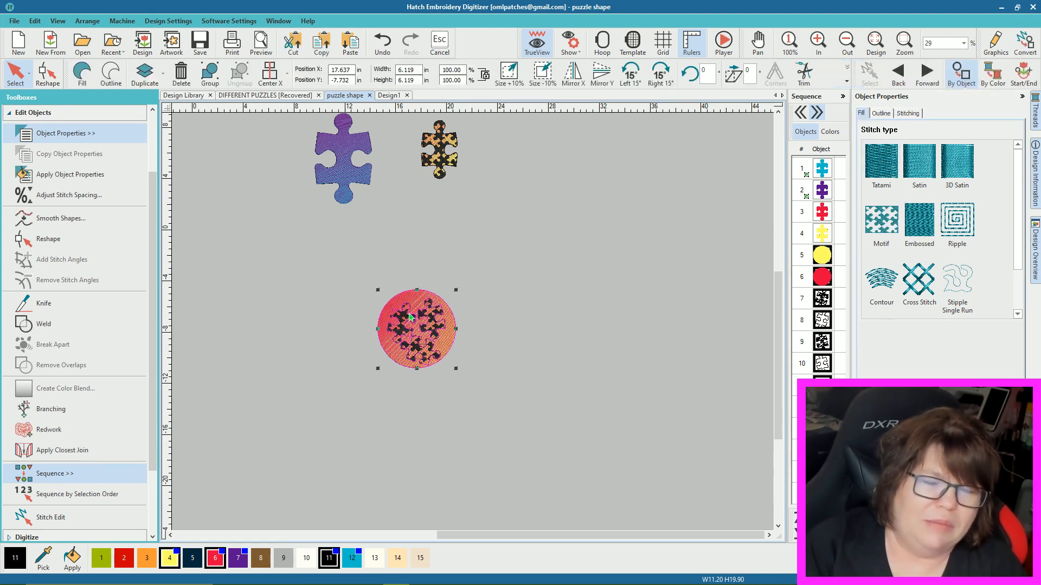
drag(411, 313, 450, 227)
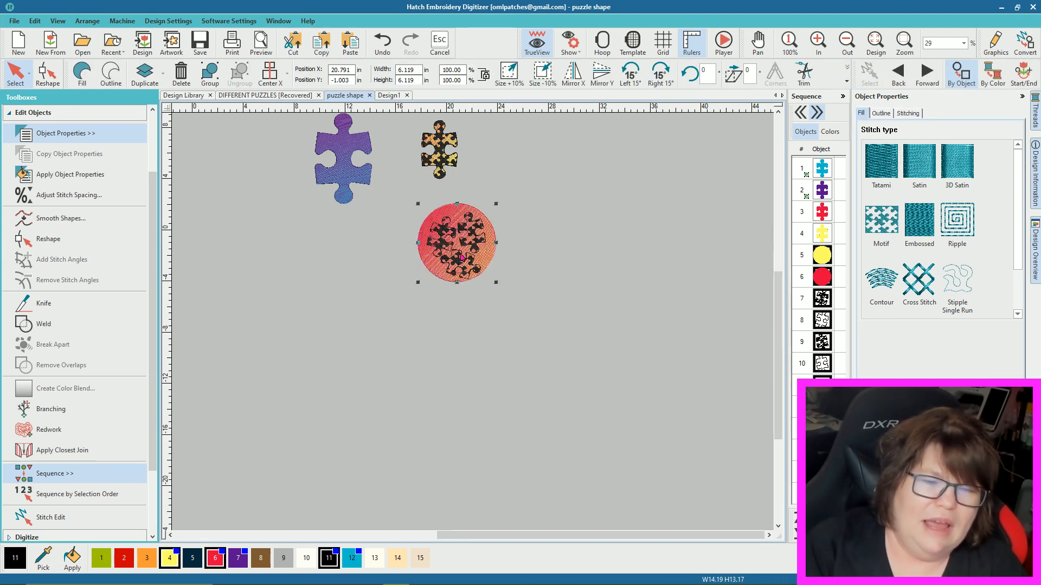
click(518, 293)
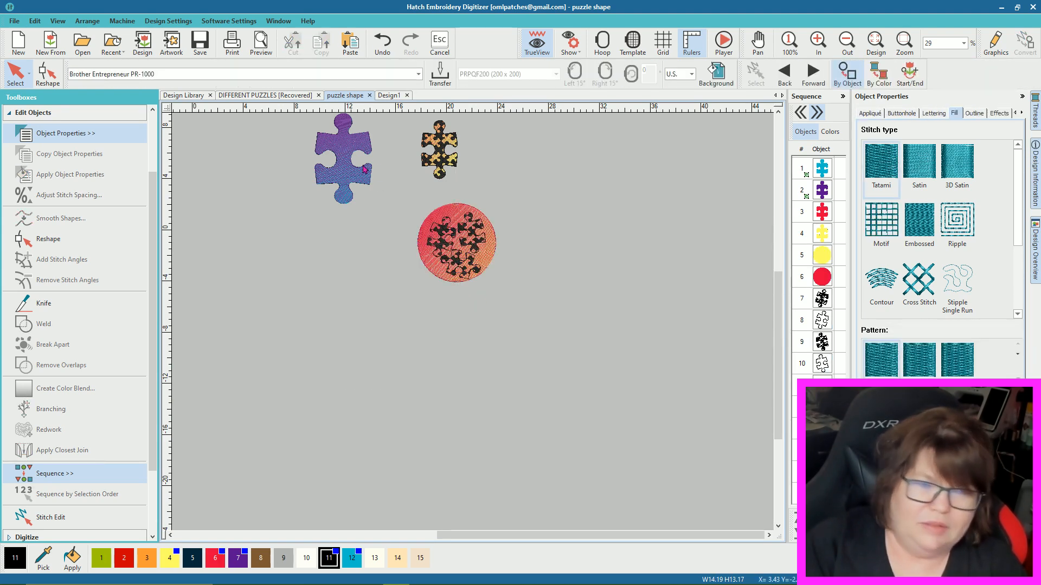
Step: Inspect the round patch up close and pick out its yellow and red circle layers in turn
scroll(461, 237, up, 5)
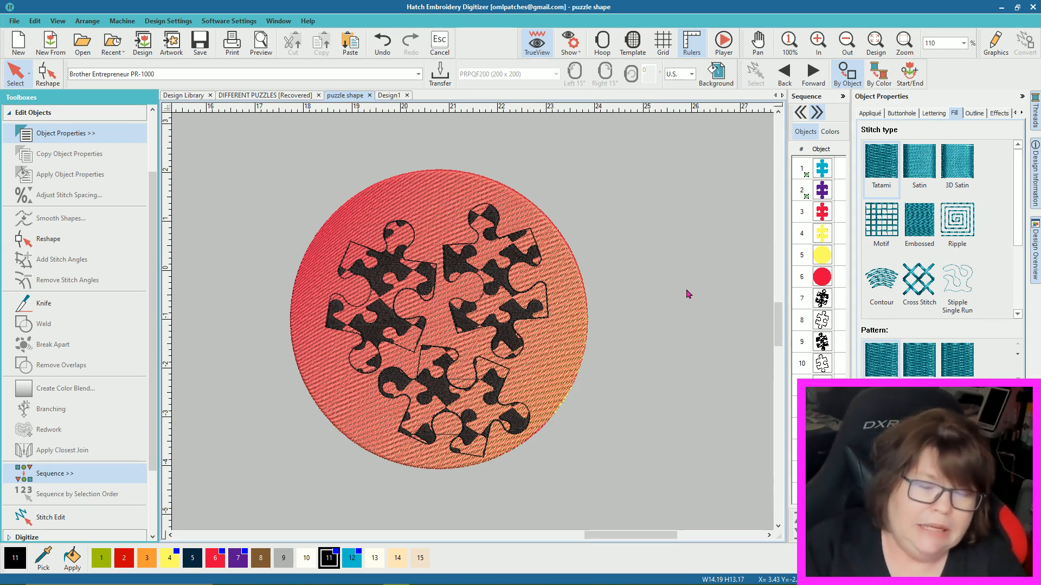
click(394, 199)
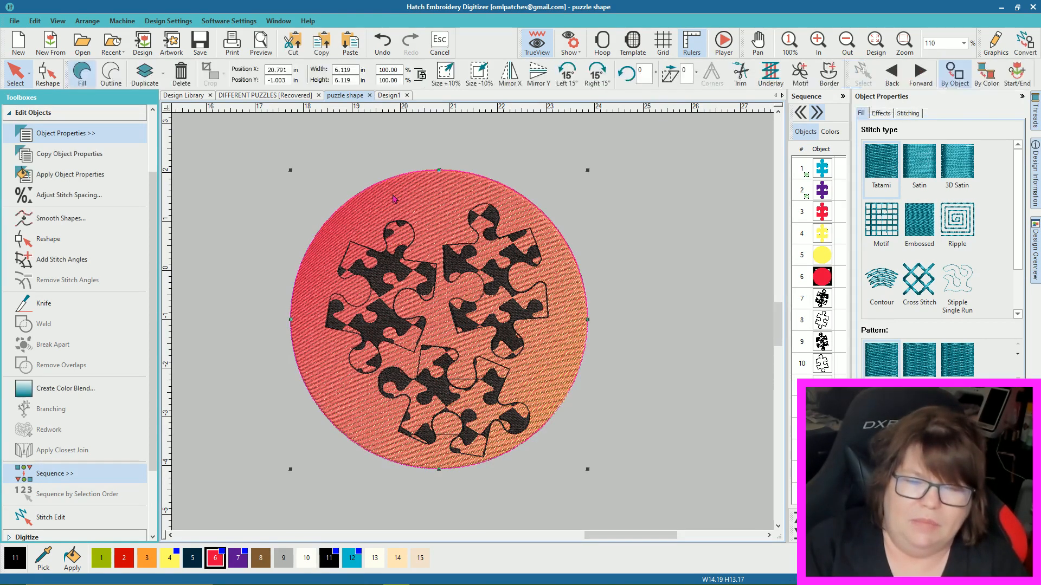
click(822, 258)
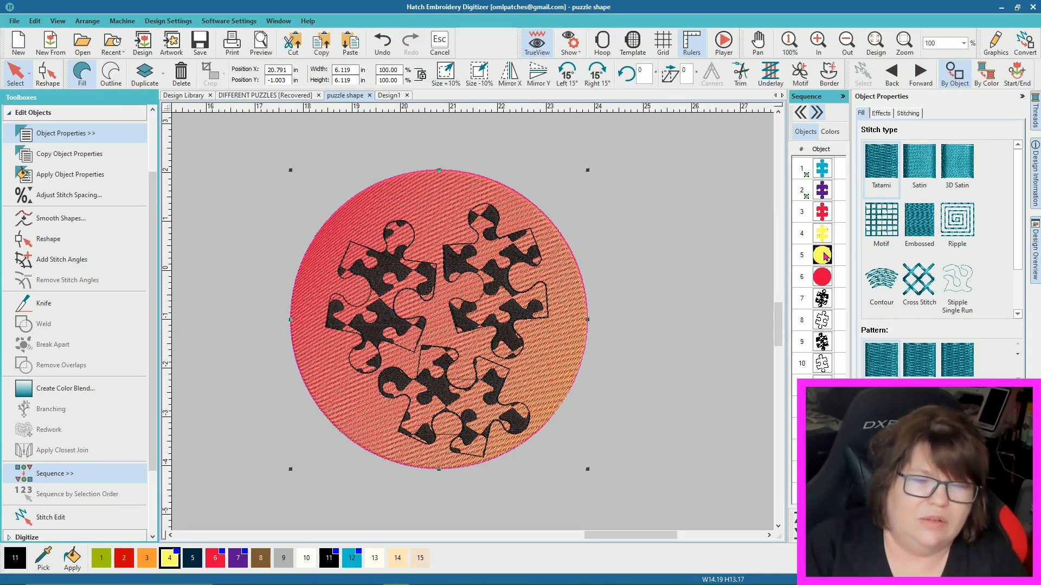
click(825, 277)
click(694, 270)
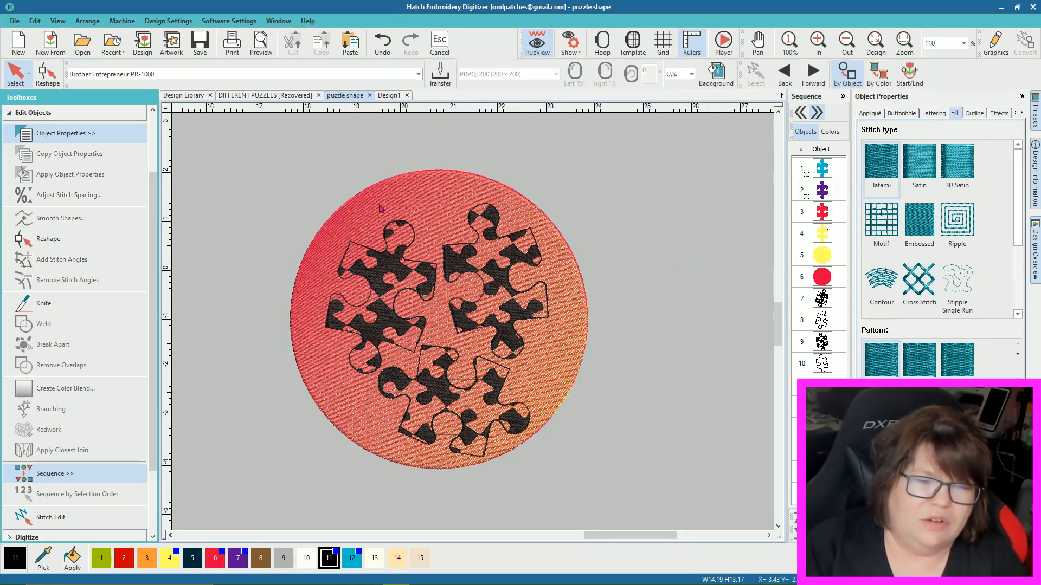
Step: Move the red circle to the right, clear of the yellow circle, and nudge the upper-right black motif piece slightly
click(336, 241)
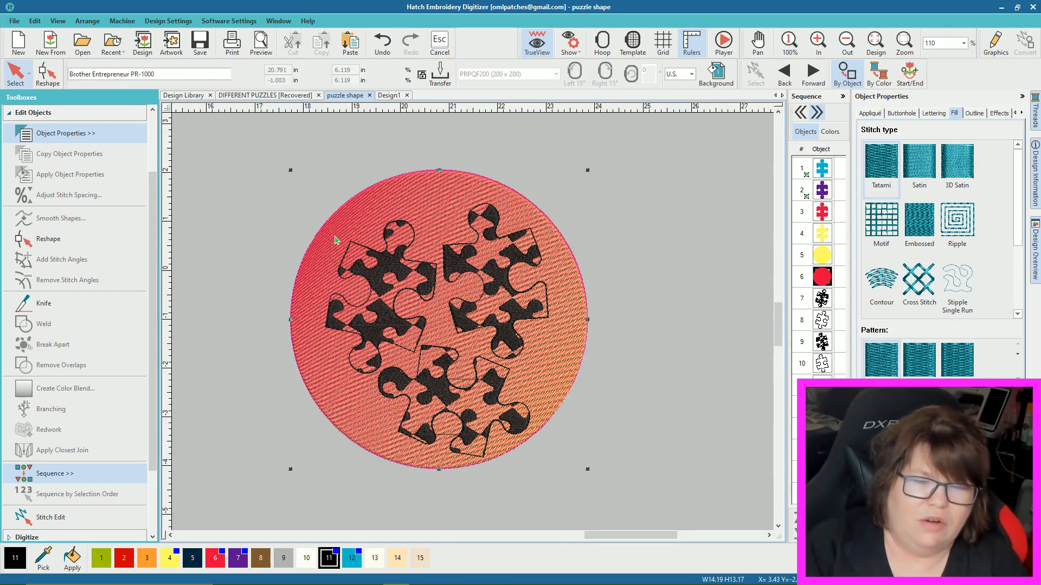
drag(335, 240, 555, 273)
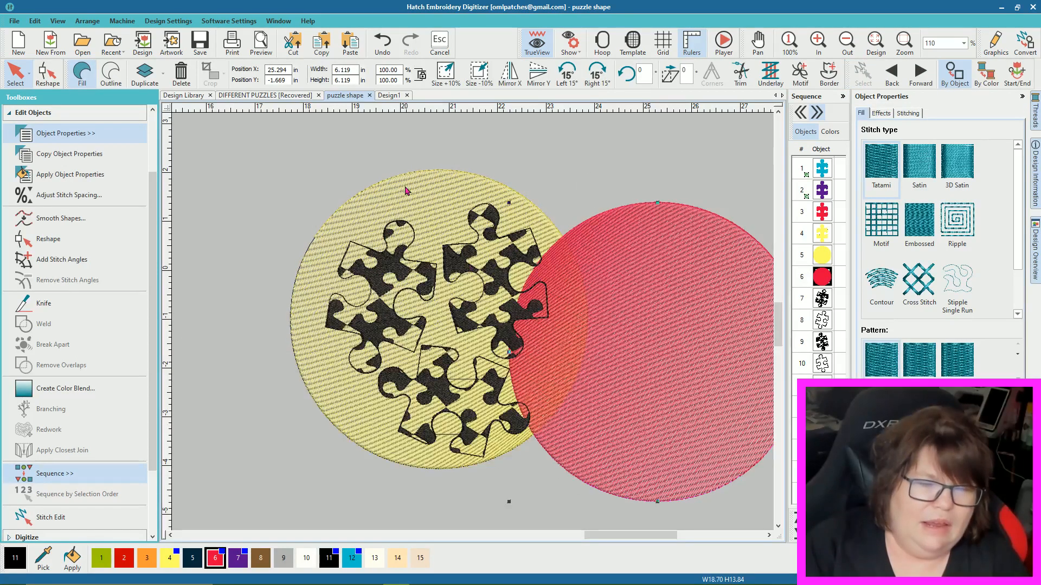
drag(687, 351, 743, 343)
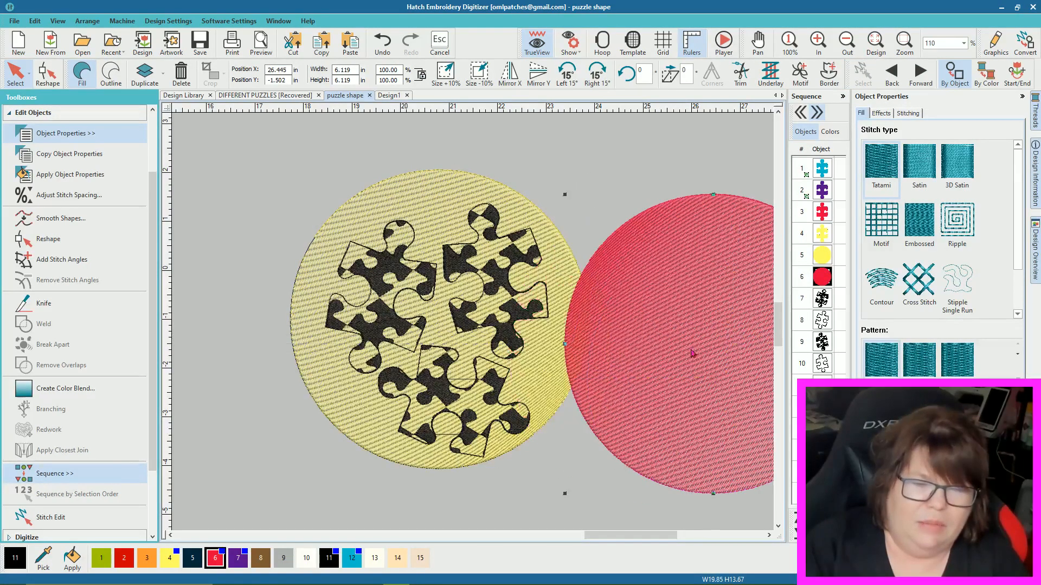
drag(610, 536, 631, 536)
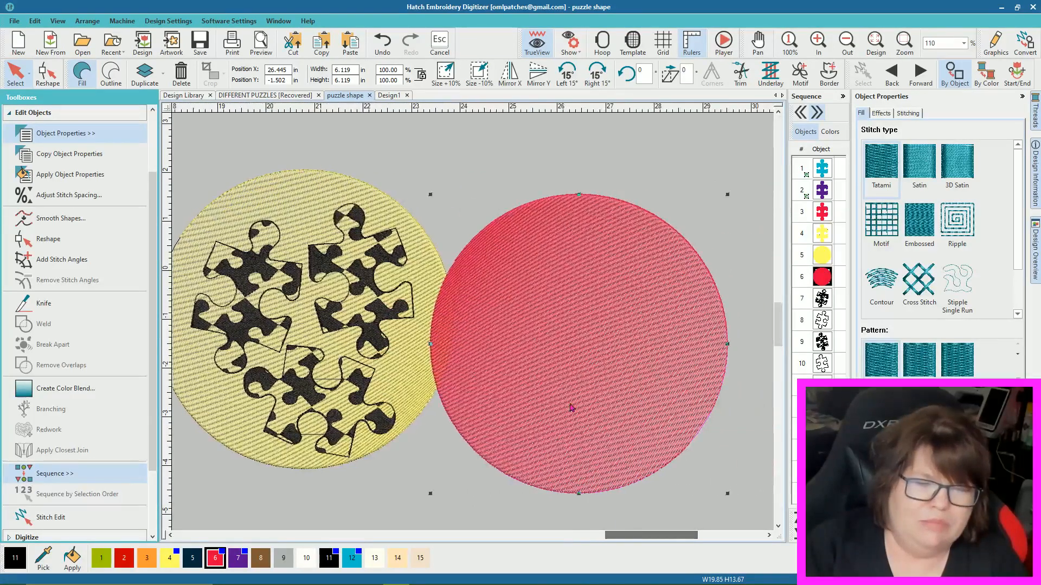
drag(556, 375, 602, 360)
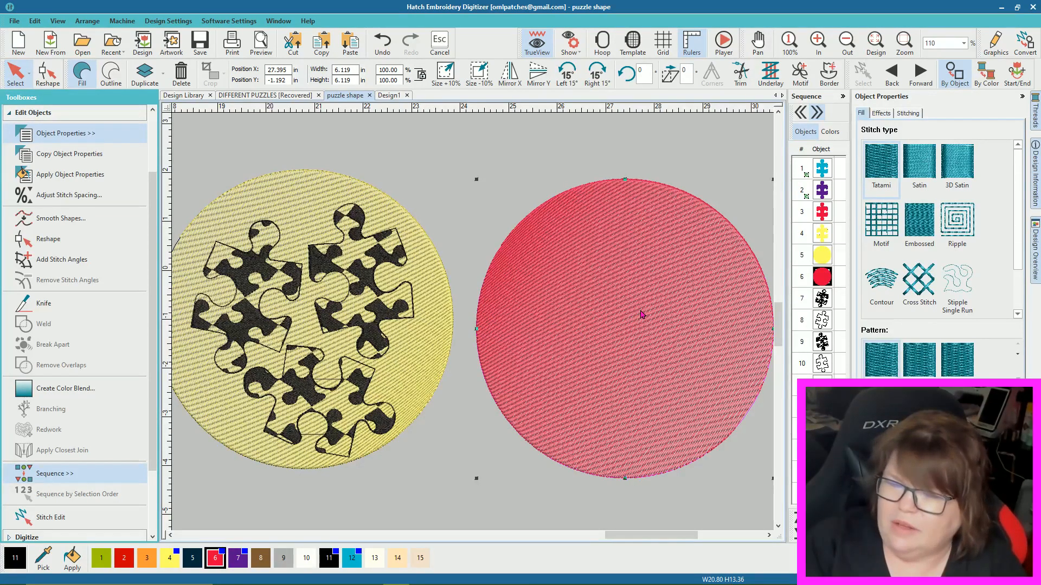
click(380, 263)
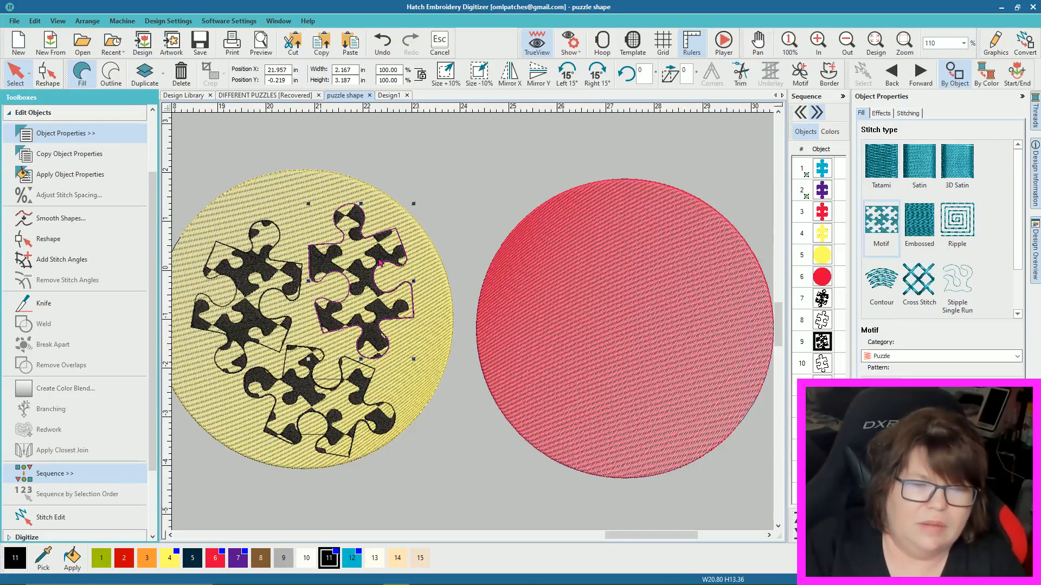
mouse_move(380, 263)
mouse_down()
mouse_move(554, 270)
mouse_move(377, 264)
mouse_up()
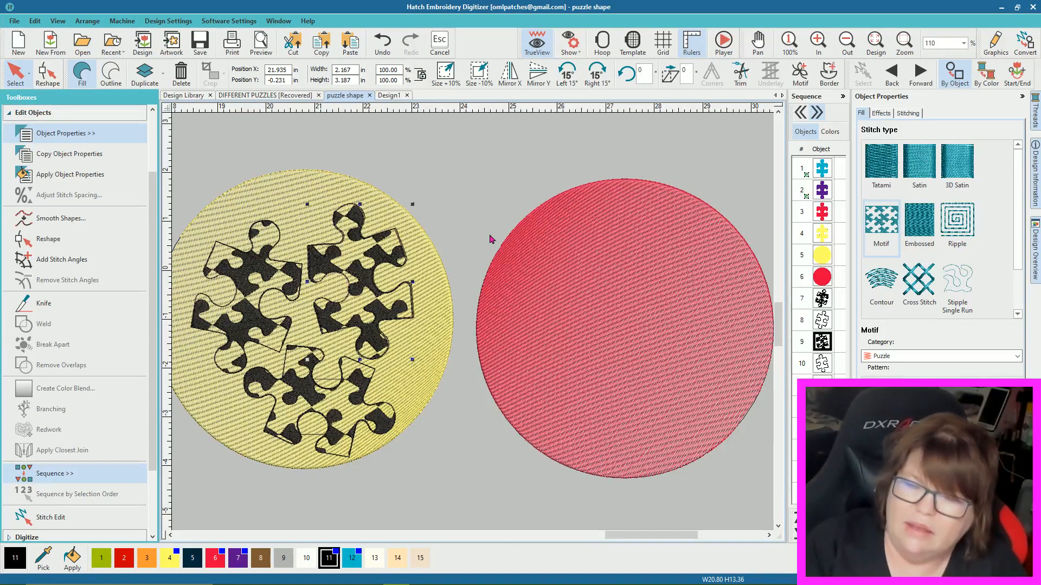
Step: Shrink the red circle proportionally to about 1.71 in across
scroll(462, 242, down, 2)
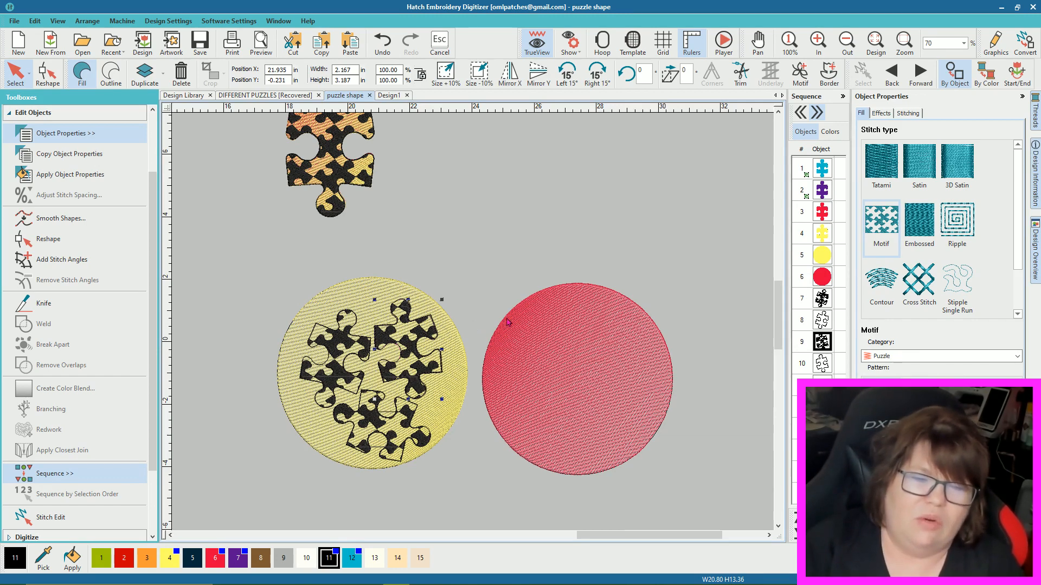
click(536, 336)
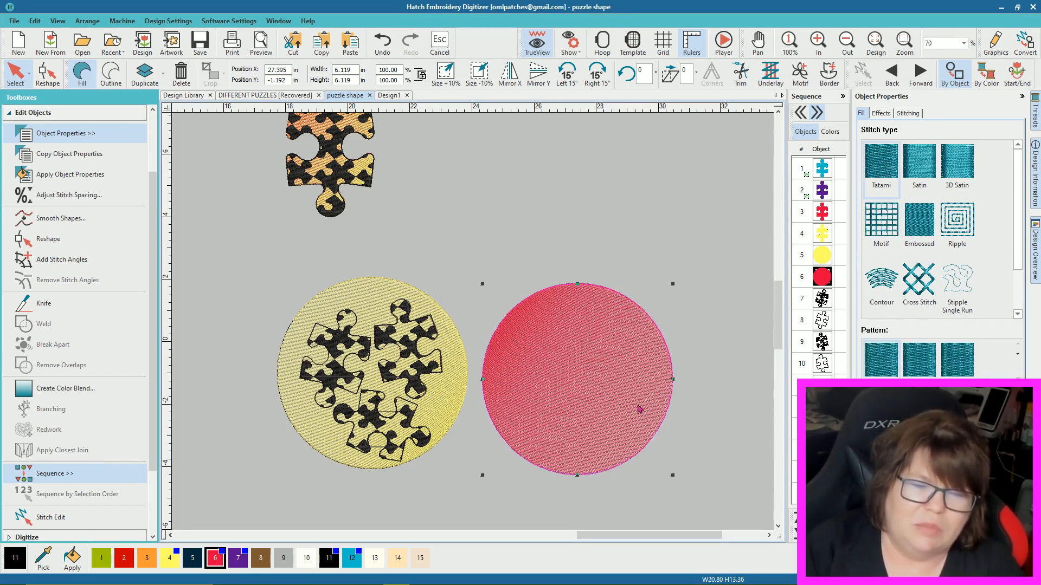
drag(672, 474, 556, 349)
click(599, 404)
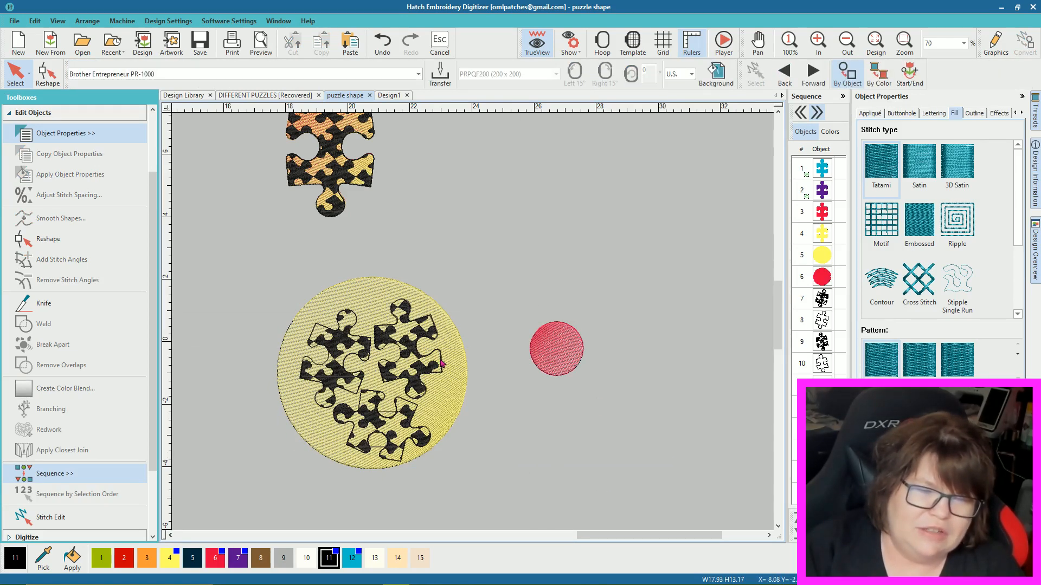
Step: Shift the yellow circle slightly and enlarge the red circle proportionally to about 4.97 in across
click(572, 364)
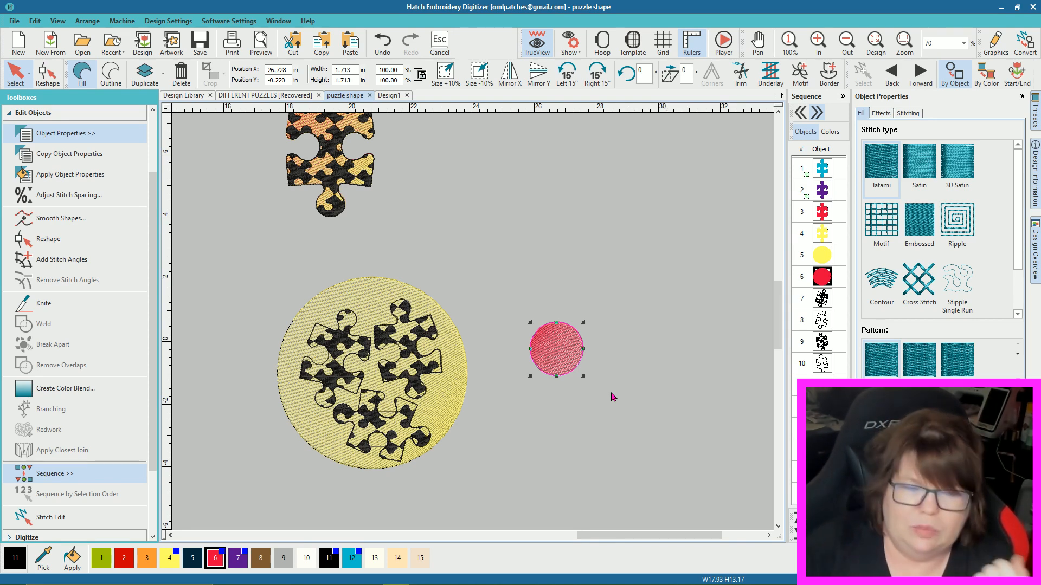
click(554, 351)
drag(454, 379, 451, 423)
click(570, 356)
drag(583, 376, 683, 463)
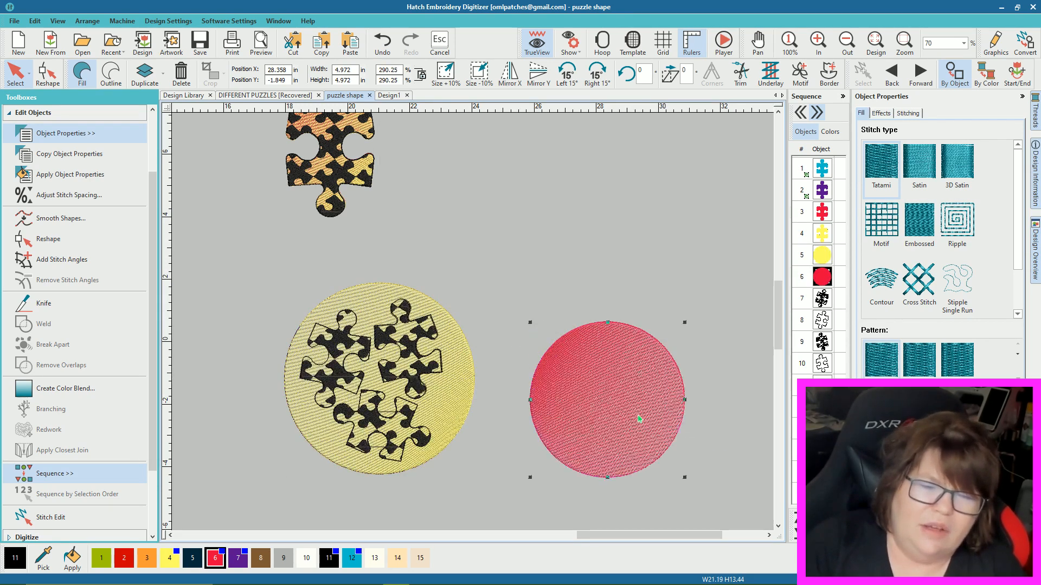
Step: Move the red circle above and to the right of the yellow circle and leave it selected
drag(638, 419, 618, 367)
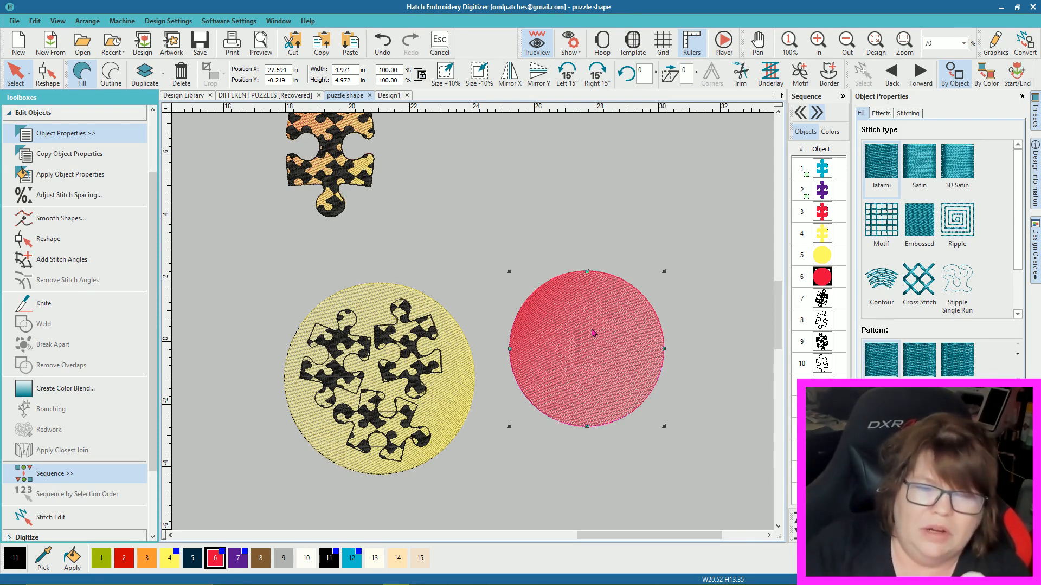
drag(592, 332, 517, 217)
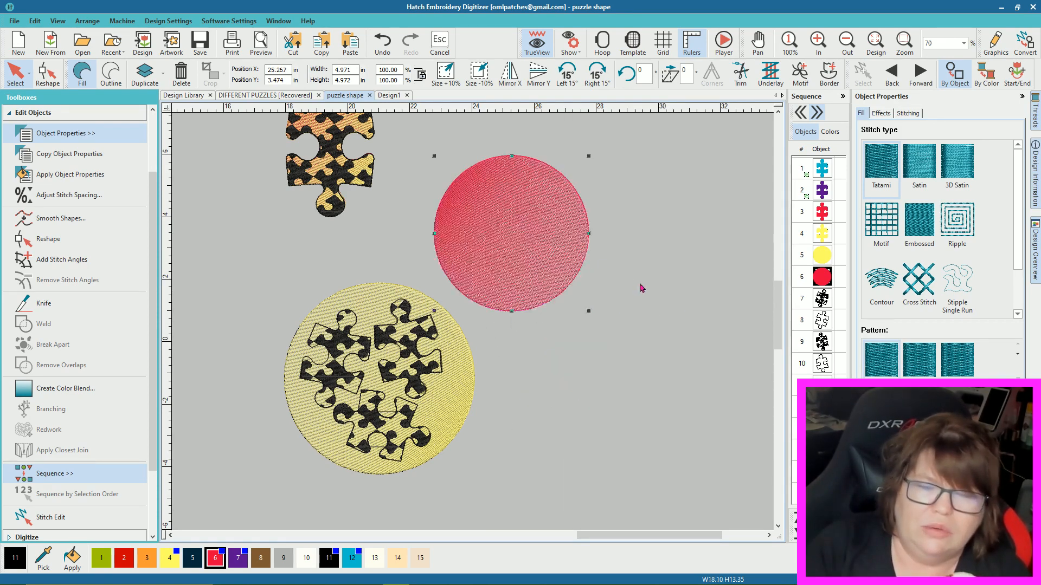
click(611, 281)
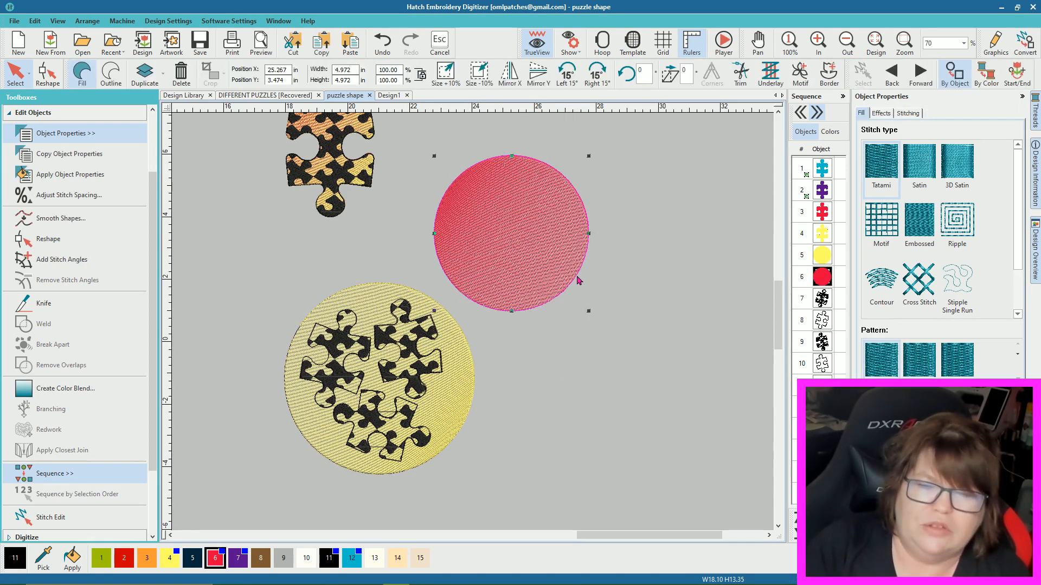
click(609, 309)
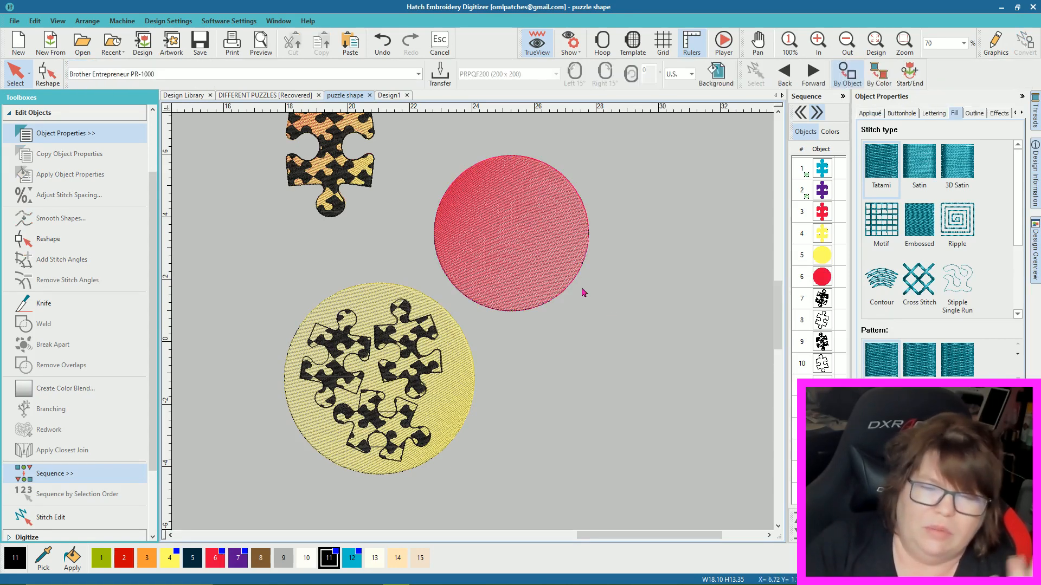
click(554, 283)
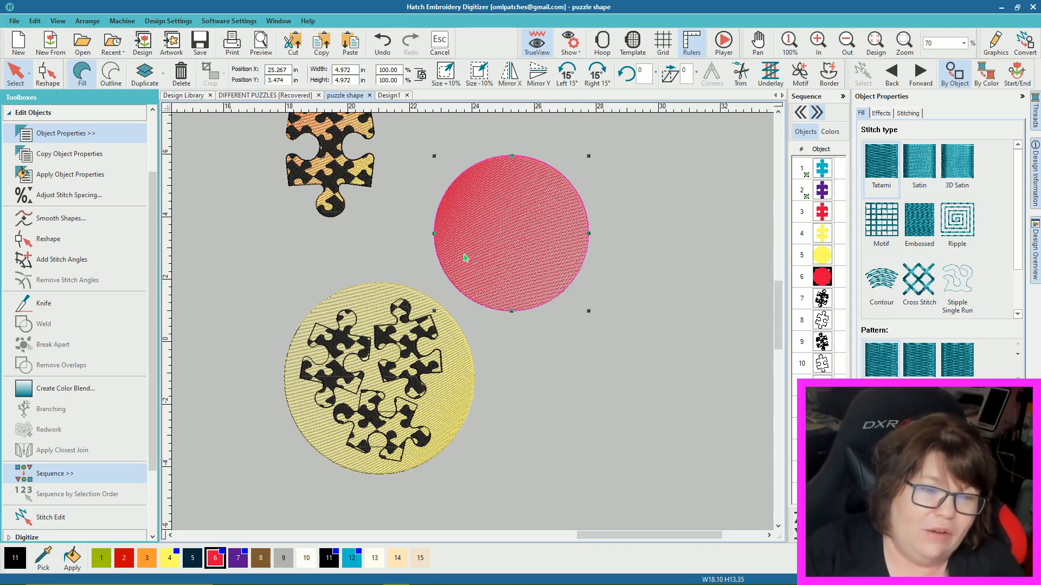
Step: Look over the purple-to-blue puzzle piece, switch to the Design1 document and delete the copy of that piece there
scroll(250, 239, down, 3)
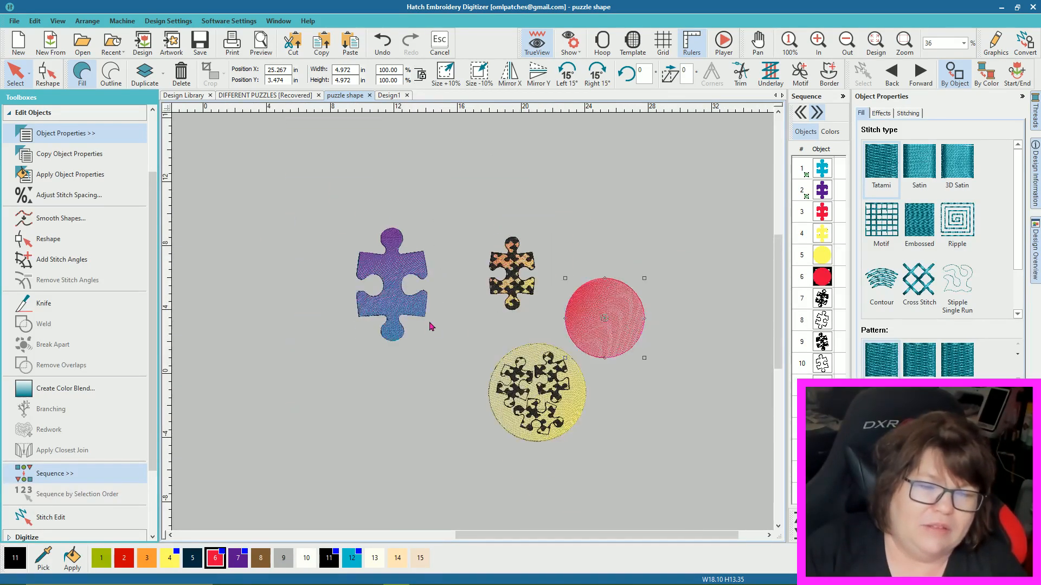
scroll(431, 325, up, 4)
scroll(466, 323, up, 1)
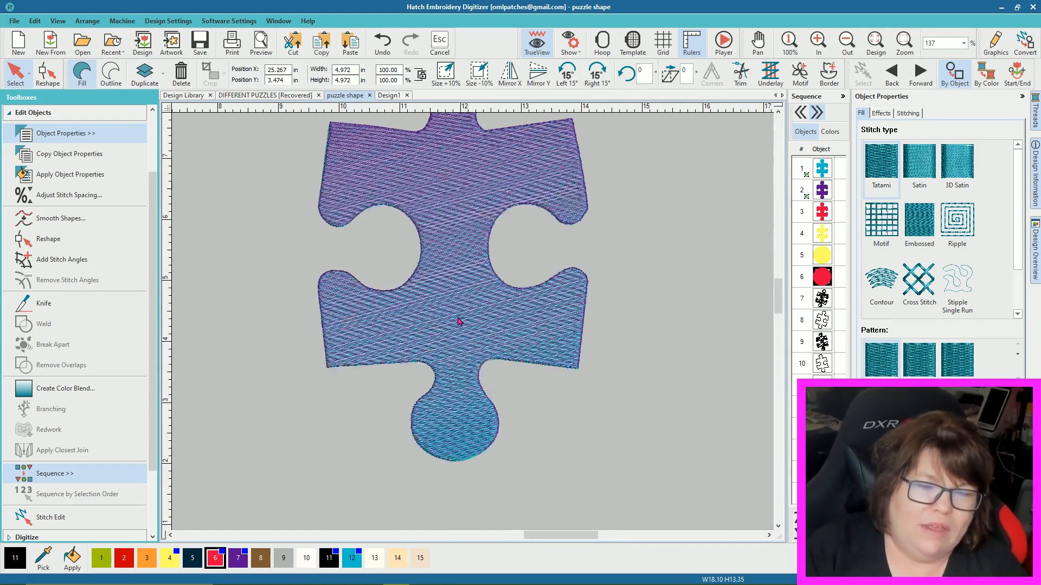
scroll(466, 322, down, 4)
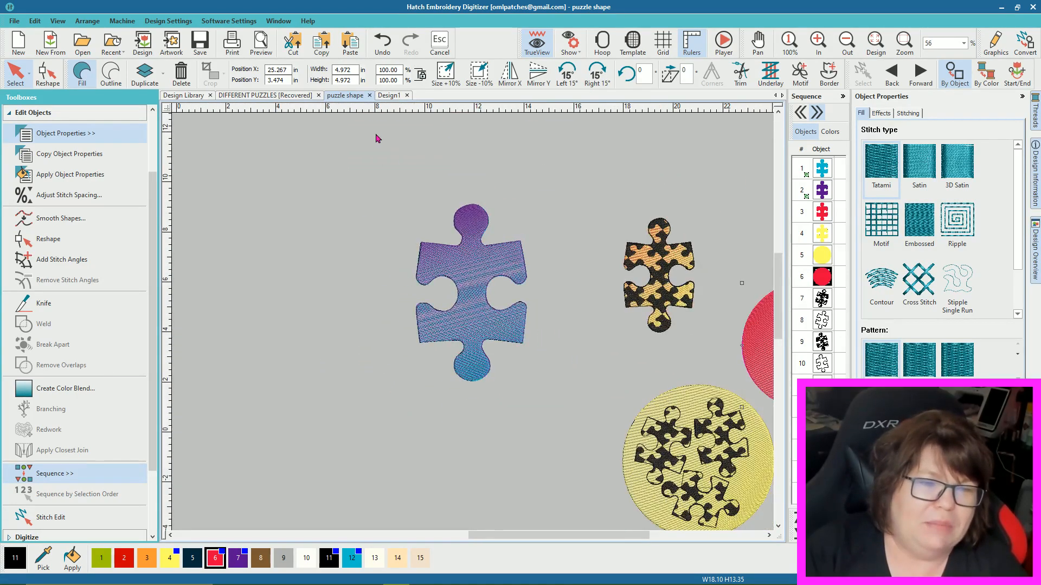
click(389, 95)
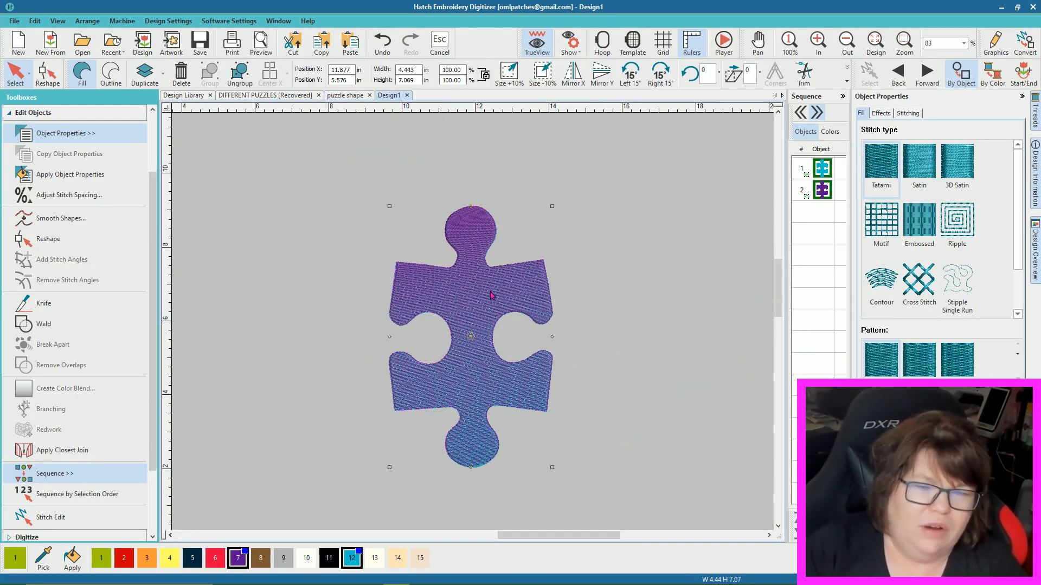
key(Delete)
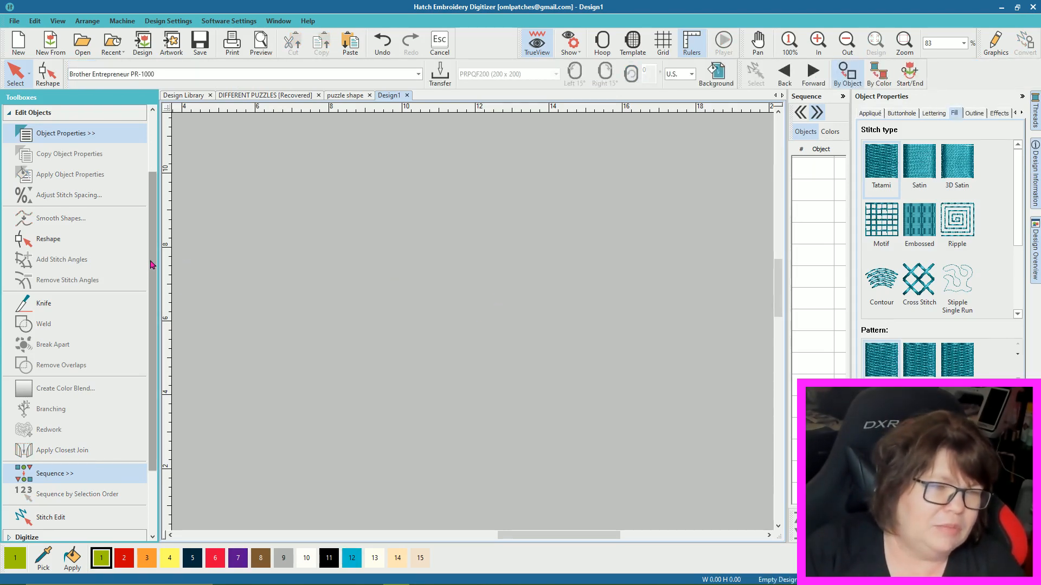
Step: Digitize a green Tatami-filled rectangle about 6.49 by 5.16 in on the empty Design1 canvas and return to selection mode
click(12, 115)
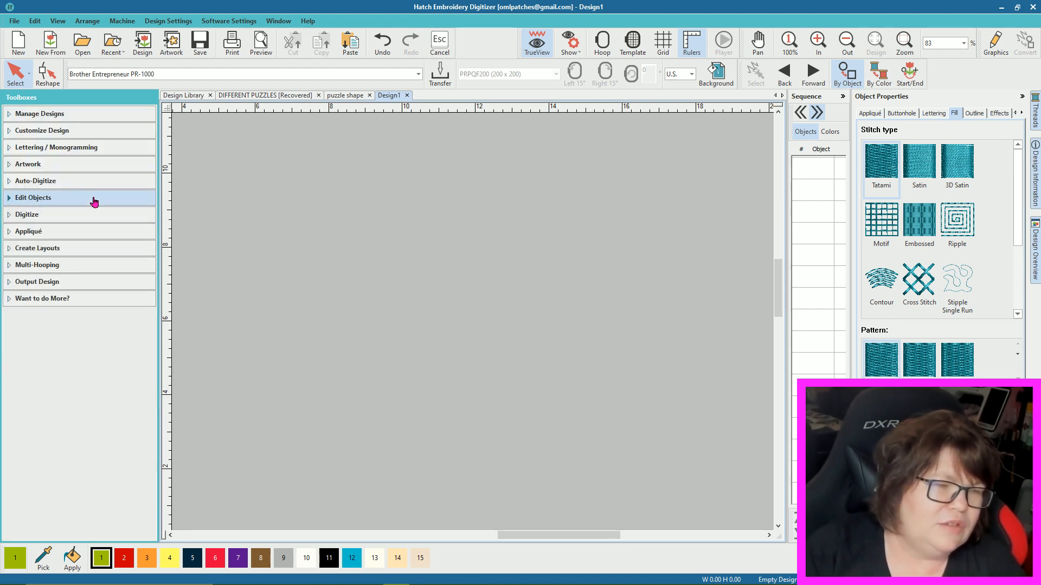
click(64, 218)
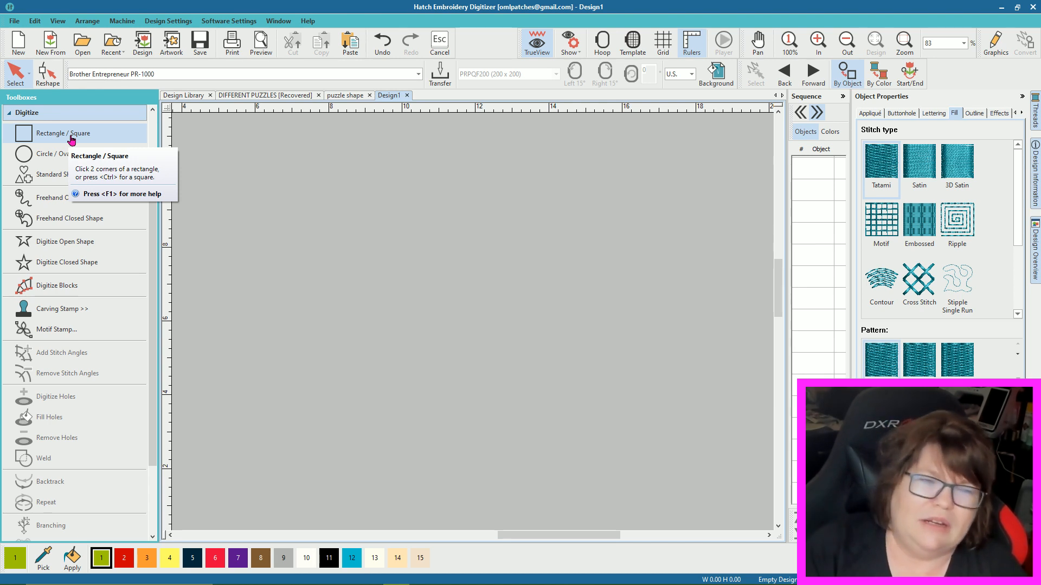
click(72, 140)
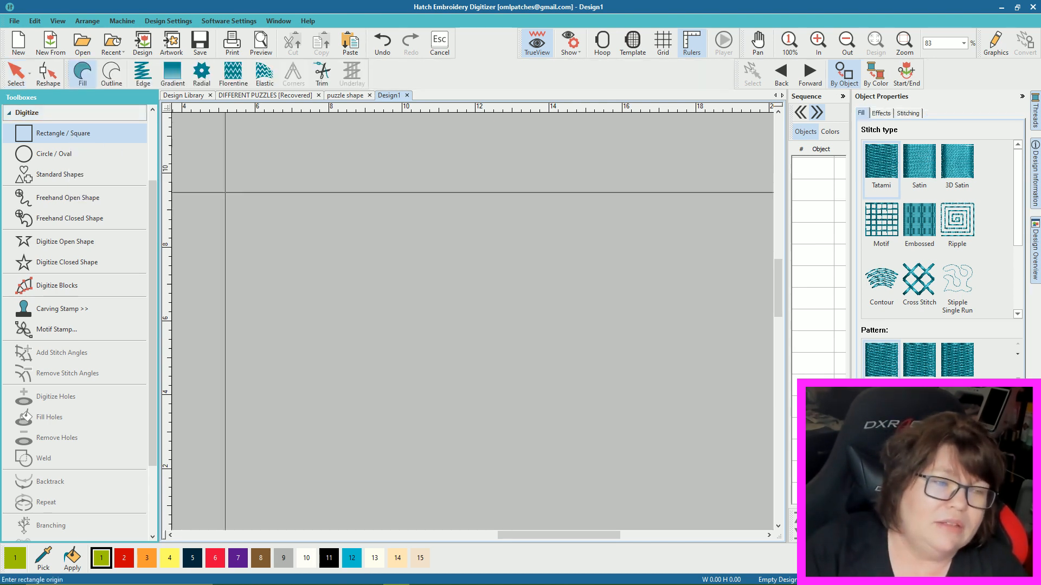
click(323, 221)
click(561, 412)
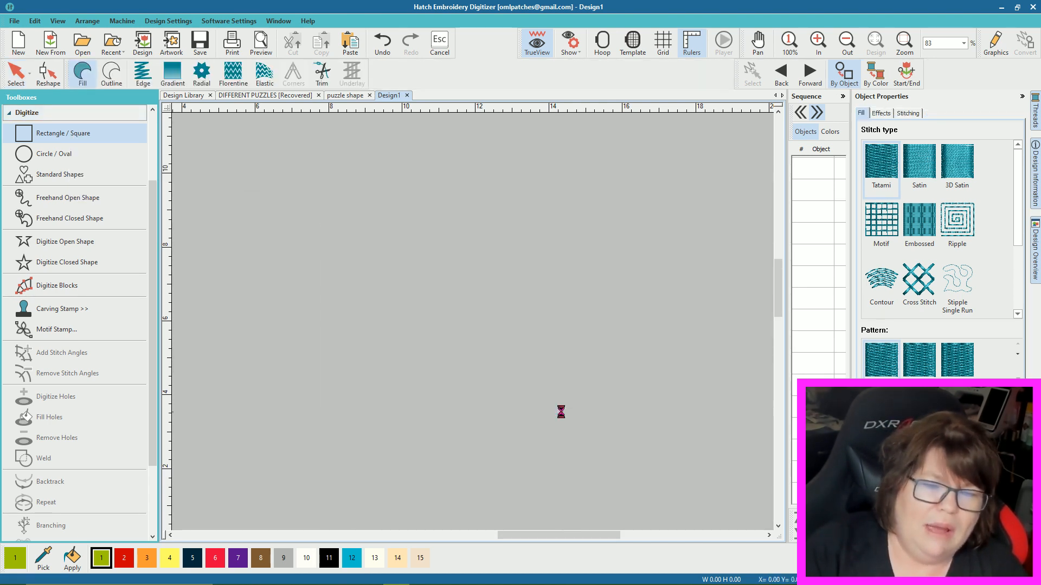
click(16, 73)
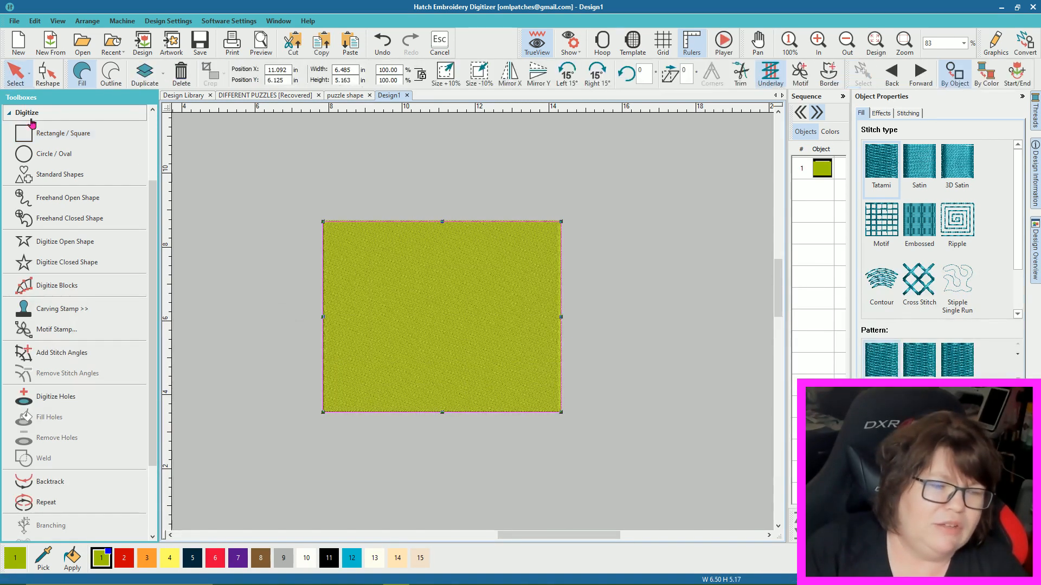
Step: Recolor the filled rectangle with purple palette color 7 and leave it selected
click(81, 112)
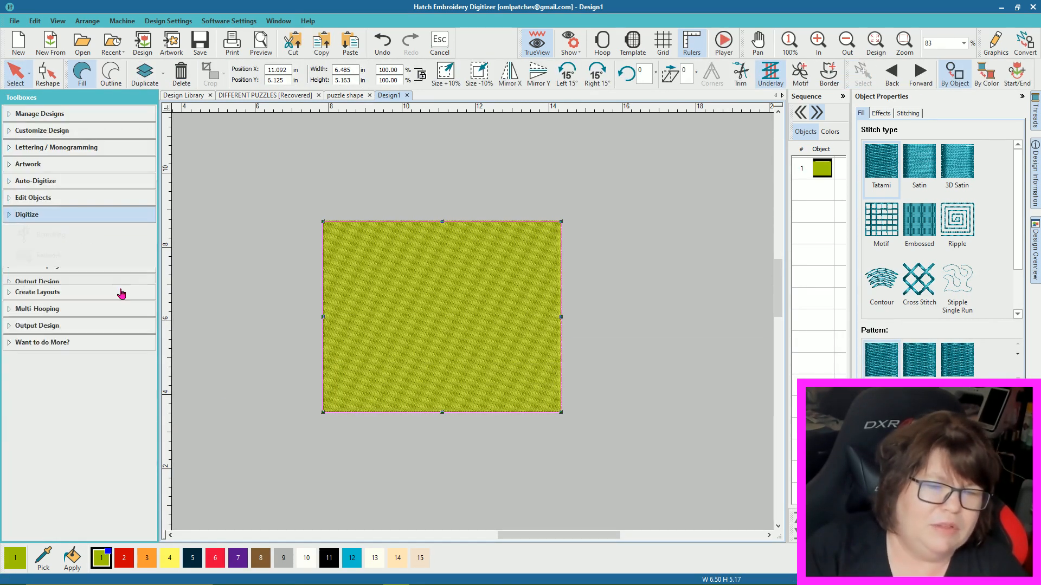
click(238, 556)
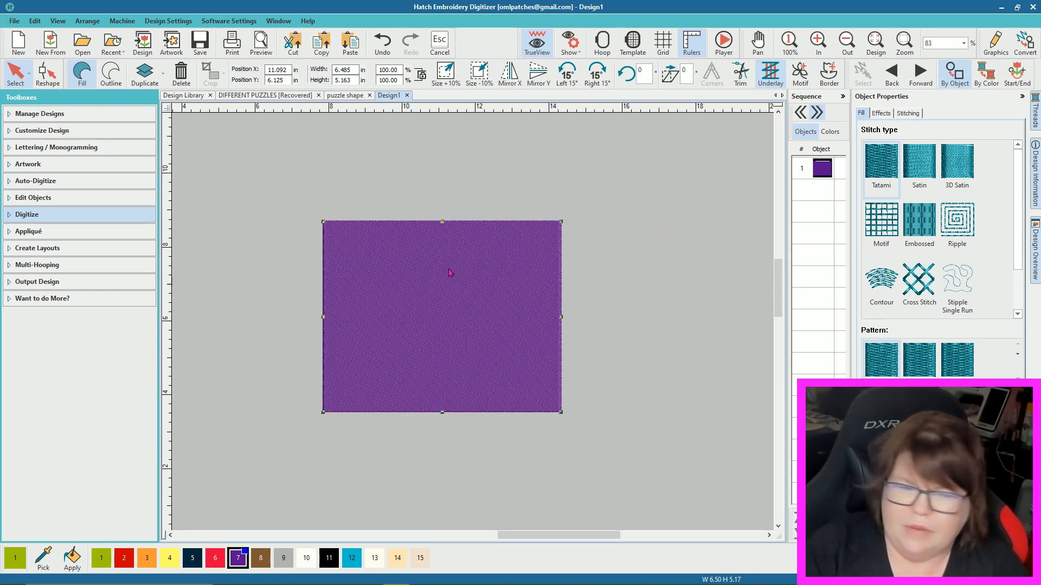
click(408, 263)
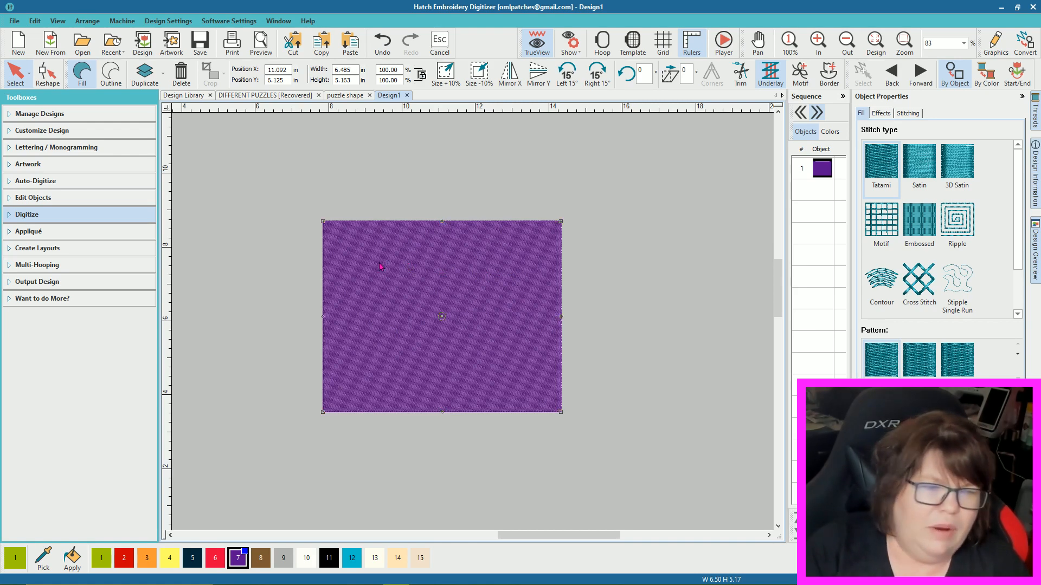
Step: Open Create Color Blend for the purple rectangle, choose the third top-layer profile and set the top layer color to 2900 Hatch Default
click(51, 200)
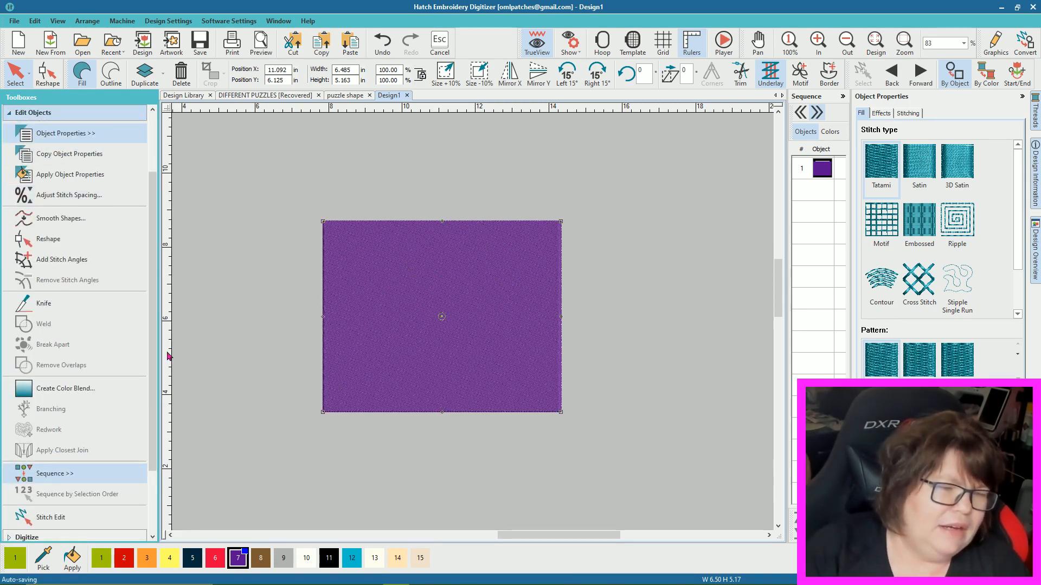
click(65, 388)
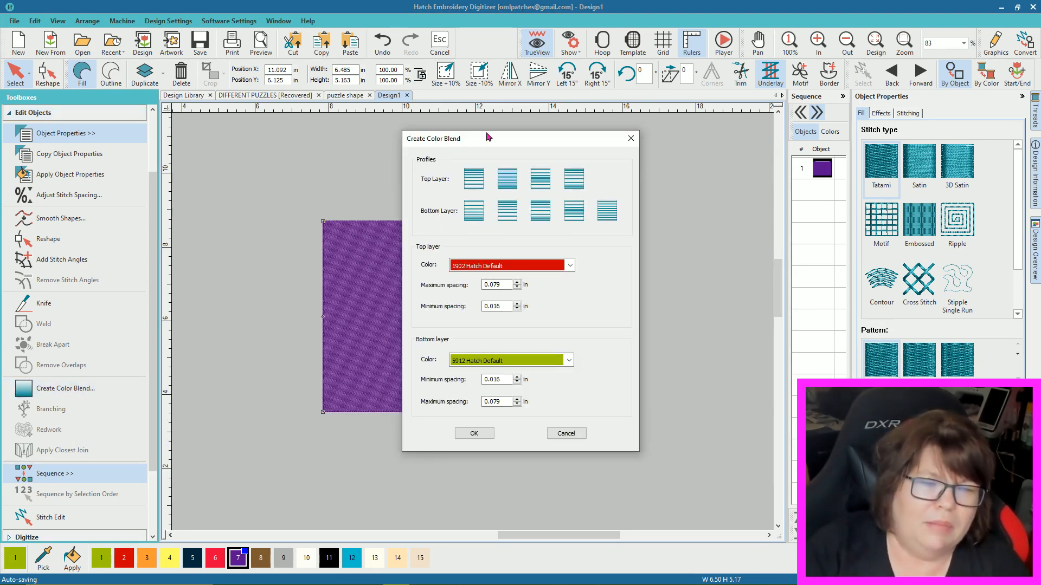
drag(489, 141, 667, 172)
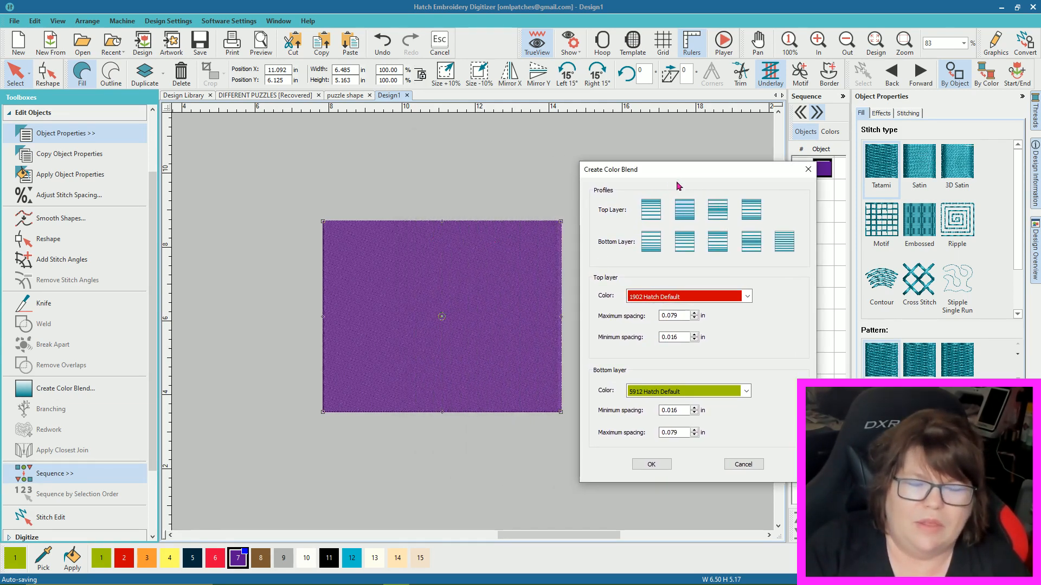
drag(668, 173, 660, 144)
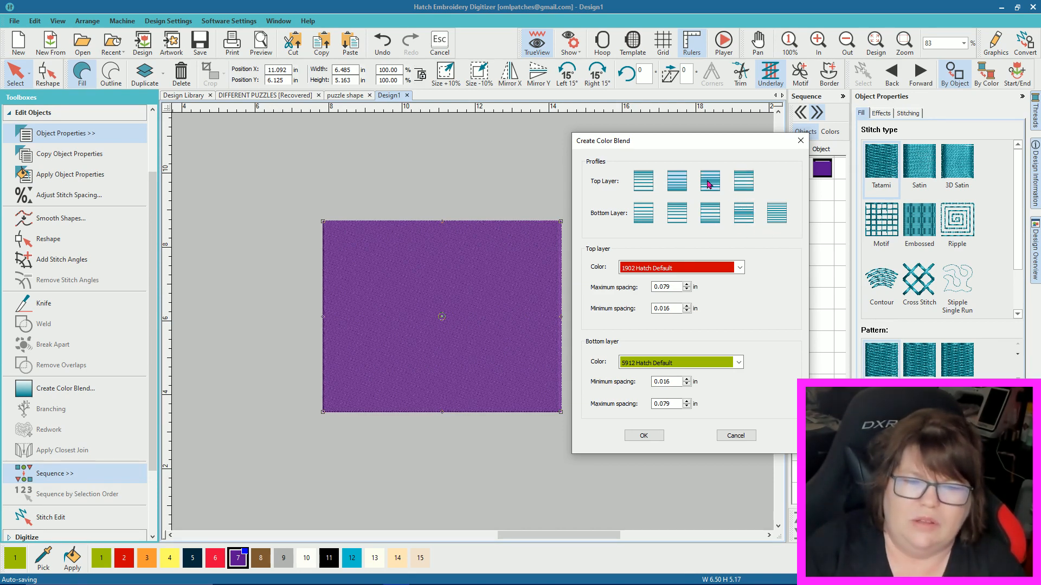
click(710, 184)
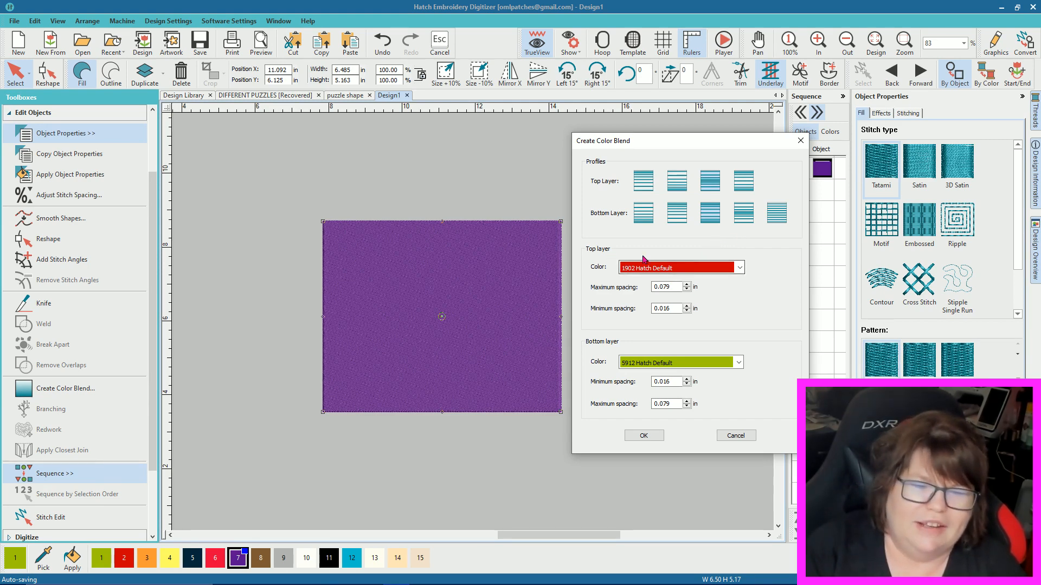
click(692, 267)
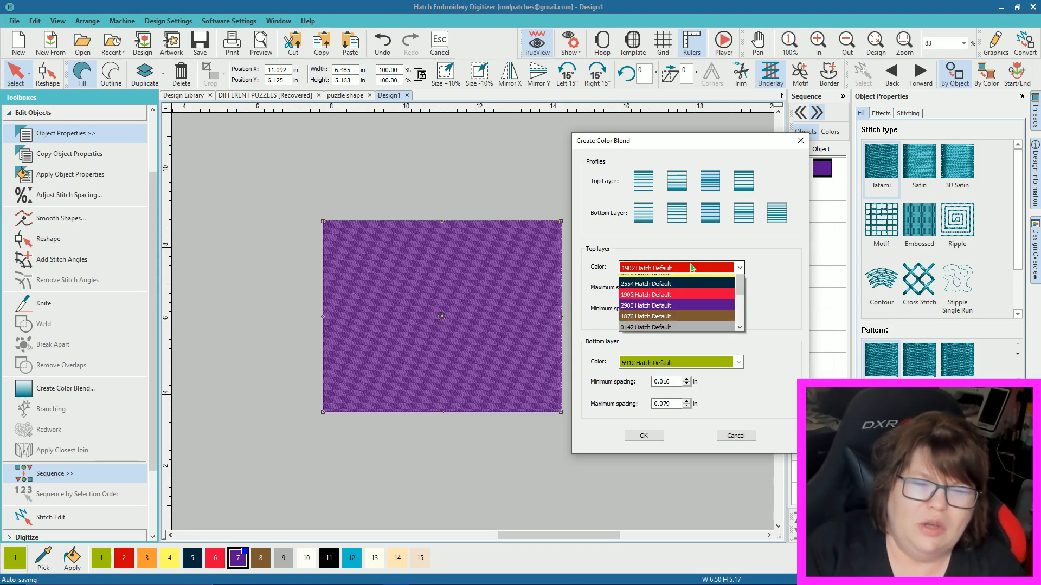
click(664, 336)
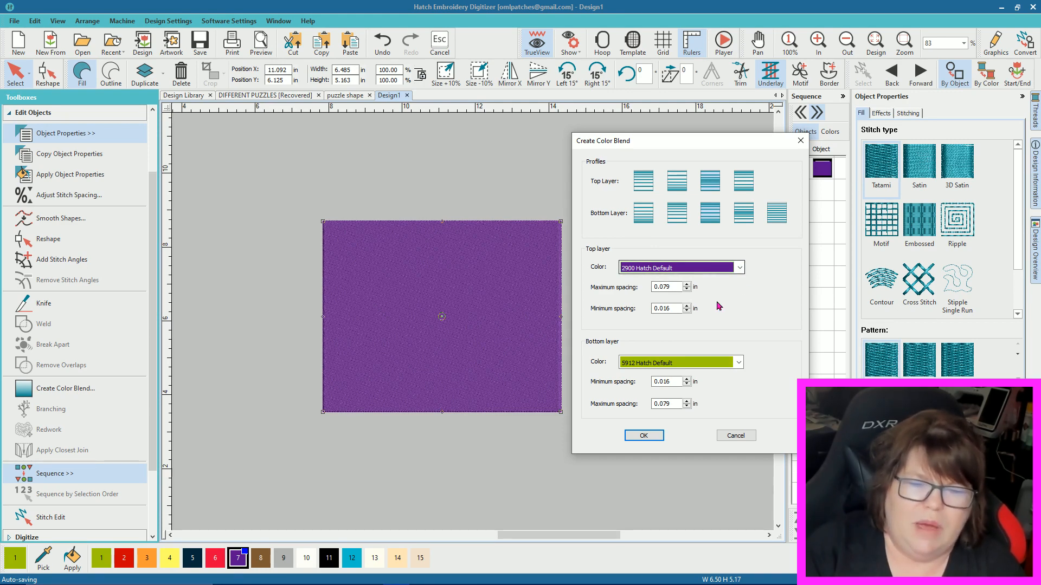
Step: Set the blend's bottom layer color to orange 1300 Hatch Default
click(737, 363)
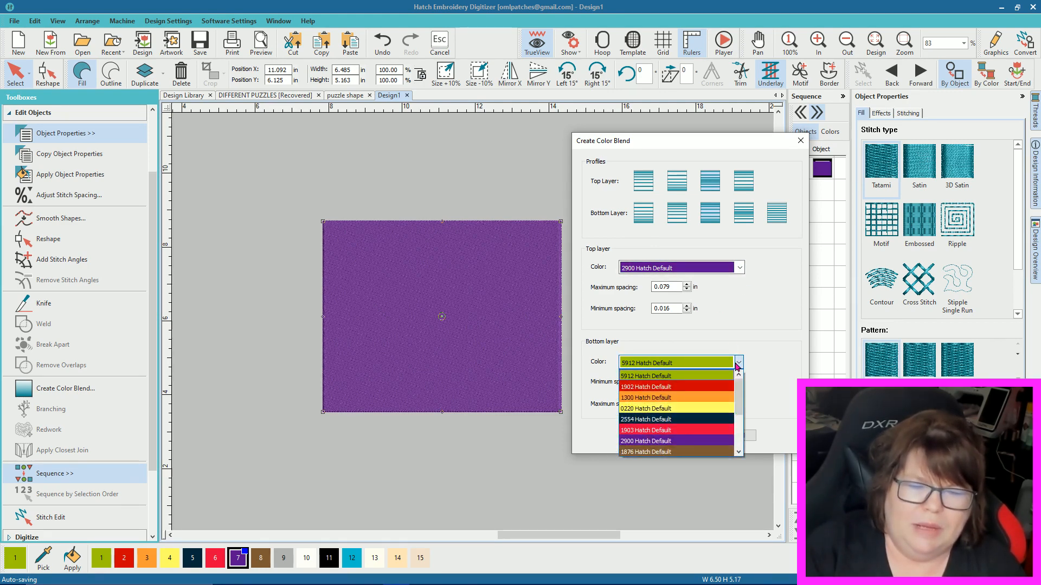
scroll(691, 397, down, 2)
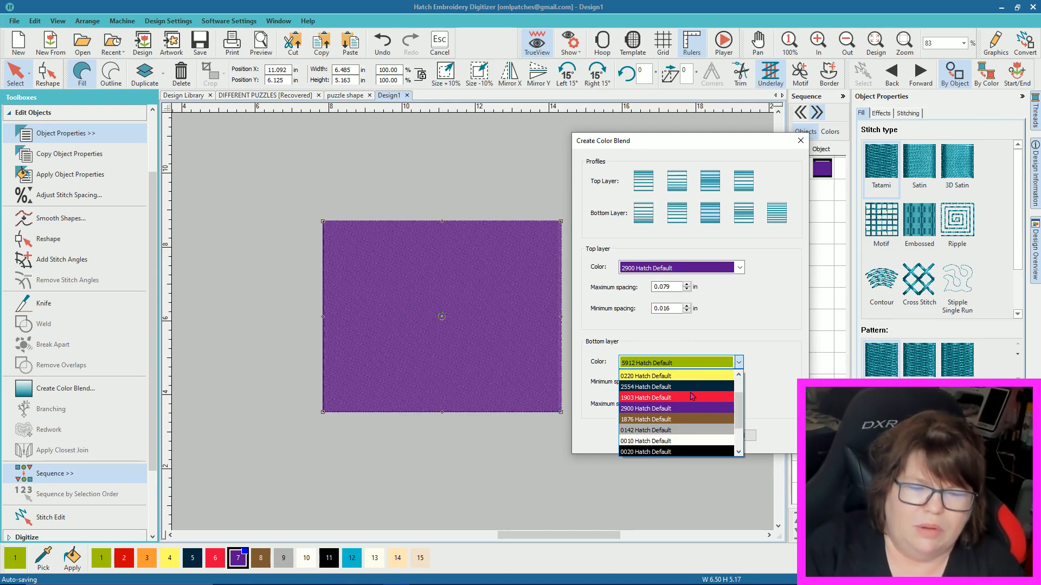
scroll(692, 397, down, 2)
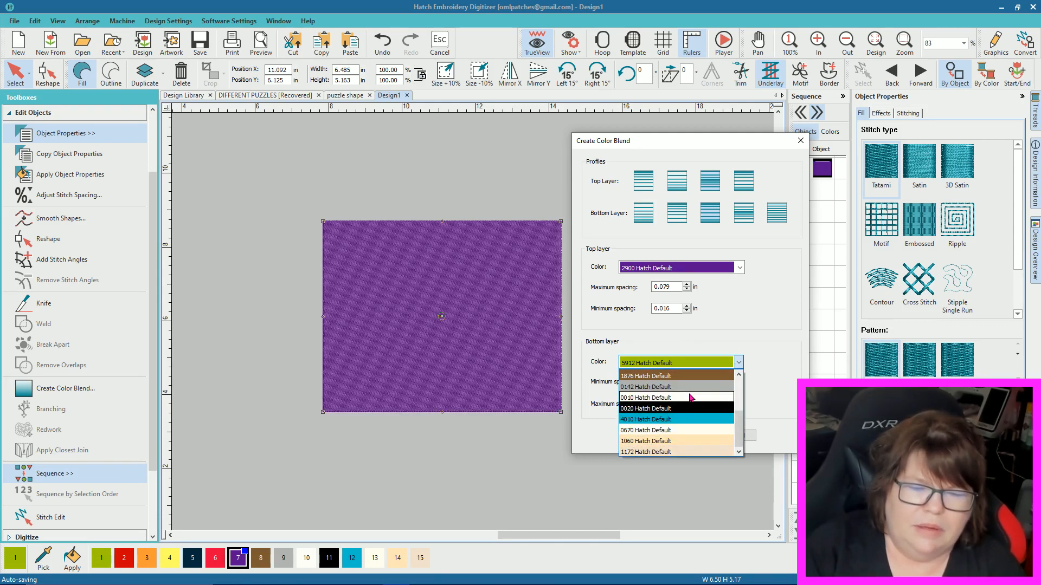
scroll(686, 420, up, 2)
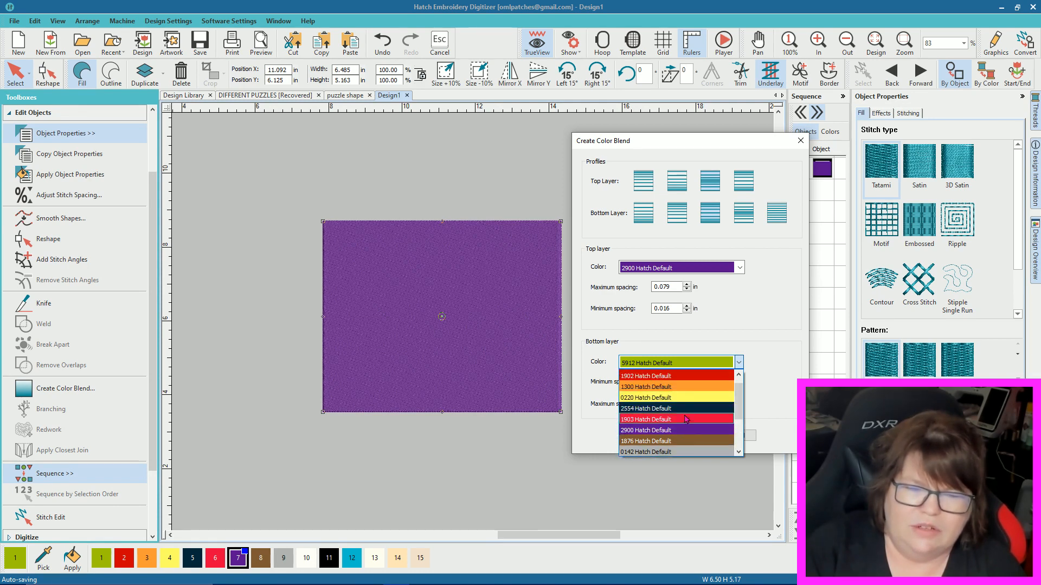
scroll(687, 420, up, 1)
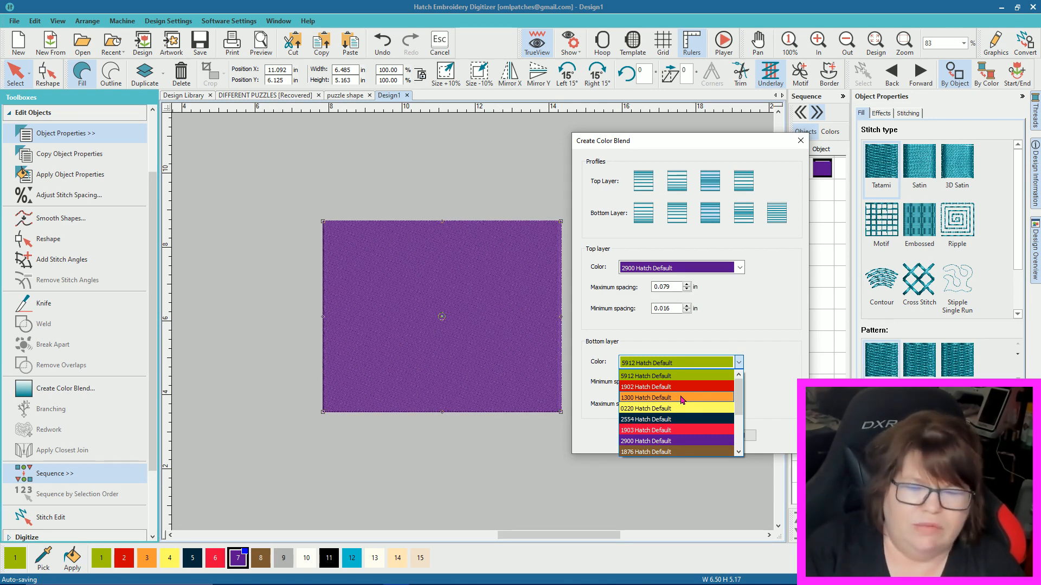
click(682, 400)
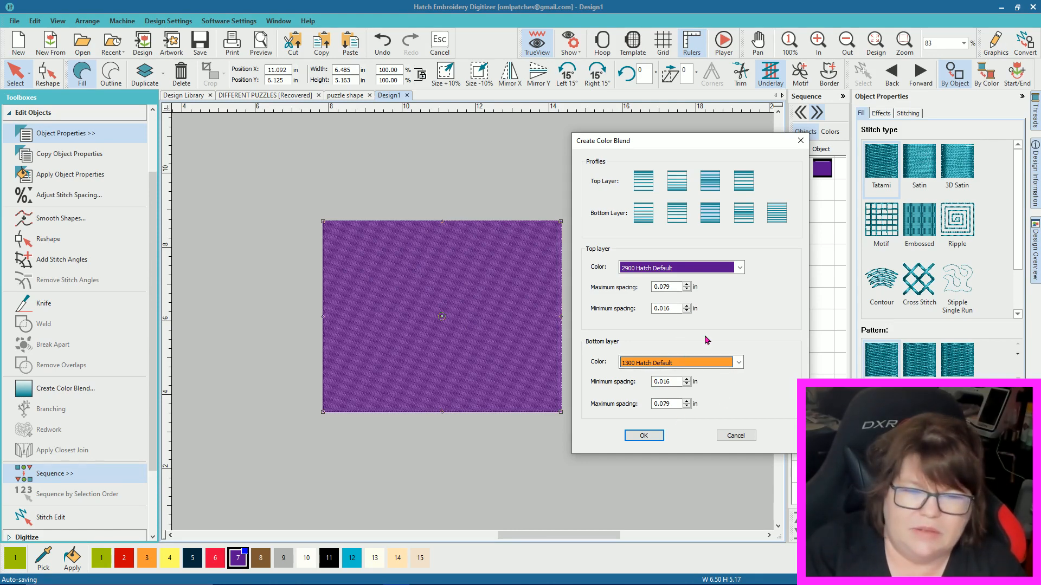
Step: Set the bottom layer color to green 5912 Hatch Default and create the color blend
click(739, 362)
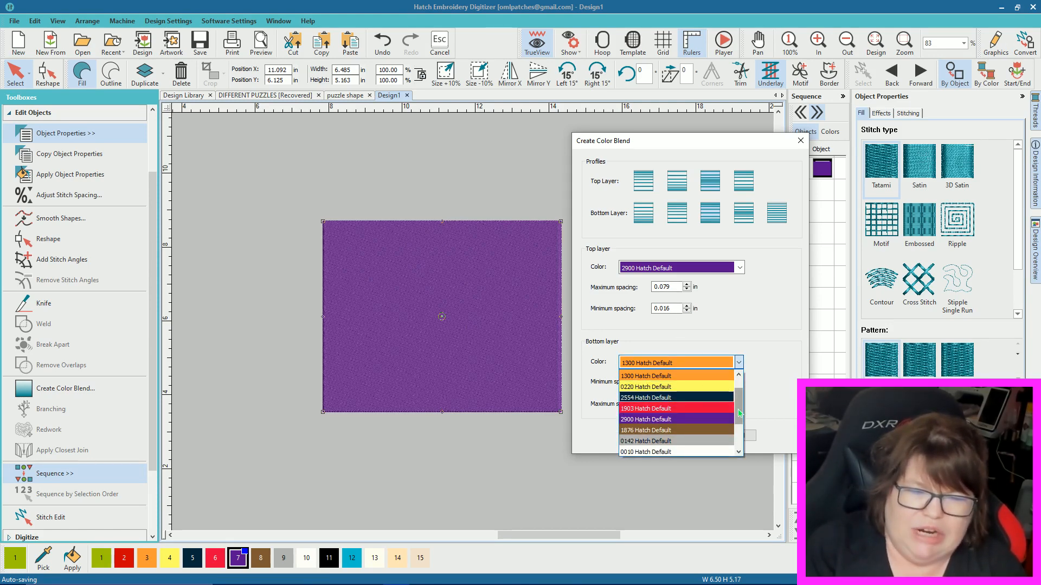
scroll(740, 413, up, 3)
click(685, 376)
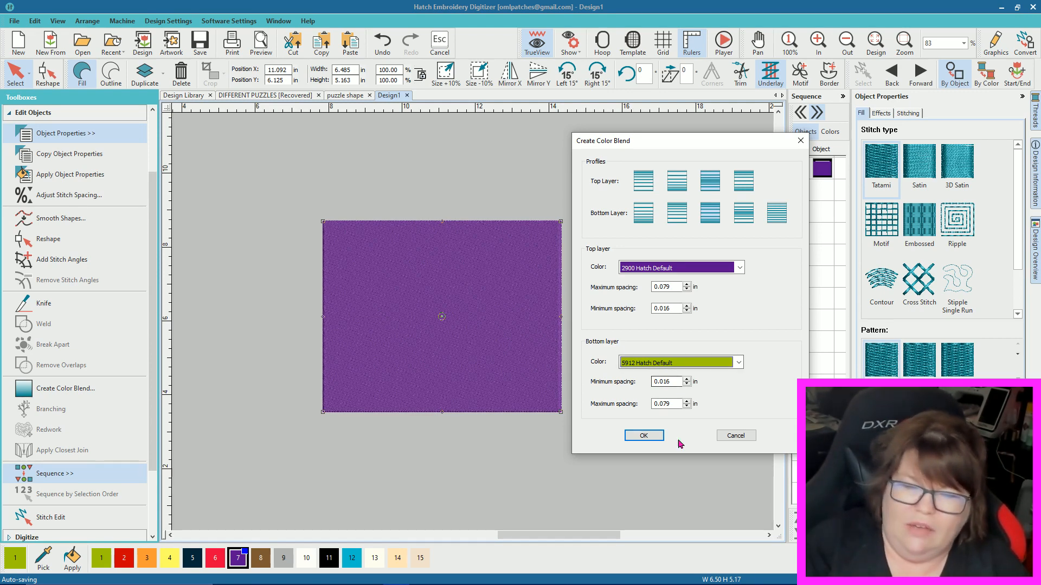
click(643, 436)
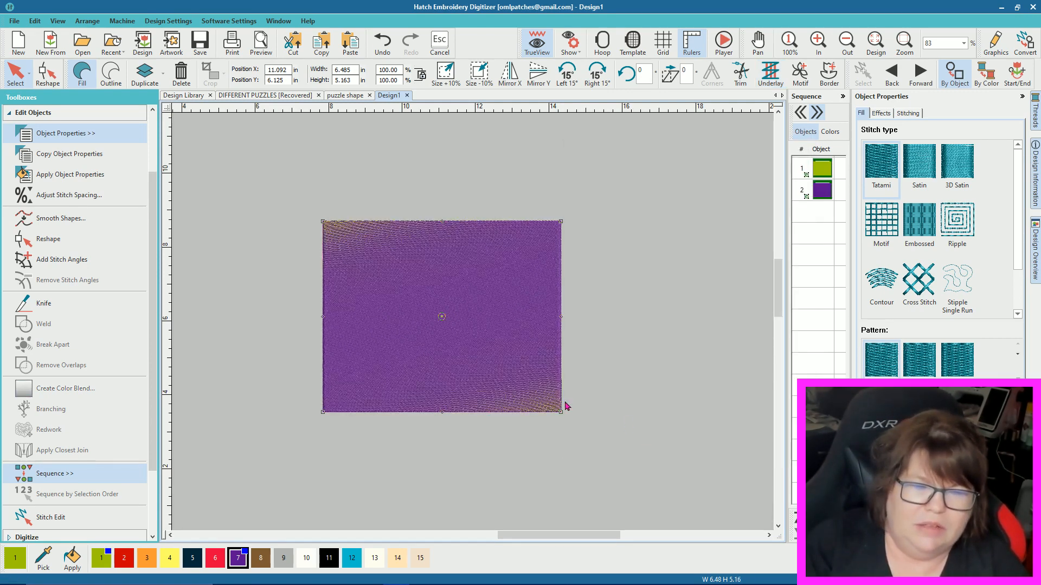
Step: Scale the blended rectangle down proportionally to about 4.54 by 3.61 in and move it down toward the middle of the canvas
click(458, 459)
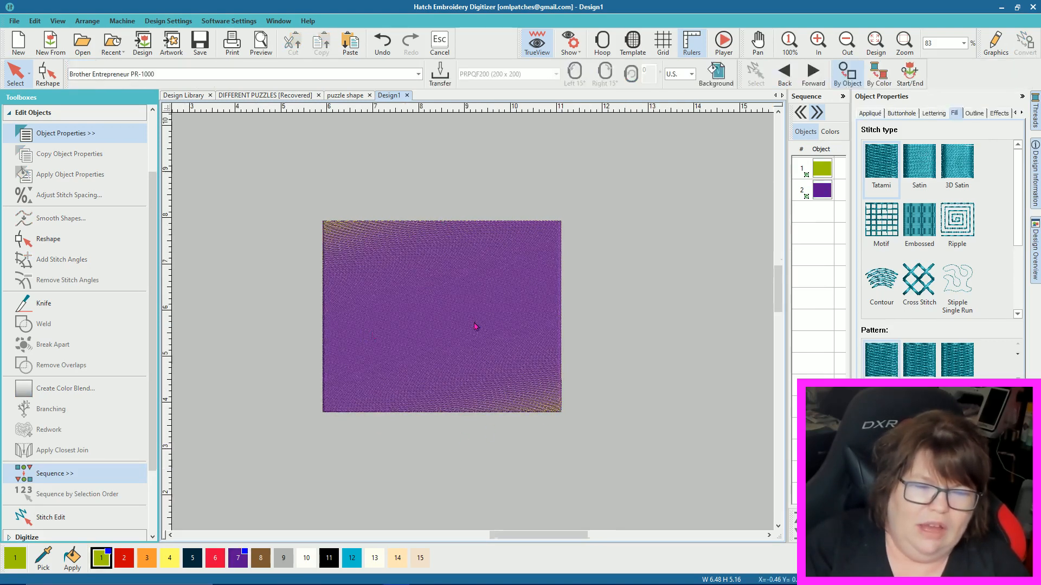
scroll(476, 325, up, 2)
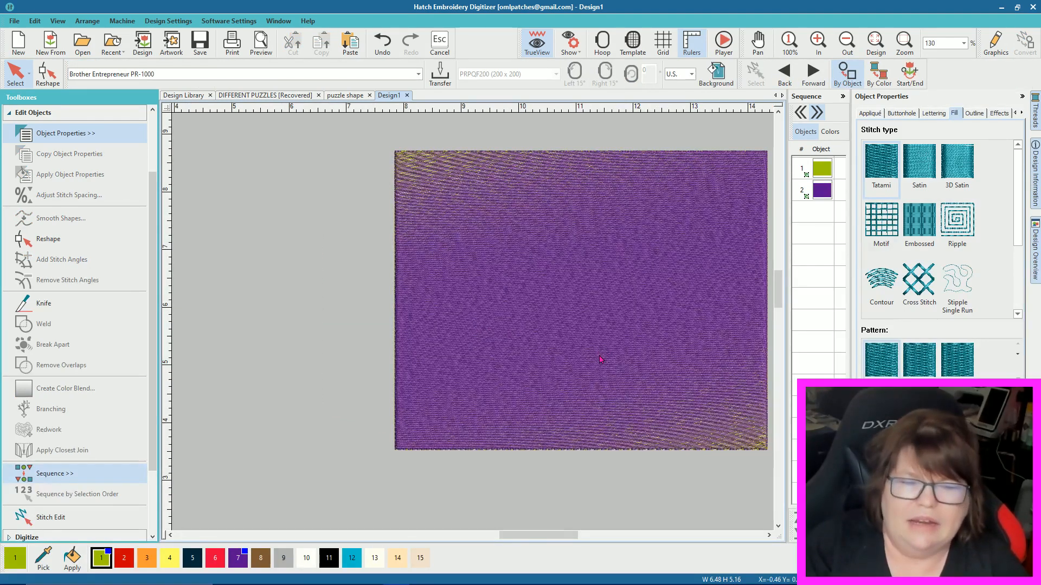
scroll(600, 362, down, 1)
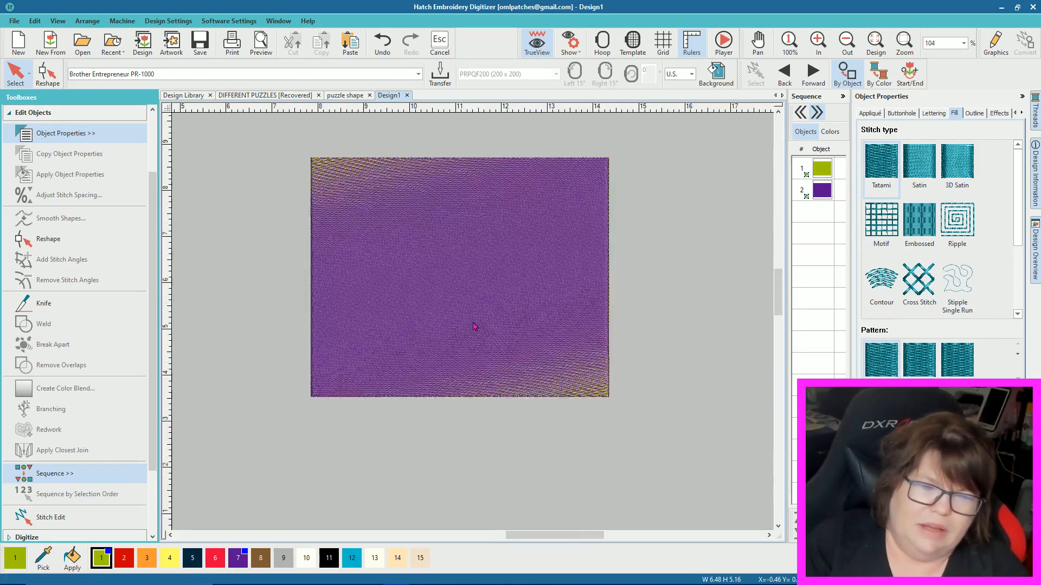
scroll(446, 314, up, 2)
scroll(480, 327, down, 2)
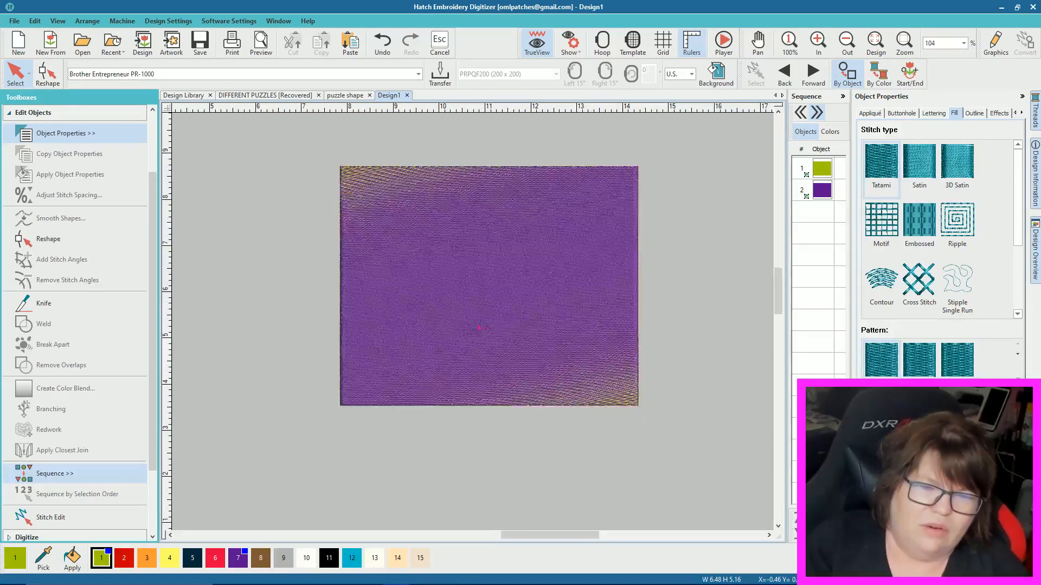
click(453, 242)
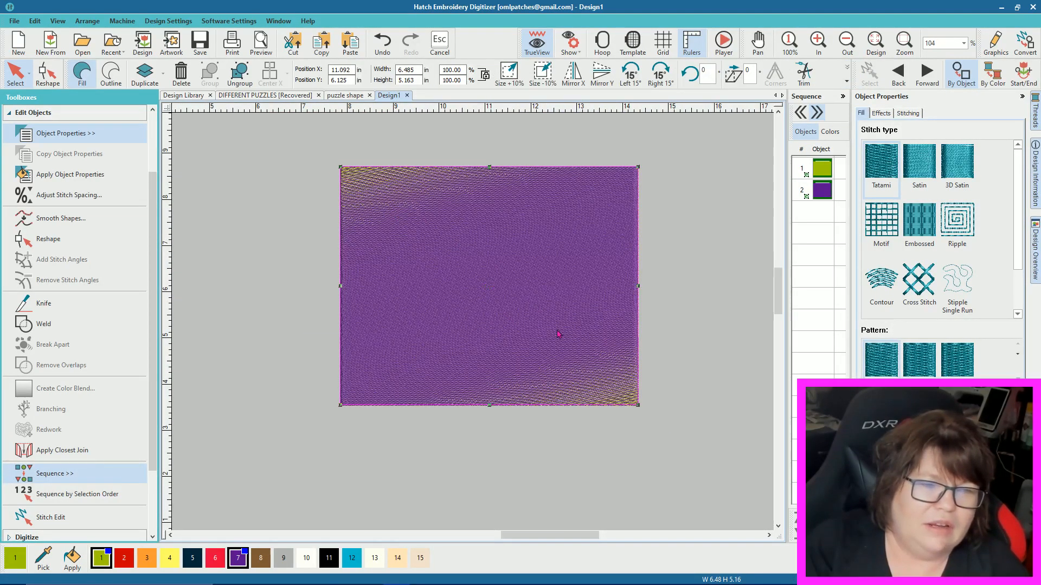
drag(635, 404, 567, 334)
drag(465, 266, 509, 304)
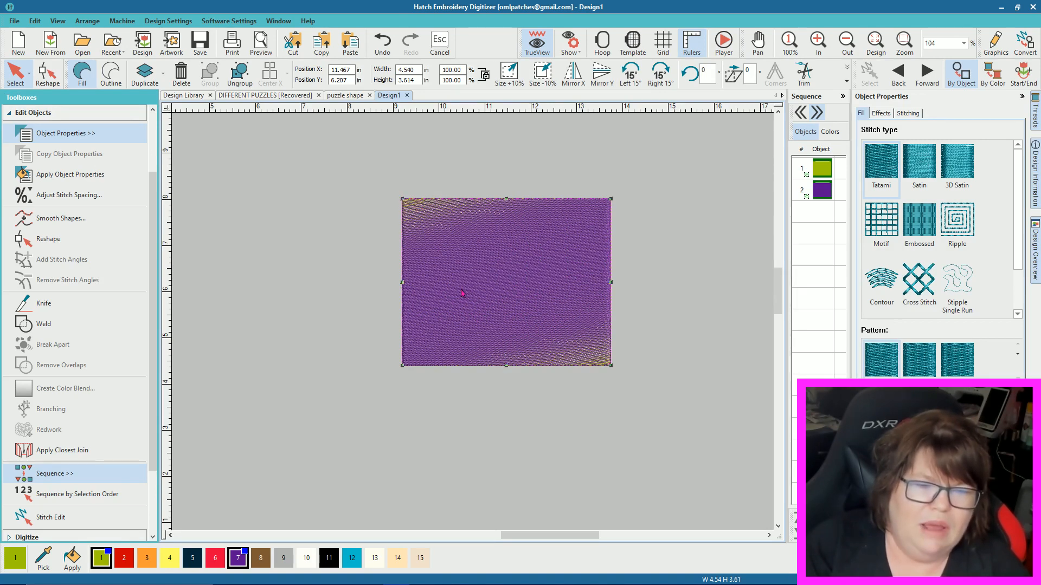
Step: Inspect the blend's corner stitching closely and undo the rectangle's move, resizing and color blend
scroll(522, 320, up, 5)
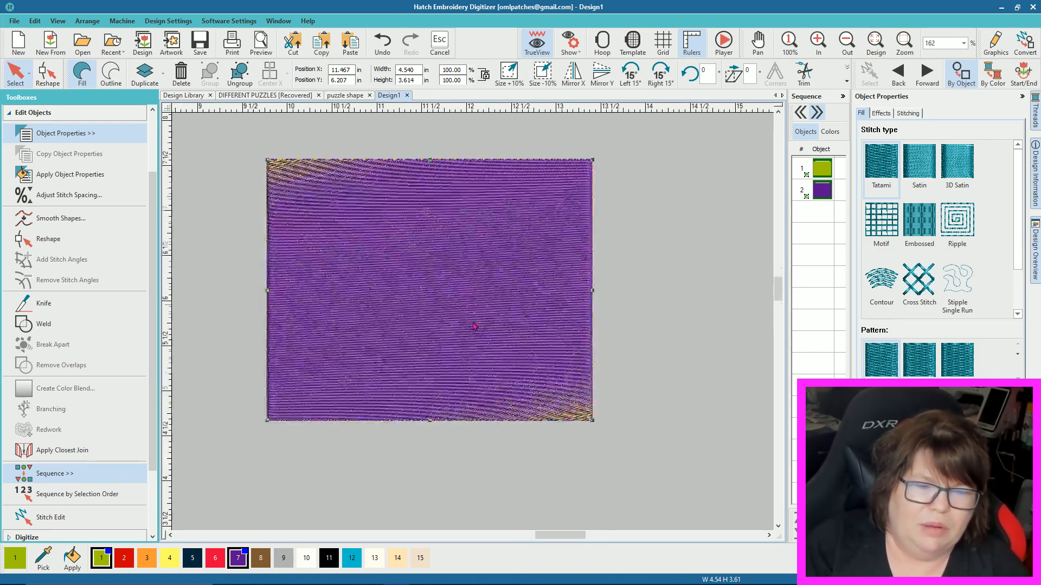
scroll(498, 340, up, 4)
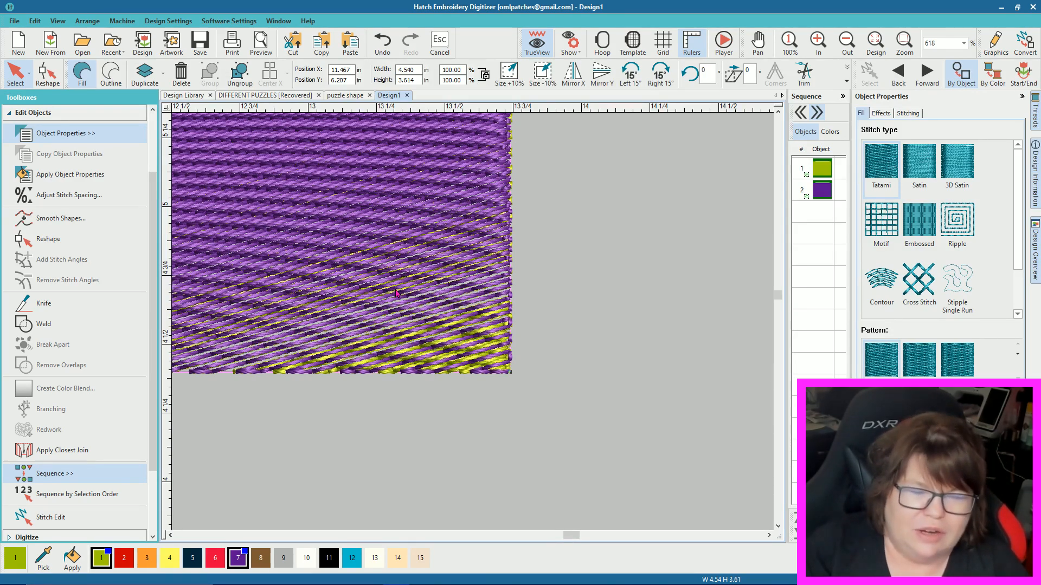
scroll(390, 297, down, 6)
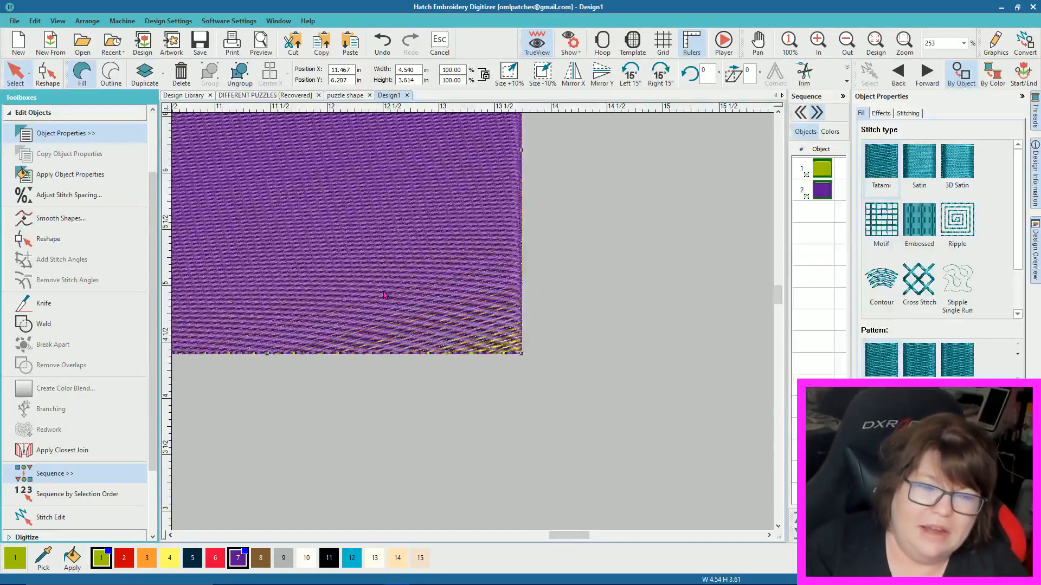
scroll(463, 313, up, 1)
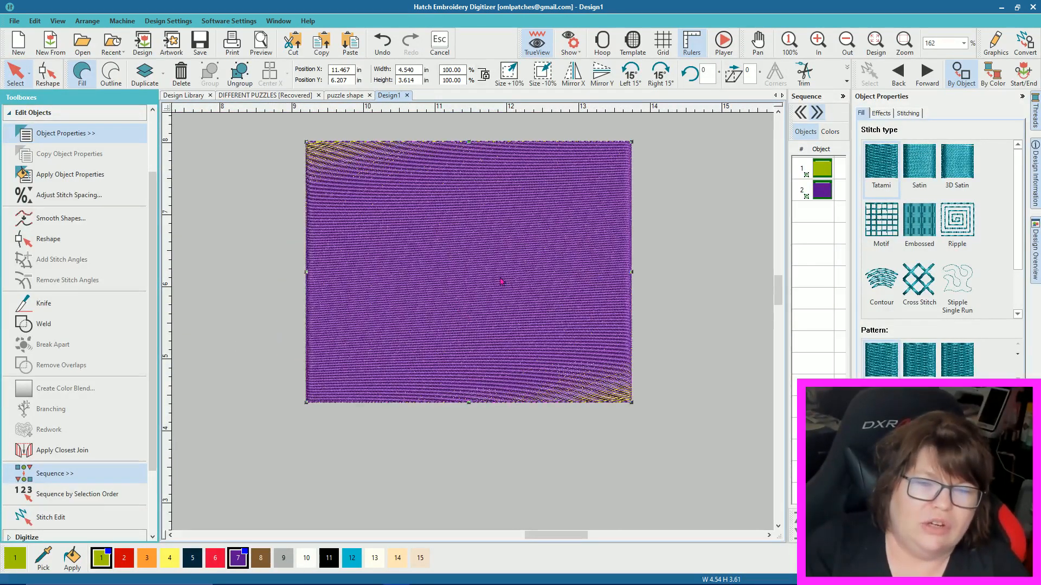
click(492, 247)
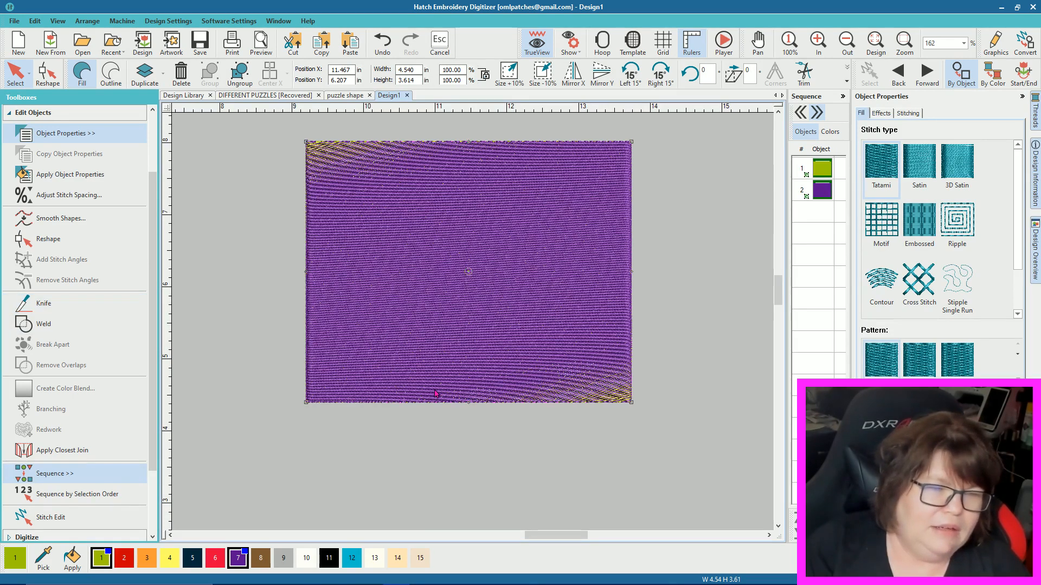
key(ctrl+z)
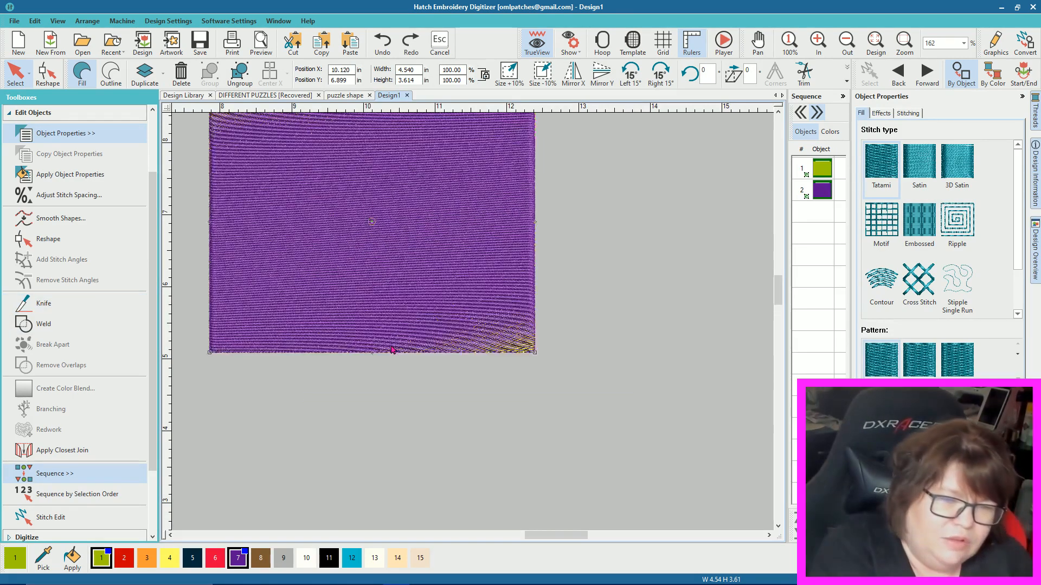
key(ctrl+z)
key(ctrl+z)
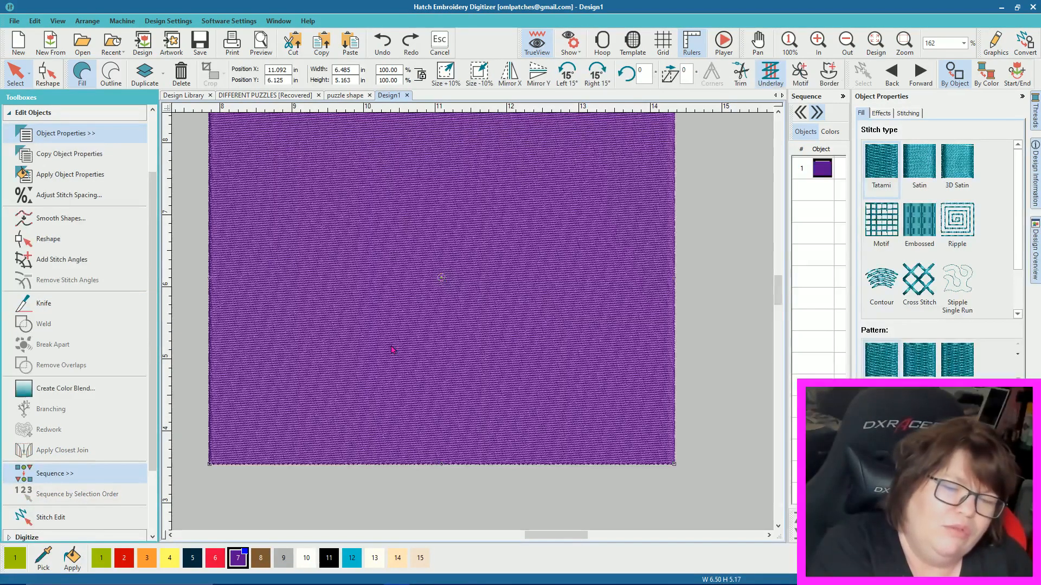
Step: Create a color blend on the purple rectangle using the first top-layer profile, with 2900 Hatch Default over 5912 Hatch Default
click(76, 388)
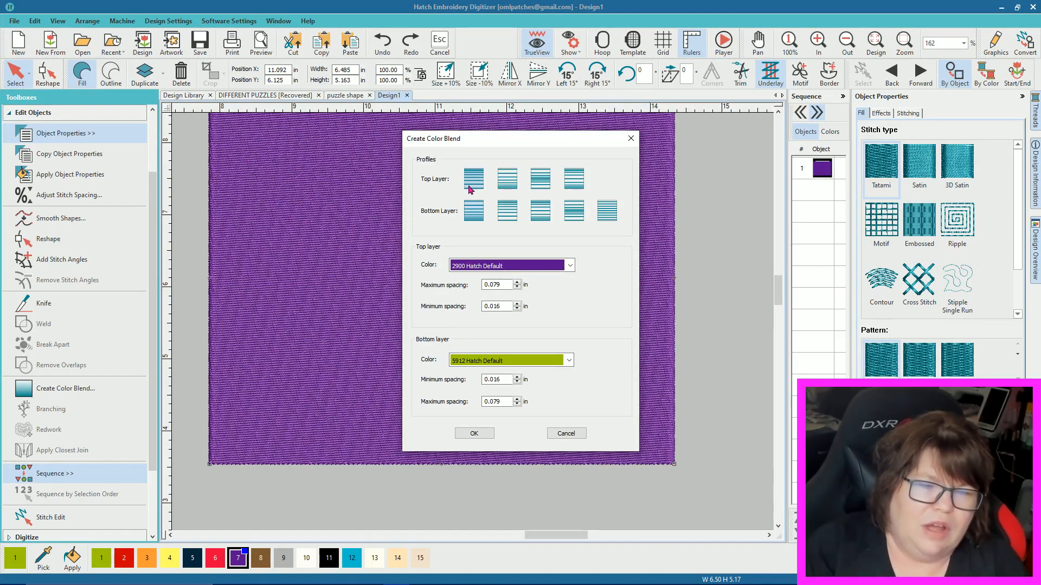
click(474, 434)
scroll(446, 355, down, 2)
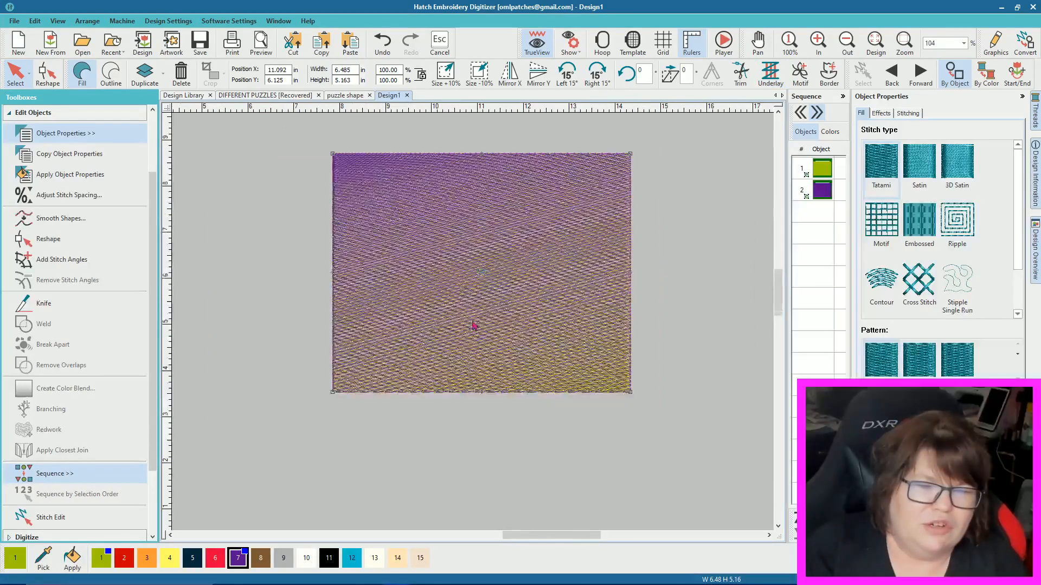
scroll(478, 252, up, 1)
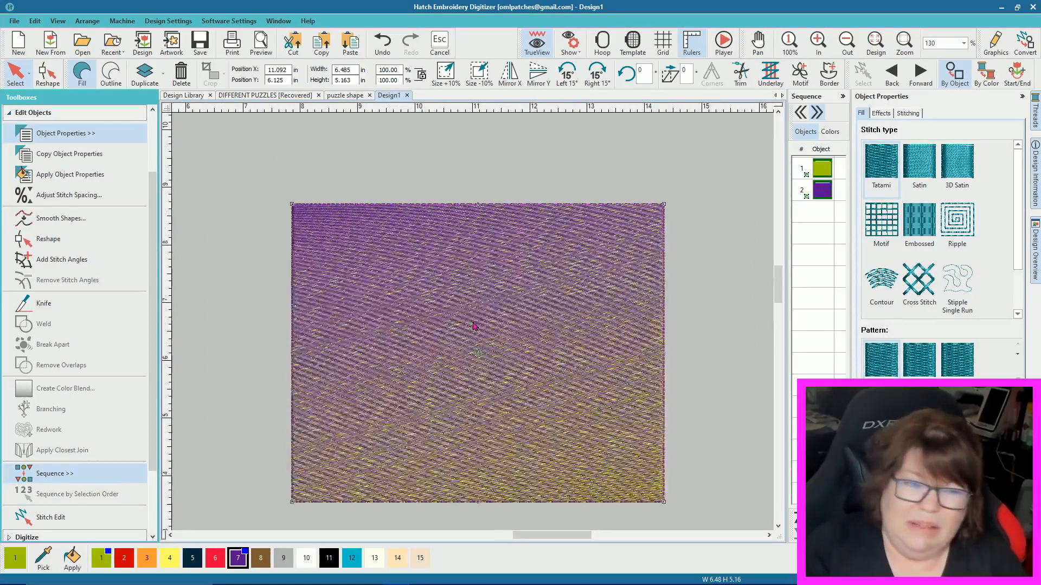
Step: Reshape the blended rectangle's stitch angle, trying a steep diagonal and settling on a gentle upward slope to the right
scroll(473, 324, up, 4)
scroll(473, 323, down, 4)
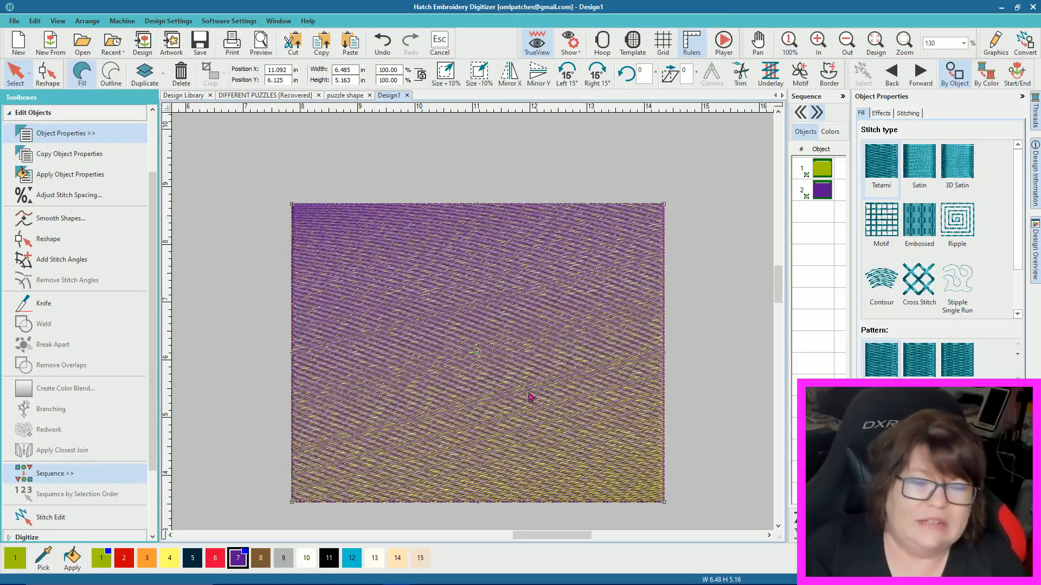
scroll(503, 423, down, 1)
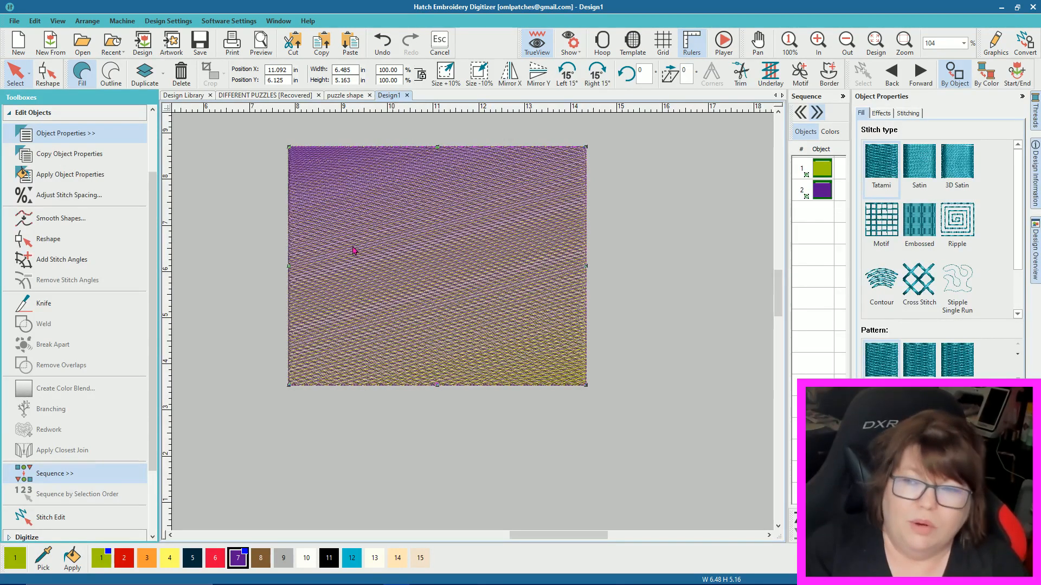
click(47, 76)
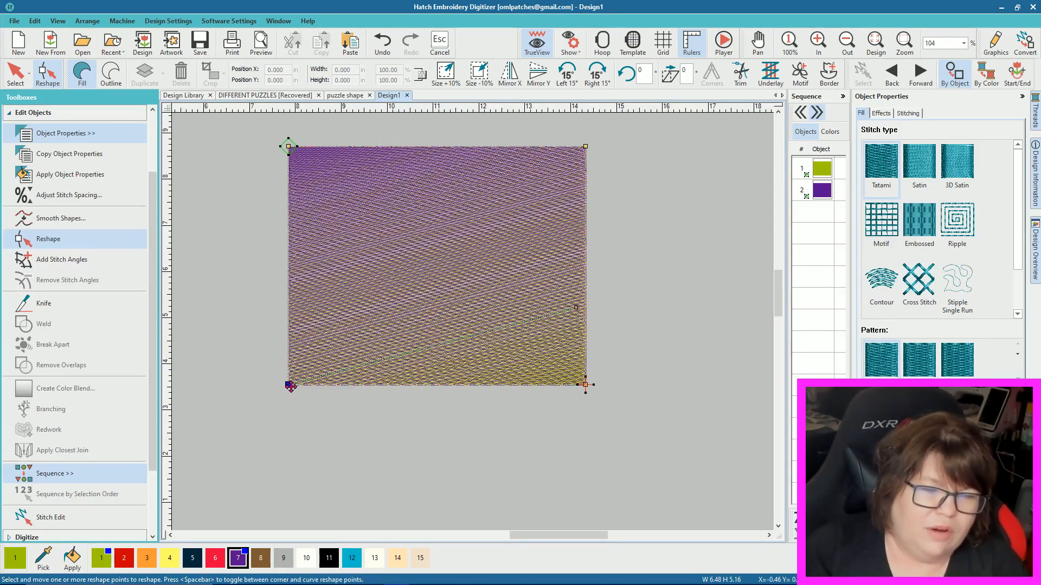
drag(577, 307, 594, 227)
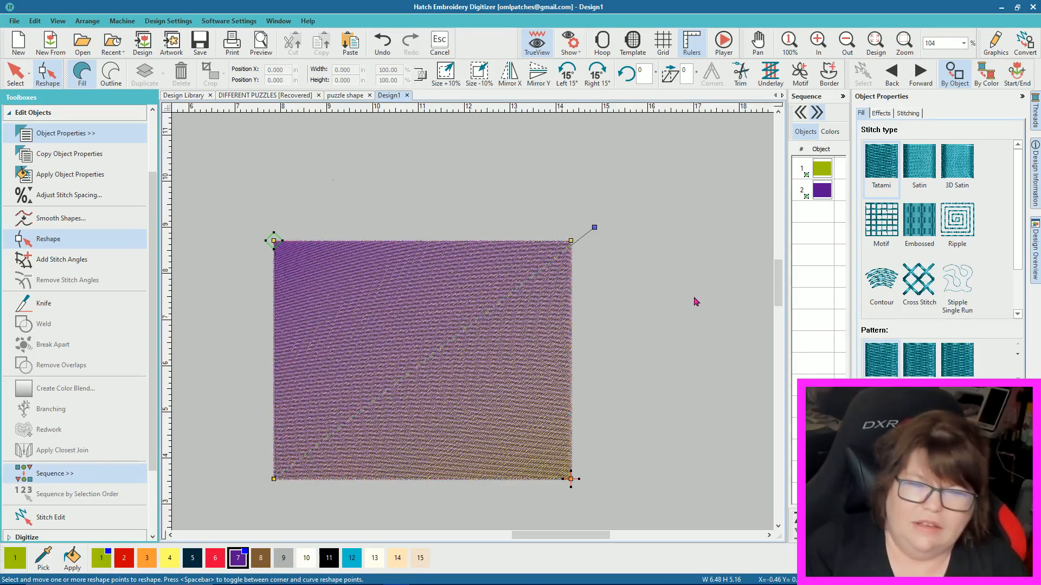
scroll(682, 317, down, 2)
scroll(474, 325, up, 3)
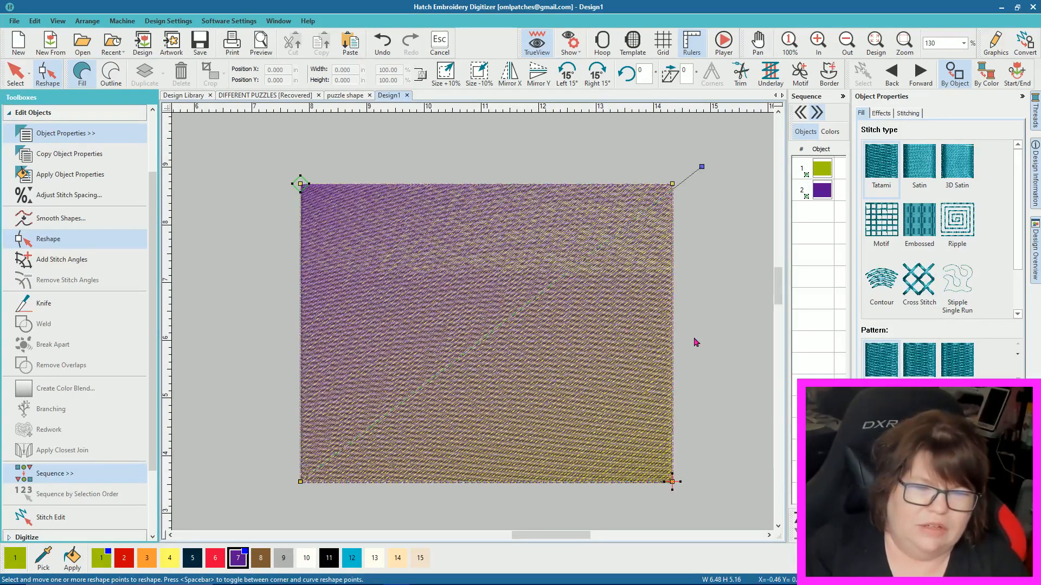
scroll(473, 326, up, 3)
scroll(474, 326, up, 2)
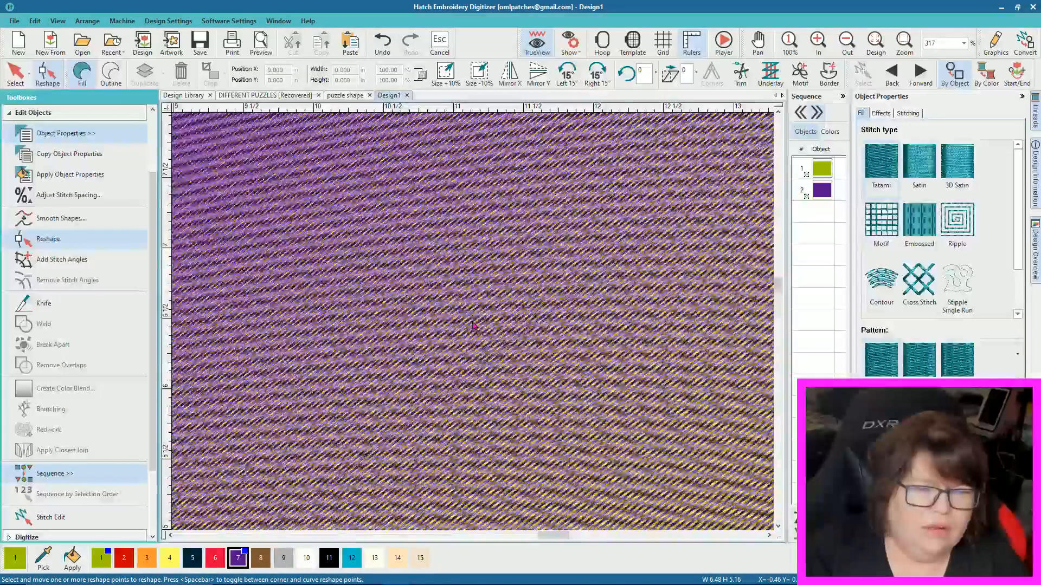
scroll(473, 326, down, 4)
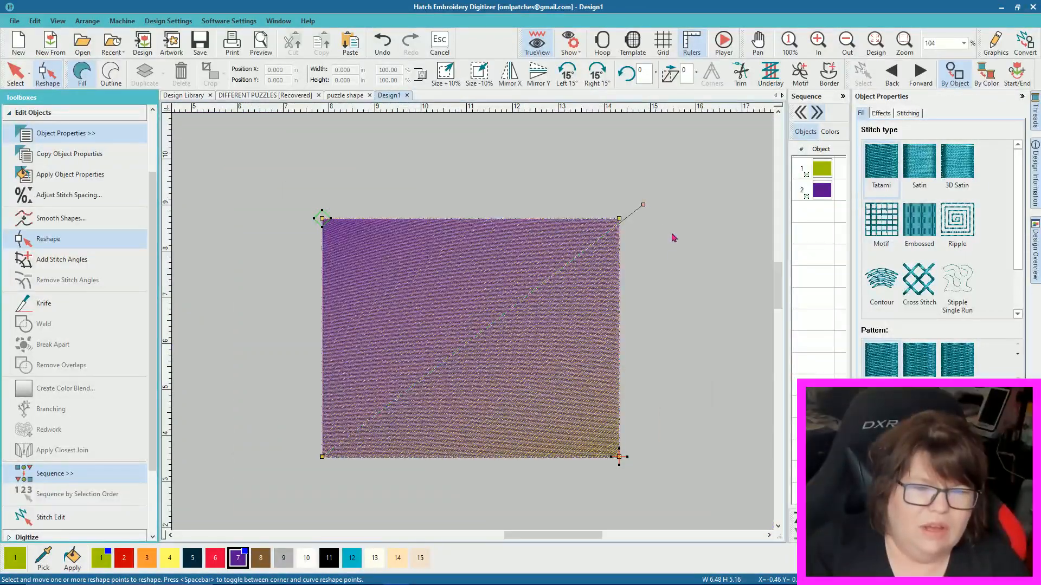
drag(643, 205, 657, 339)
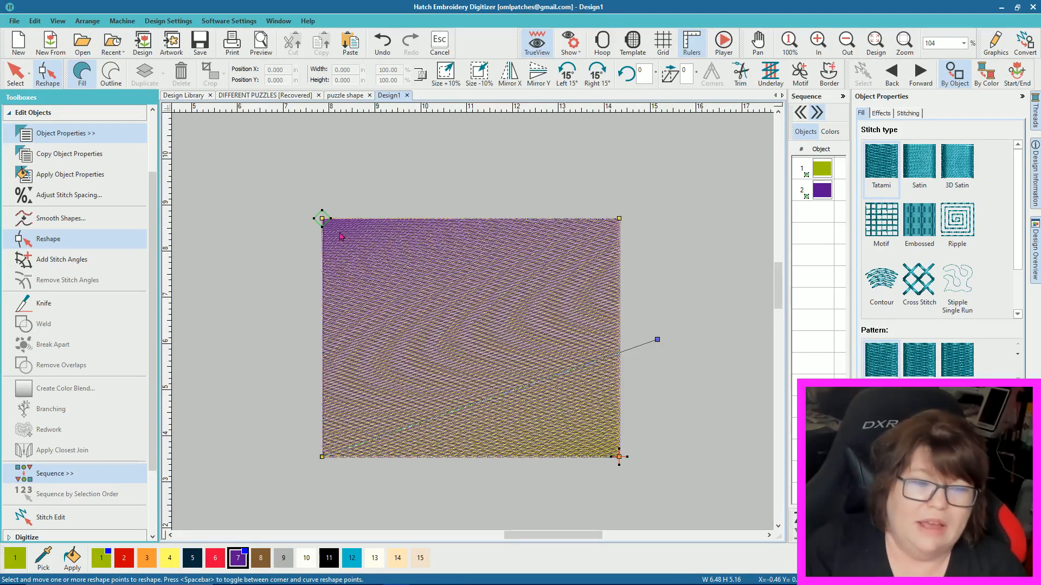
click(15, 73)
click(316, 180)
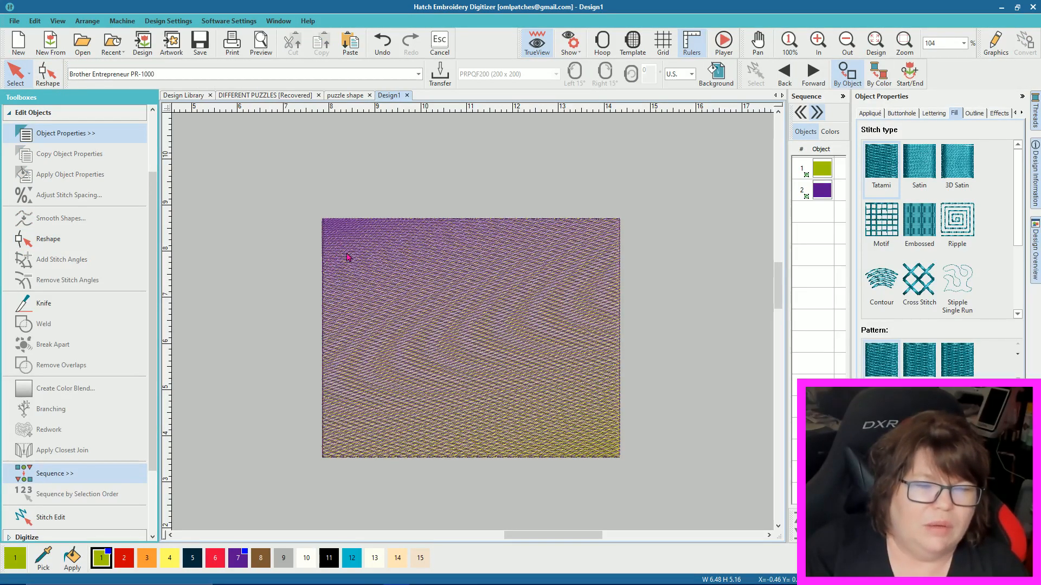
Step: Ungroup the color blend into separate layers and duplicate the green rectangle
click(497, 226)
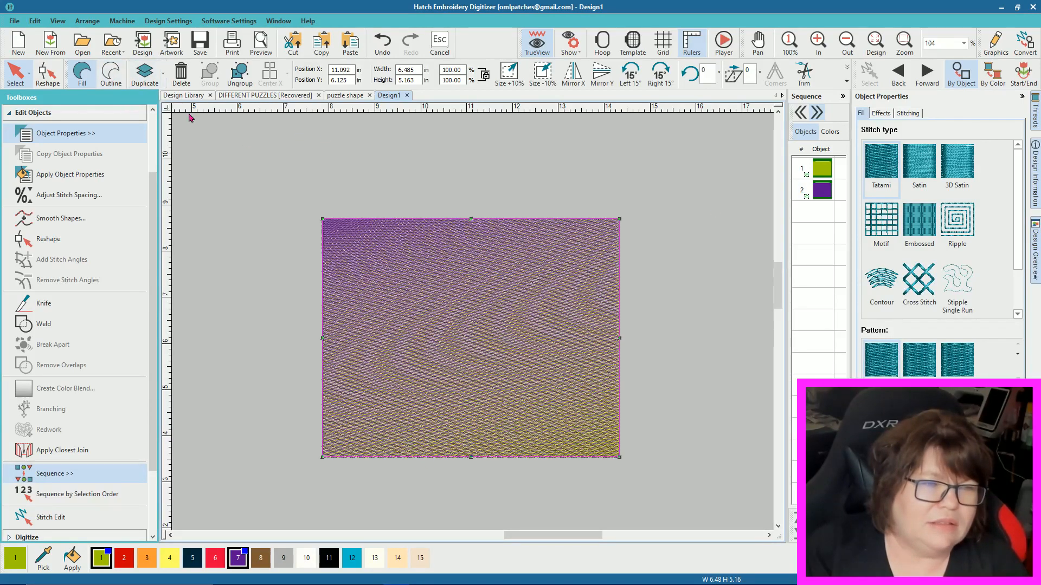
click(239, 74)
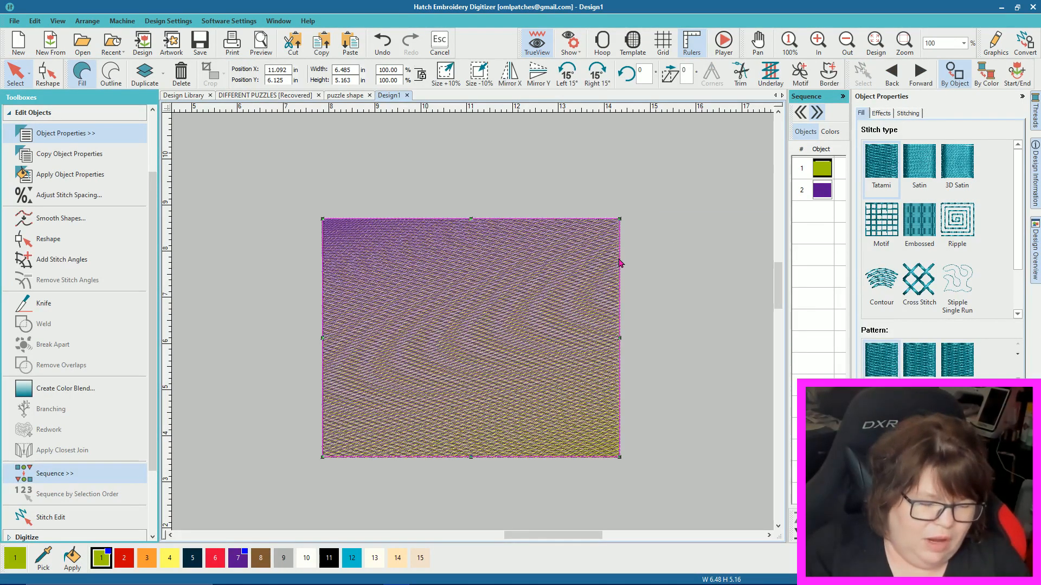
key(ctrl+d)
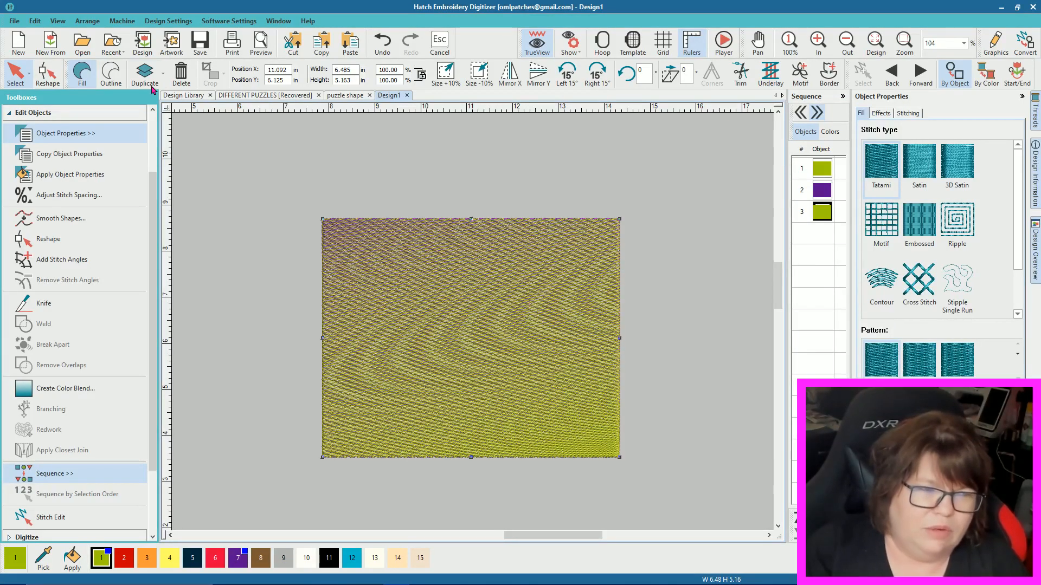
Step: Try the duplicated green rectangle as an outline with the Motif stitch type
click(111, 74)
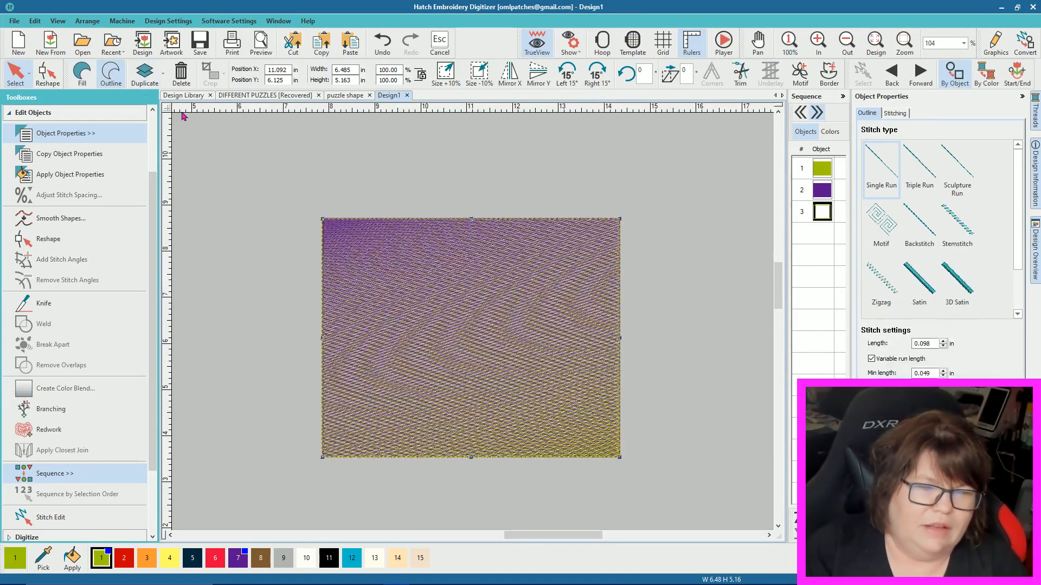
click(483, 173)
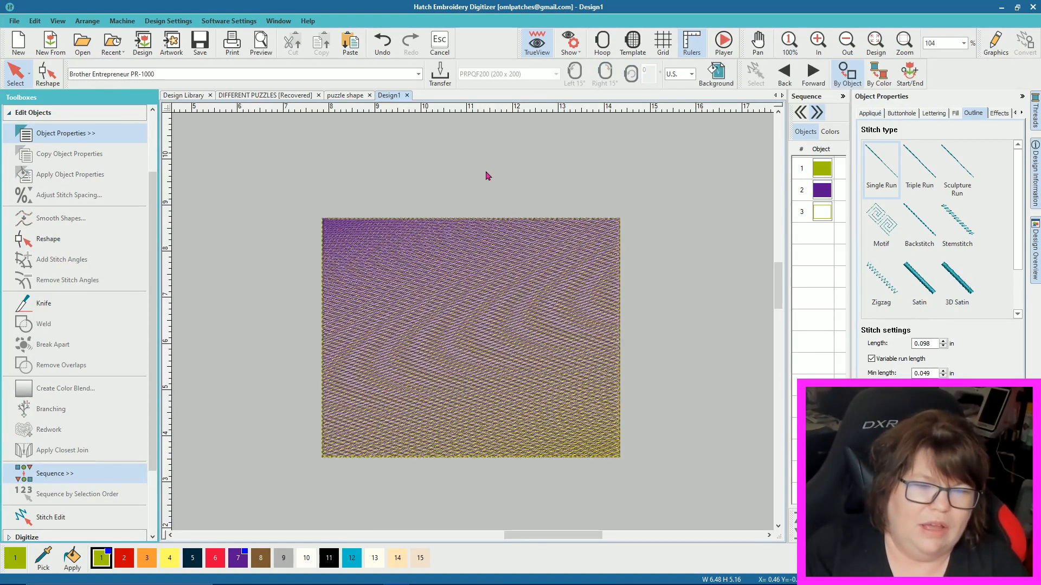
click(443, 222)
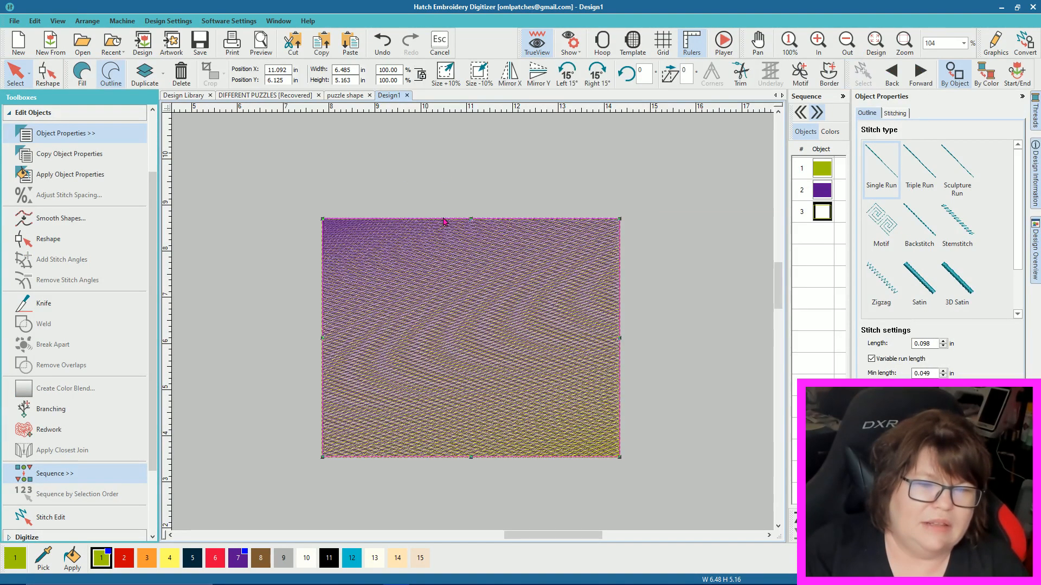
click(824, 216)
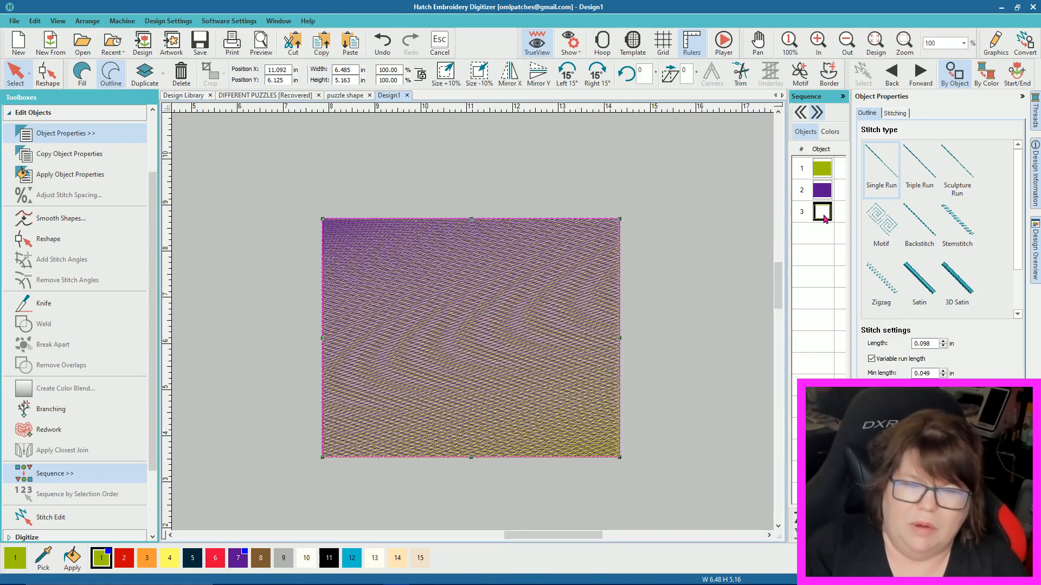
click(880, 230)
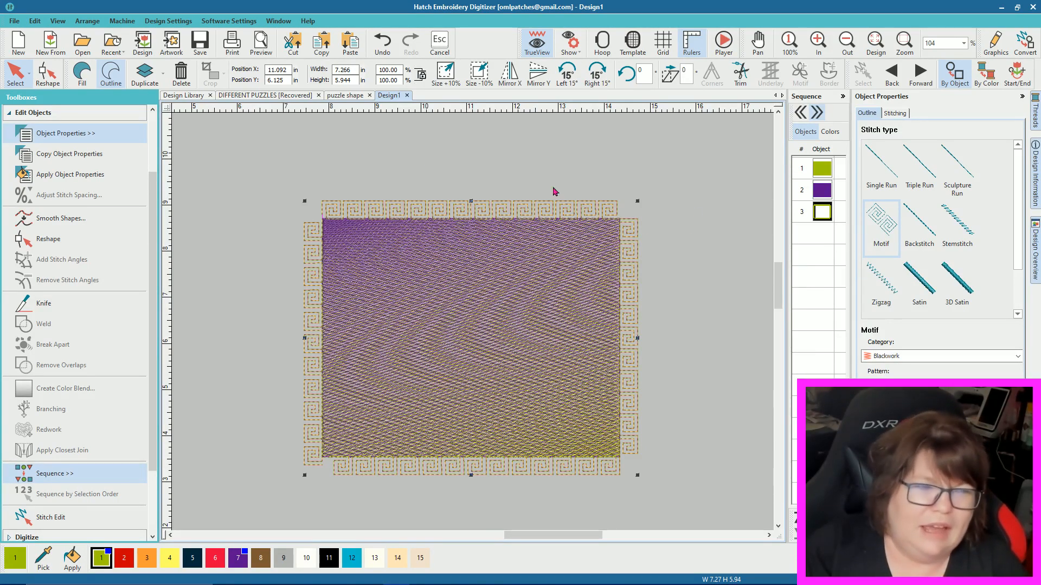
Step: Convert the duplicated green rectangle to a Motif fill using the Crazy Qlt category
click(82, 80)
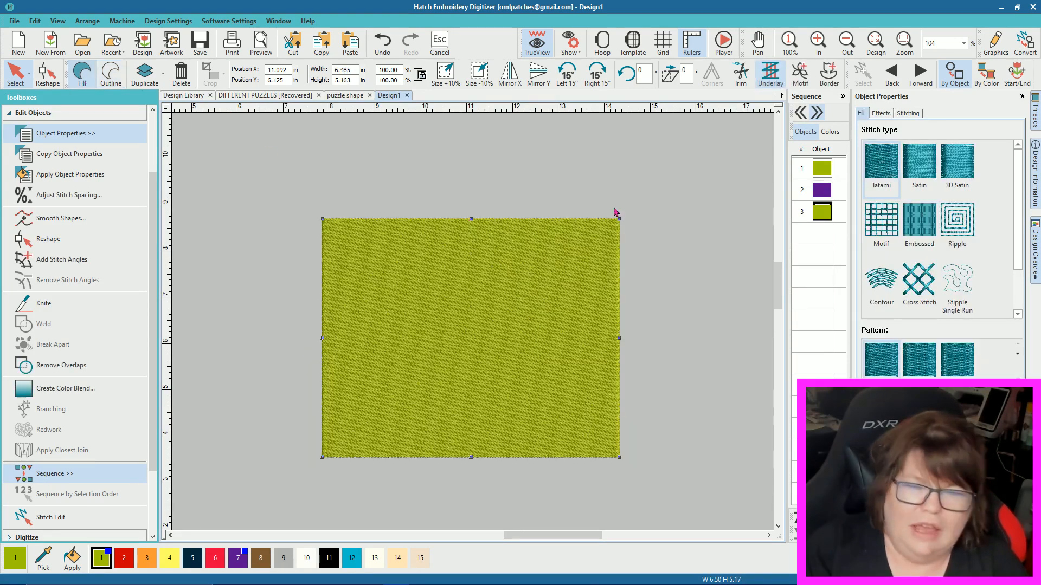
click(875, 219)
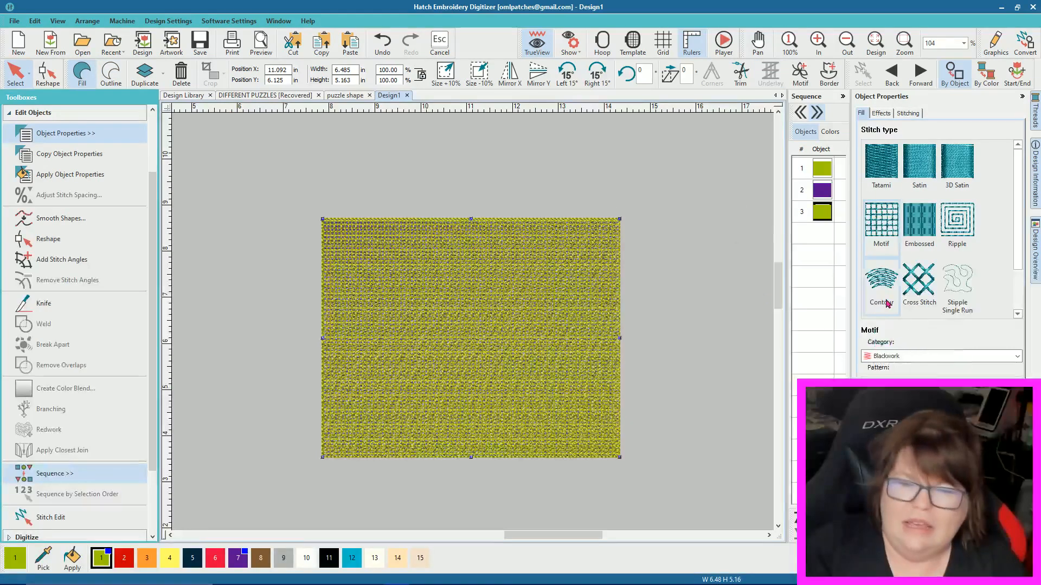
click(921, 358)
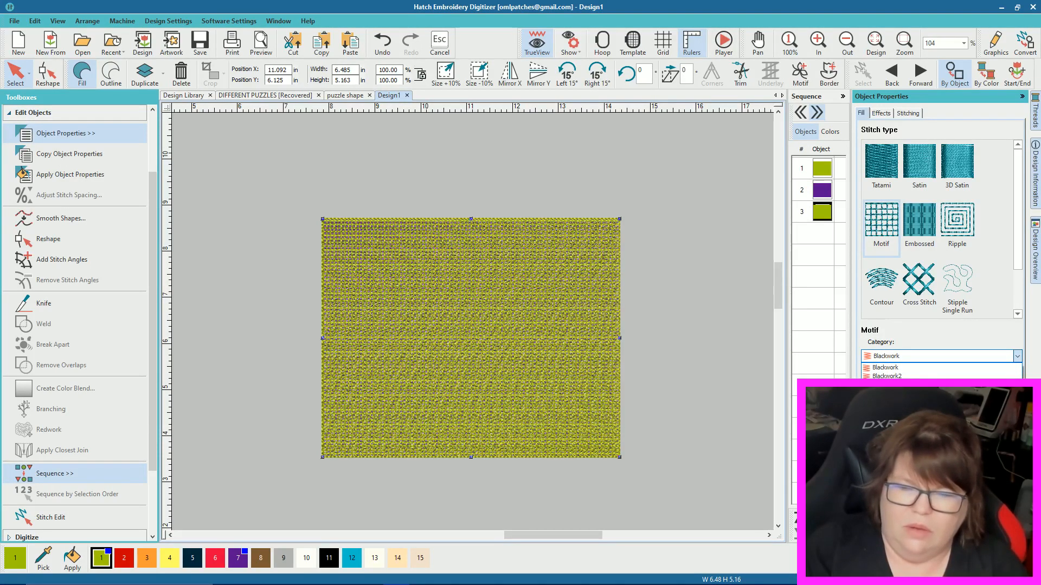
click(889, 402)
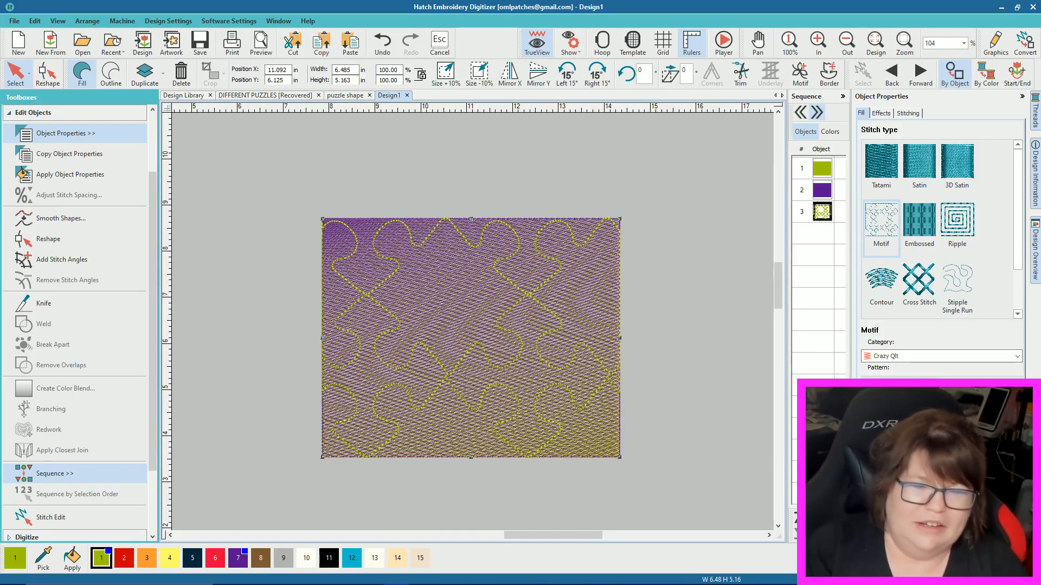
Step: Try several puzzle-shaped Crazy Qlt patterns on the green motif fill and inspect the stitching closely
key(Down)
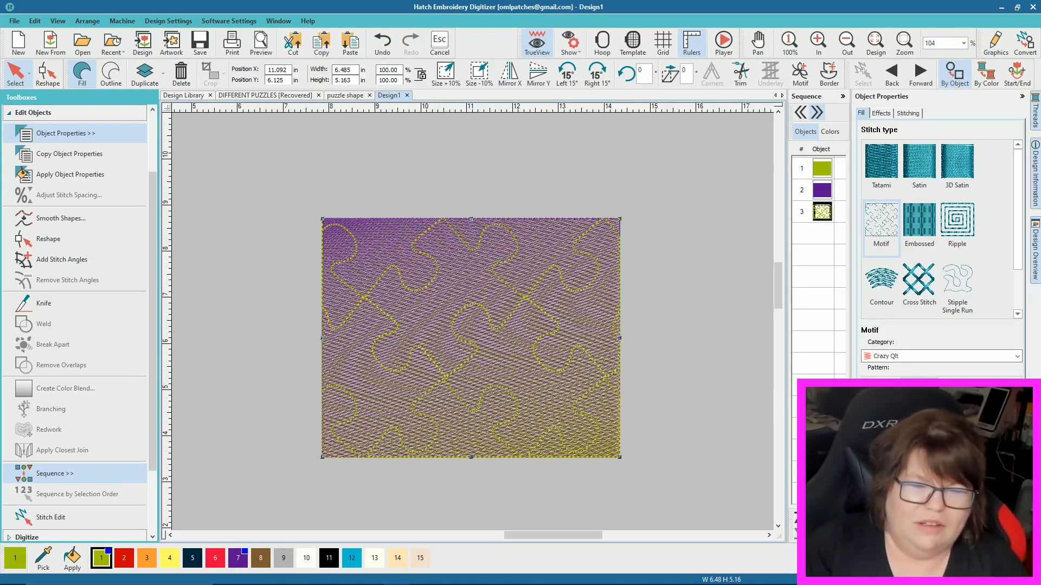
key(Down)
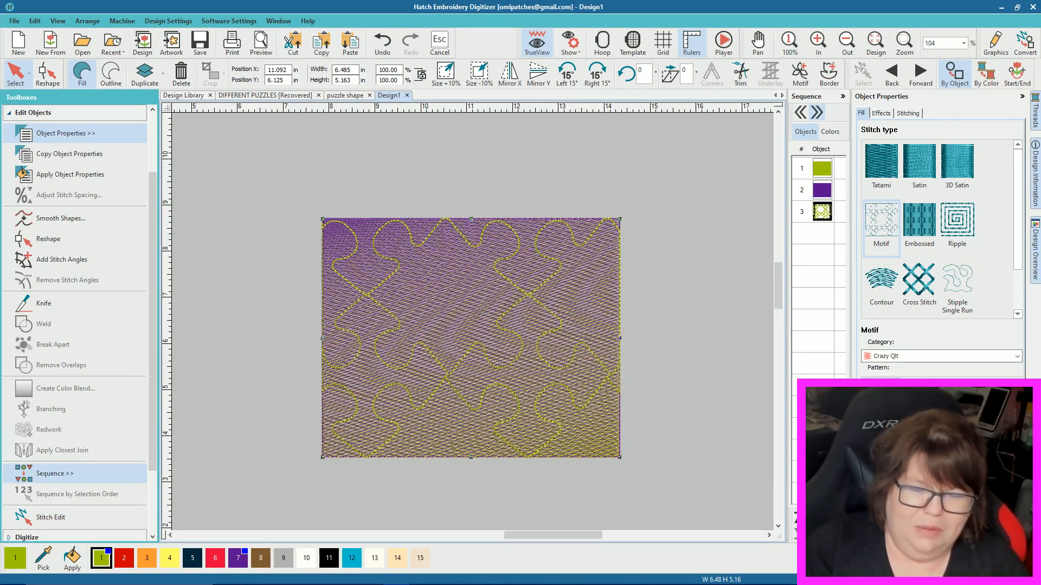
key(Down)
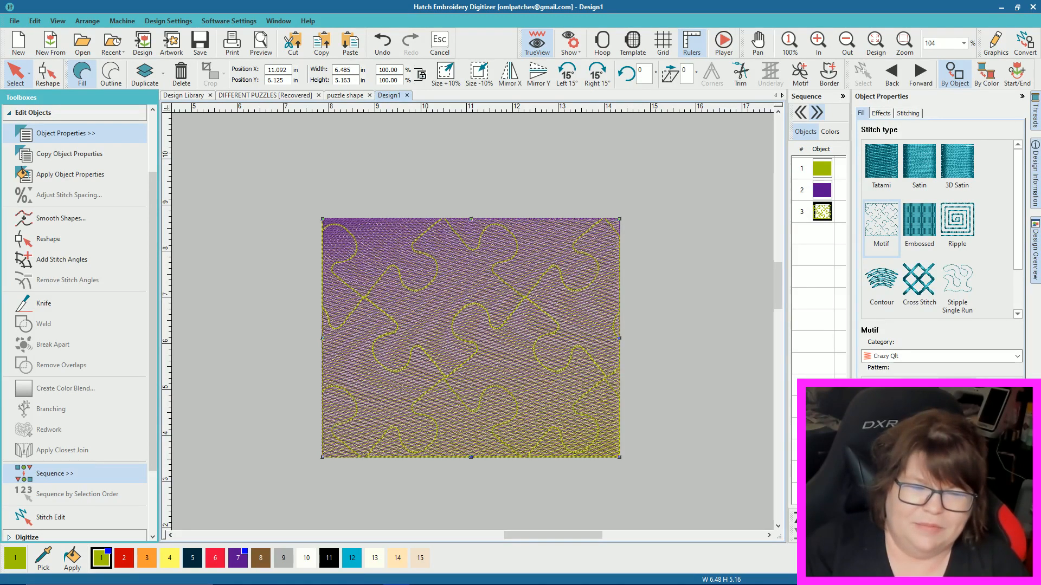
key(Down)
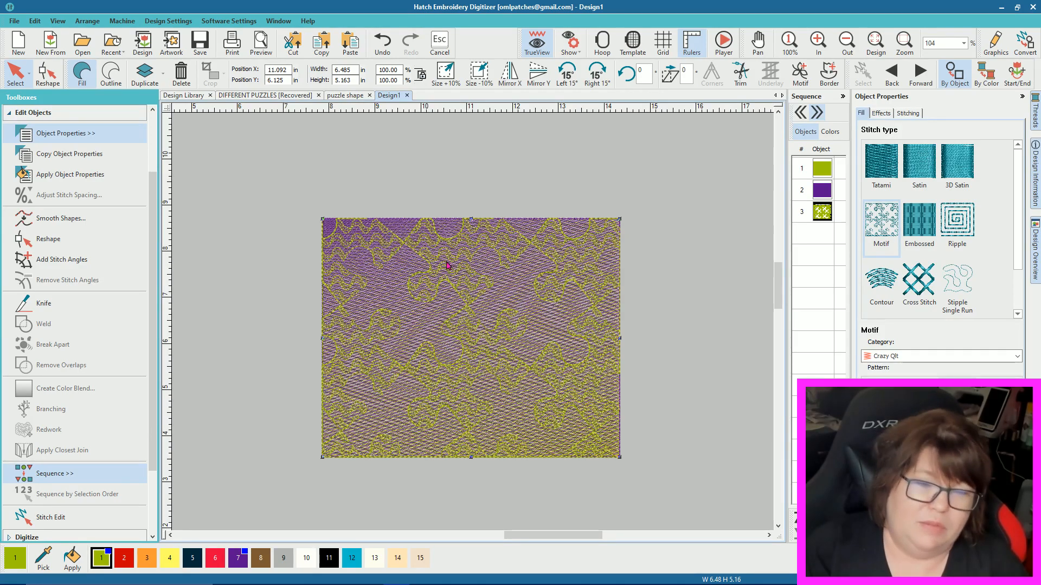
scroll(446, 265, up, 5)
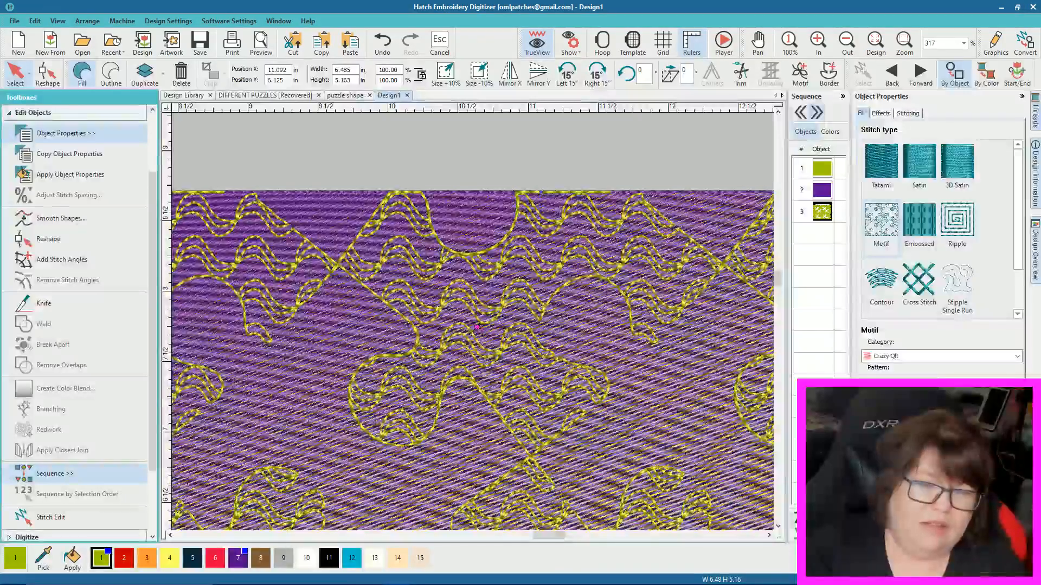
scroll(476, 327, up, 1)
scroll(474, 328, down, 5)
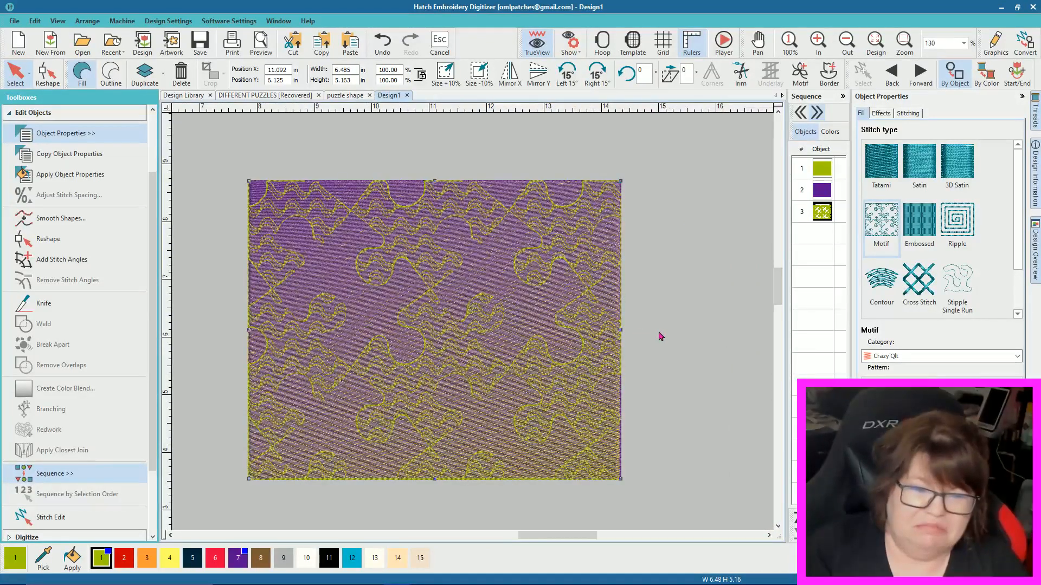
scroll(468, 325, down, 1)
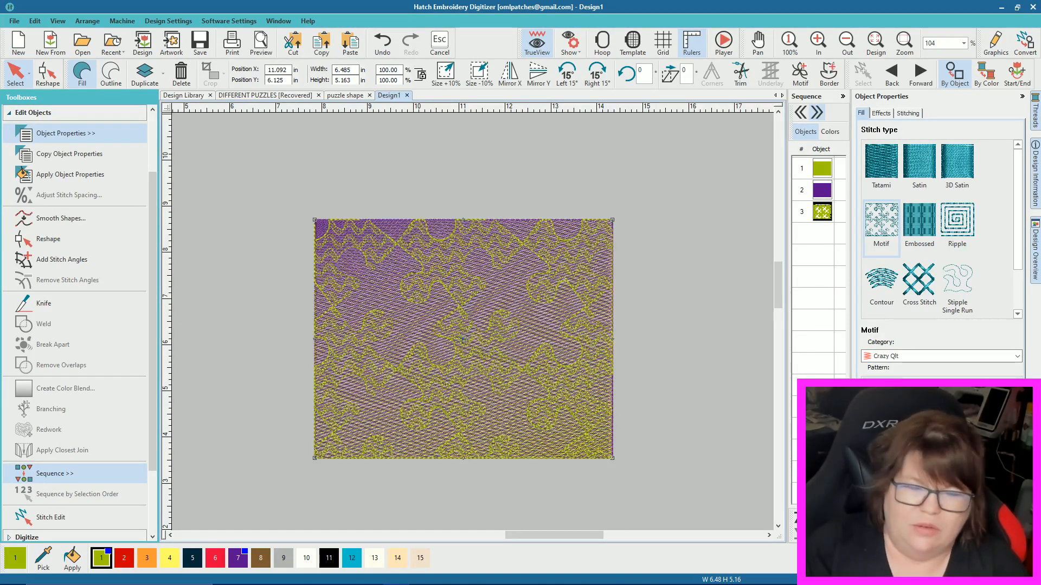
Step: Try other Crazy Qlt patterns on the motif fill, settle on the large zigzag one and recolor it black with color 11
click(882, 396)
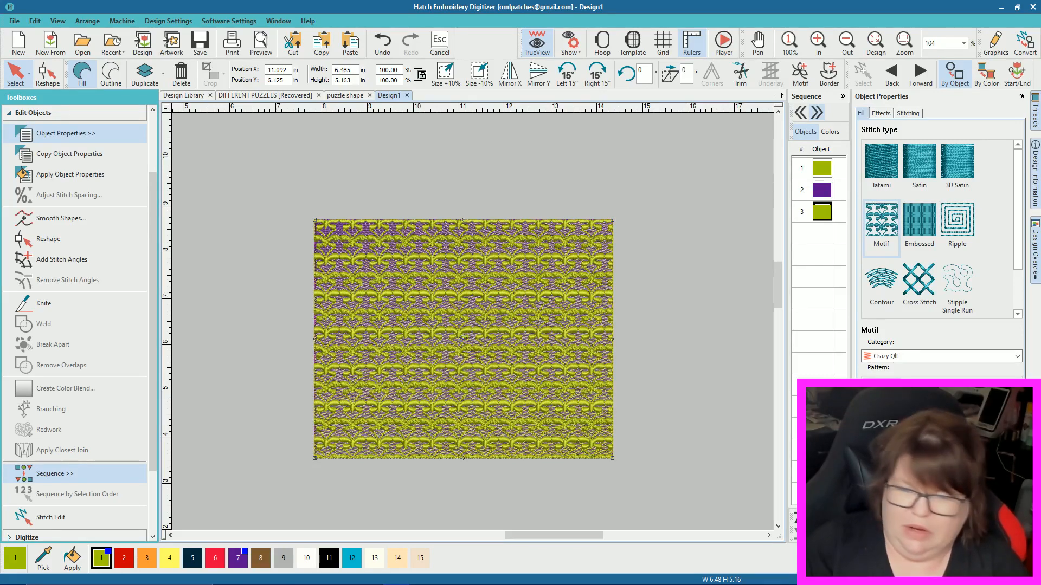
click(919, 396)
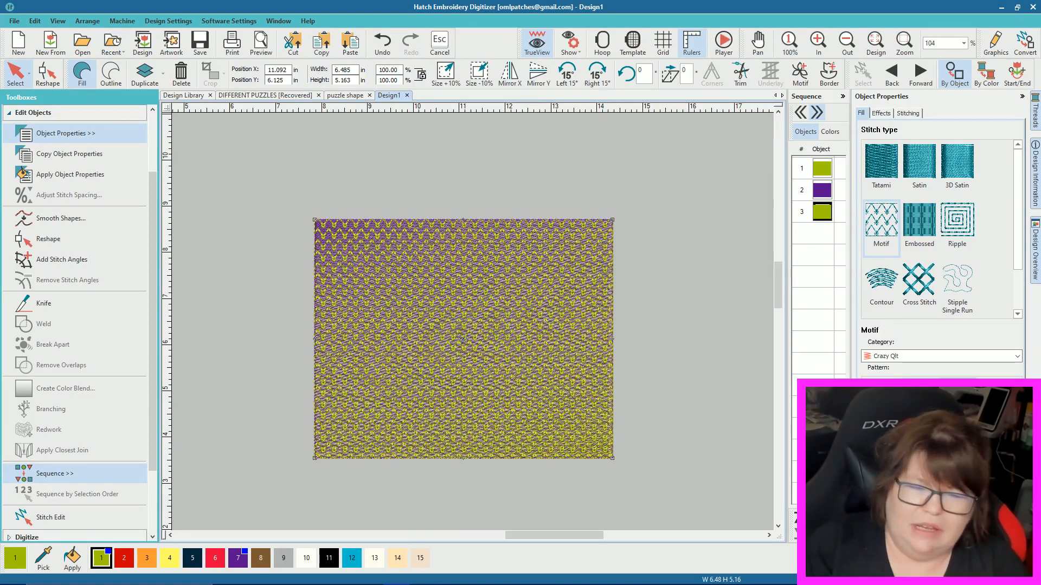
click(956, 396)
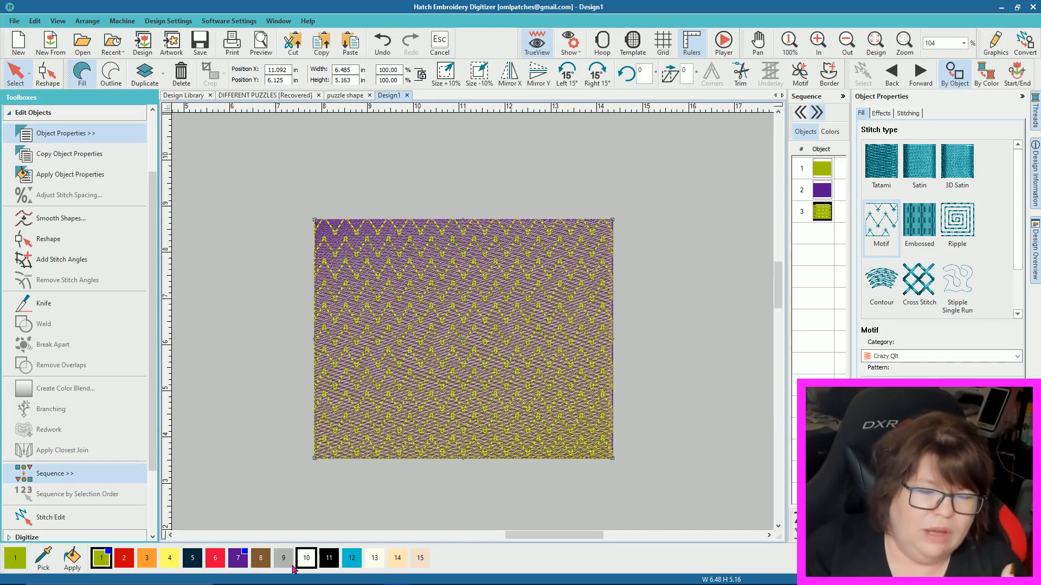
click(329, 558)
click(663, 374)
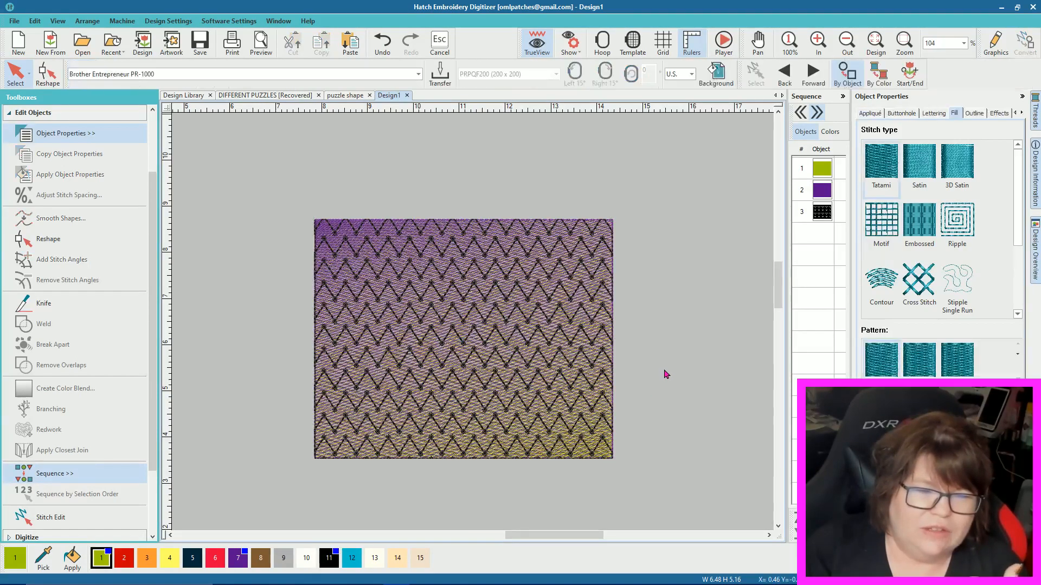
Step: Apply Crazy Qlt pattern F001 to alternate rows of the black motif fill, after trying CQ486
click(592, 414)
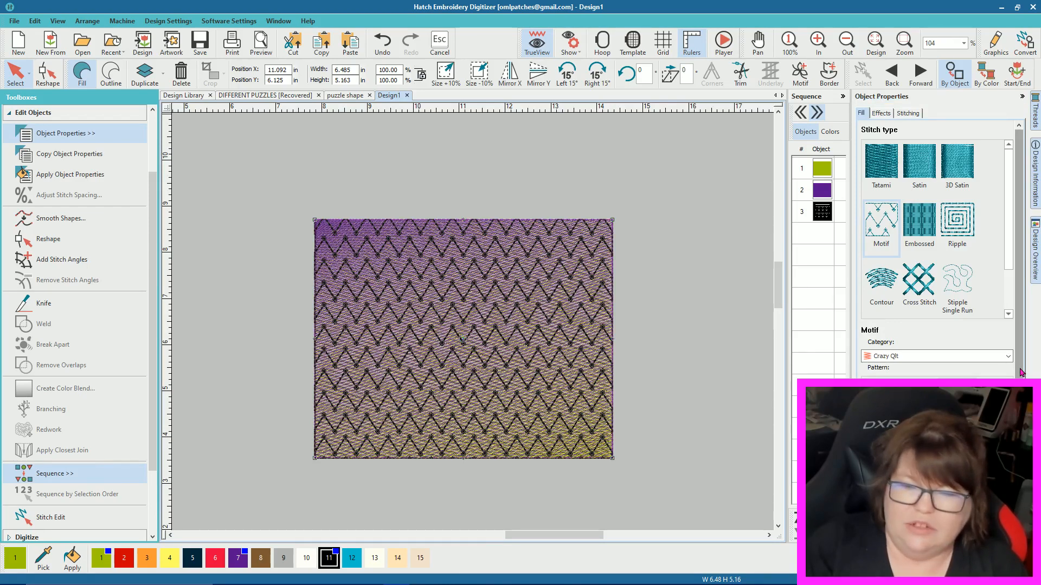
scroll(948, 328, down, 3)
click(920, 310)
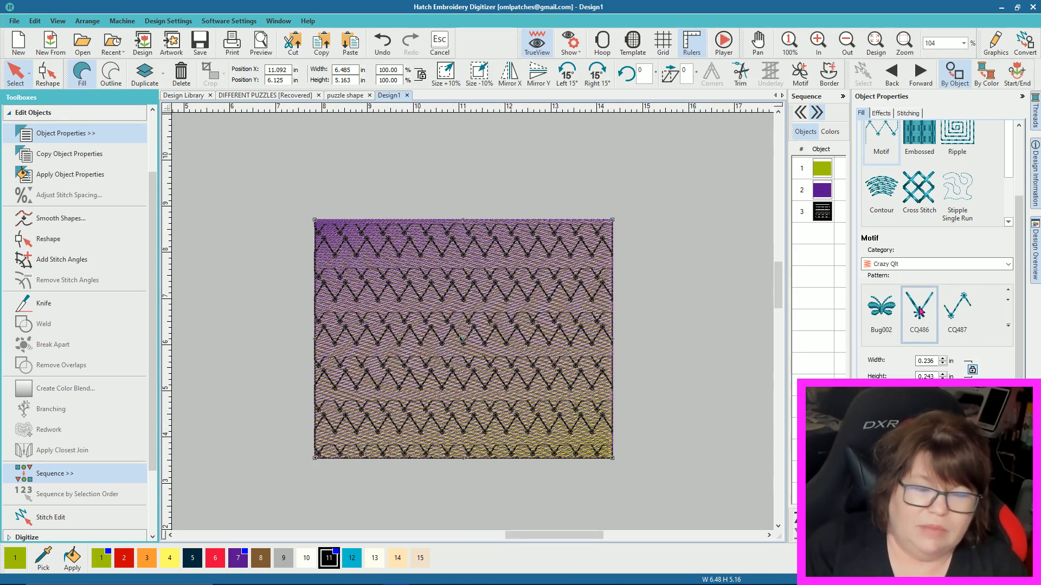
click(1007, 301)
click(1008, 300)
click(882, 308)
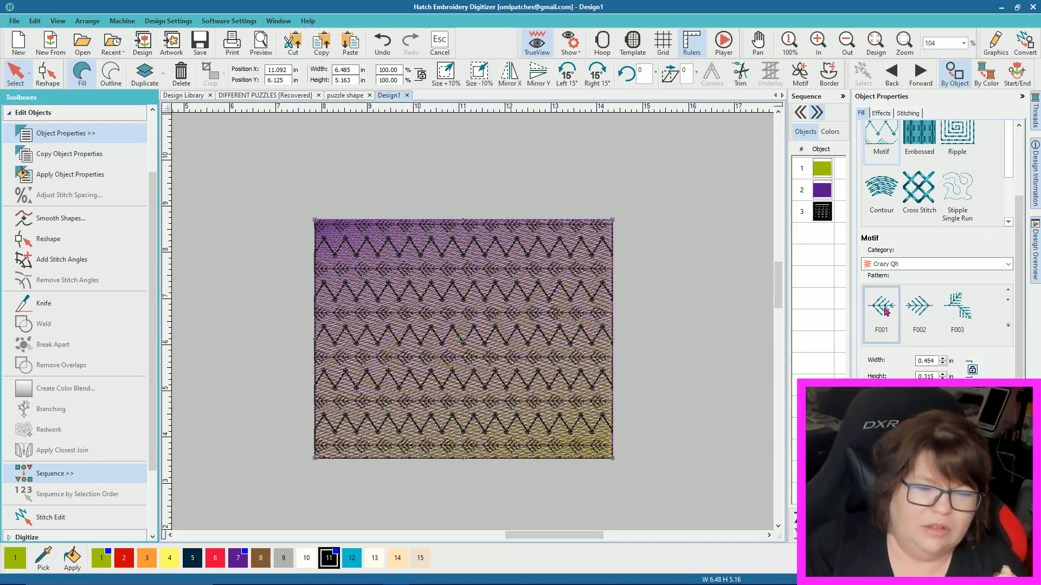
Step: Examine the black Crazy Qlt motif rows over the purple-to-green color blend rectangle in Design1
click(642, 385)
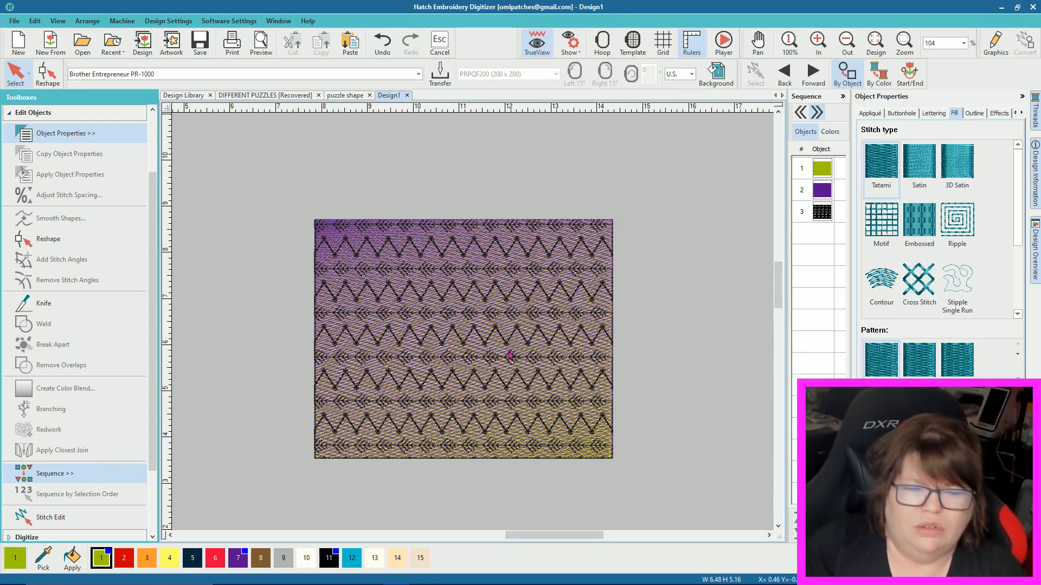
click(579, 331)
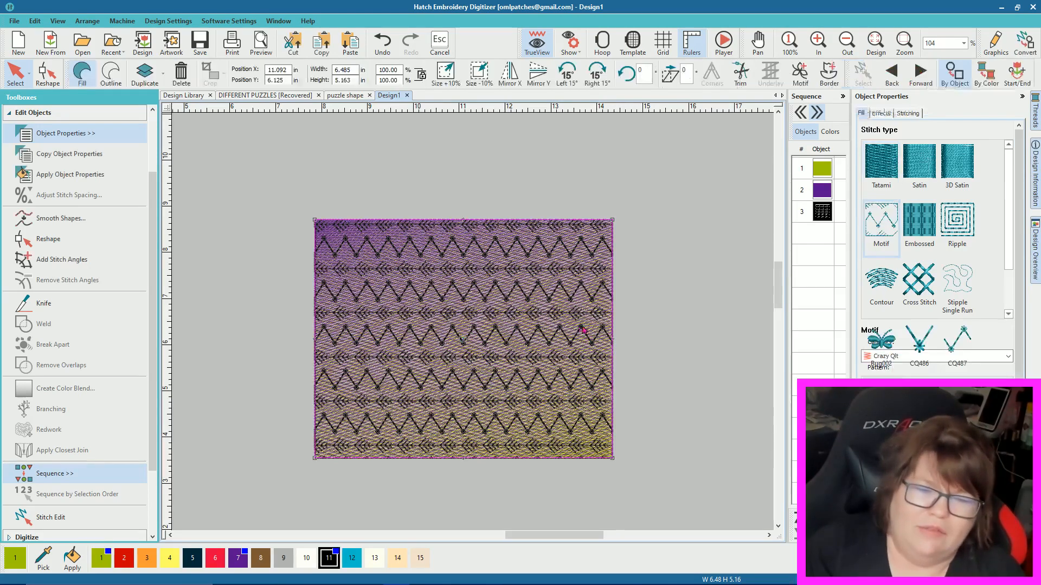
click(631, 340)
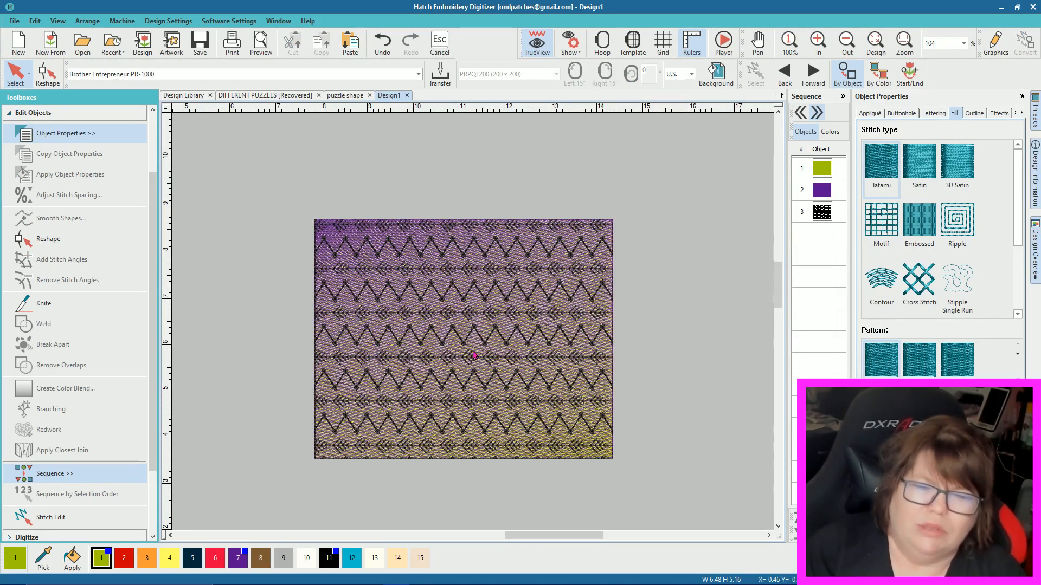
scroll(473, 325, up, 1)
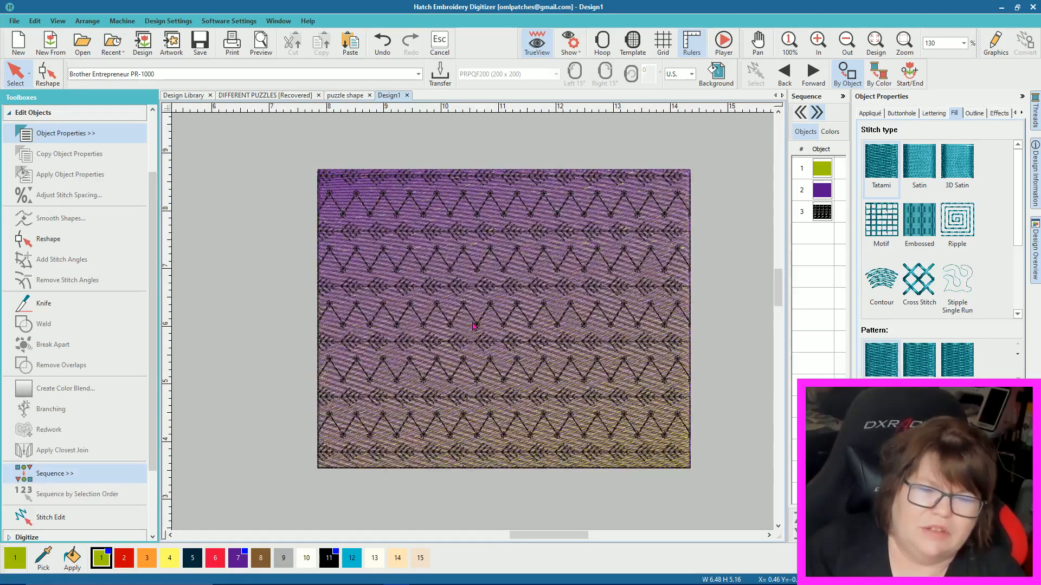
scroll(473, 326, down, 1)
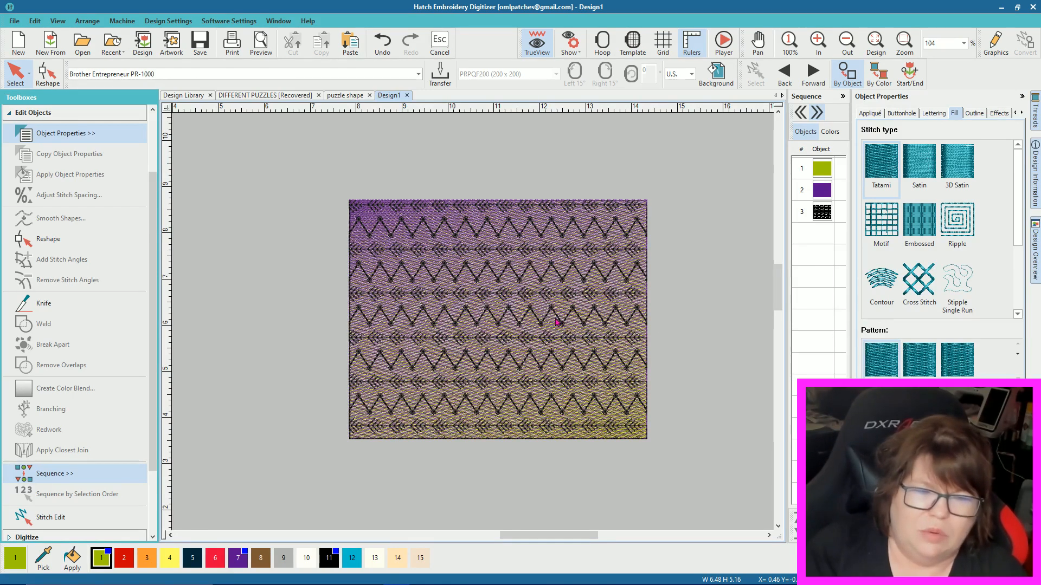
scroll(474, 326, down, 2)
scroll(474, 327, up, 2)
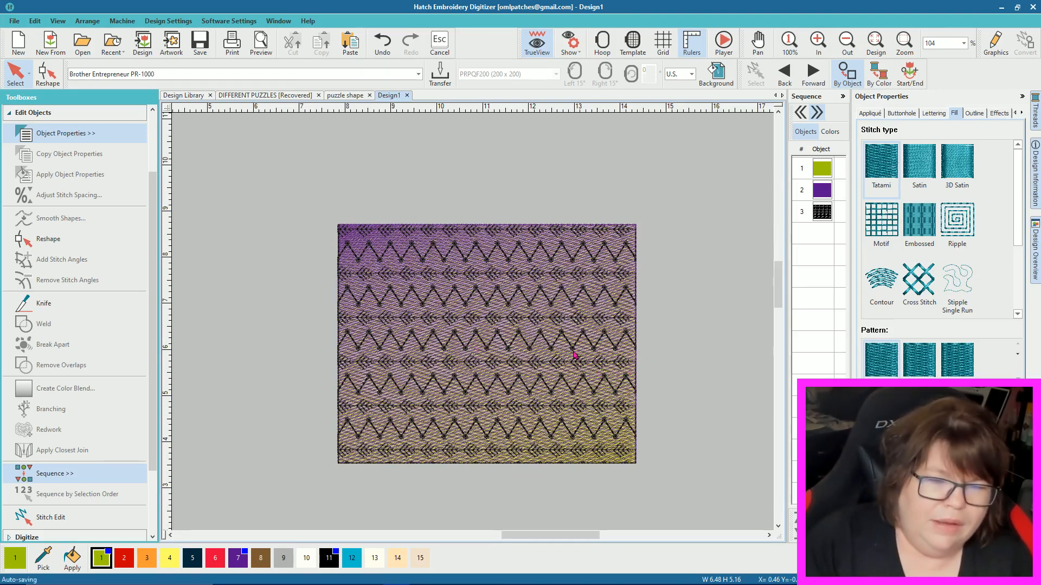
scroll(475, 327, down, 1)
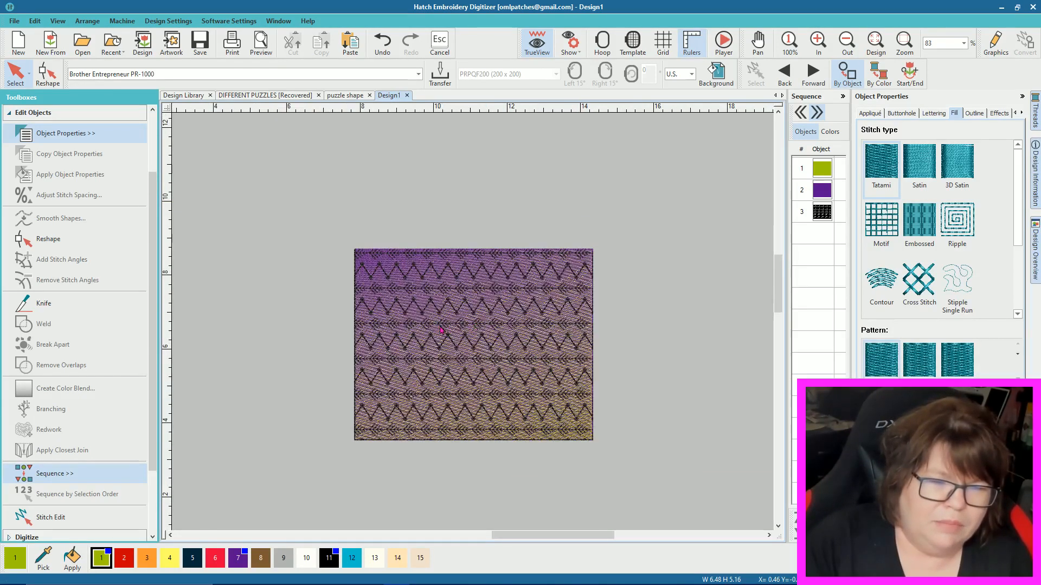
scroll(407, 308, up, 1)
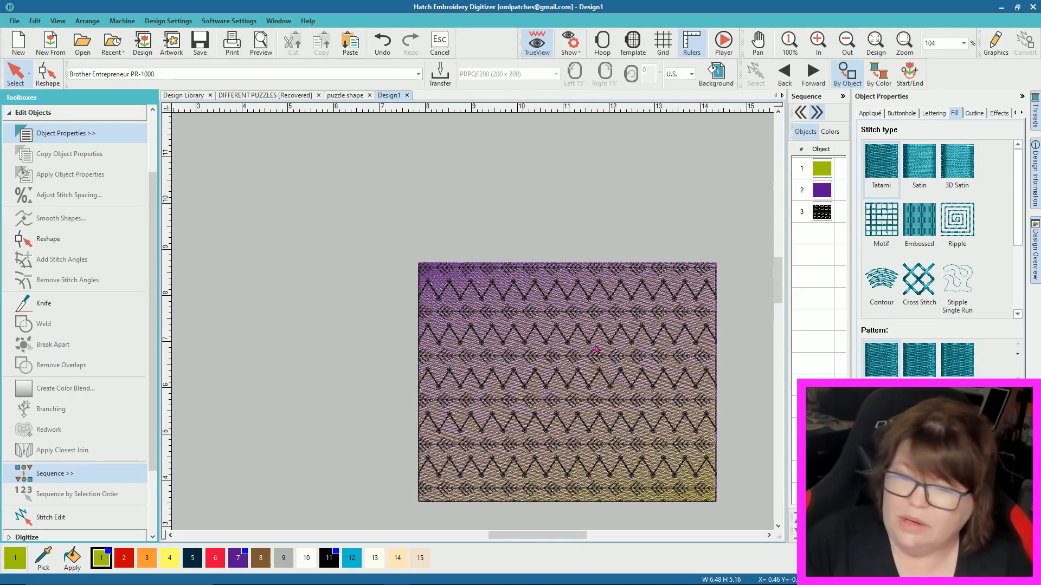
scroll(595, 349, up, 1)
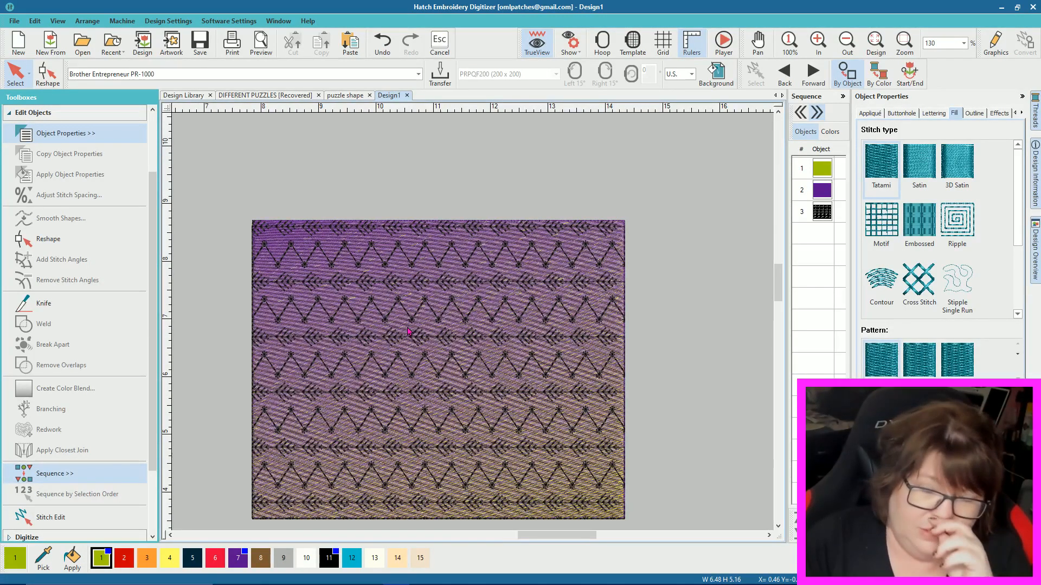
Step: Switch to the DIFFERENT PUZZLES design and ungroup the echo-outlined puzzle piece beside the black zigzag-filled one
click(276, 96)
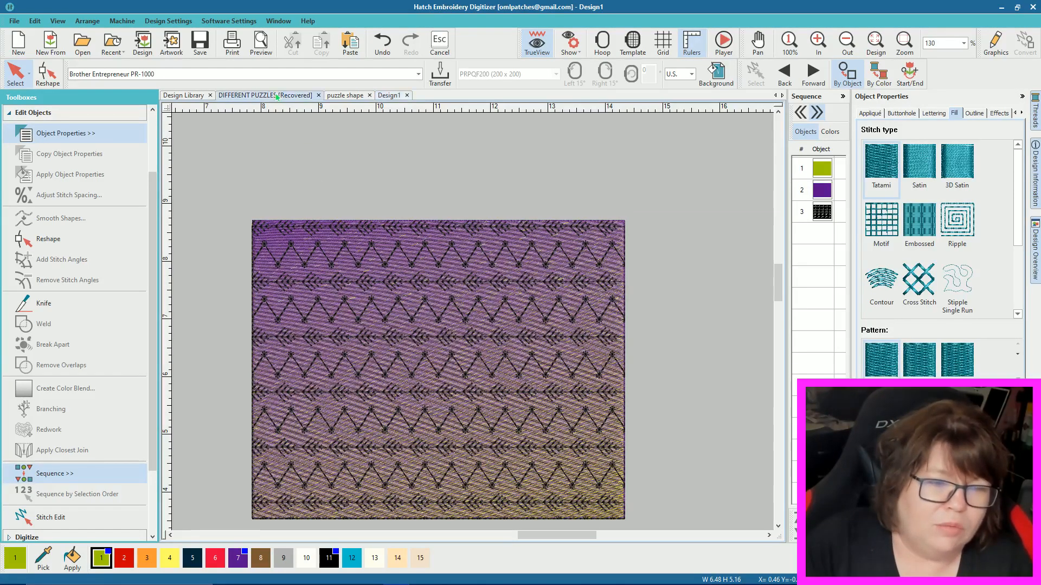
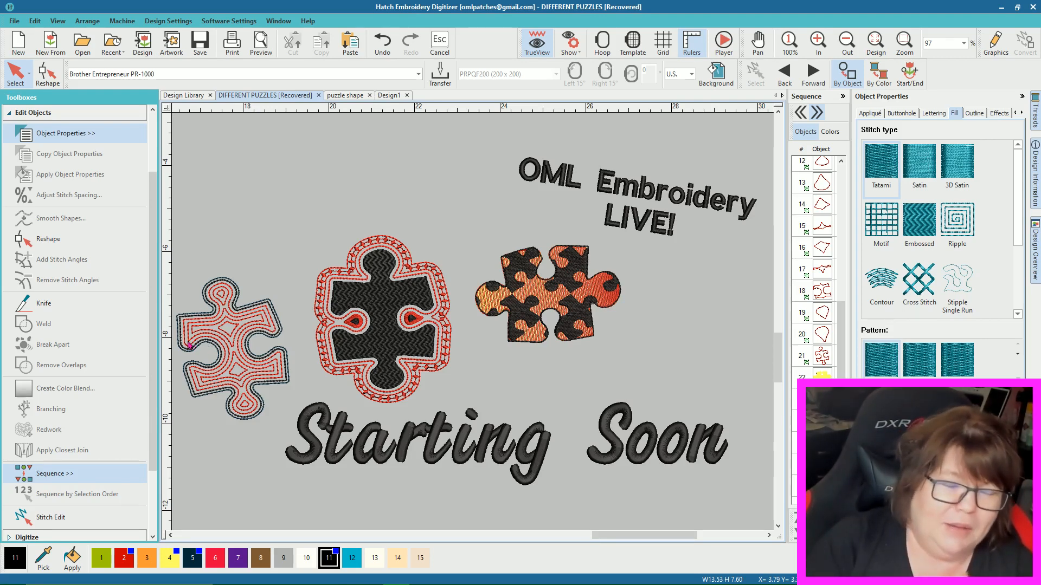
scroll(189, 345, up, 1)
scroll(507, 329, up, 2)
scroll(474, 325, down, 2)
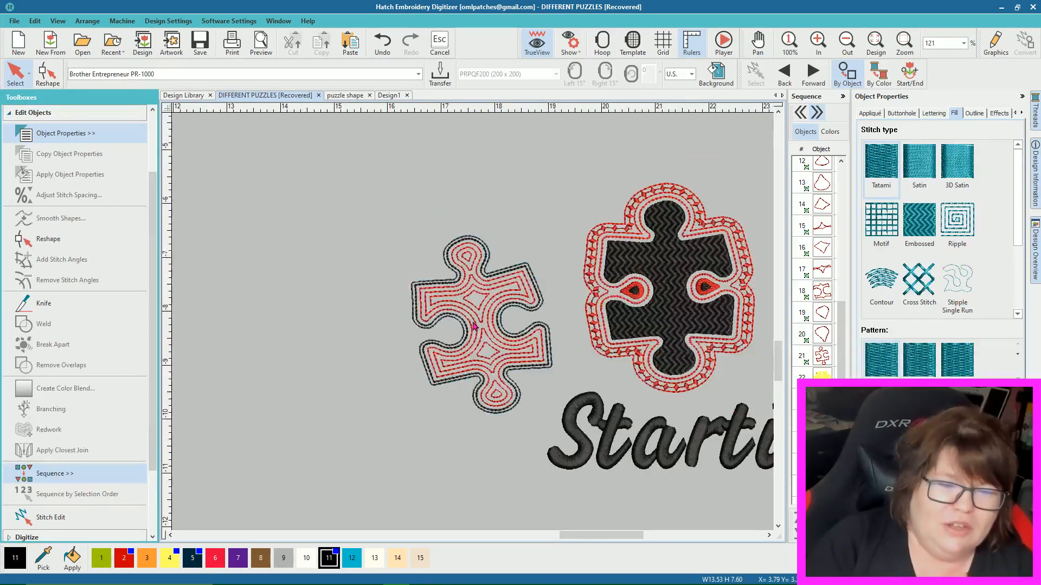
scroll(473, 326, down, 1)
scroll(473, 325, up, 3)
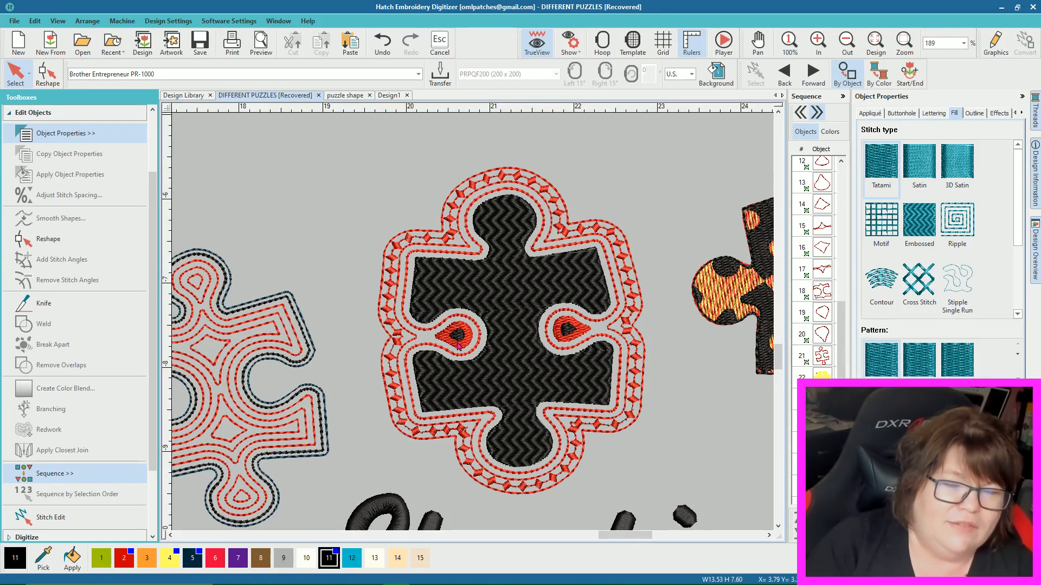
click(216, 340)
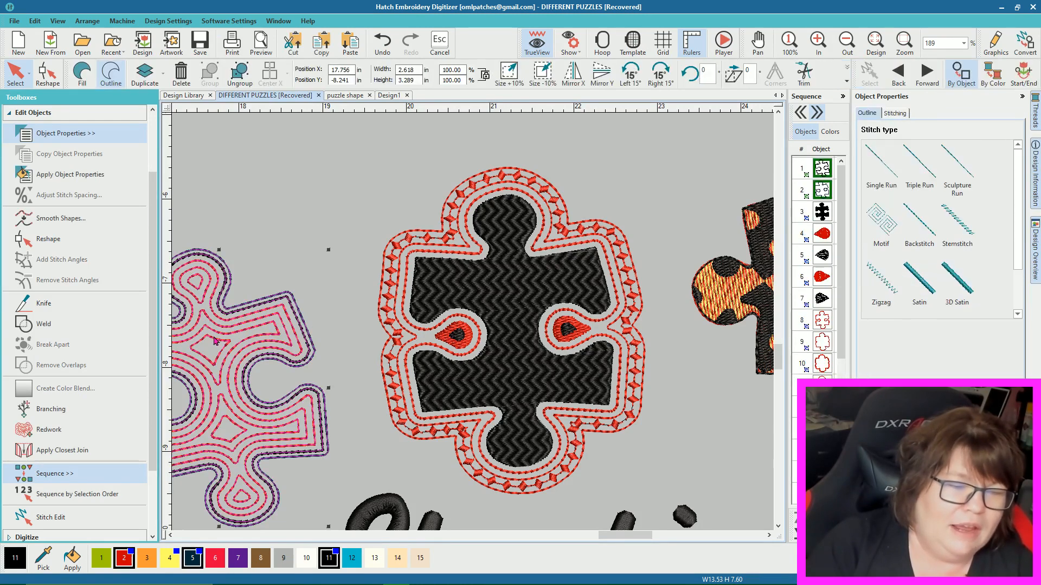
click(236, 80)
drag(610, 537, 590, 537)
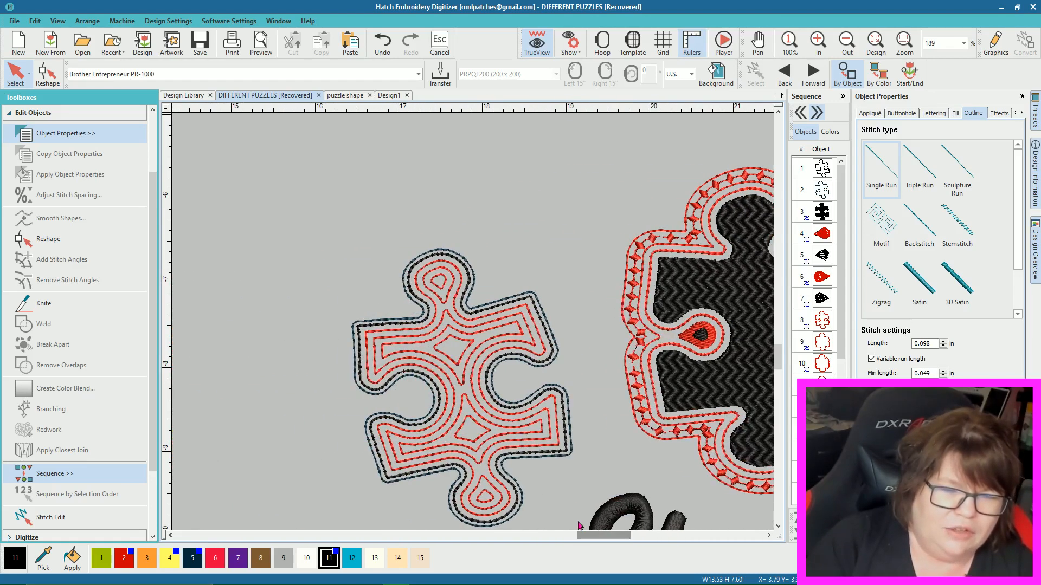
Step: Convert the two red diamond-shaped outlines in the puzzle piece's center to Tatami fills
click(457, 342)
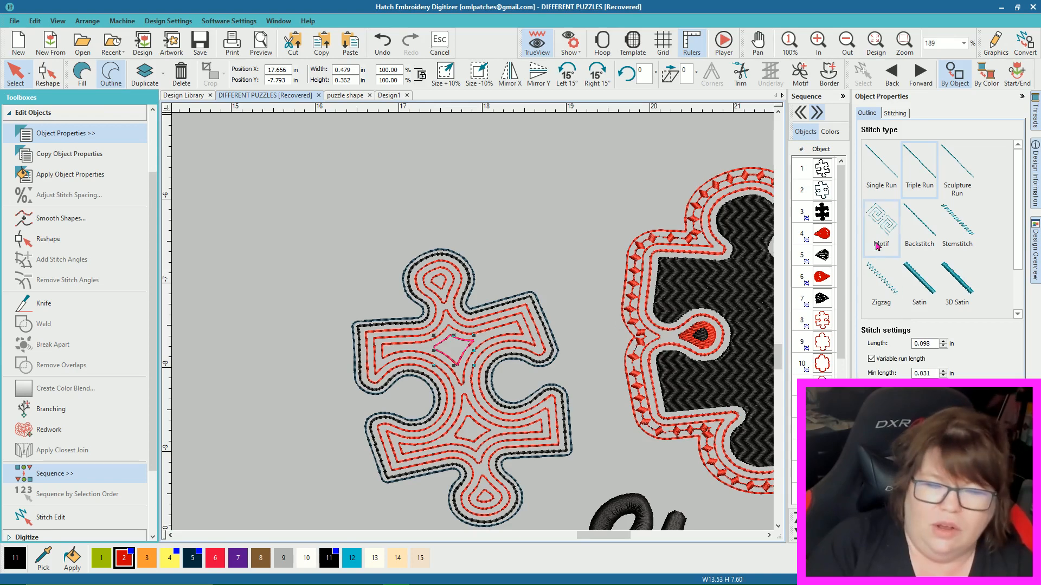
drag(843, 331, 843, 473)
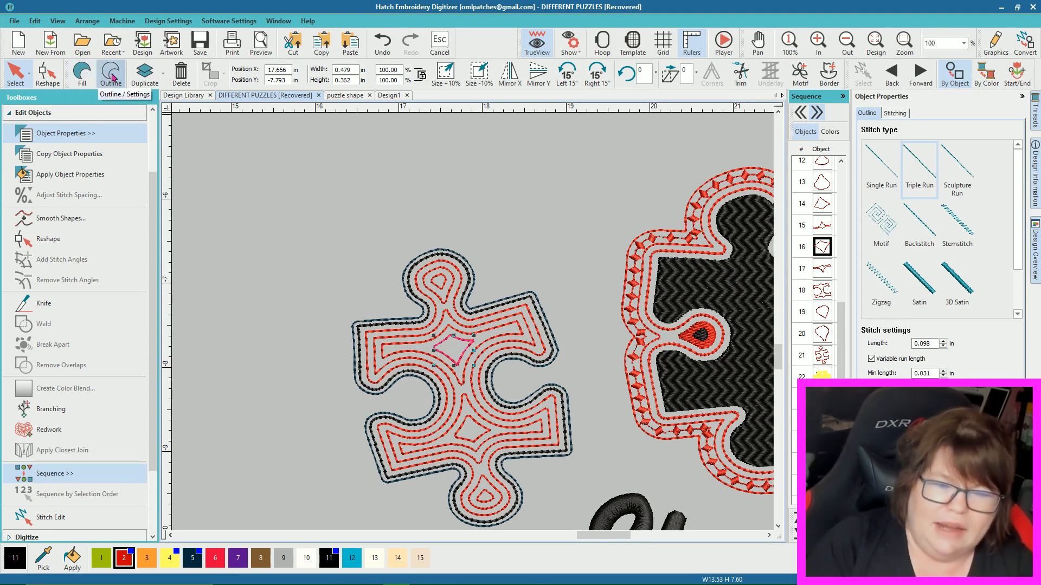
click(82, 73)
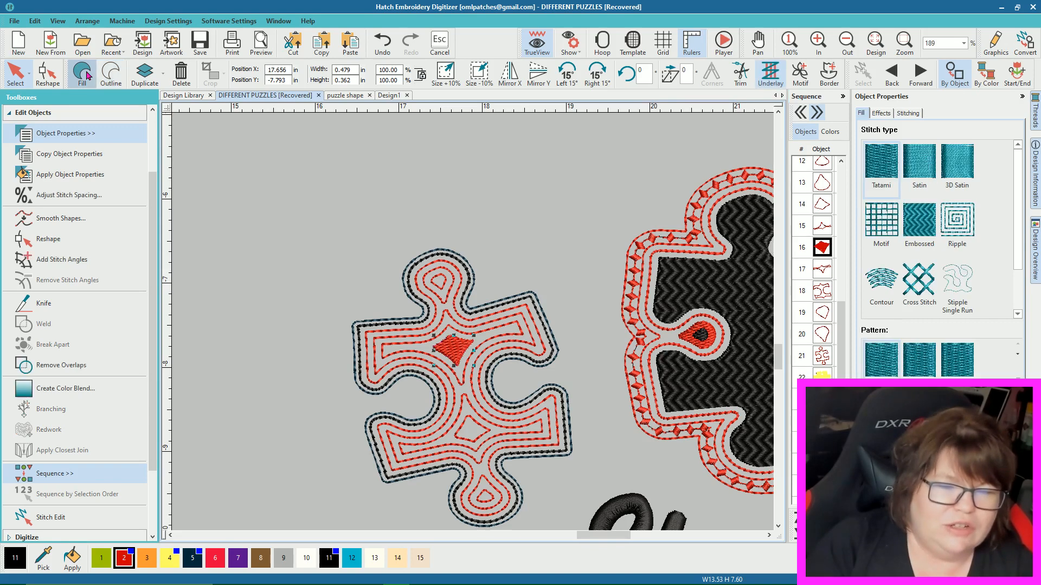
click(474, 423)
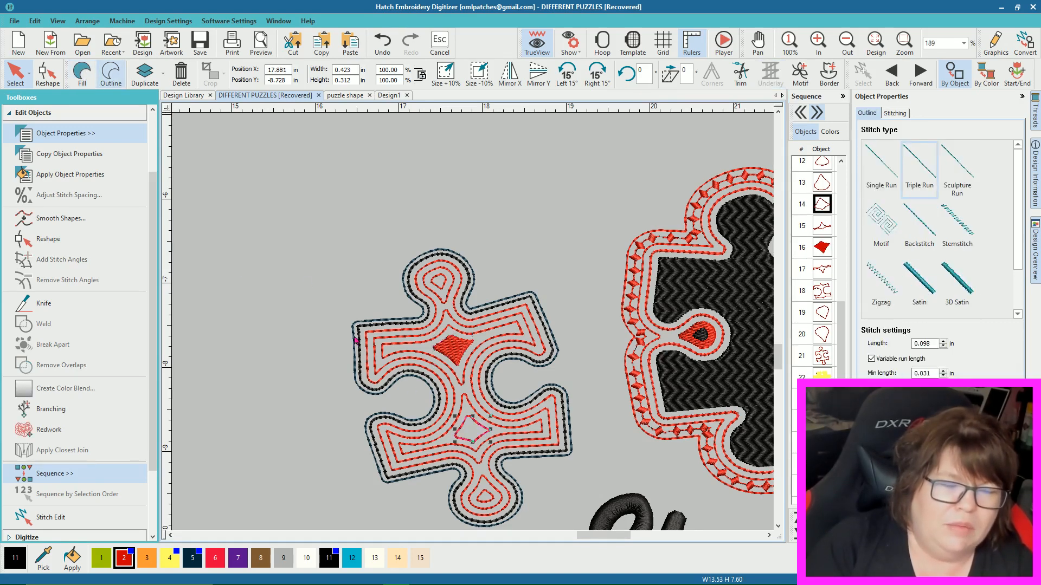
click(82, 73)
click(539, 178)
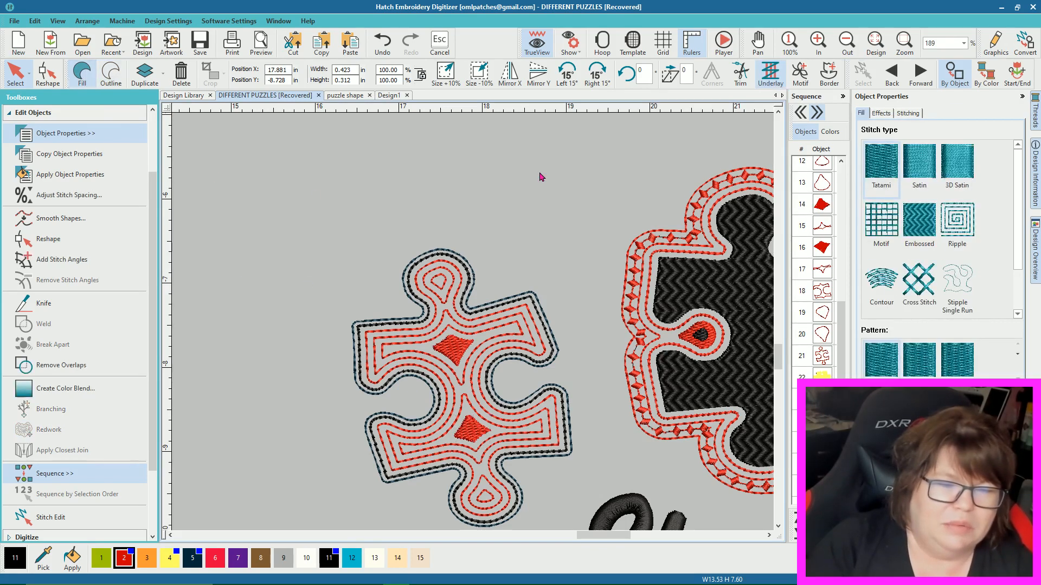
Step: Convert the innermost red outlines in the puzzle piece's upper and lower knobs to Tatami fills and inspect the result
click(444, 284)
click(82, 76)
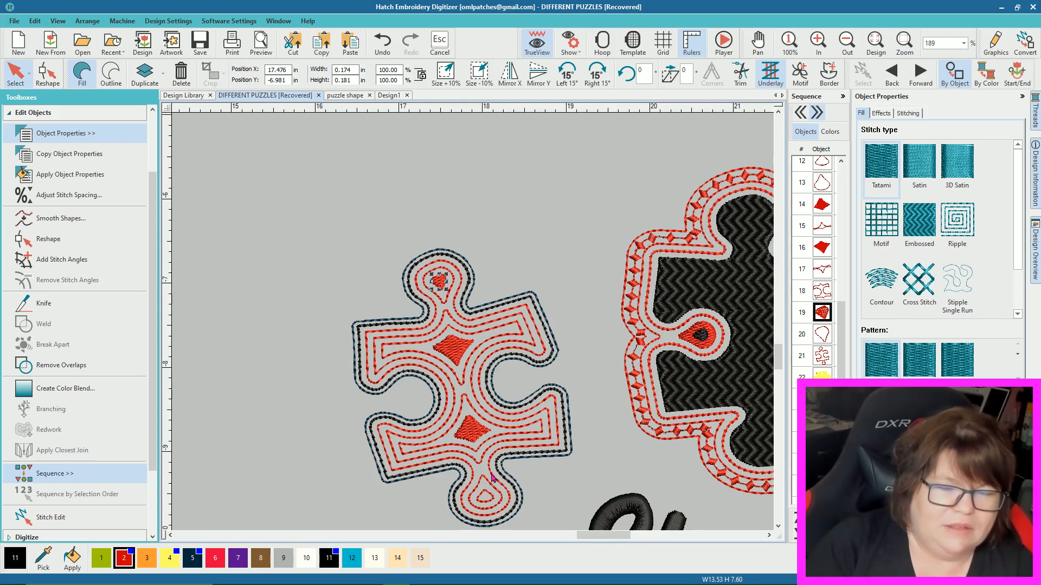
click(488, 499)
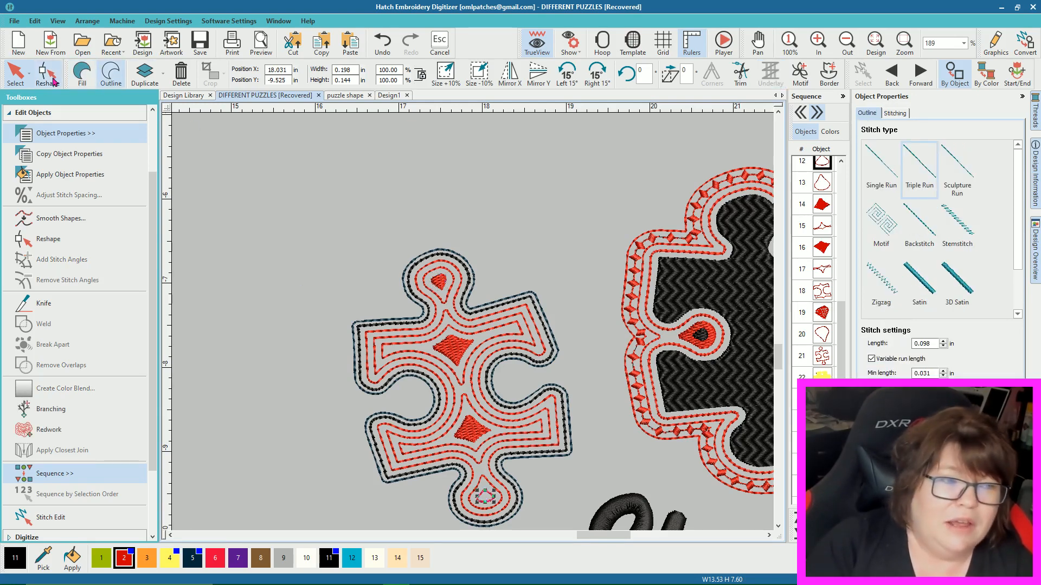
click(81, 76)
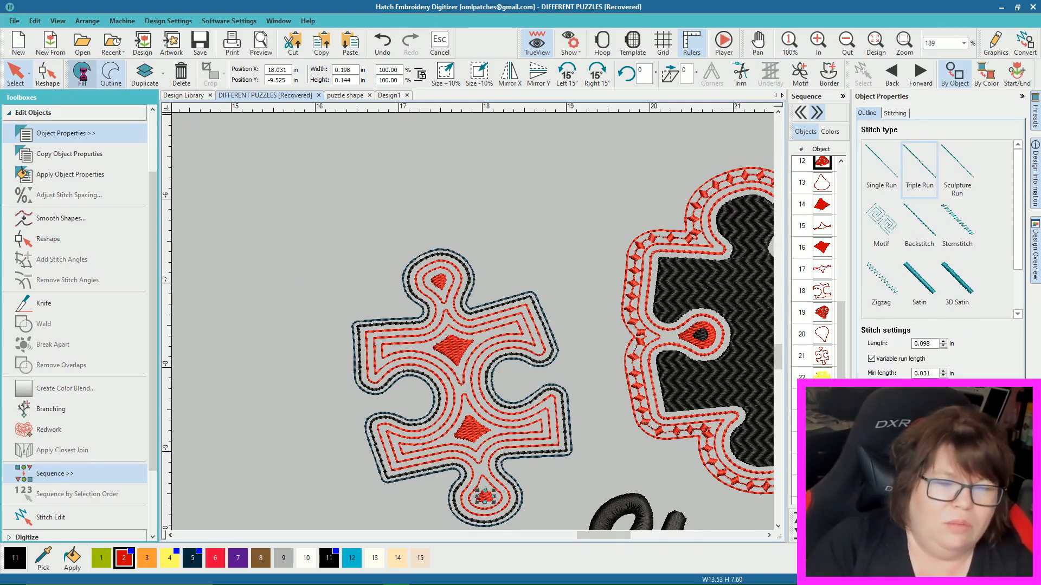
click(495, 174)
scroll(449, 281, down, 3)
scroll(476, 327, up, 4)
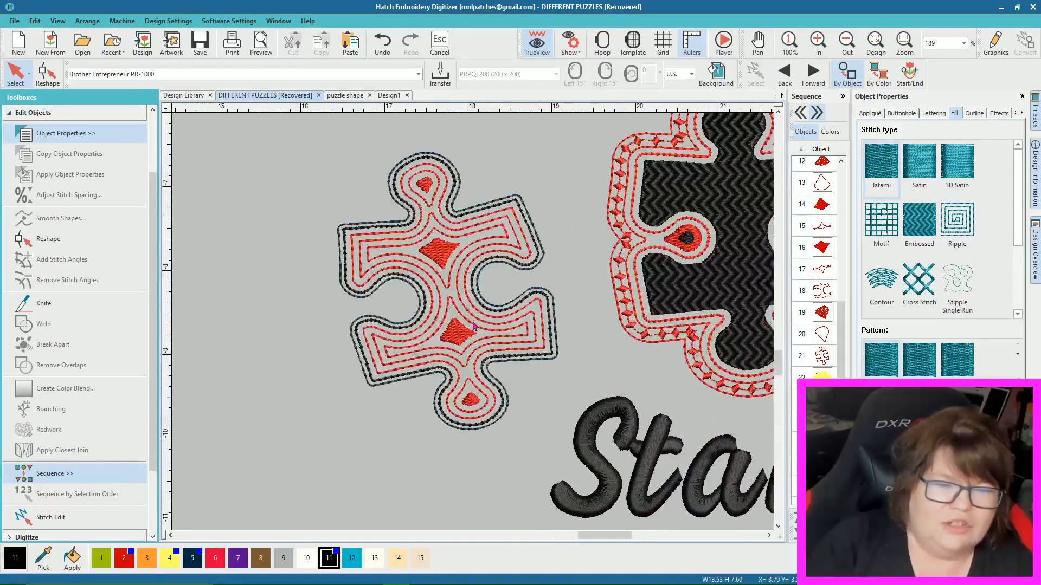
scroll(473, 326, up, 2)
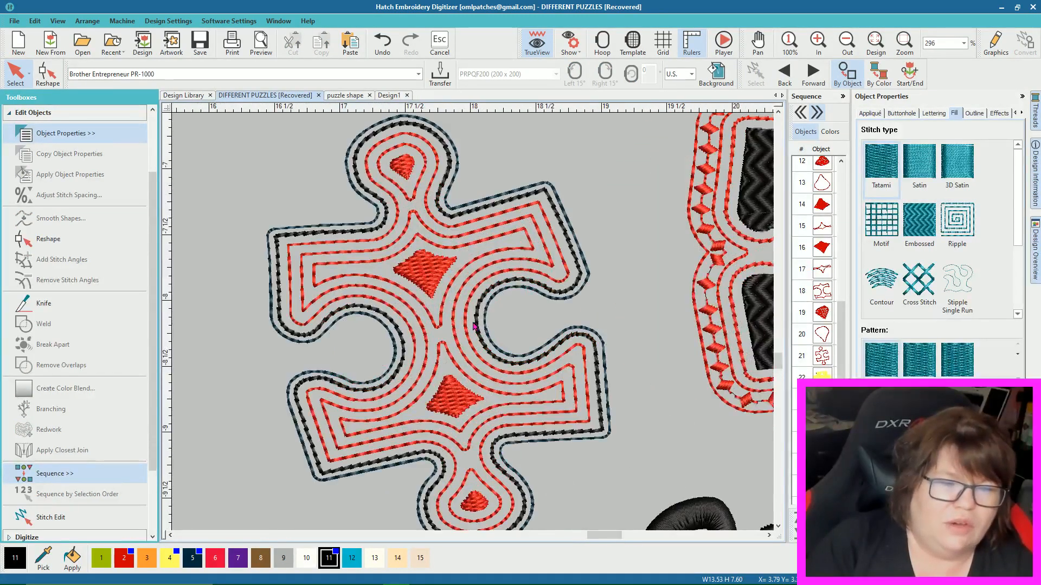
Step: Copy the outermost outline of the puzzle piece in DIFFERENT PUZZLES and switch to the Design1 document
click(588, 274)
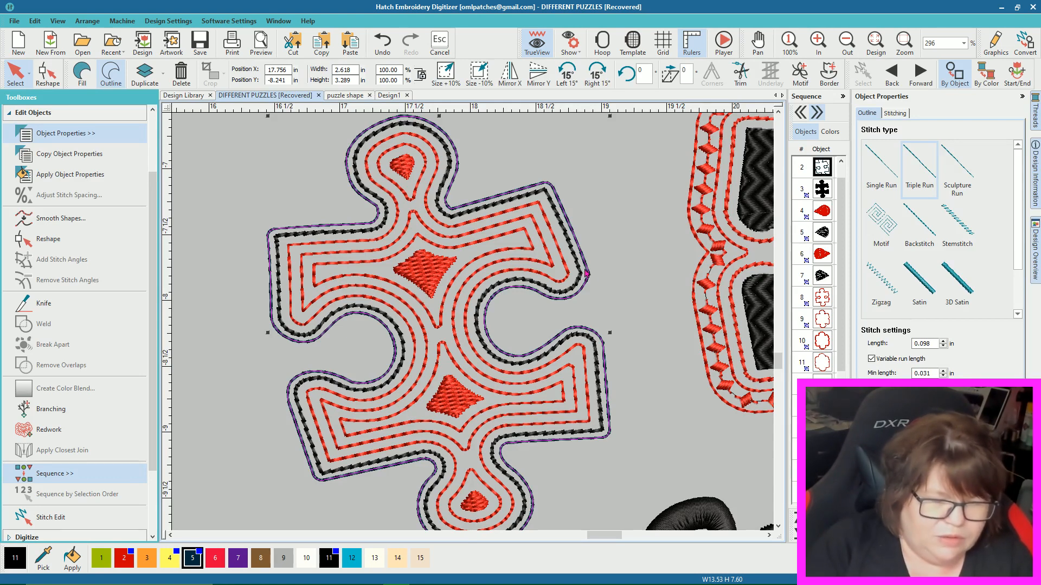
click(390, 98)
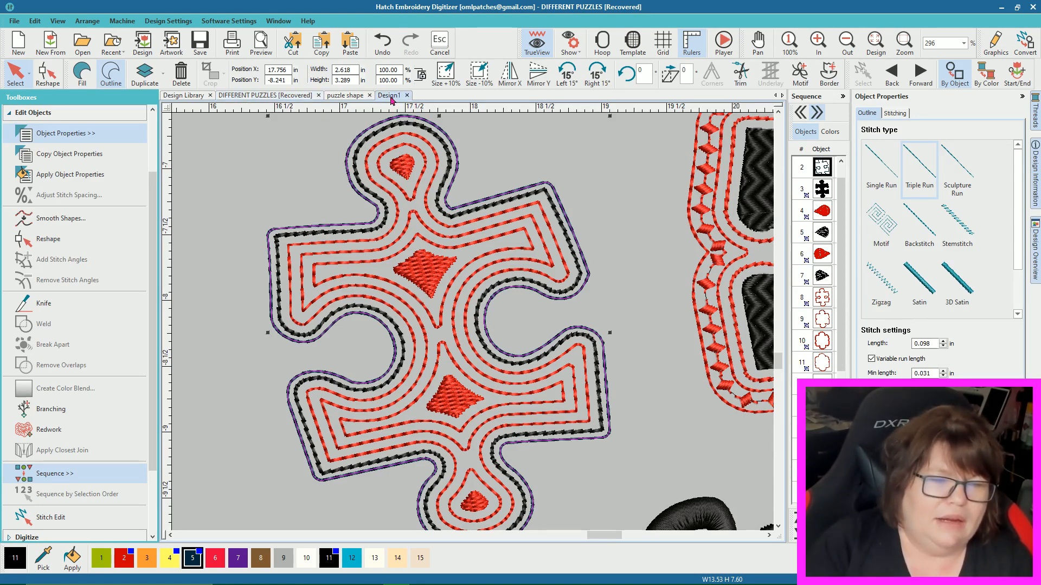
Step: Delete the patterned purple-and-green rectangle with all its layers from Design1
scroll(480, 337, down, 4)
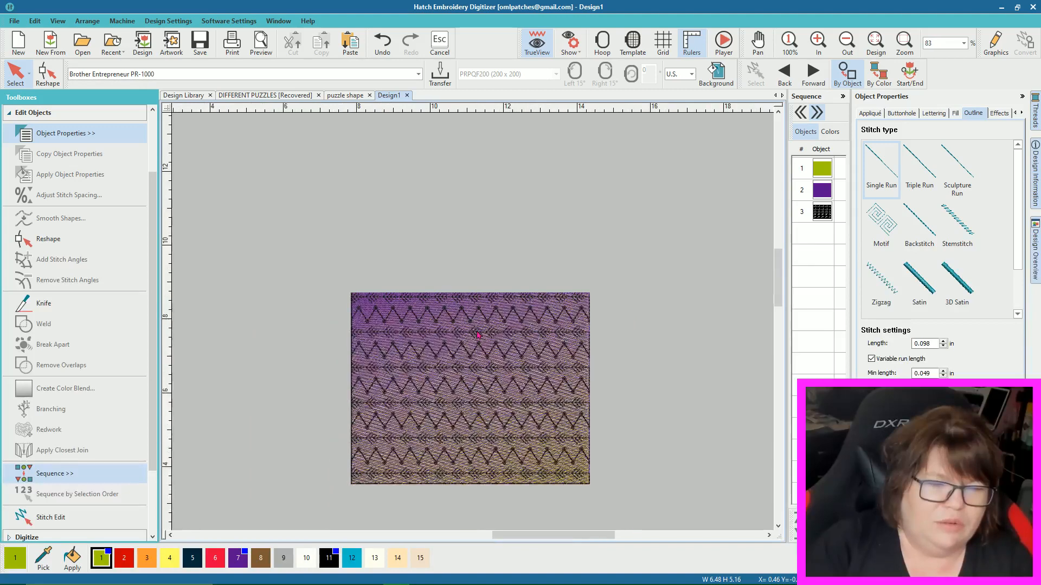
drag(601, 431, 360, 220)
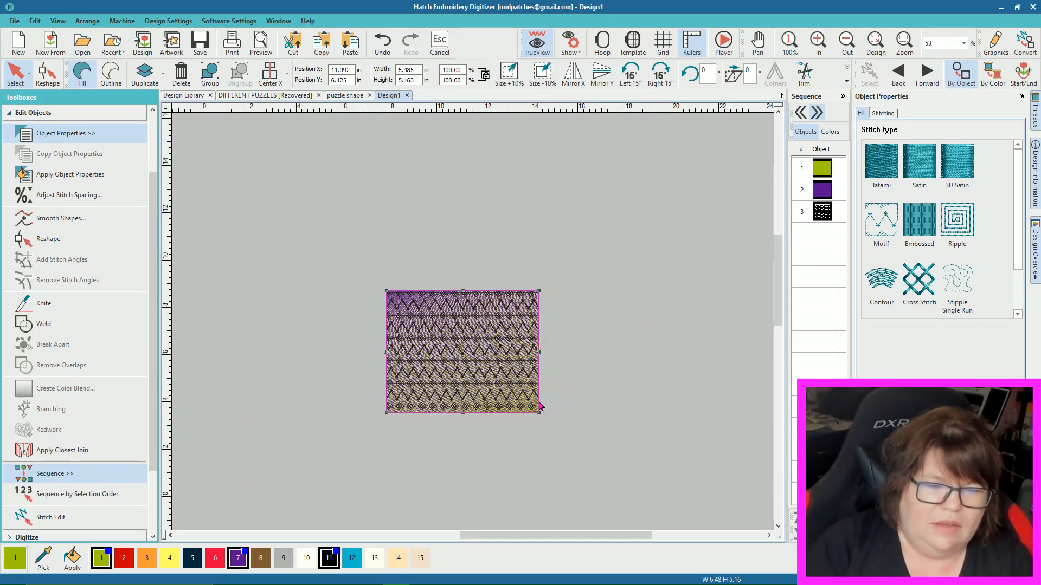
drag(540, 414, 445, 244)
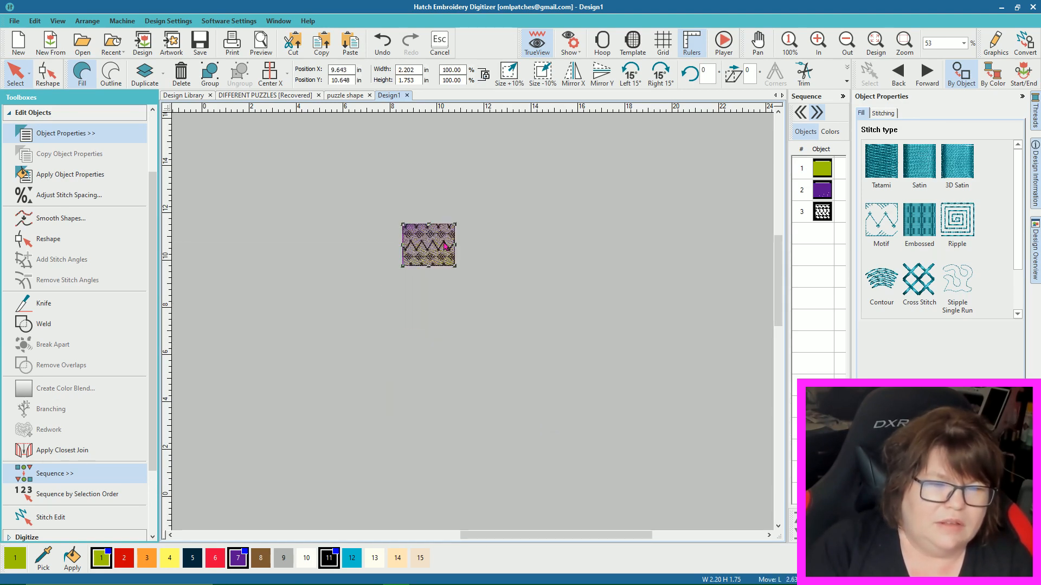
scroll(446, 244, up, 3)
scroll(473, 326, up, 5)
scroll(471, 326, down, 2)
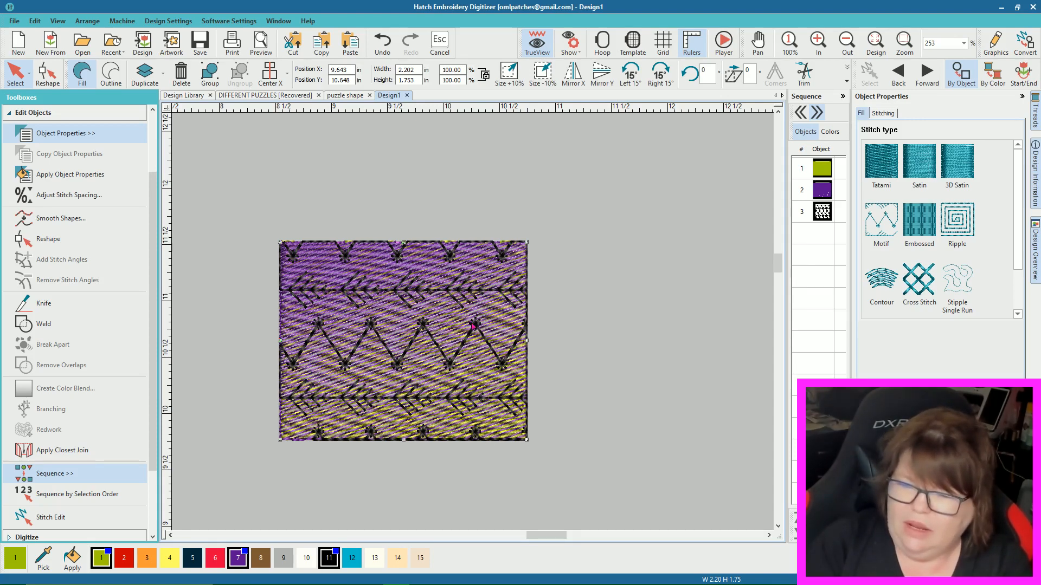
key(Delete)
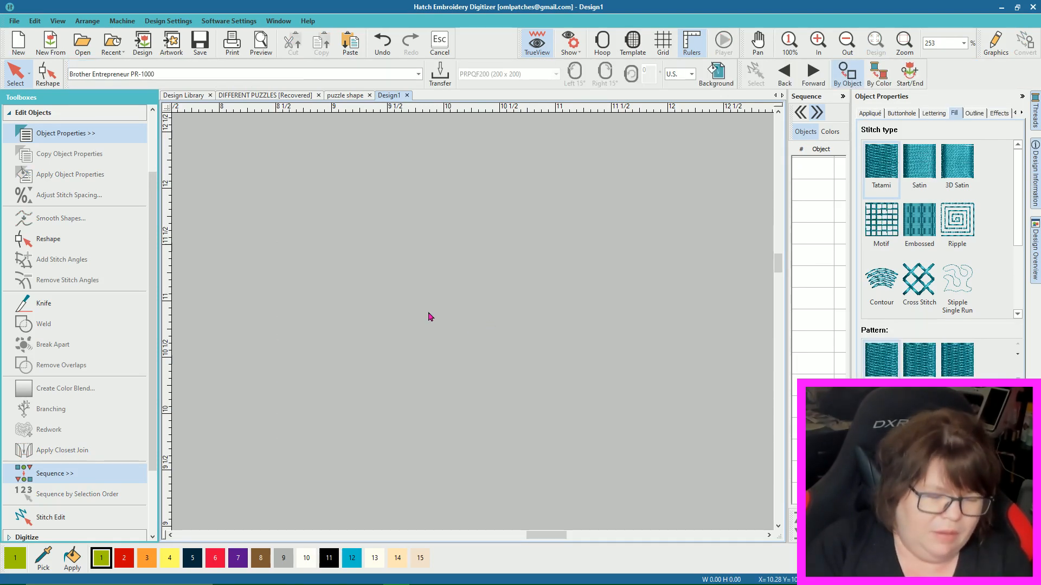
Step: Paste the copied puzzle-piece outline into the empty Design1 and bring it fully into view
key(ctrl+v)
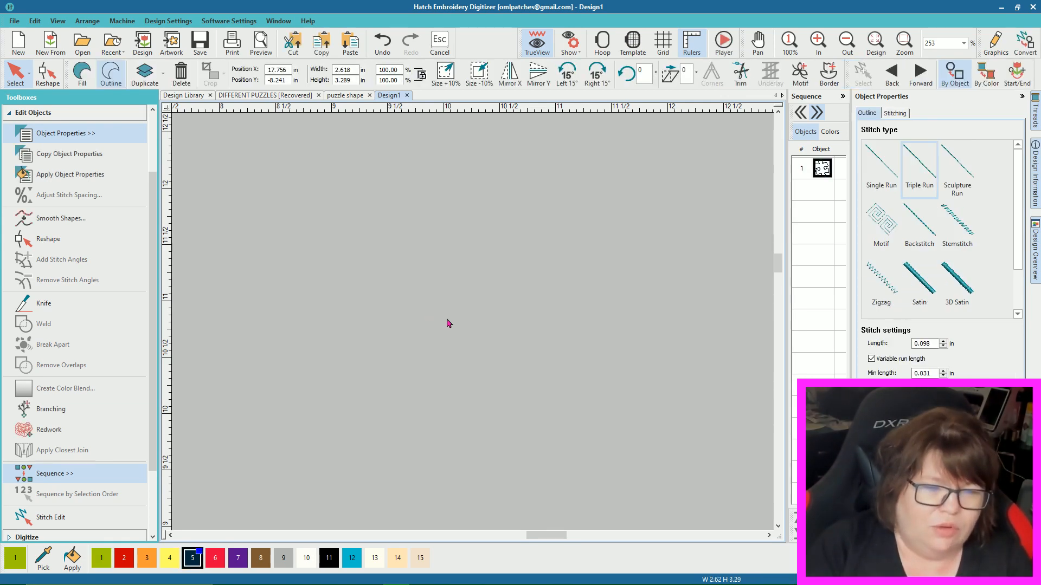
key(0)
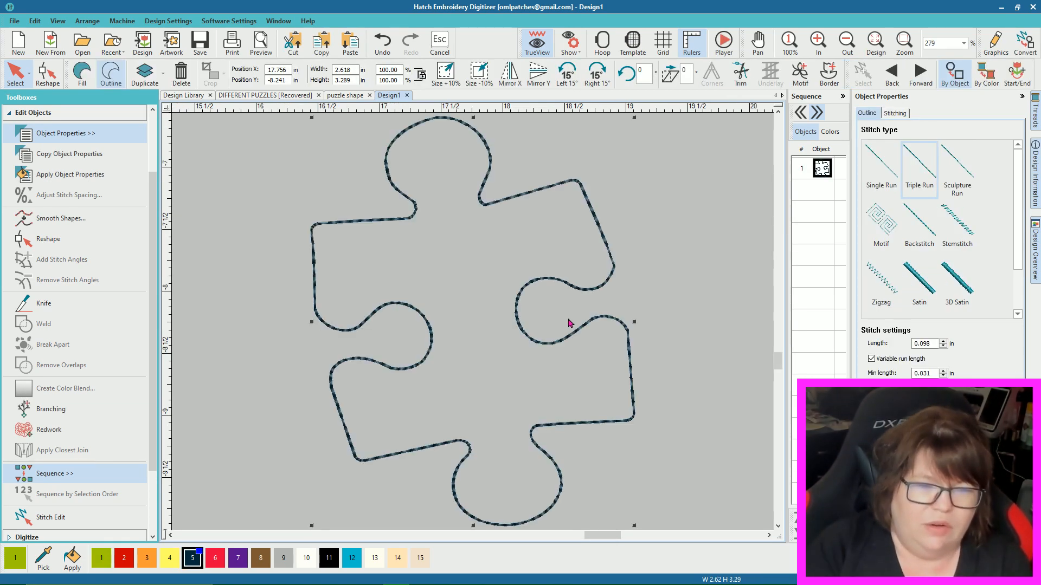
click(674, 286)
scroll(475, 327, down, 2)
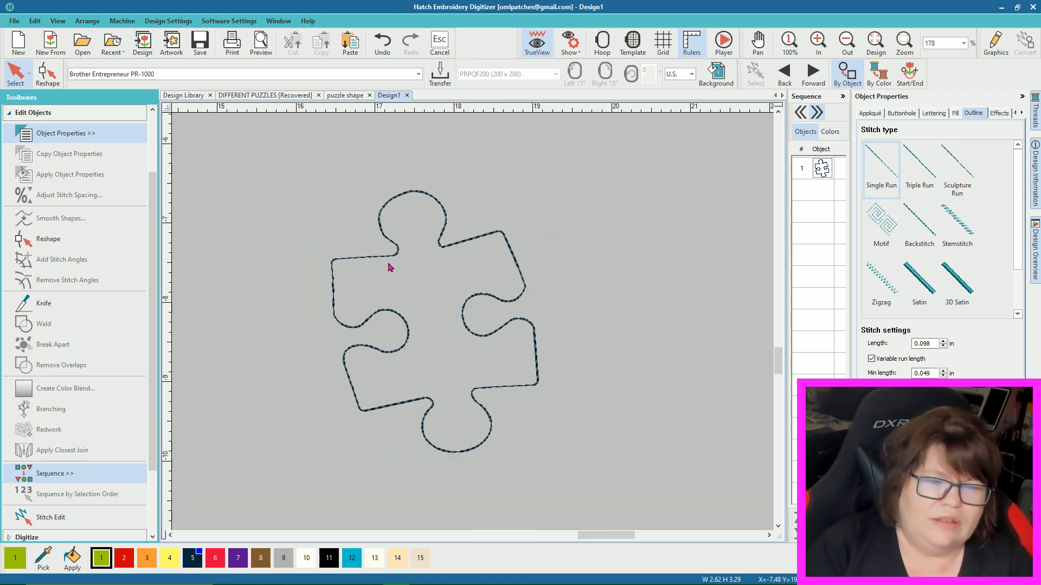
Step: Change the puzzle-piece outline's stitch type to Single Run and keep the outline selected
click(360, 259)
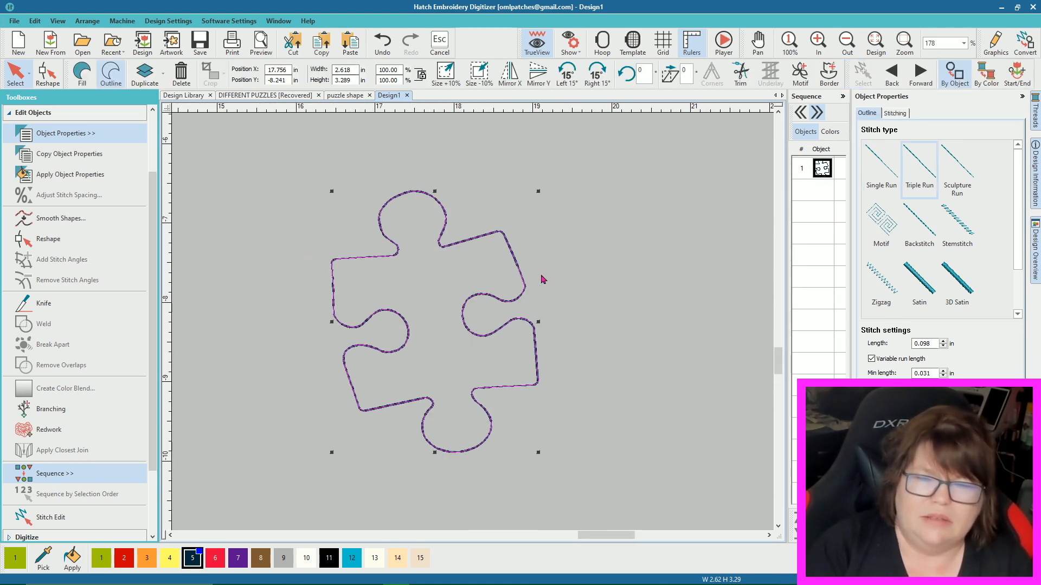
click(883, 164)
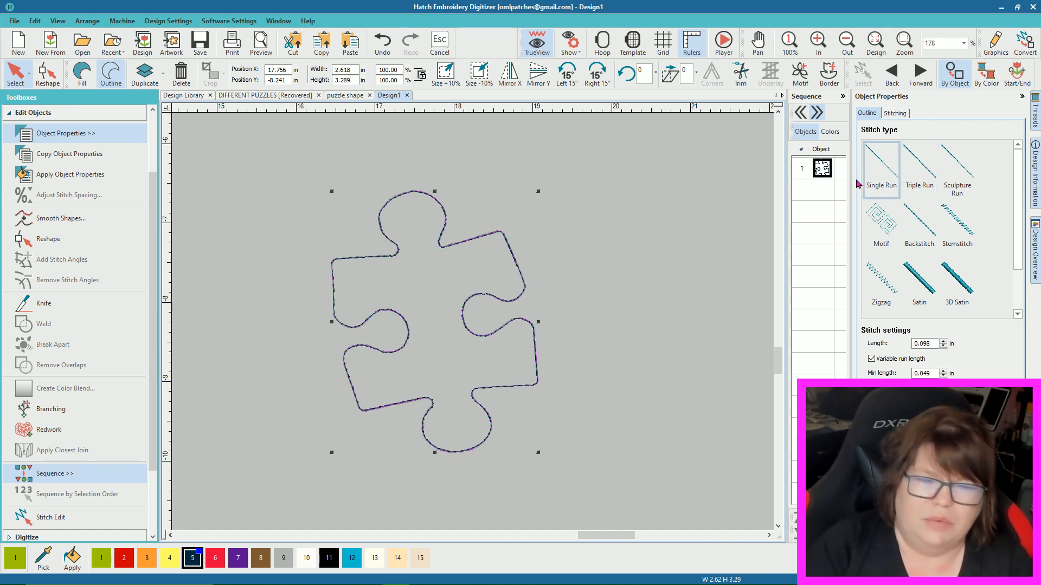
click(632, 251)
click(512, 305)
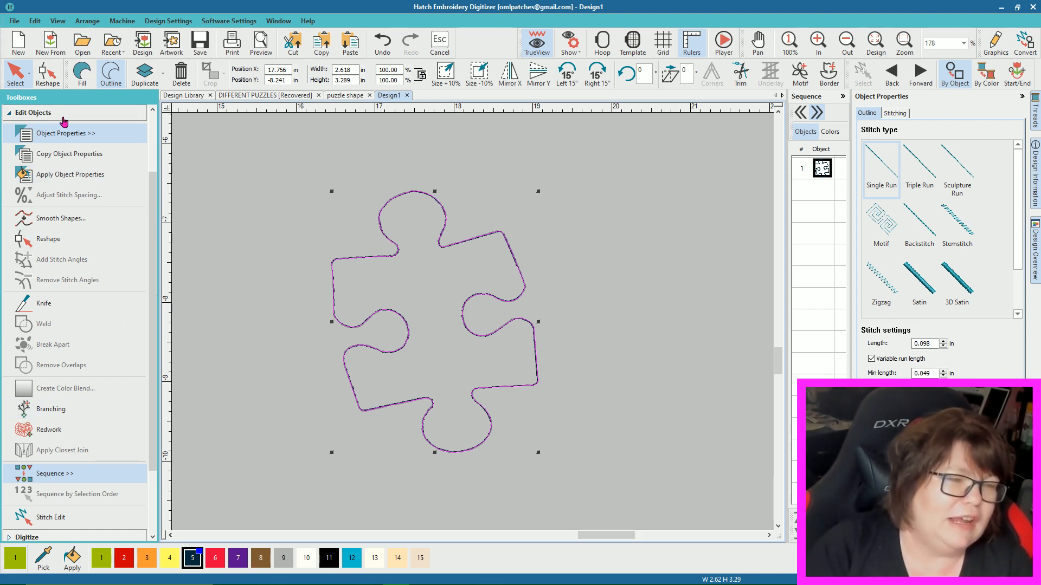
Step: Start Create Outlines and Offsets for the puzzle-piece outline and set the offset count to 4
click(33, 113)
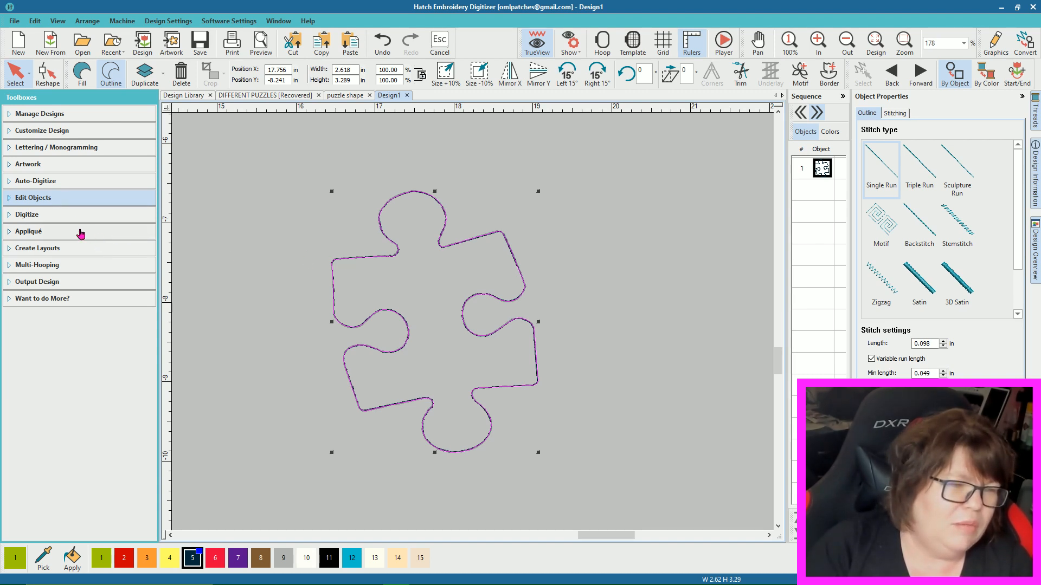
click(63, 249)
scroll(81, 355, down, 1)
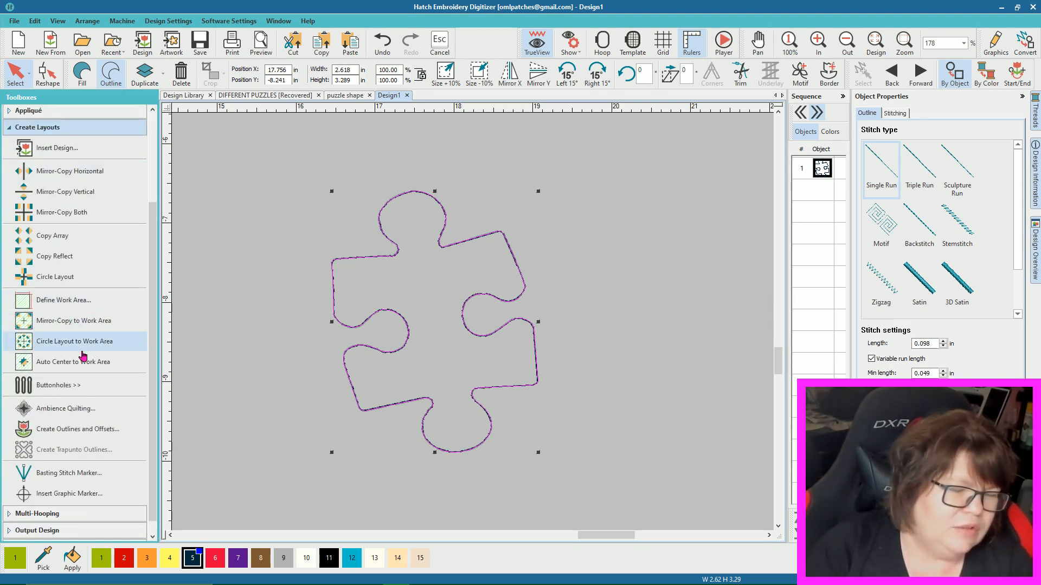
click(75, 432)
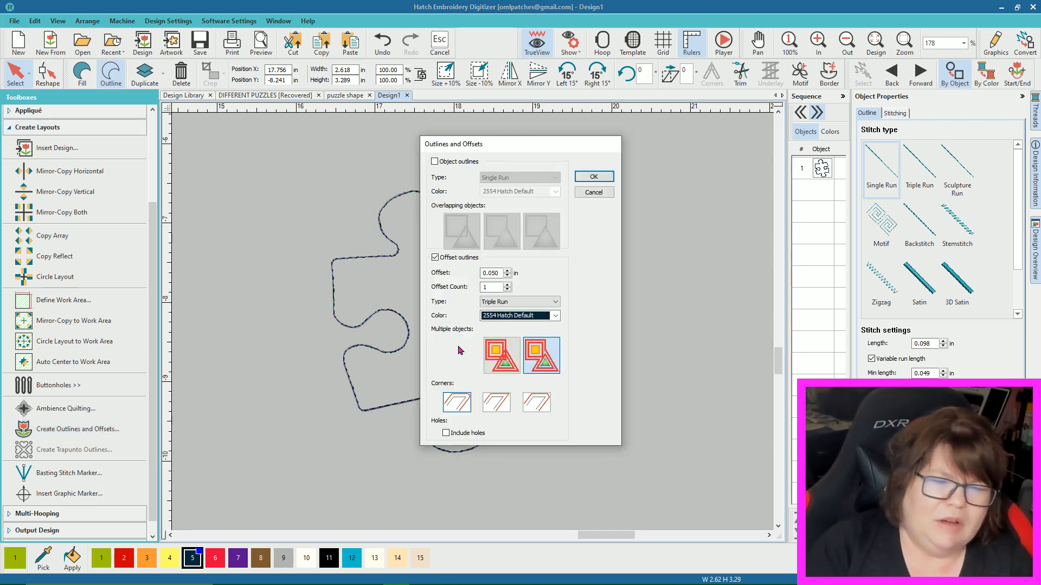
drag(500, 145, 603, 146)
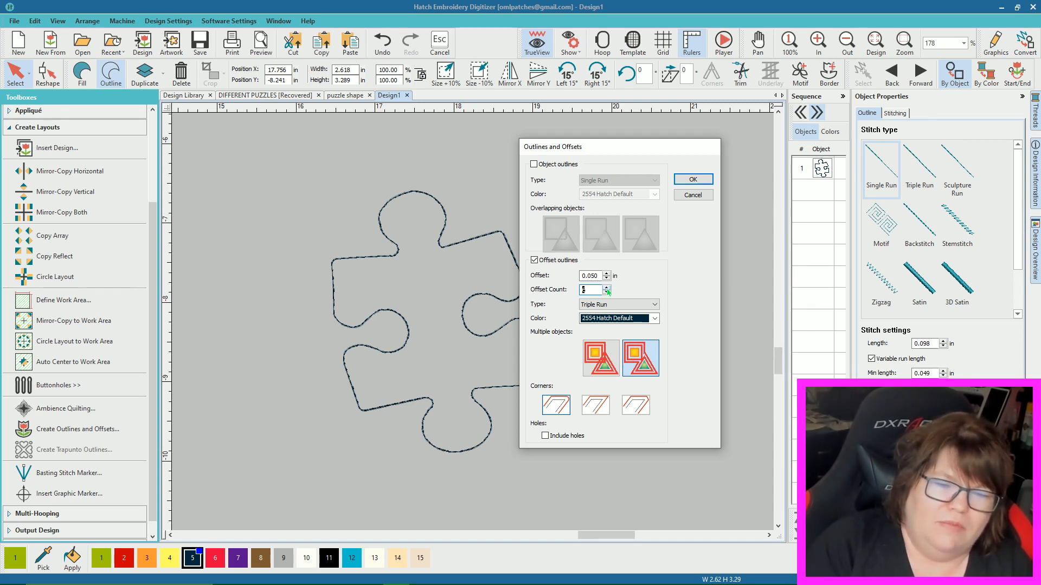
click(606, 293)
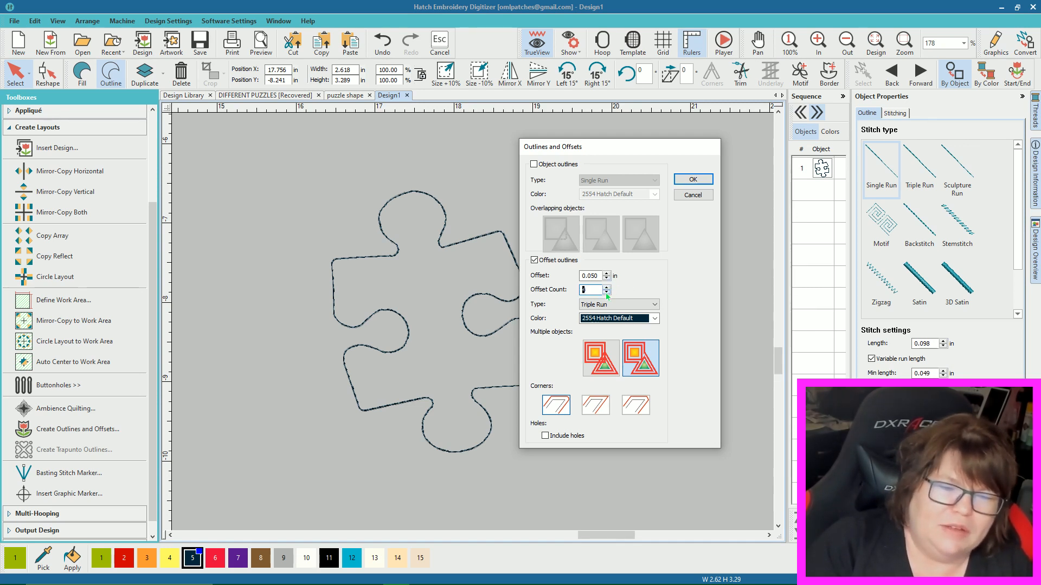
click(607, 293)
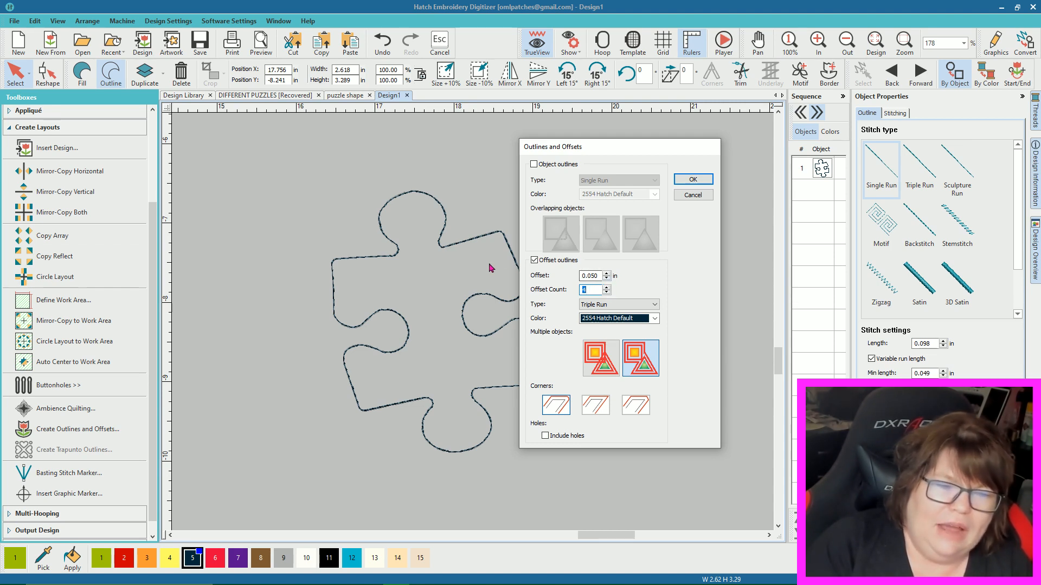
Step: Try to create the triple-run offset outlines with an offset of -0.024 in and holes included
click(607, 279)
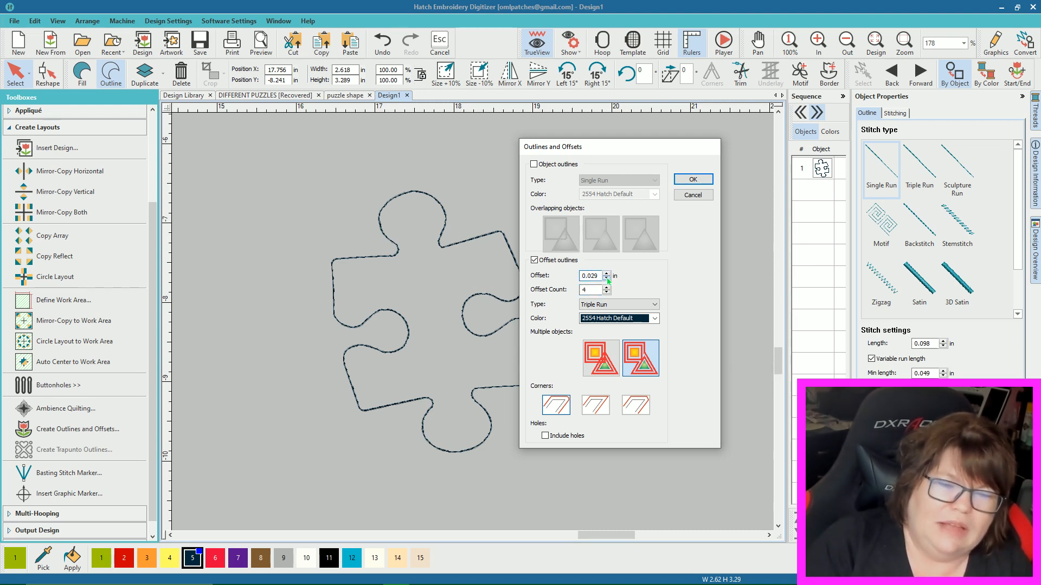
double_click(582, 280)
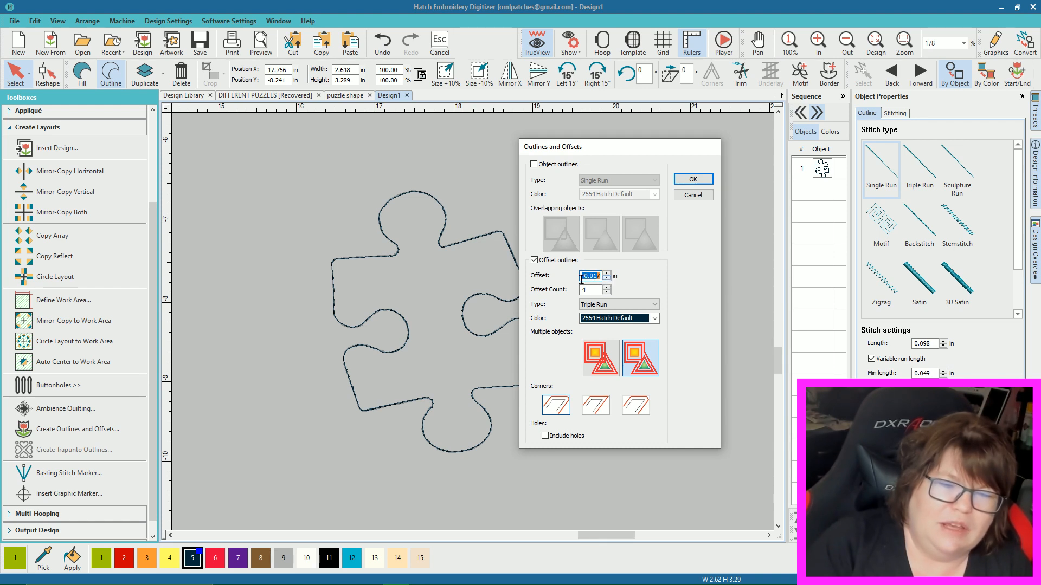
click(607, 277)
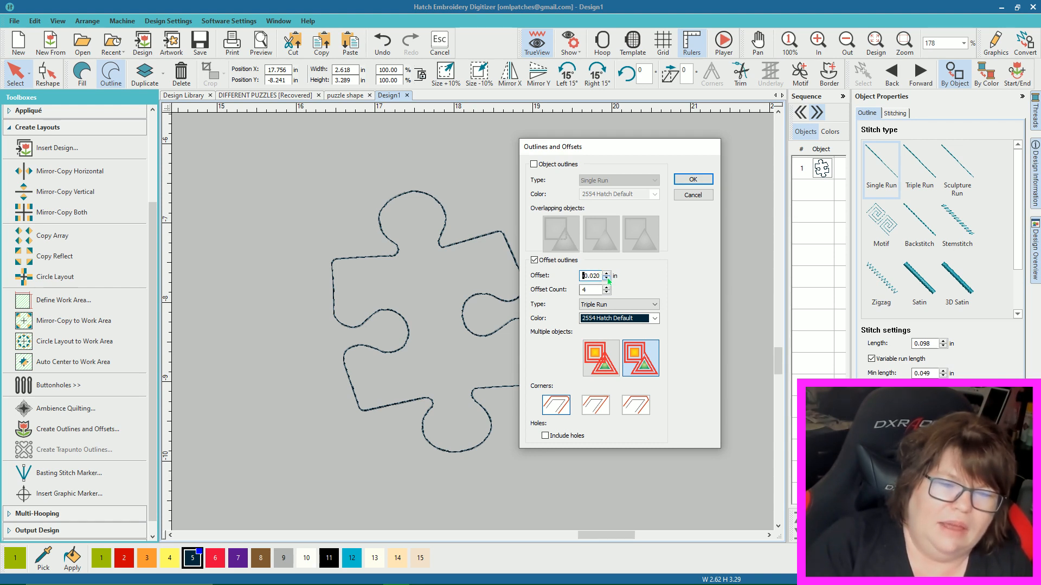
click(607, 279)
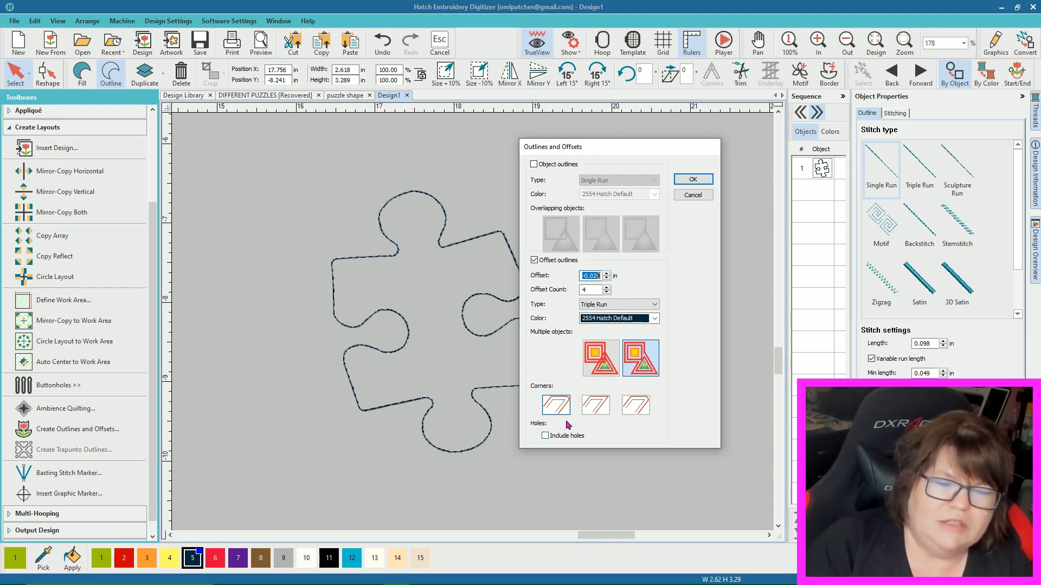
click(545, 436)
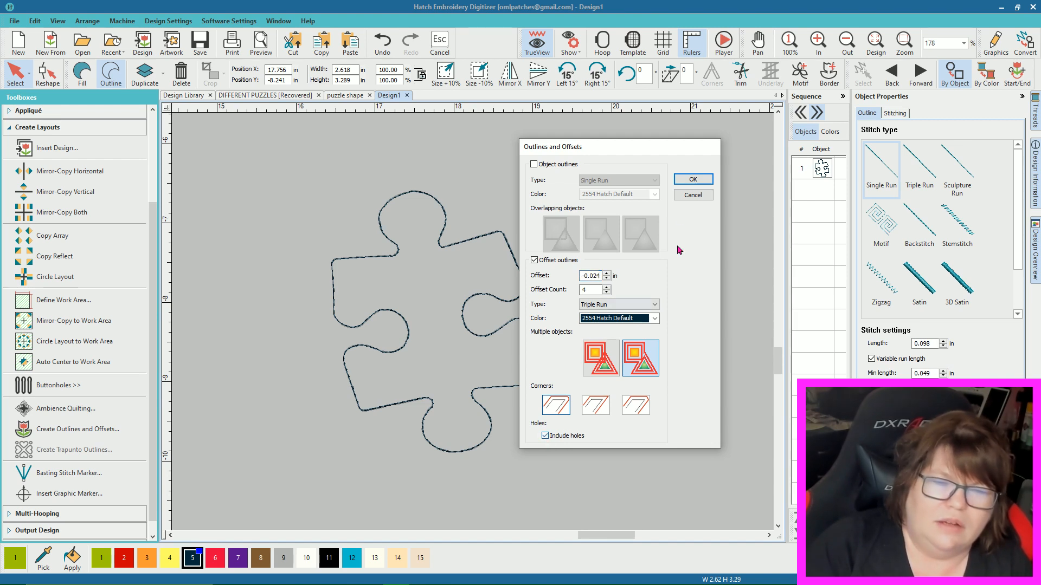
click(692, 179)
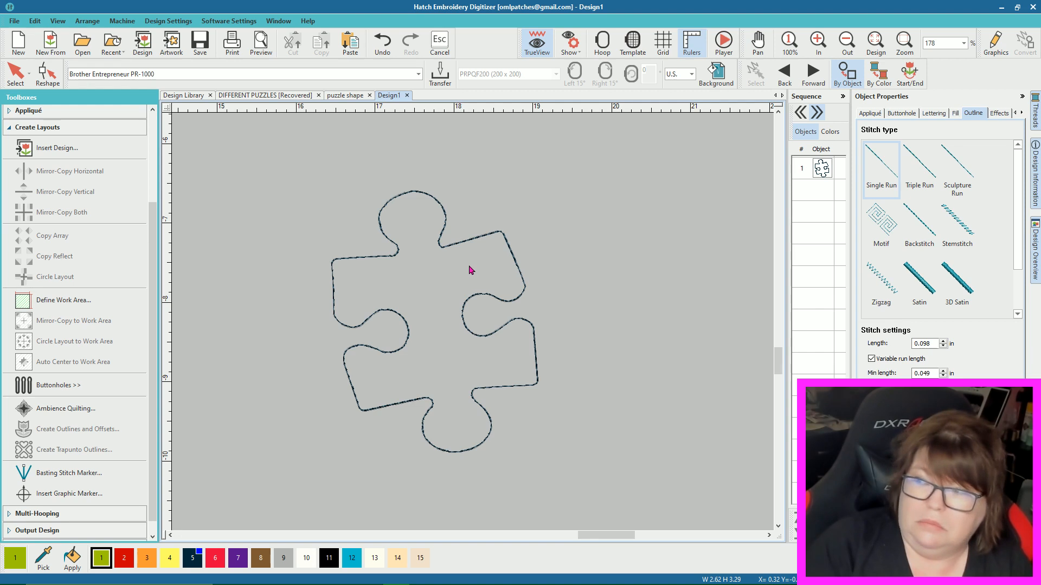
Step: Try again to create four inward offset outlines of the puzzle piece, using an offset of about -0.126 in
click(512, 257)
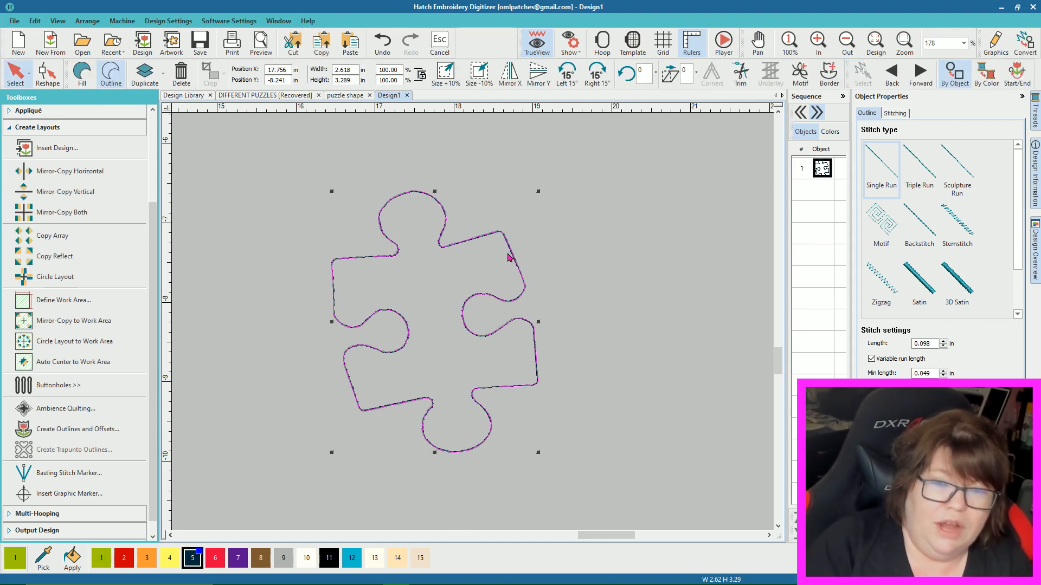
click(86, 429)
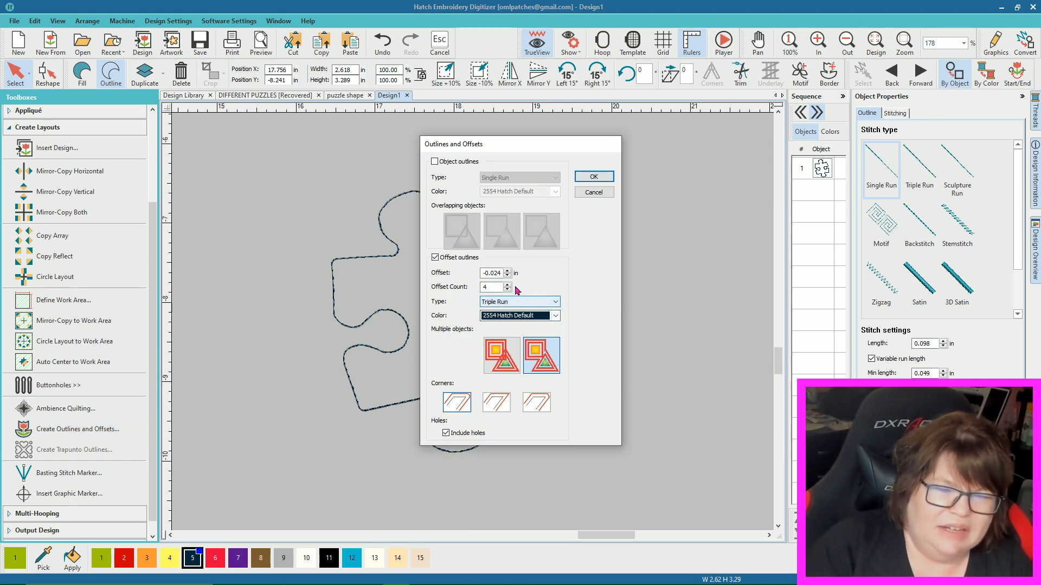
click(507, 276)
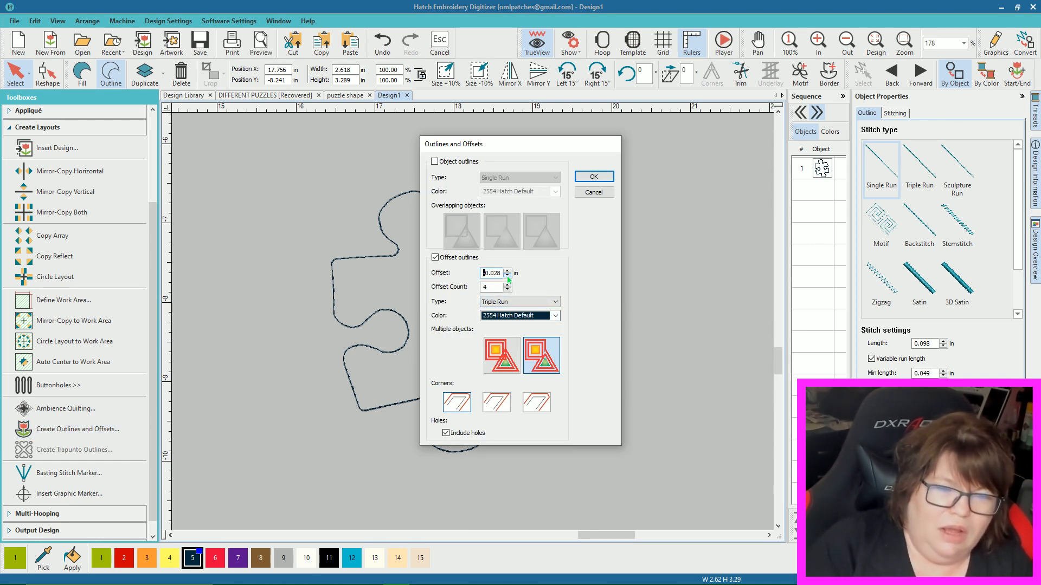
click(507, 276)
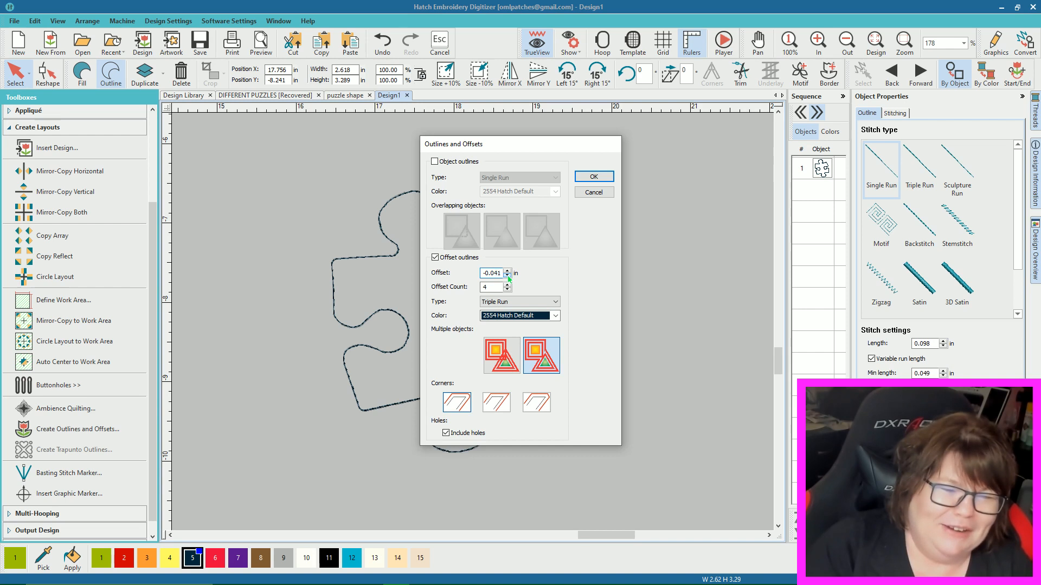
click(508, 276)
click(508, 276)
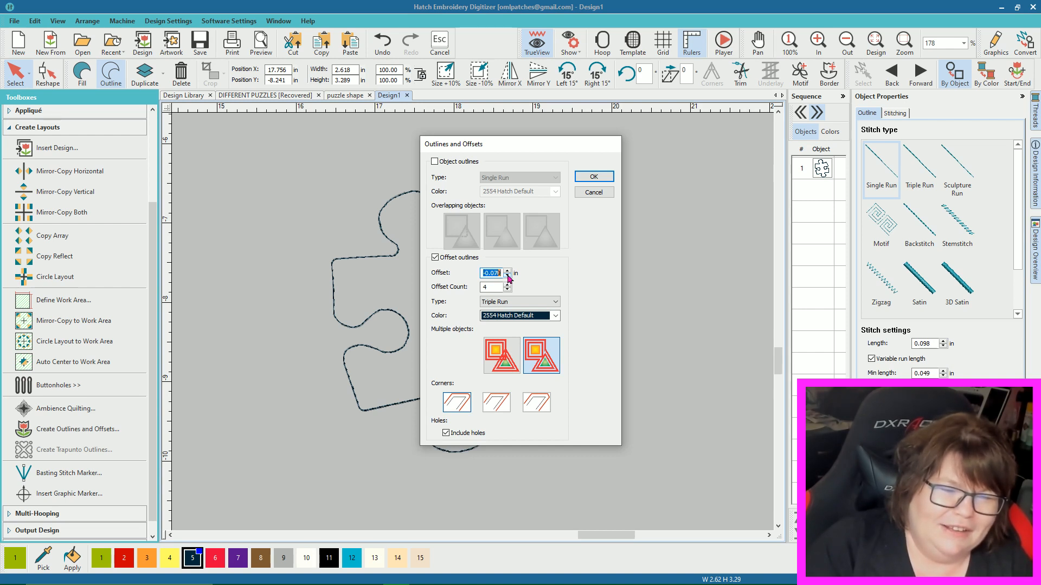
click(508, 276)
click(508, 277)
click(508, 277)
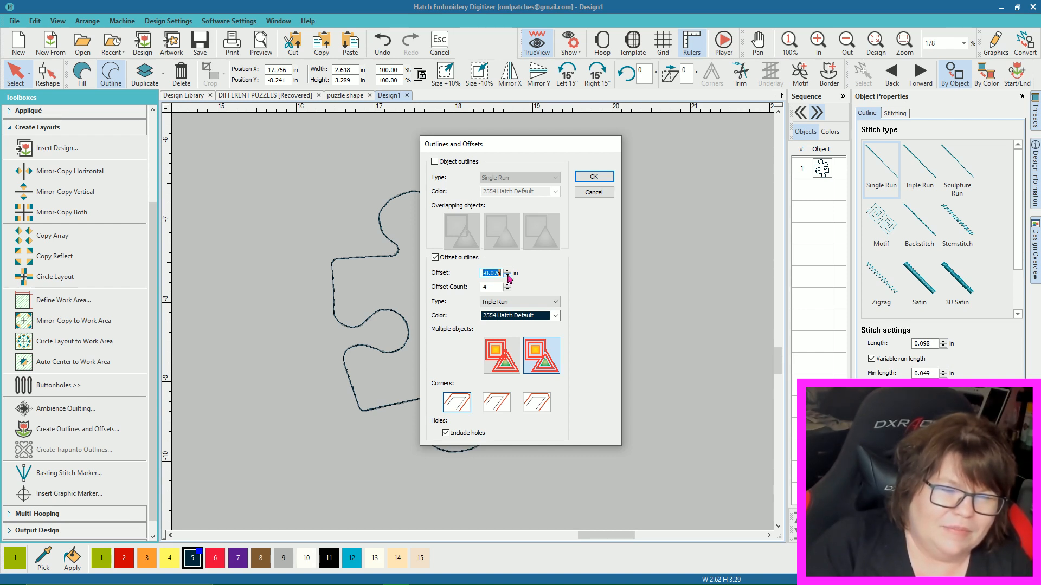
click(508, 277)
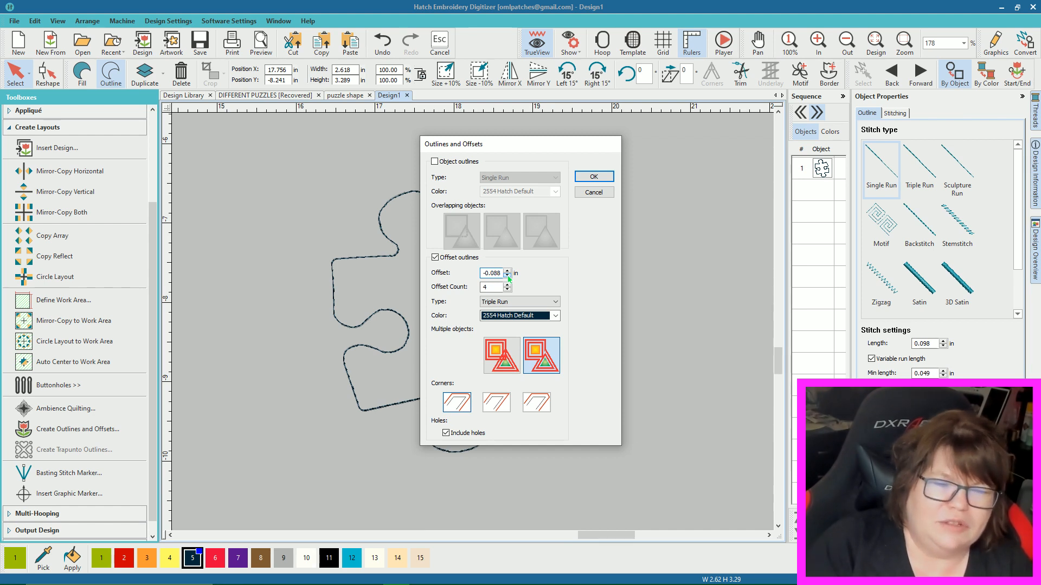
click(508, 276)
click(508, 277)
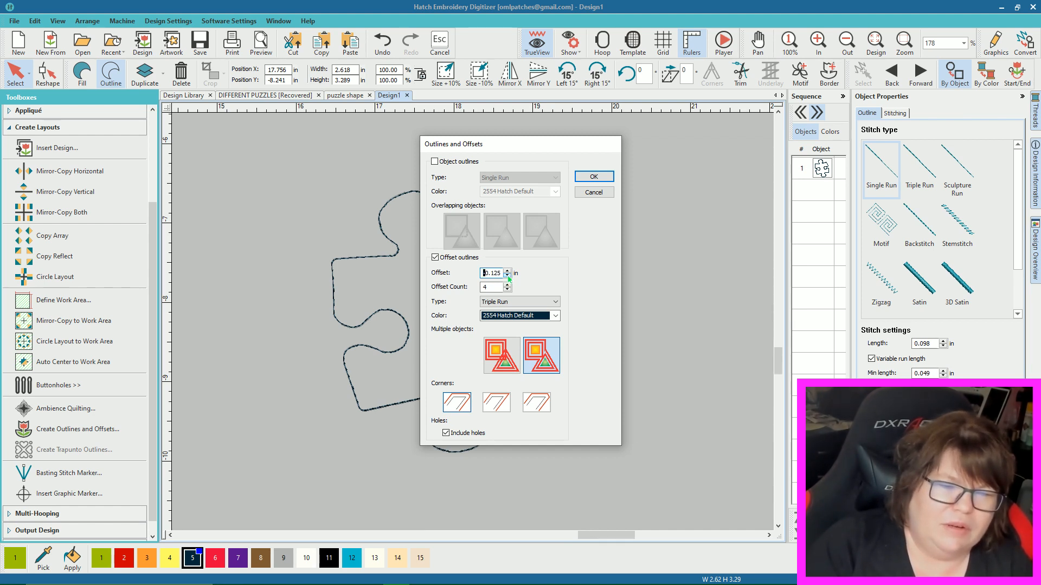
click(508, 277)
click(508, 276)
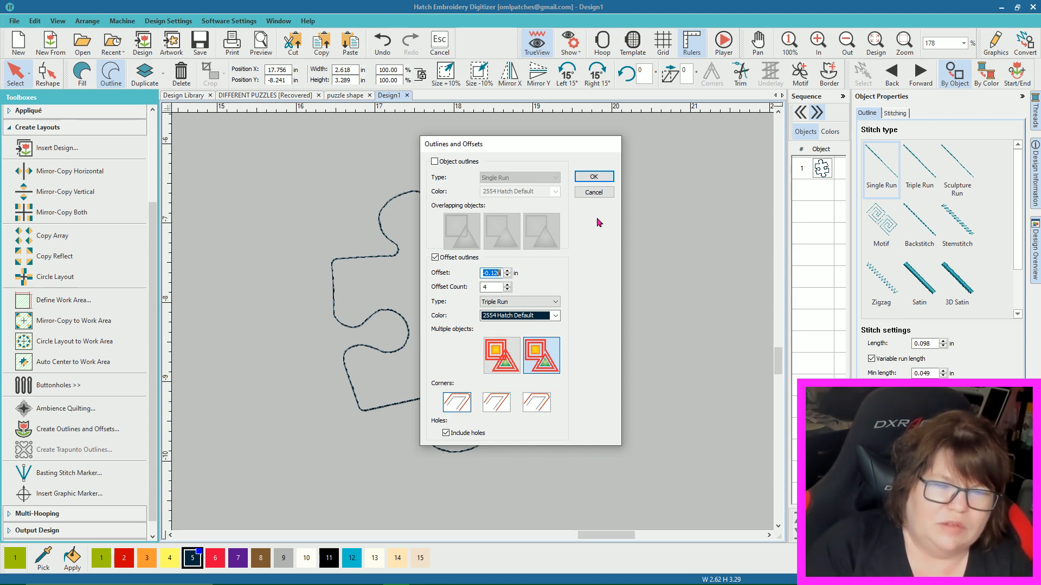
click(594, 177)
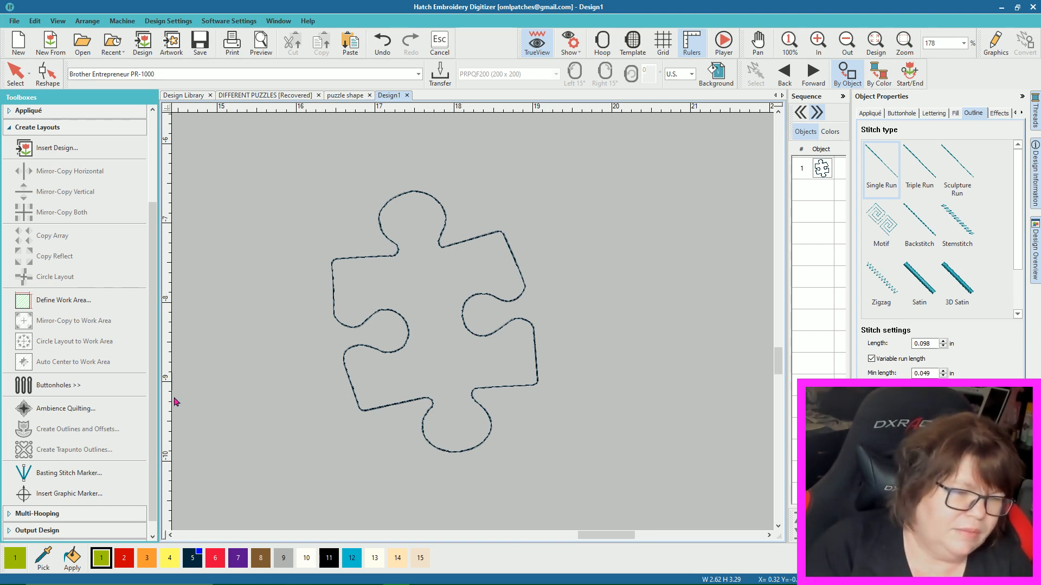
Step: Try to create four triple-run offset outlines of the puzzle piece with an offset of about -0.236 in and holes included
click(345, 370)
click(84, 427)
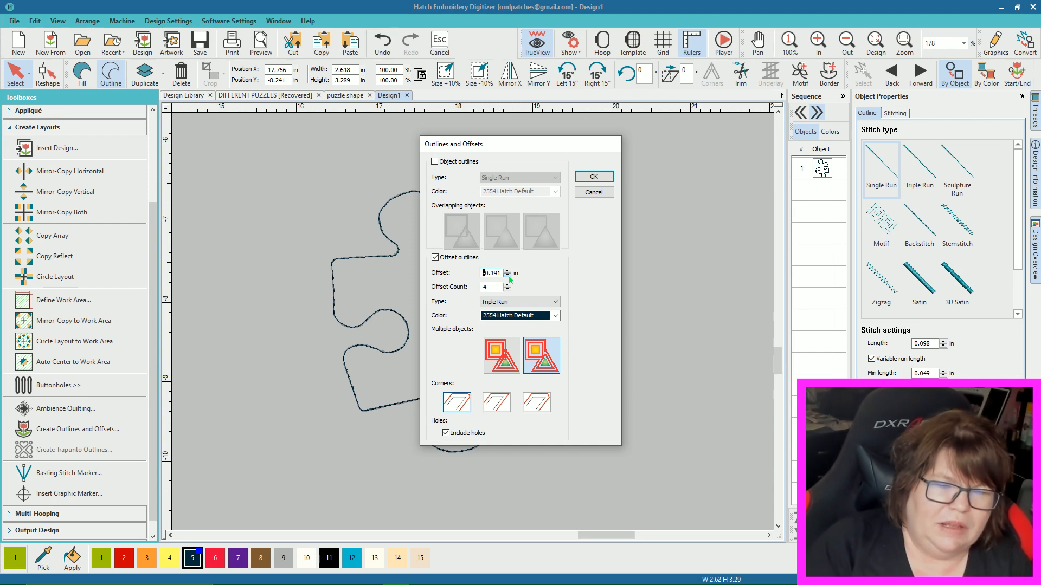
click(508, 277)
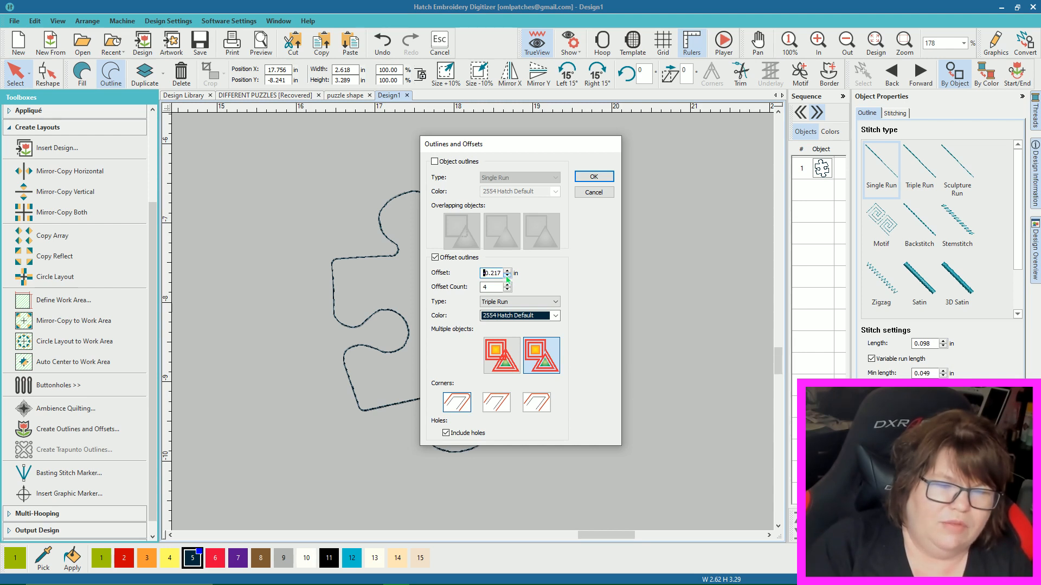
click(508, 277)
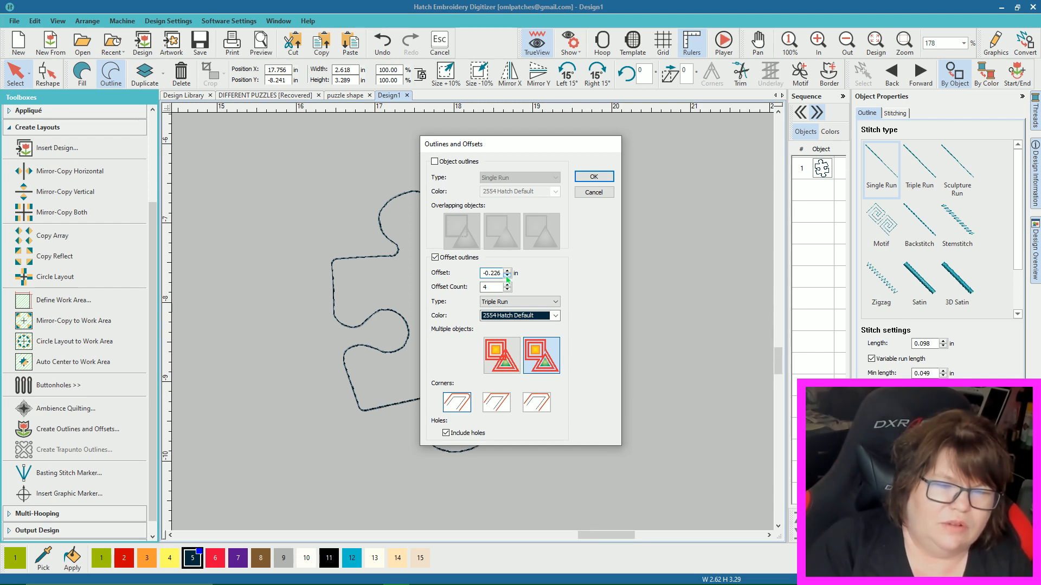
click(508, 277)
click(508, 277)
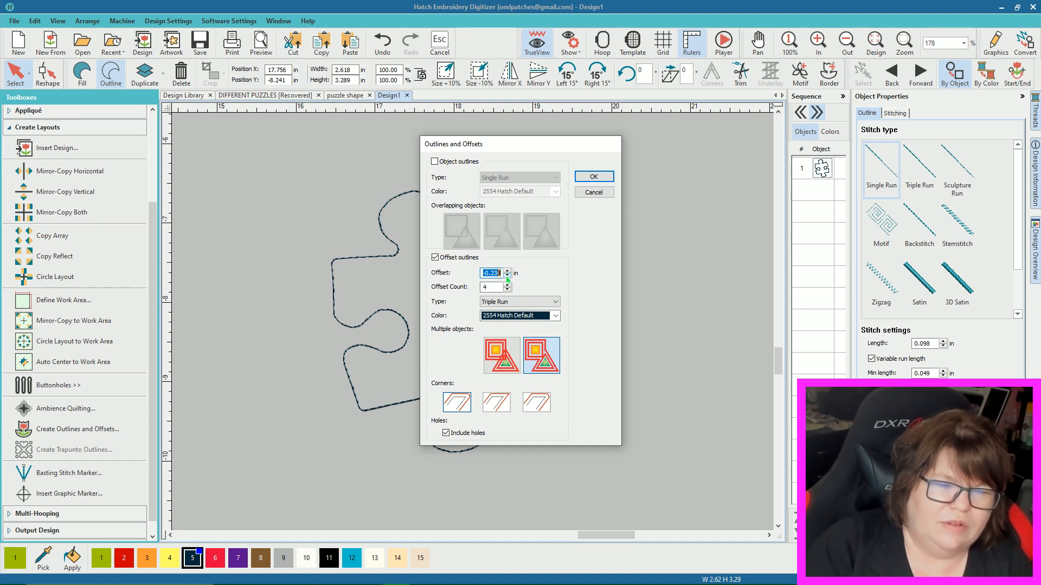
click(508, 276)
click(590, 179)
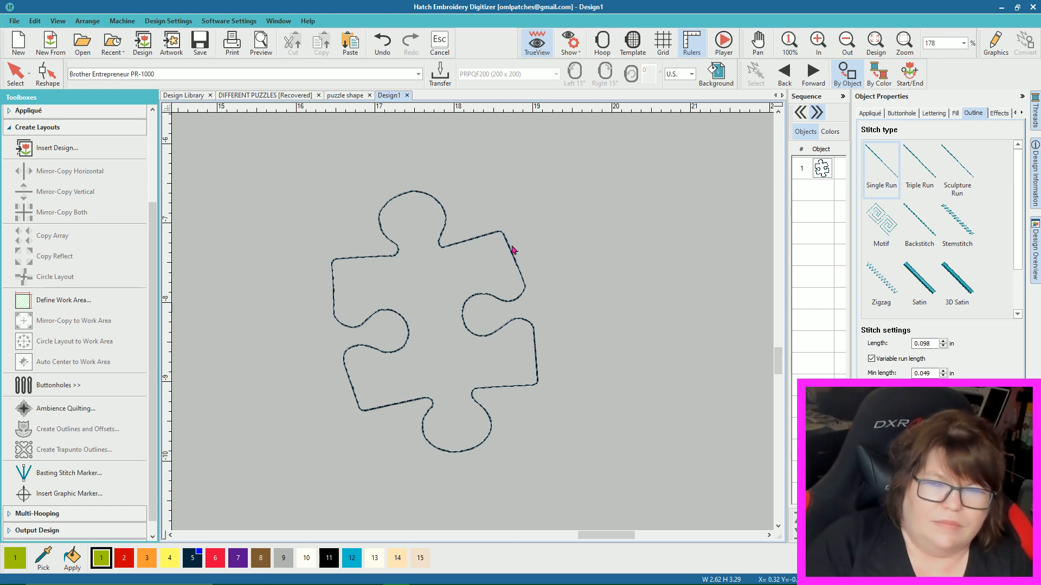
key(Escape)
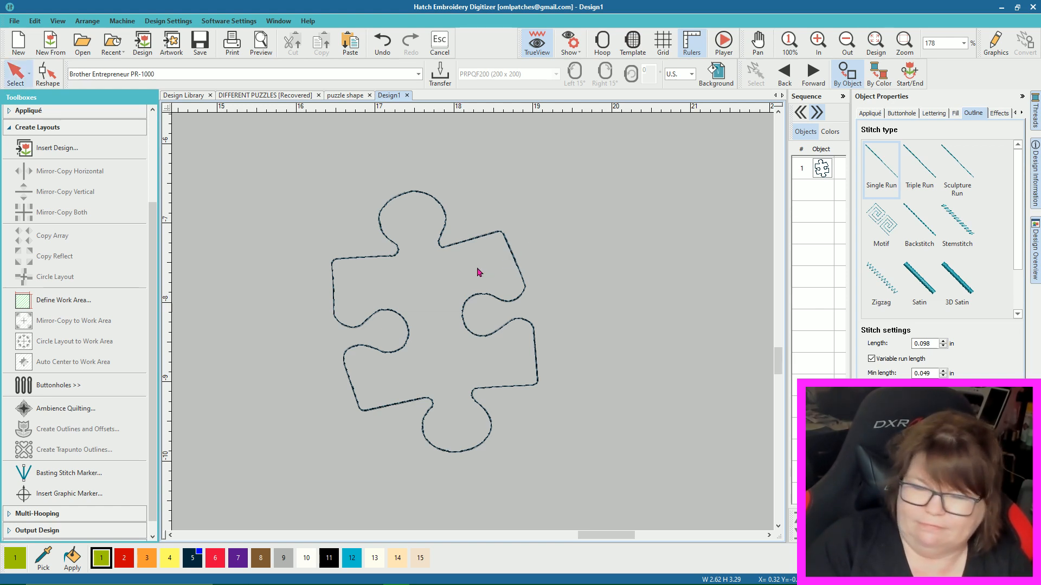
Step: Try to create the four triple-run offset outlines of the puzzle piece with the offset set to -0.5 in
click(506, 242)
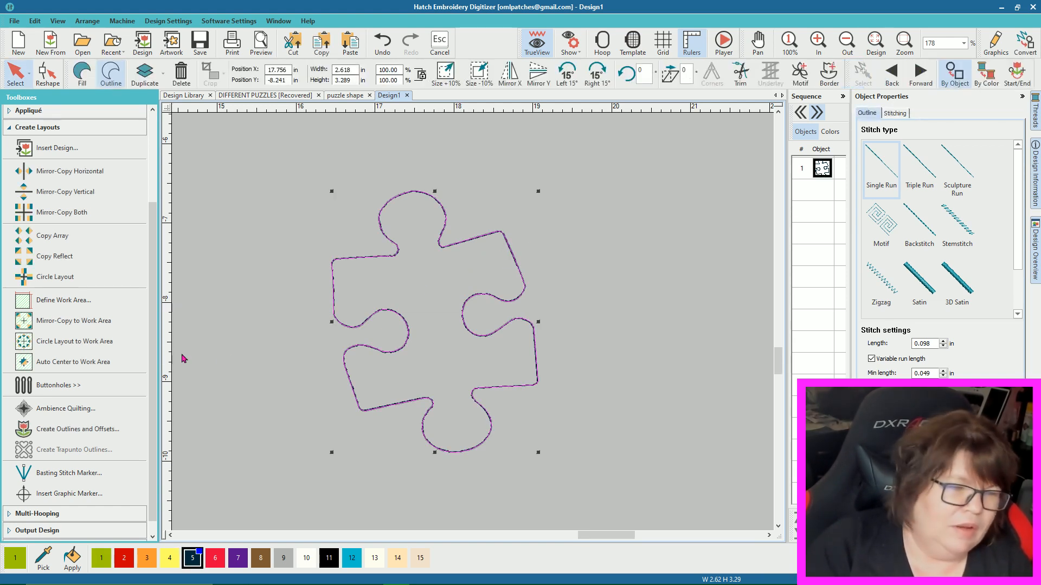
click(74, 429)
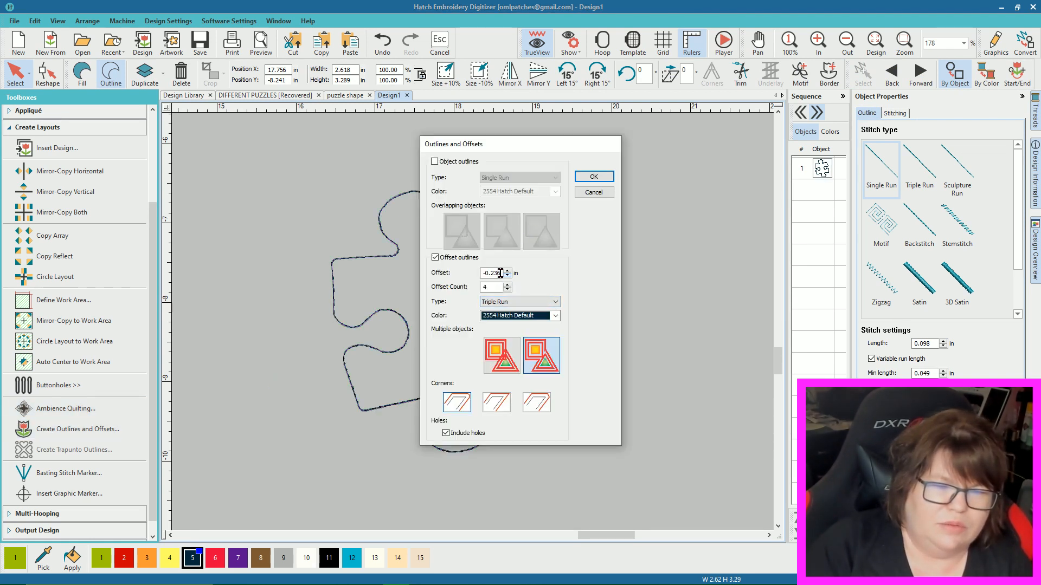
key(BackSpace)
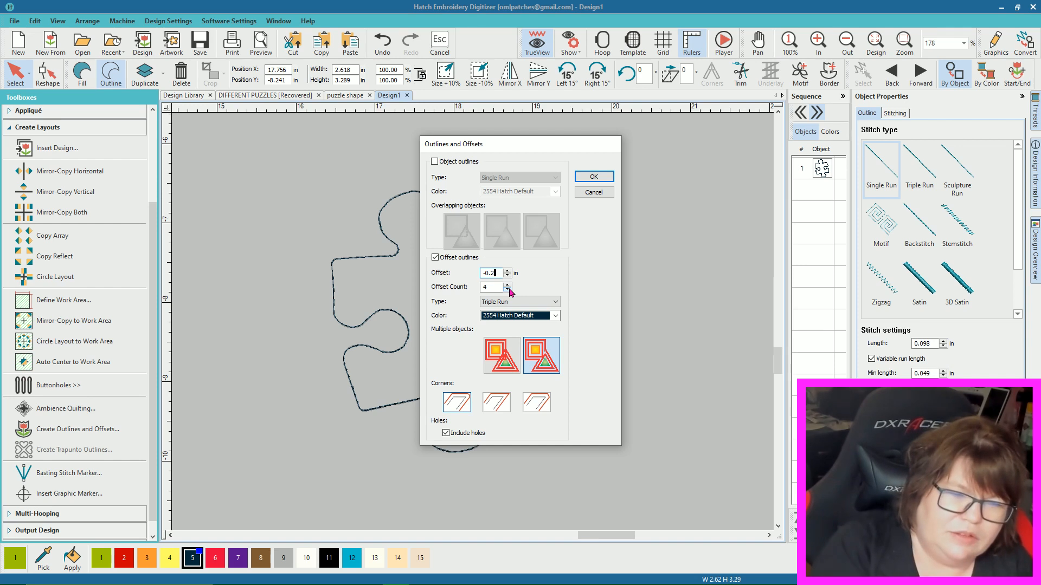
text(5)
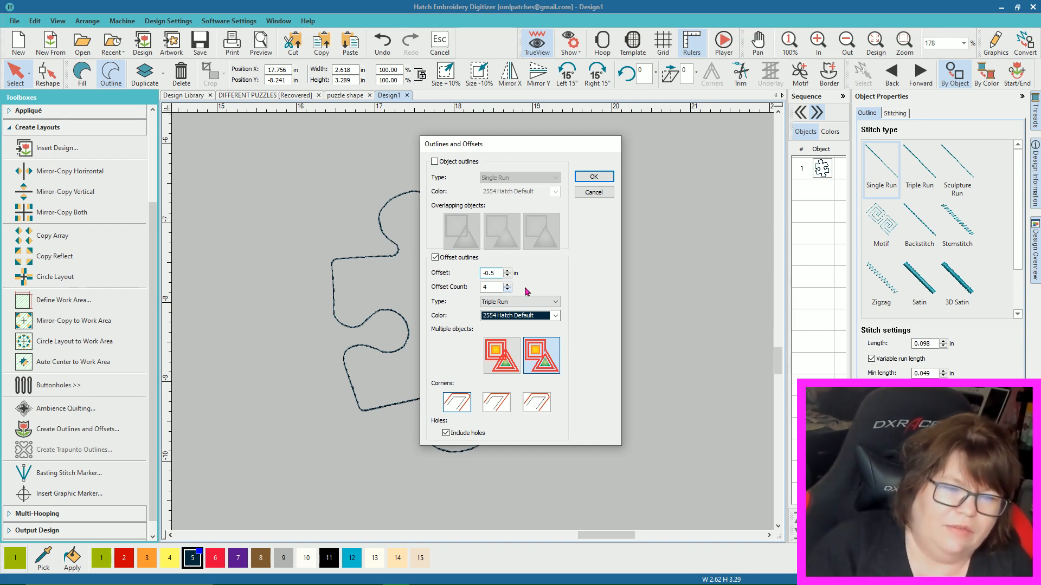
click(591, 179)
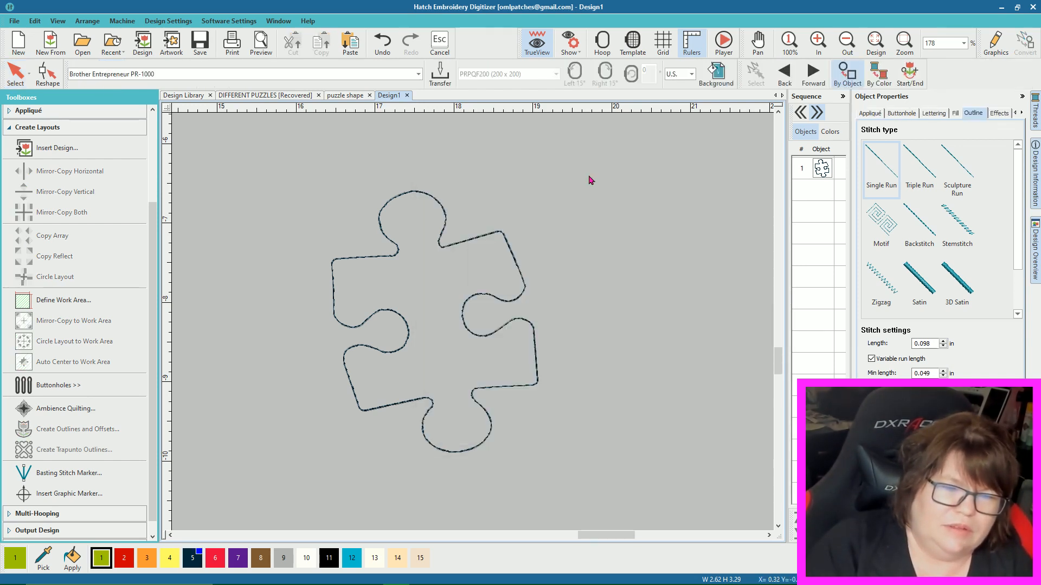
click(494, 233)
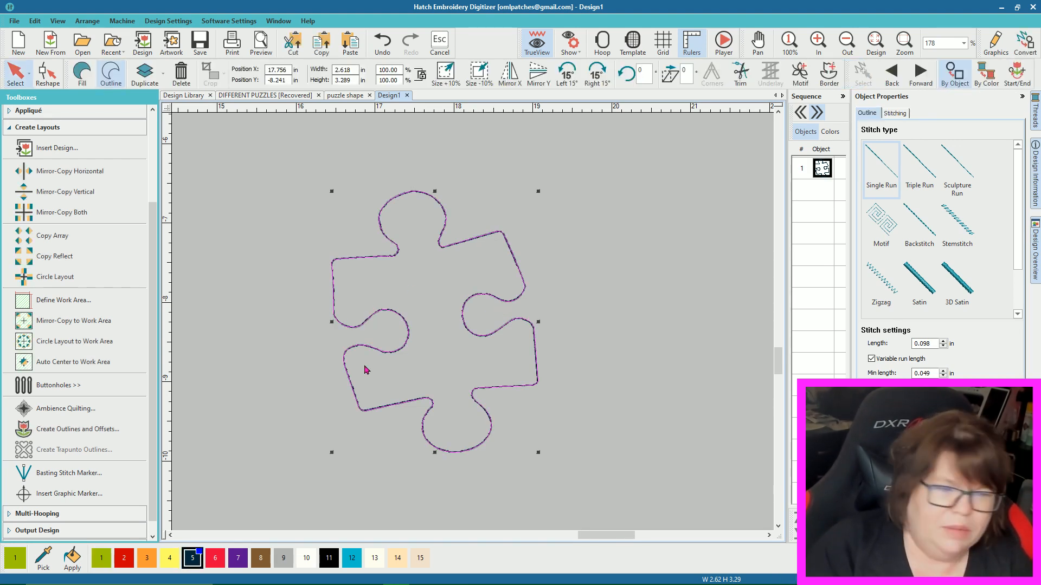
click(81, 431)
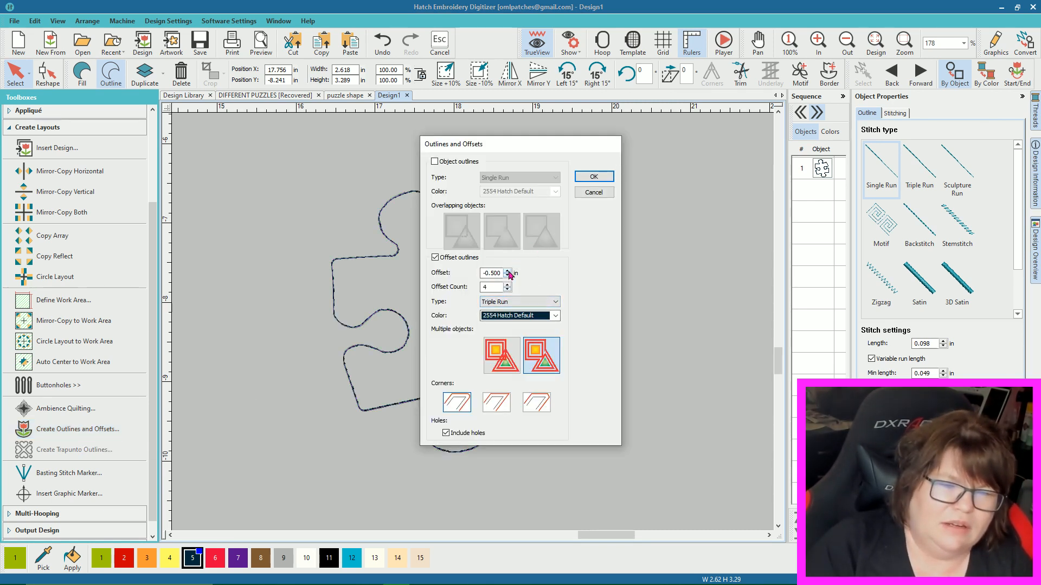
click(593, 192)
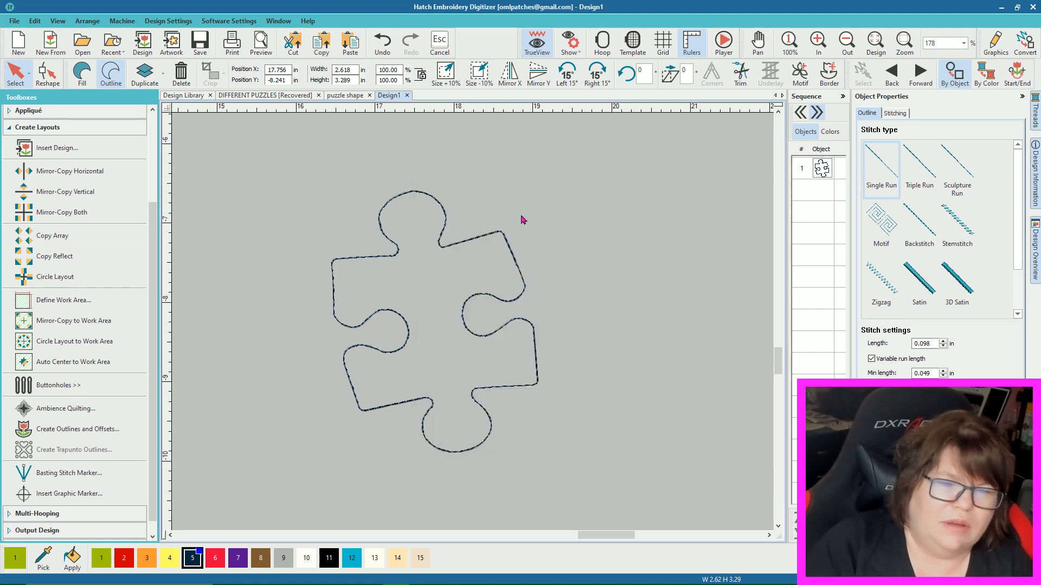
Step: Scale the puzzle-piece outline up proportionally to about 6.7 in wide and 8.4 in high
click(442, 249)
scroll(474, 327, down, 2)
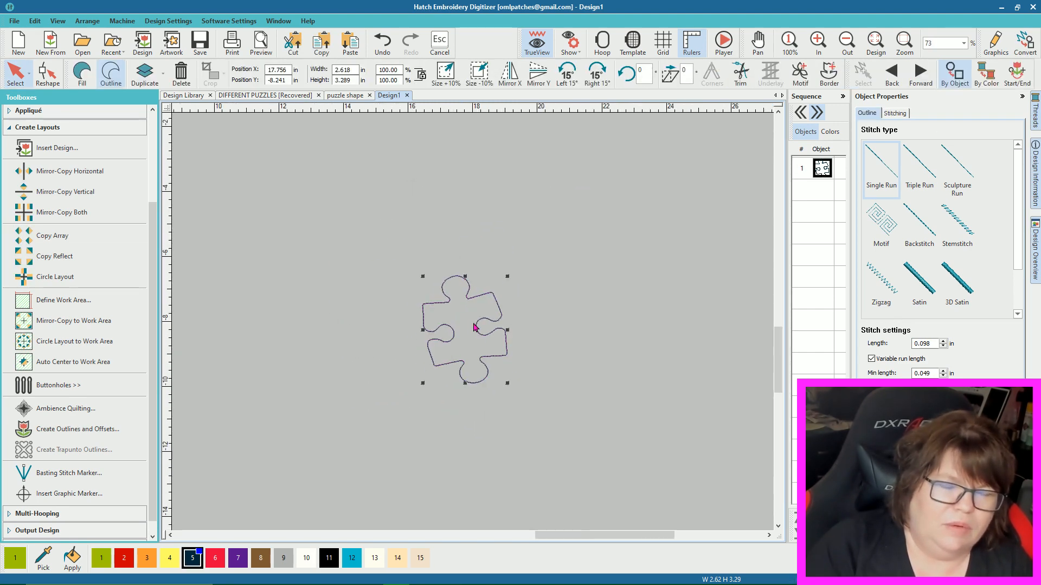
drag(502, 386, 613, 453)
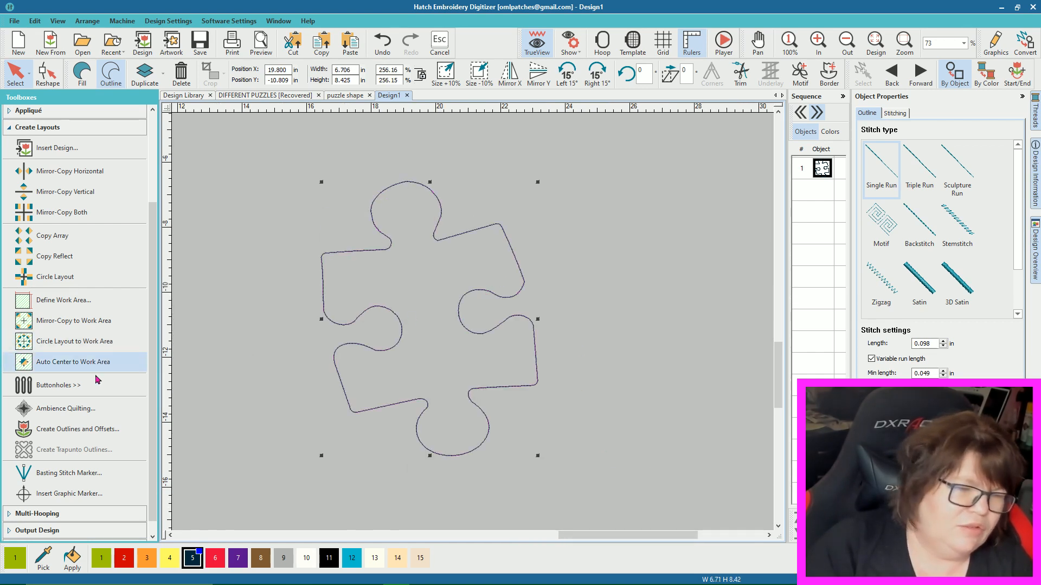
Step: Try to create four triple-run offset outlines of the enlarged puzzle piece at -0.5 in with holes included
click(77, 429)
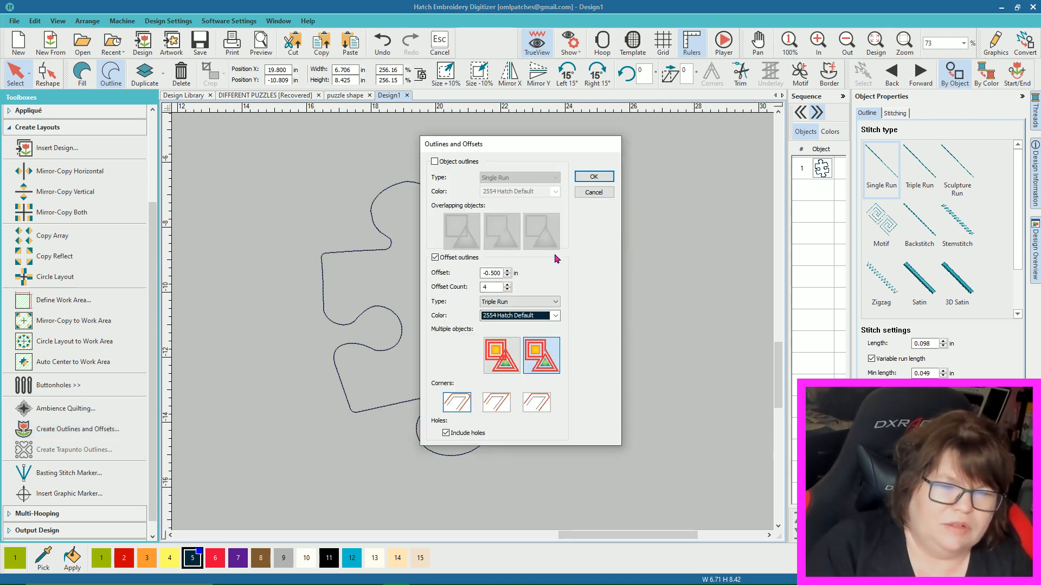
click(590, 177)
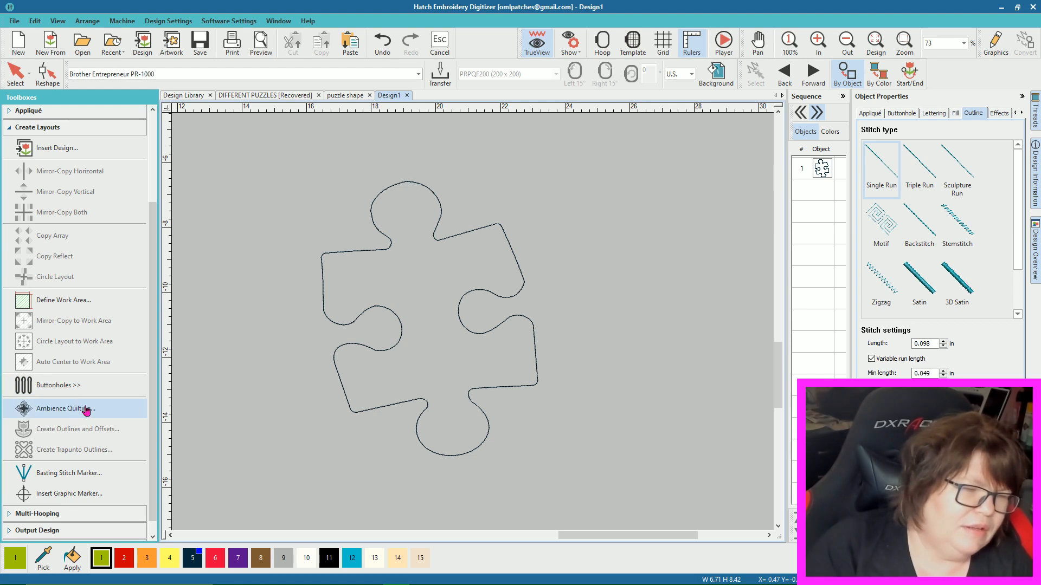
Step: Create a single triple-run offset outline of the enlarged puzzle piece at -0.5 in, without including holes
click(352, 349)
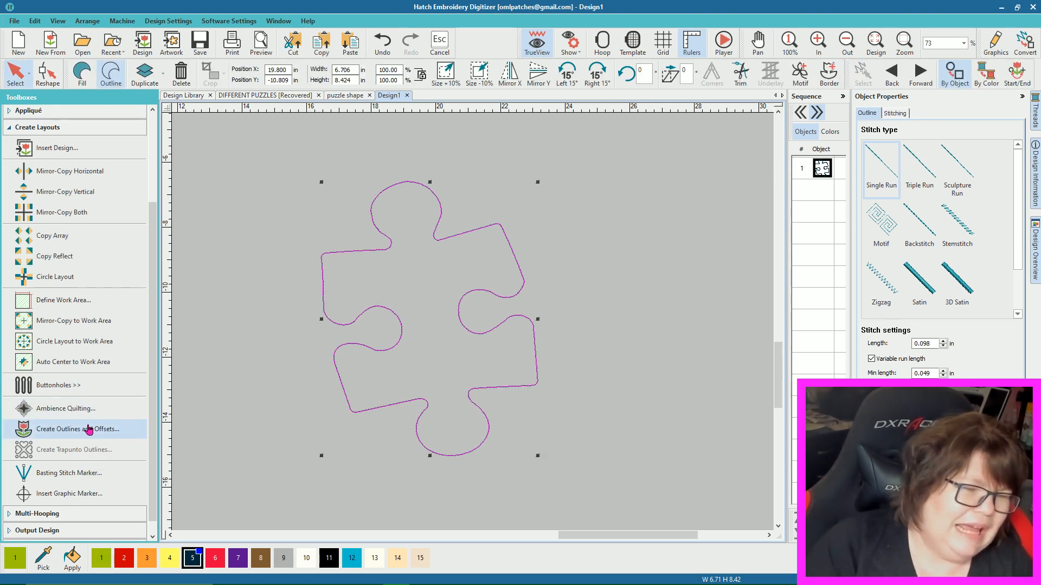
click(77, 429)
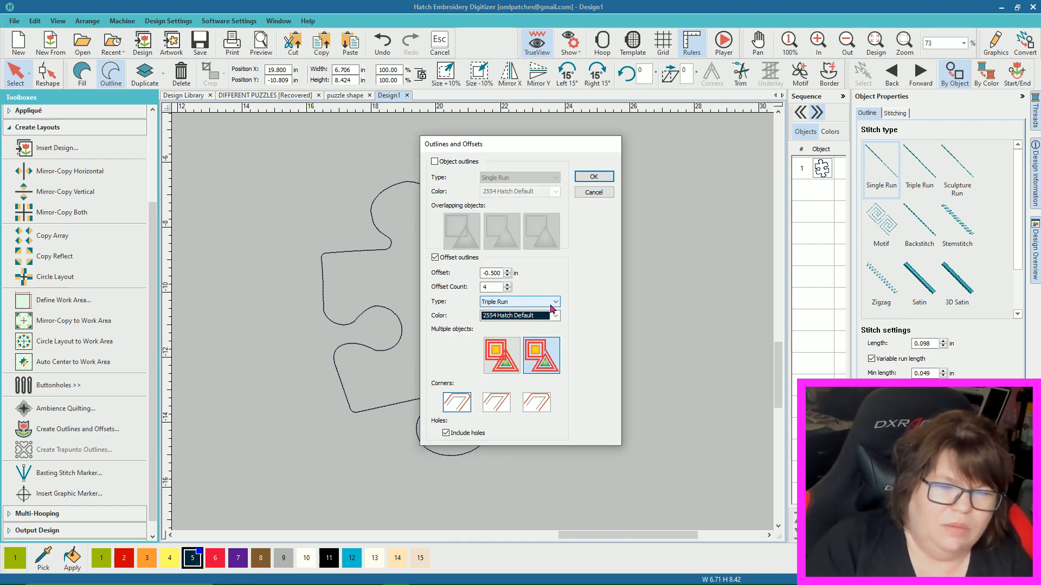
click(507, 271)
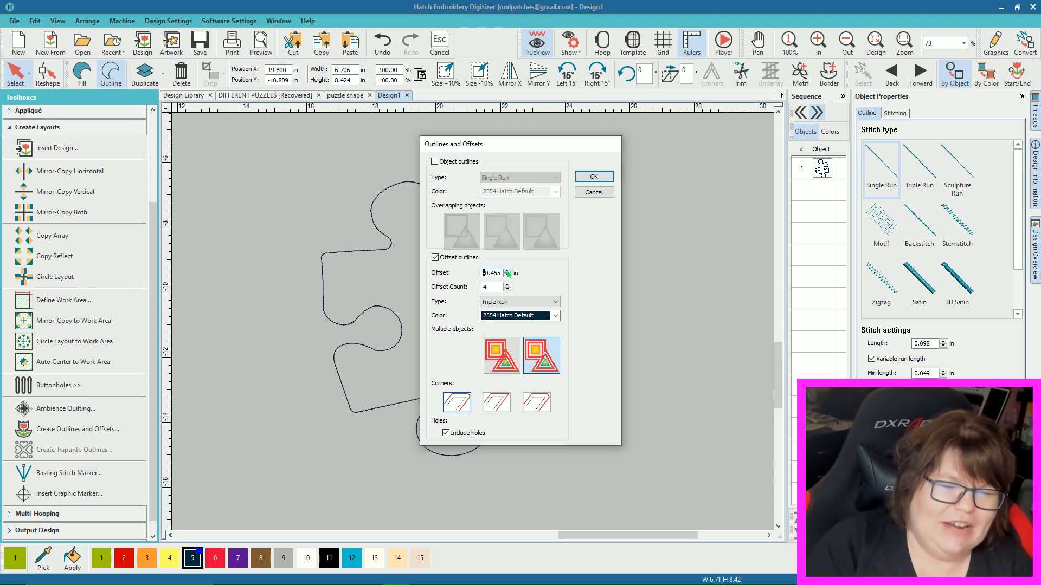
click(508, 271)
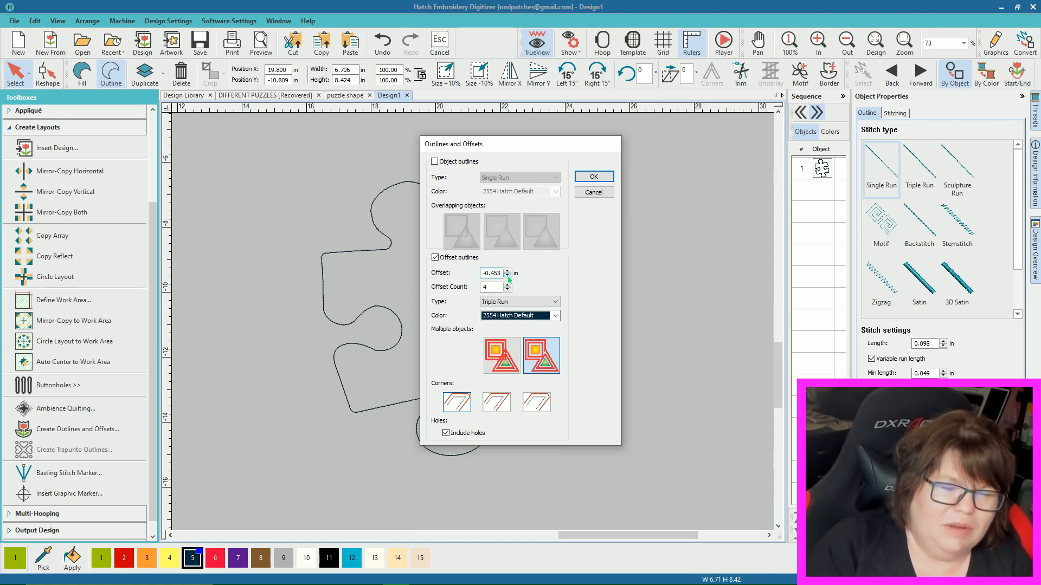
click(508, 276)
click(508, 276)
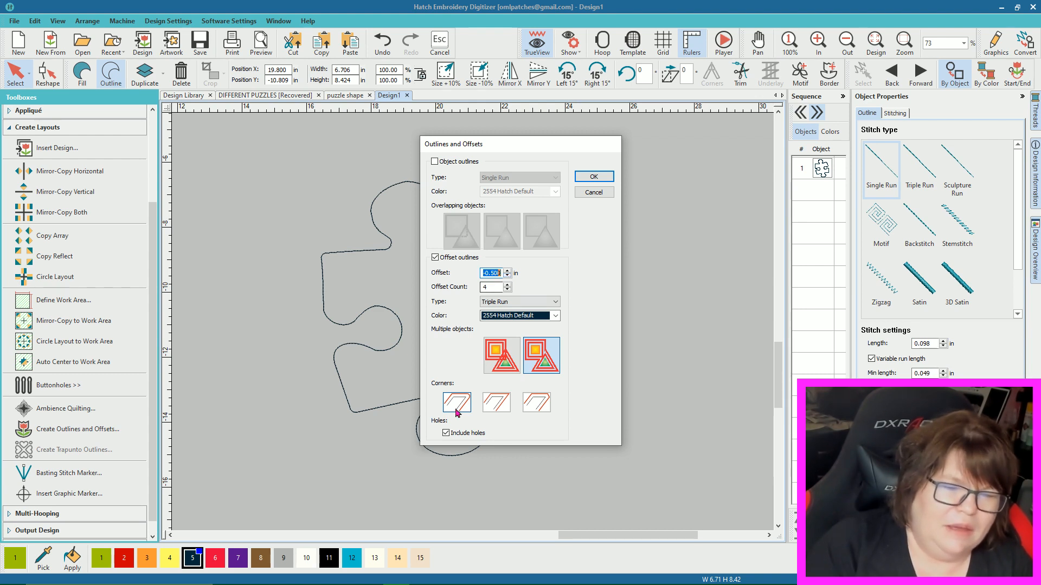
click(446, 433)
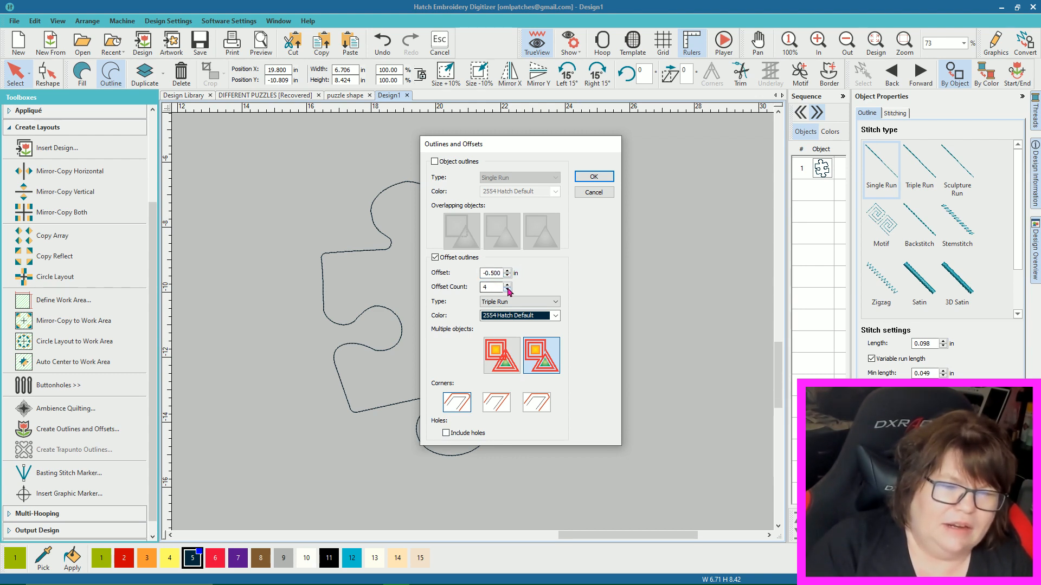
click(508, 290)
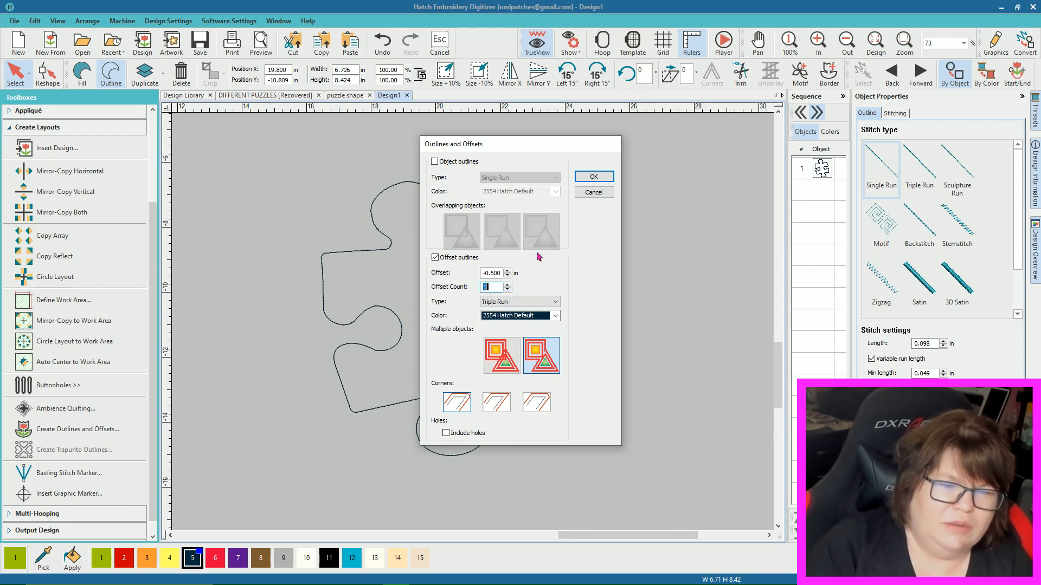
click(592, 175)
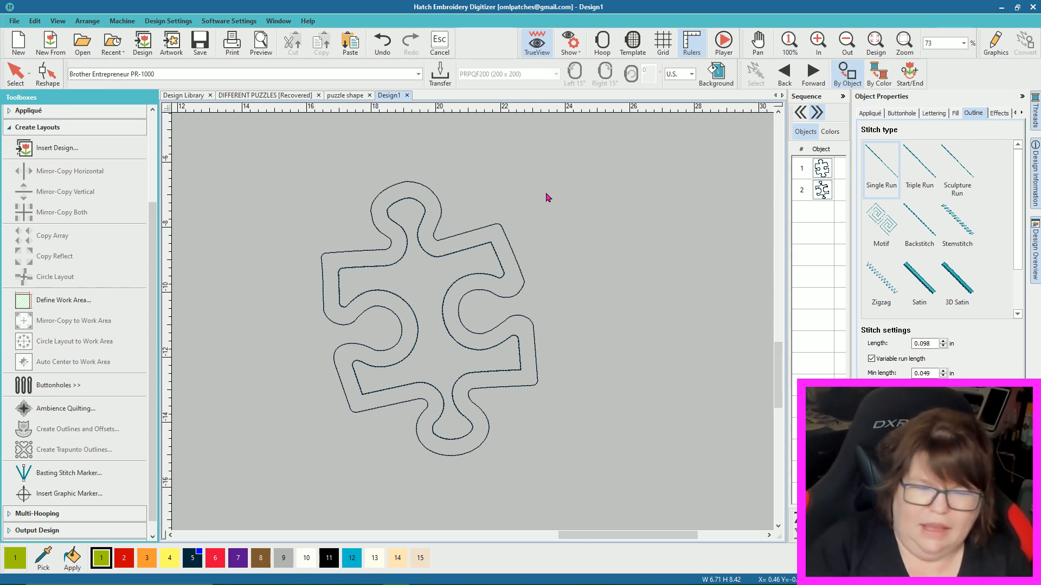
Step: Select the inner triple-run offset outline and delete it, leaving the outer puzzle-piece outline
click(464, 253)
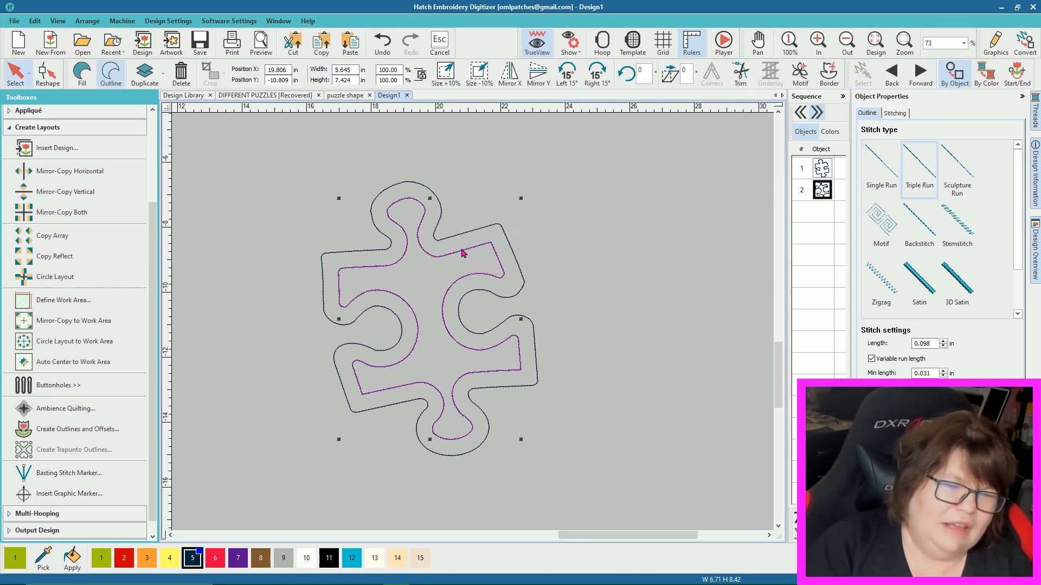
click(593, 288)
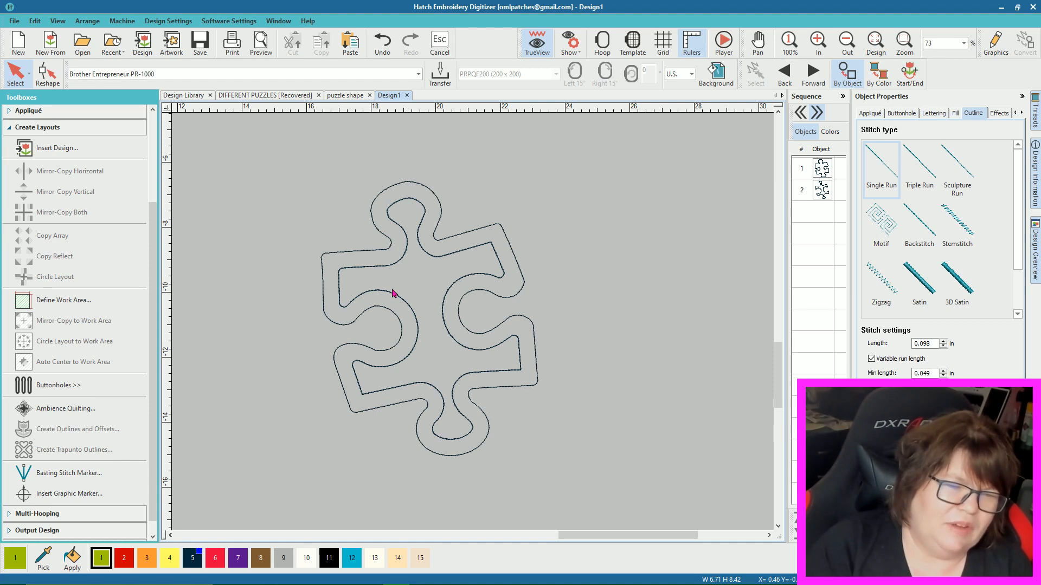
click(434, 262)
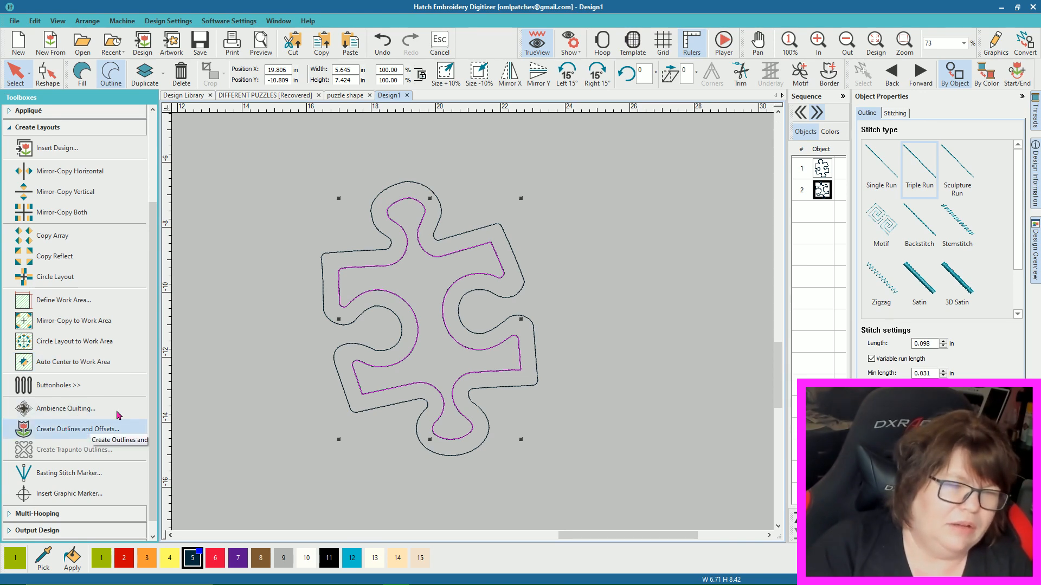
click(325, 255)
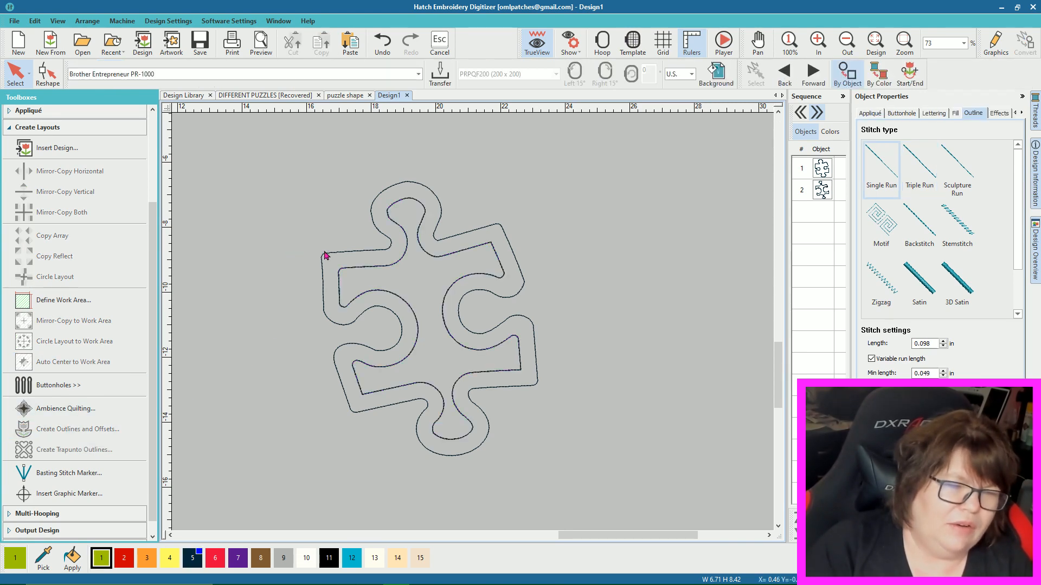
click(385, 267)
key(Delete)
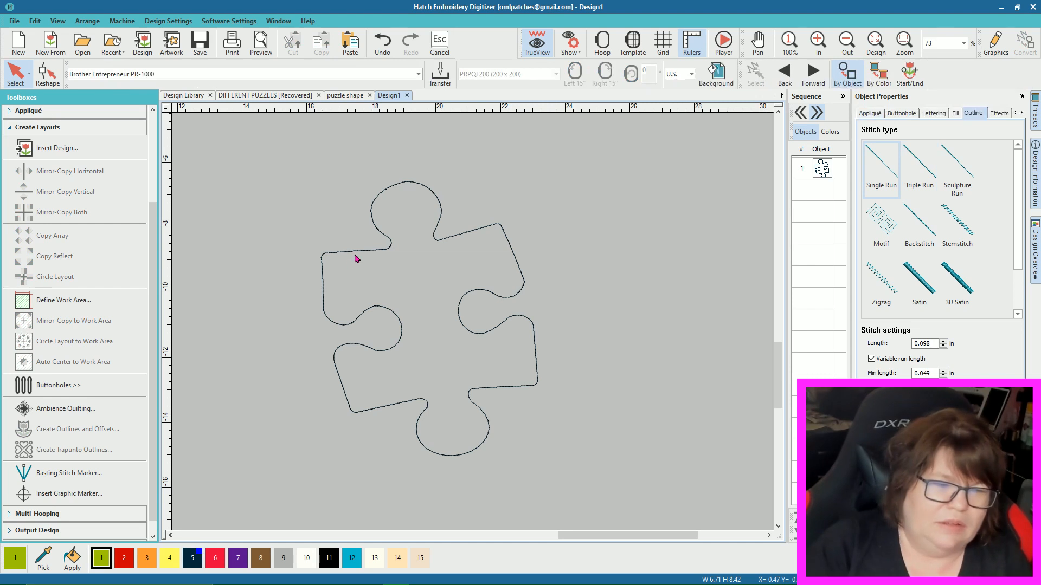
Step: Create three single-run offset outlines of the large puzzle piece at -0.3 in, without including holes
click(358, 252)
click(77, 429)
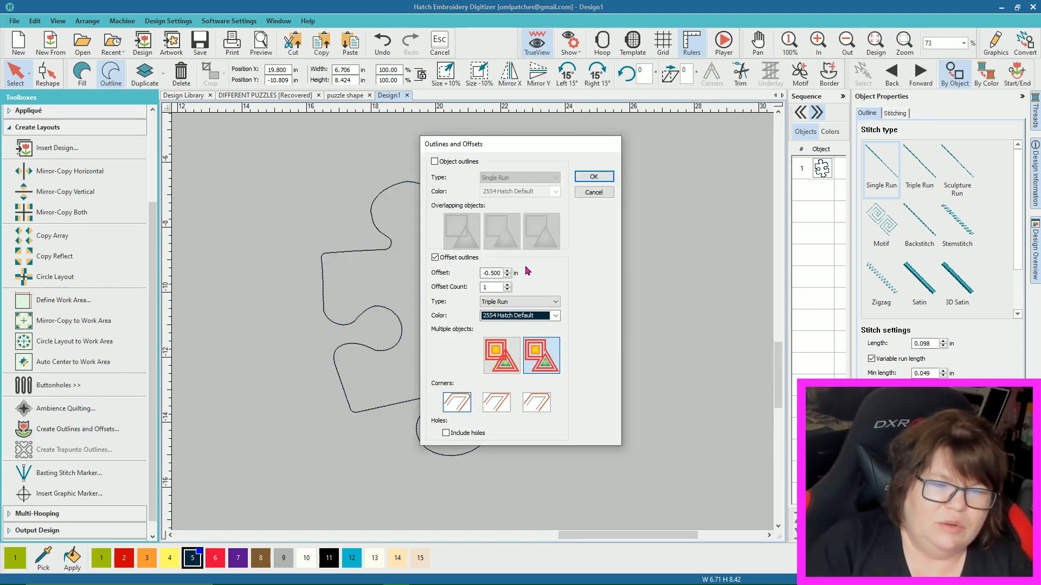
click(507, 276)
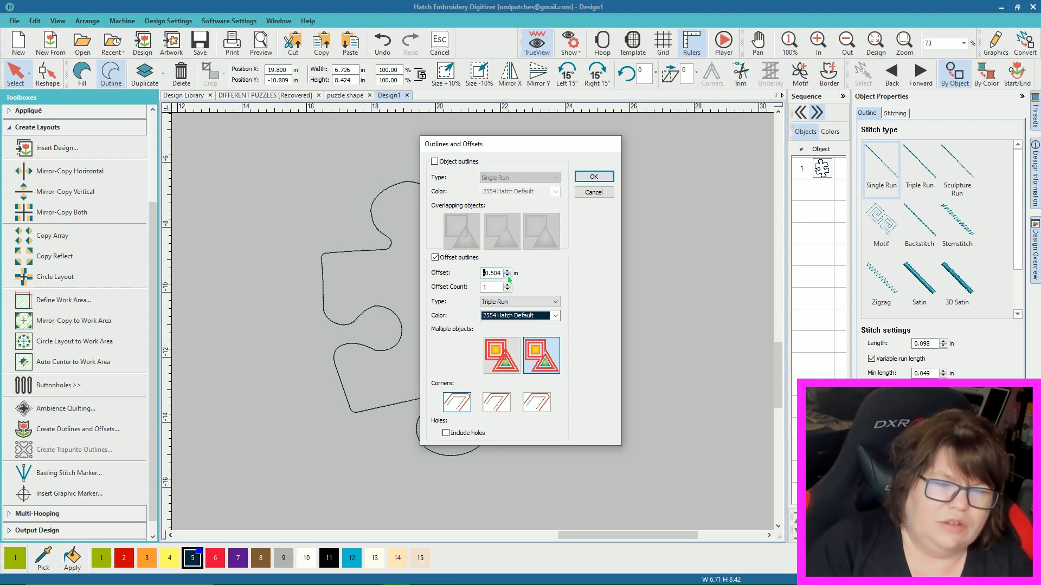
click(507, 276)
click(501, 272)
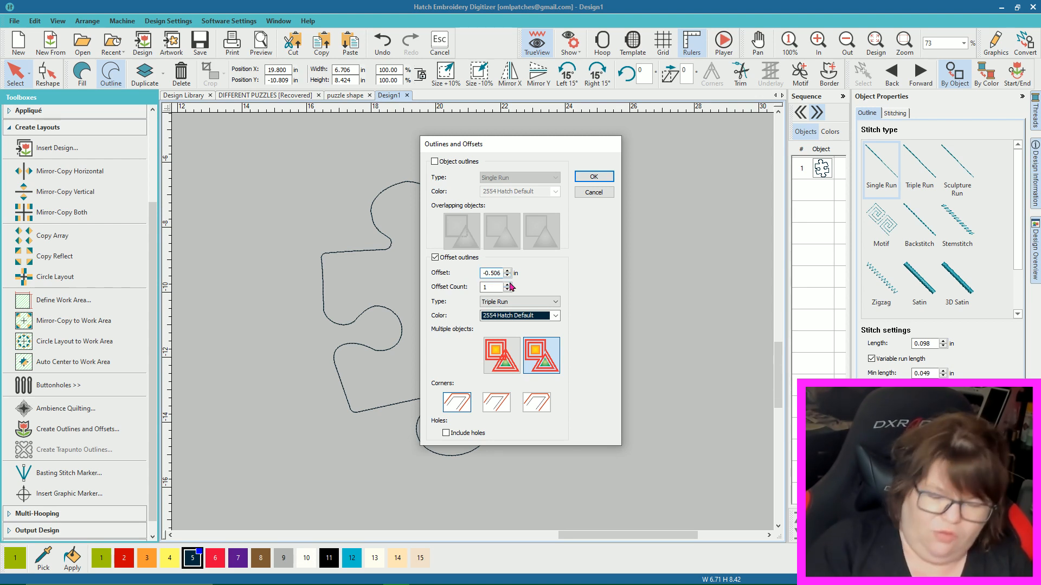
key(BackSpace)
key(BackSpace)
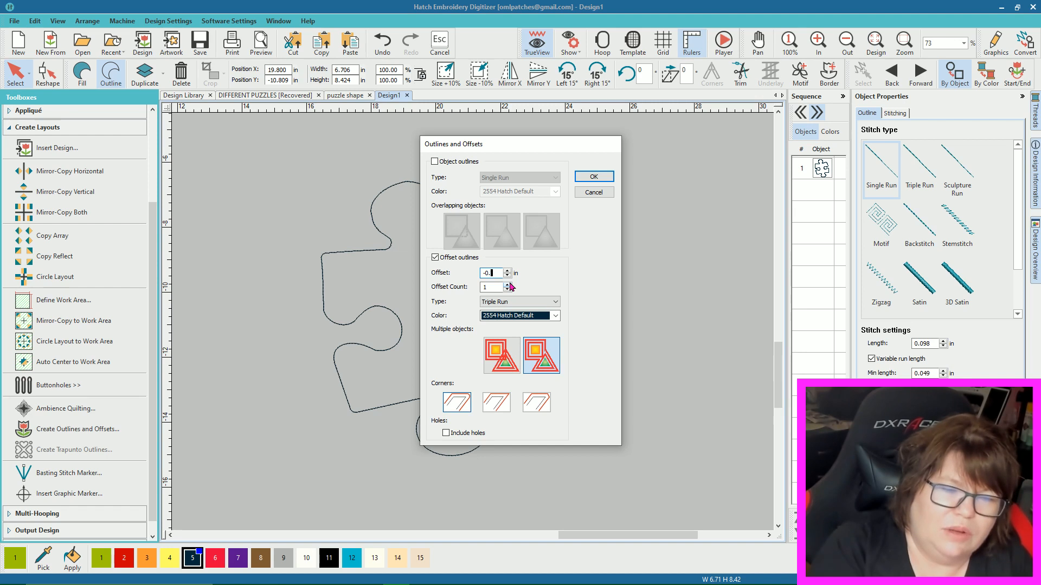
text(300)
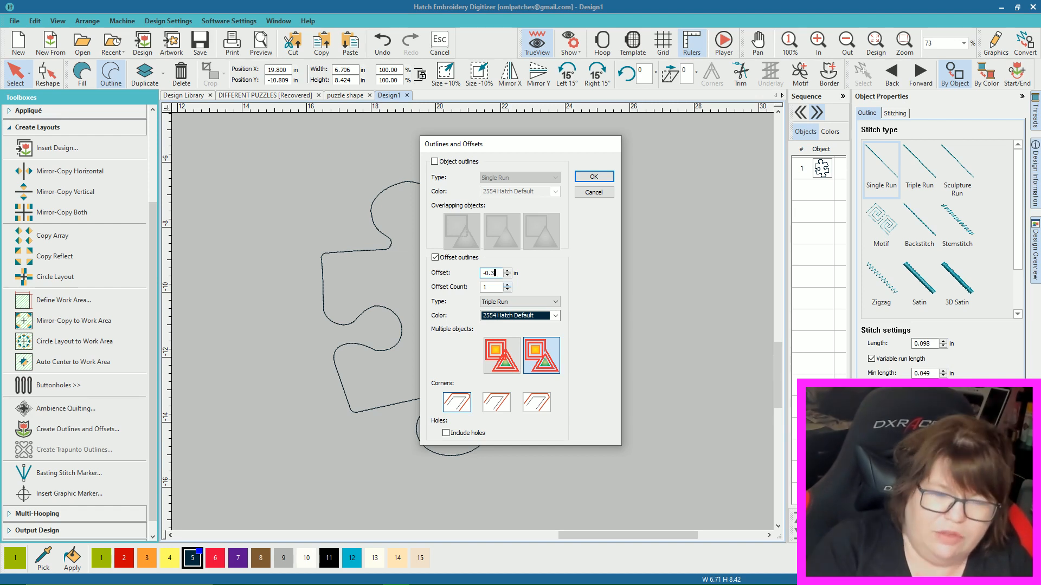
click(507, 286)
click(552, 302)
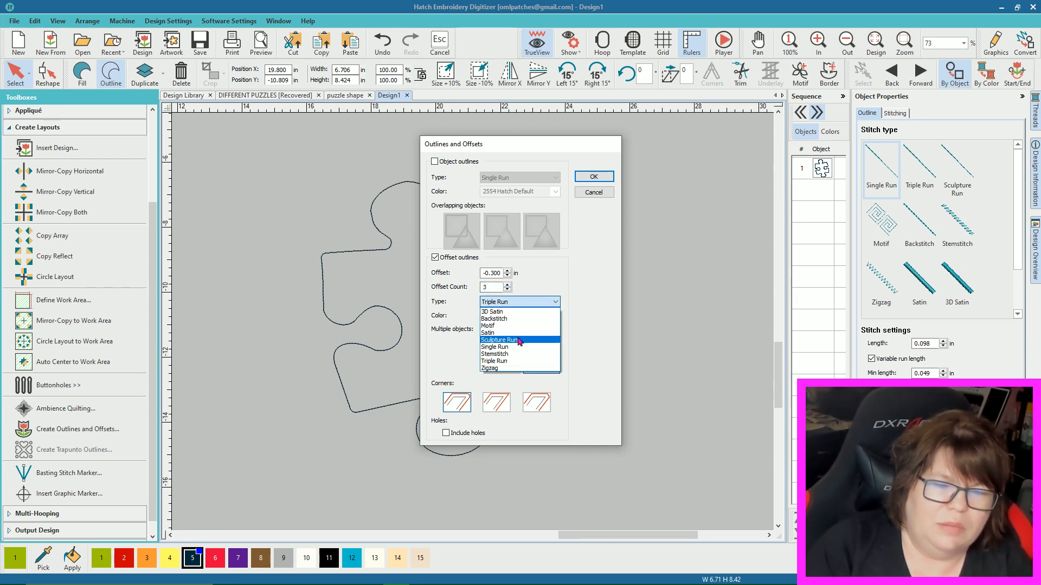
click(514, 347)
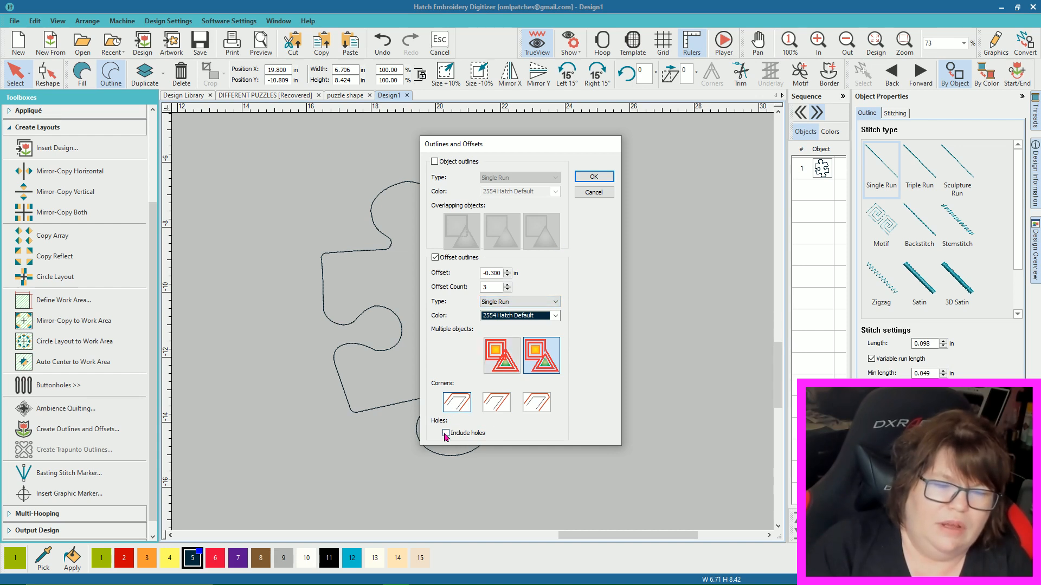
click(594, 177)
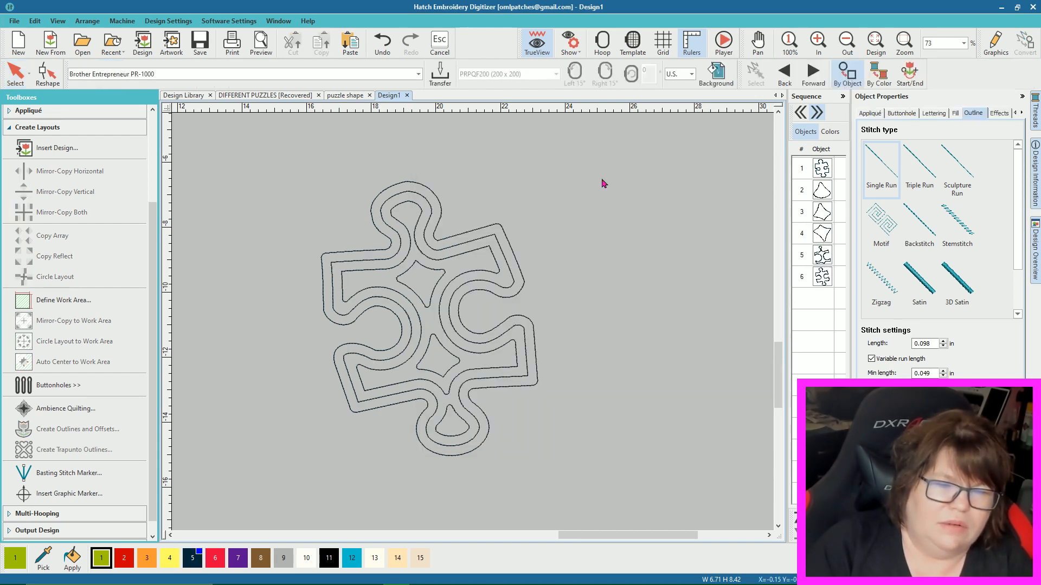
key(Escape)
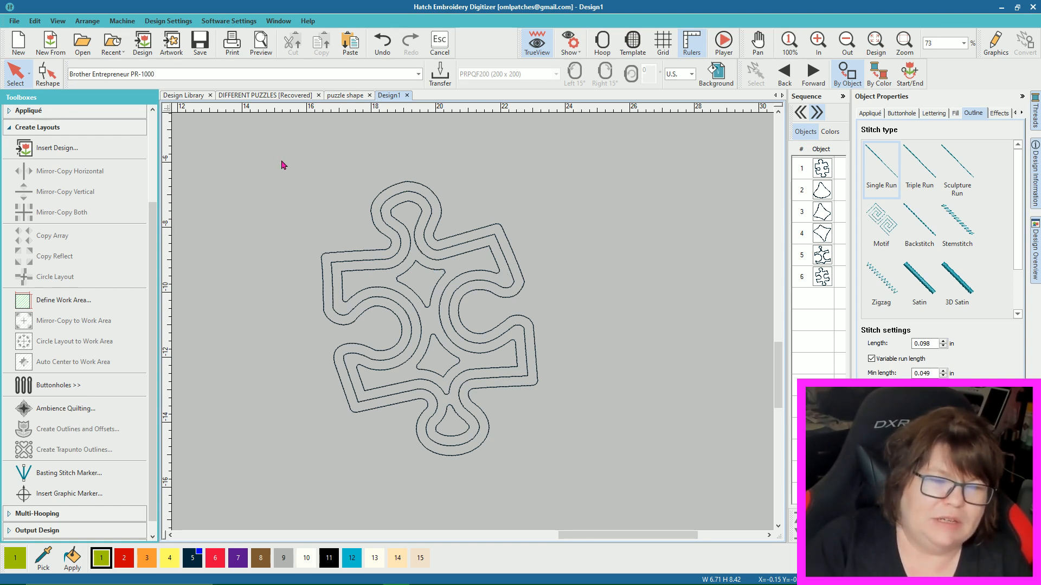
Step: Scale all the puzzle-piece objects down proportionally to about 4.12 in wide and 5.18 in high, and move them toward the middle of the work area
key(ctrl+a)
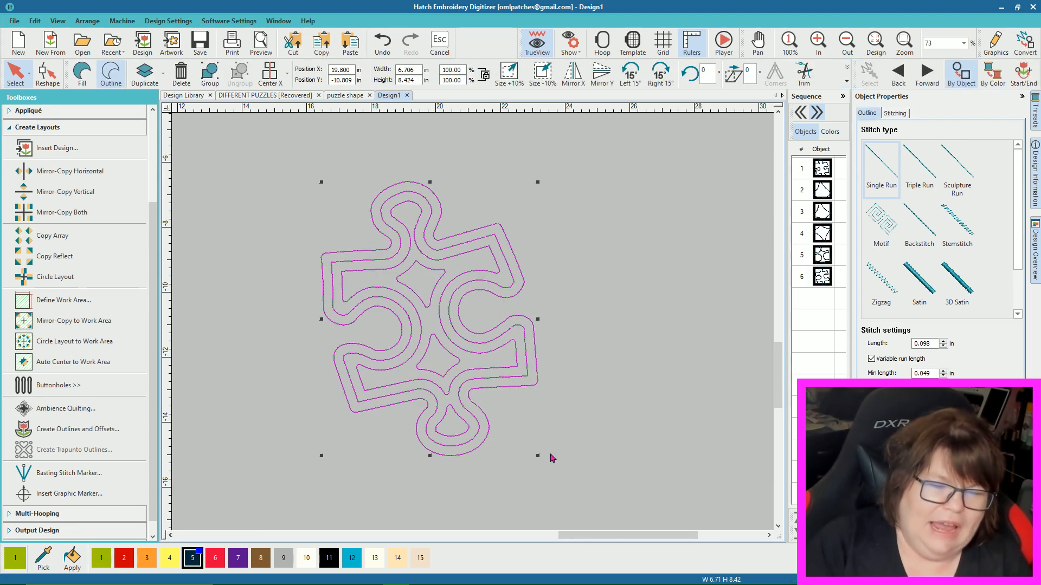
drag(537, 455, 455, 350)
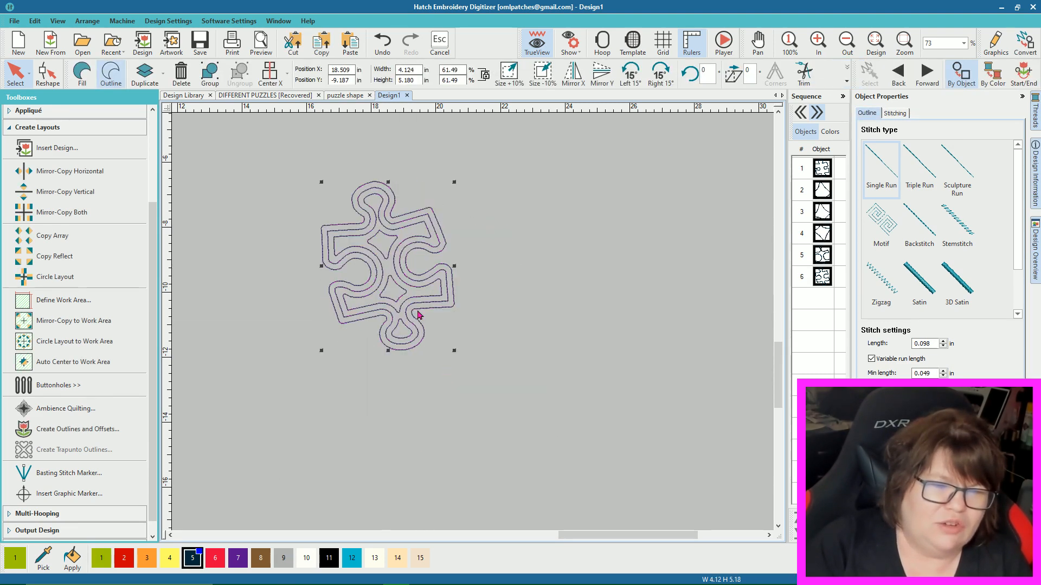
drag(410, 283, 512, 329)
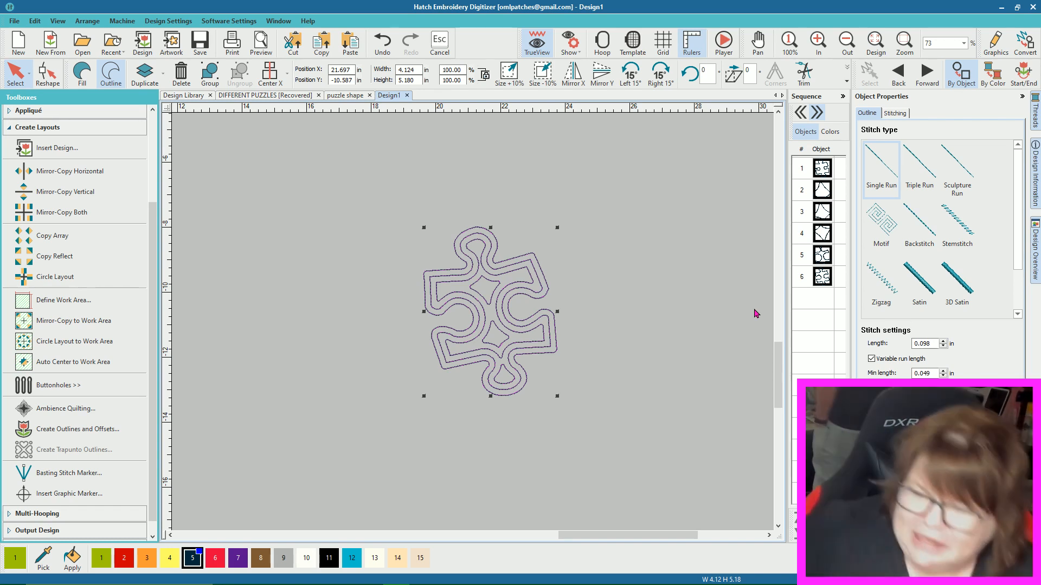
click(631, 300)
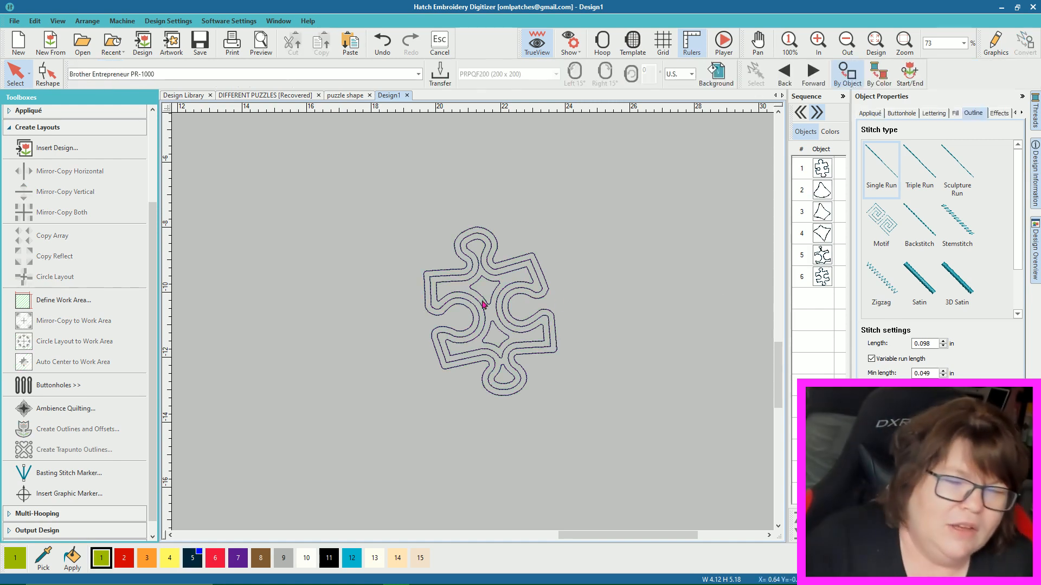
Step: Convert the two inner diamond-like outlines of the puzzle piece to filled shapes
click(486, 289)
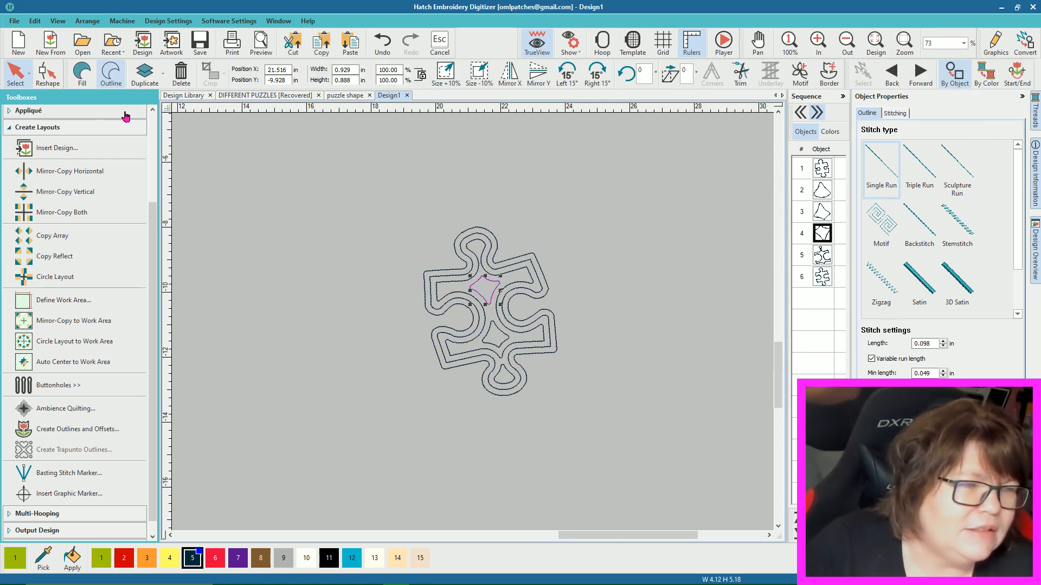
click(81, 81)
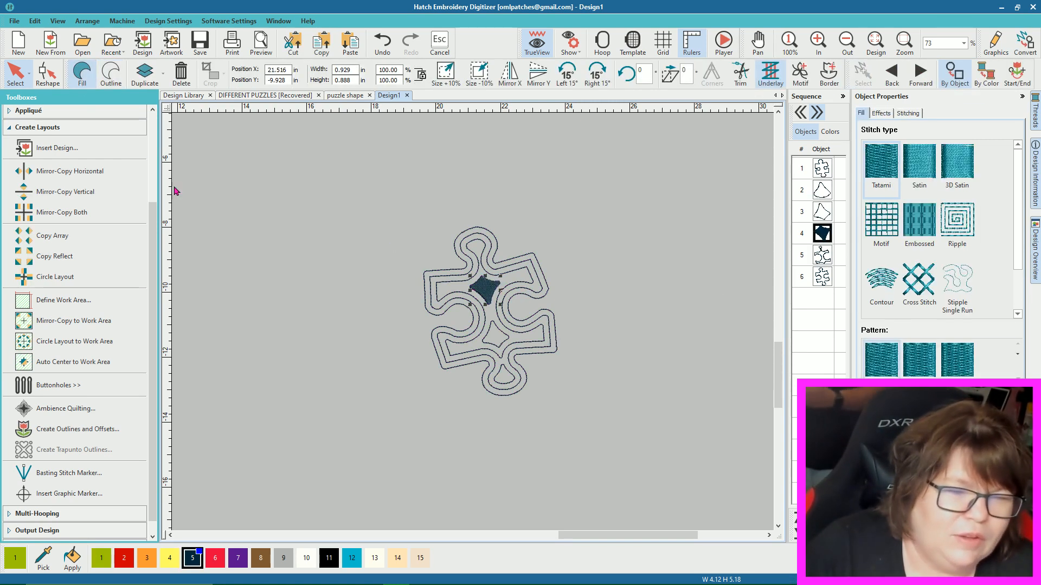
click(501, 336)
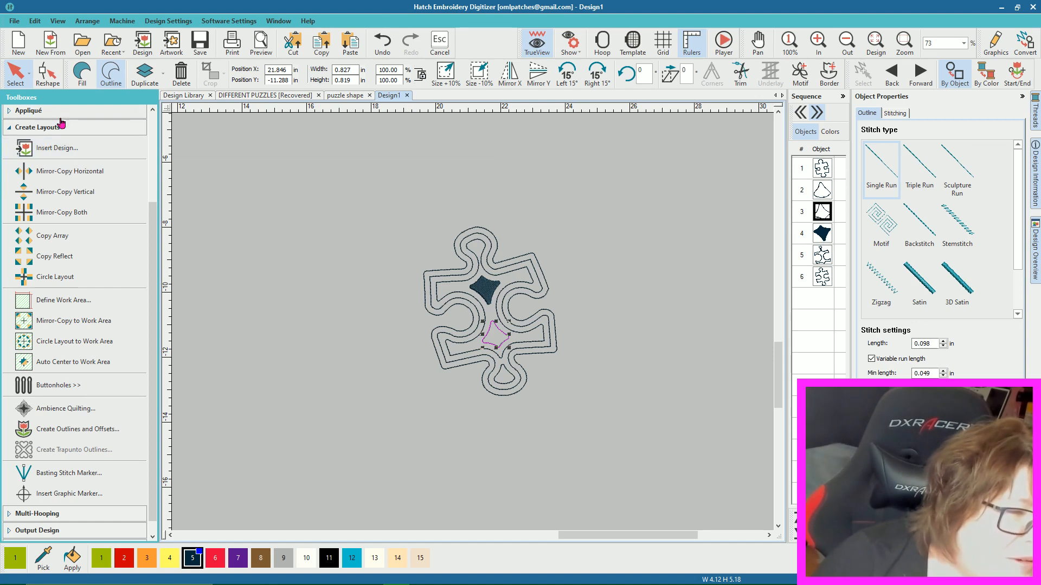
click(79, 77)
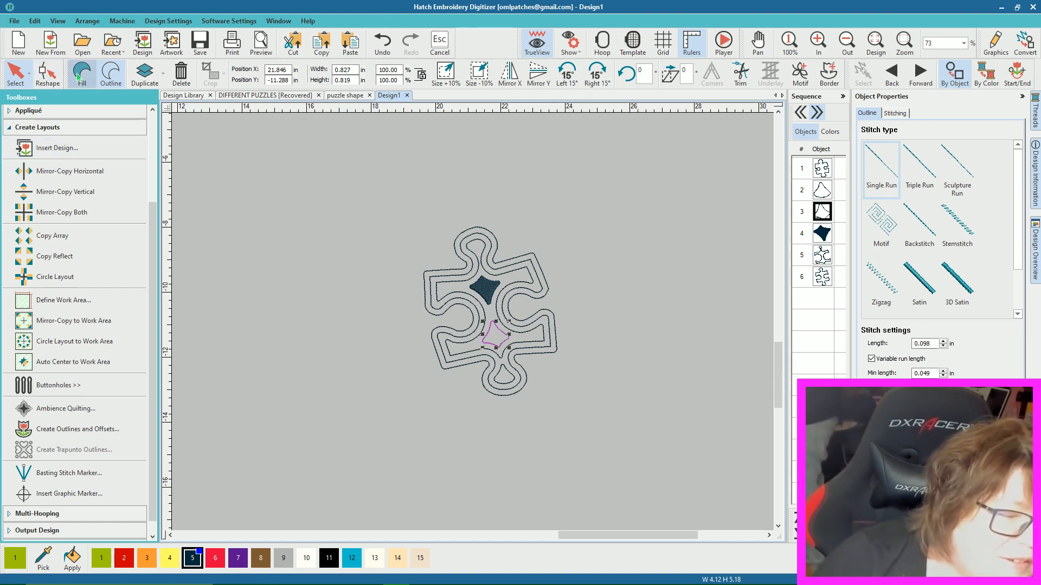
click(637, 298)
Step: Change the first offset outline inside the puzzle piece's outer border to Stemstitch
click(534, 274)
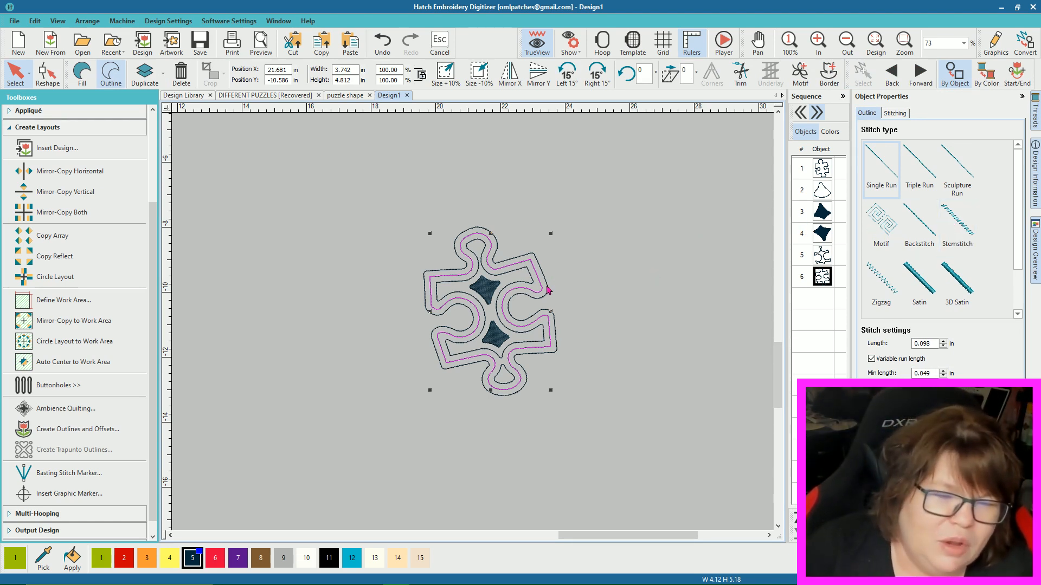
click(952, 222)
click(703, 265)
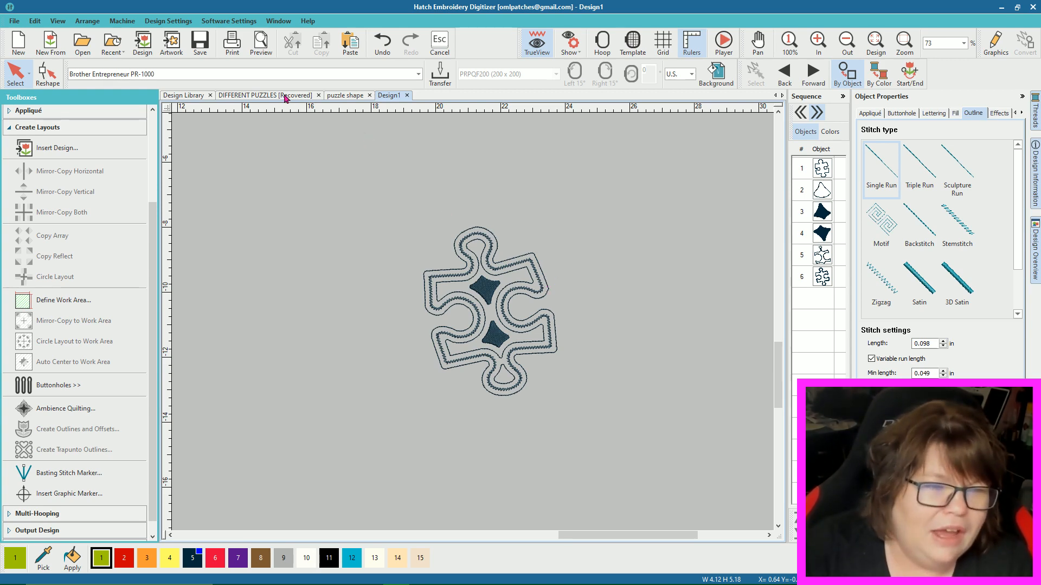
Step: Review the puzzle pieces in the DIFFERENT PUZZLES and puzzle shape designs for comparison, and return to Design1
click(263, 97)
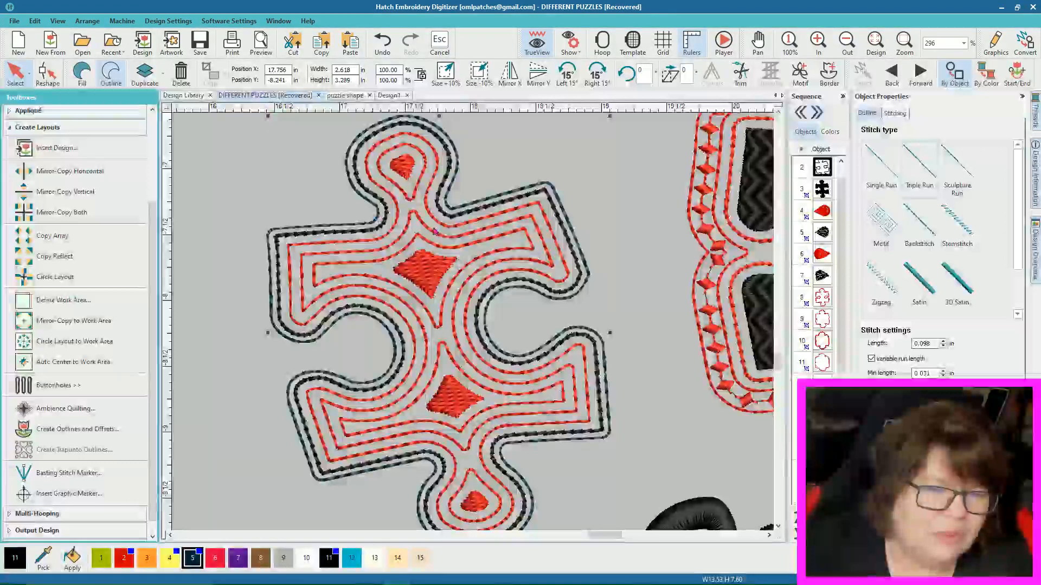
click(481, 333)
scroll(482, 332, down, 2)
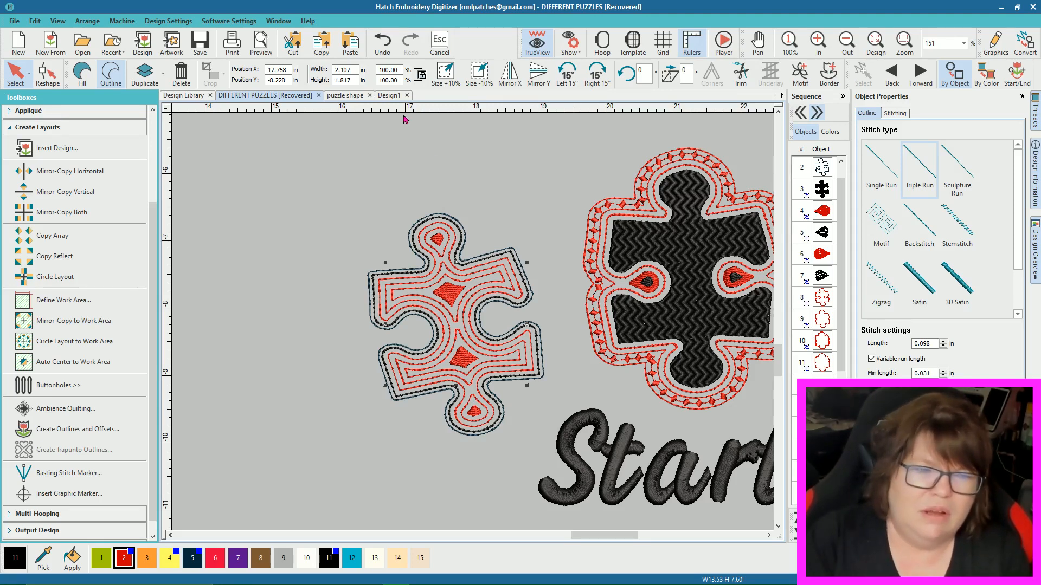
click(351, 98)
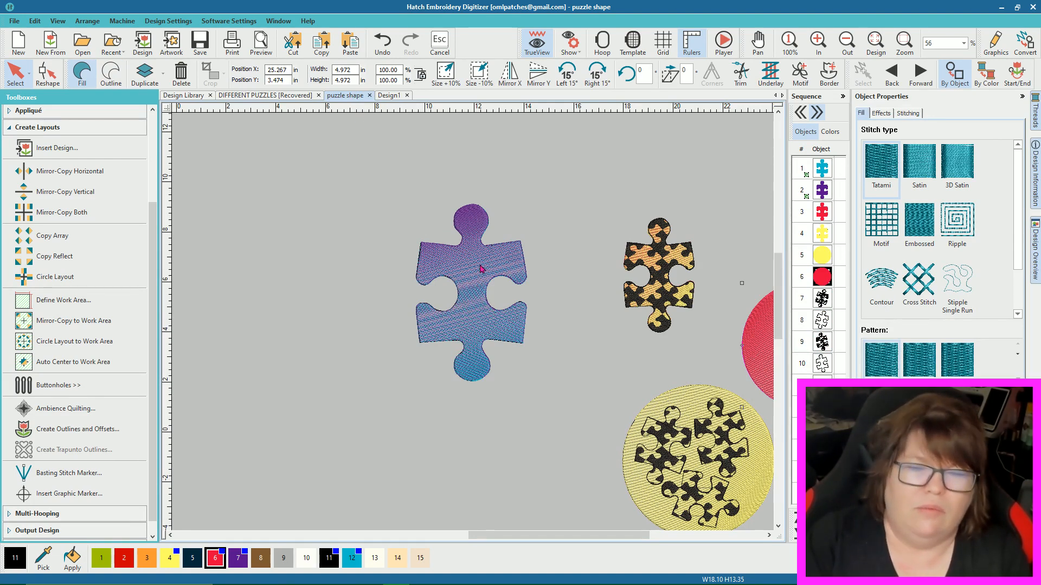
click(393, 97)
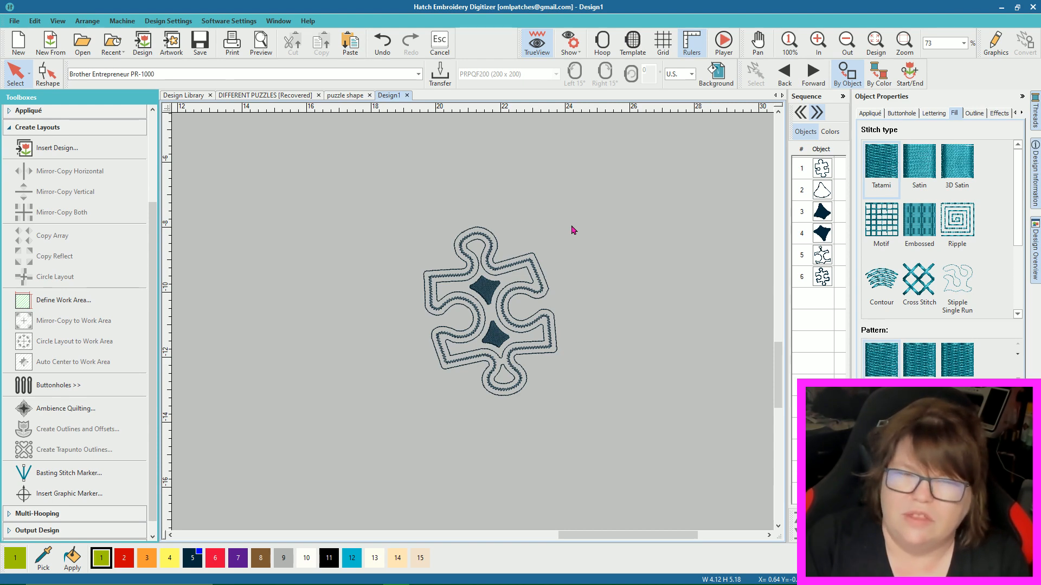
Step: Examine the stem-stitched outline, the inner outlines and the small teardrop shape of the puzzle piece up close
scroll(473, 326, up, 2)
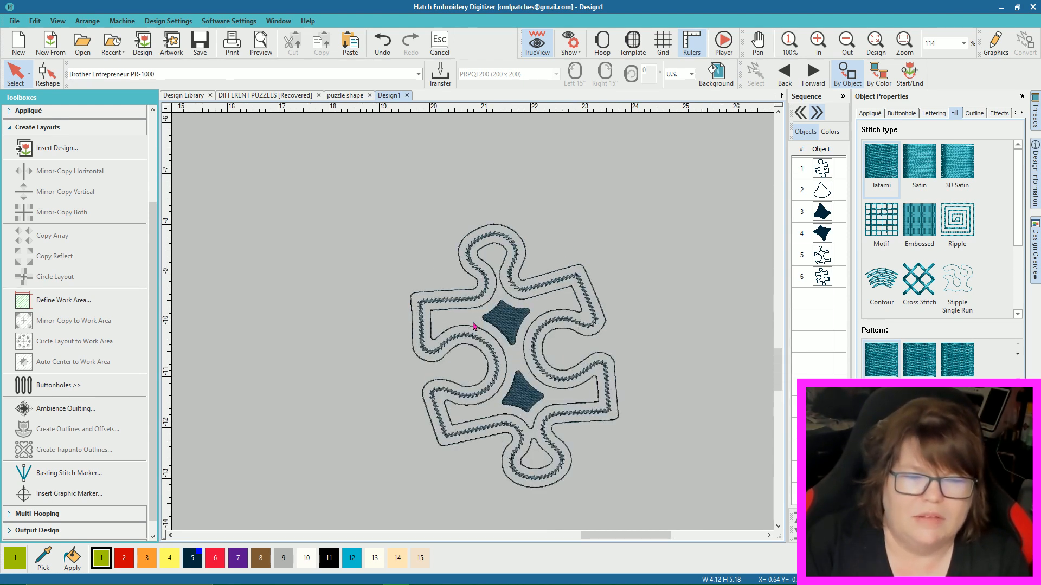
scroll(474, 325, up, 2)
click(439, 287)
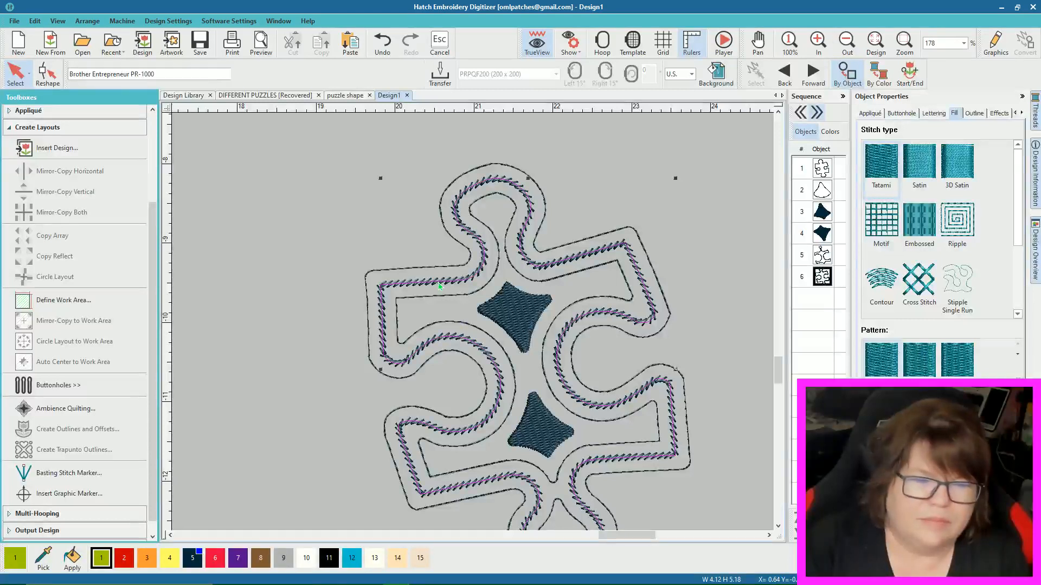
click(691, 304)
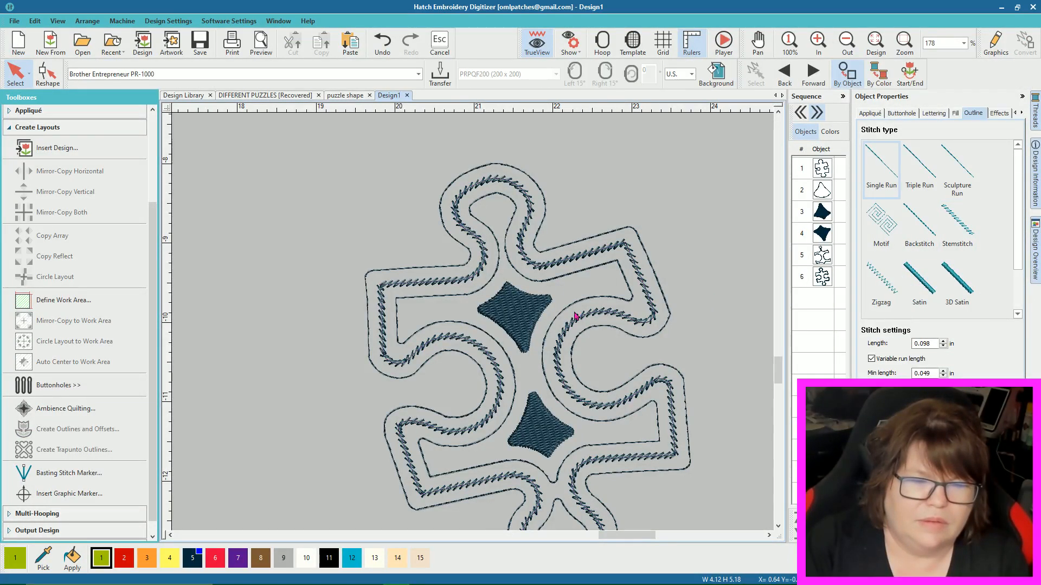
scroll(472, 327, down, 3)
scroll(471, 327, up, 1)
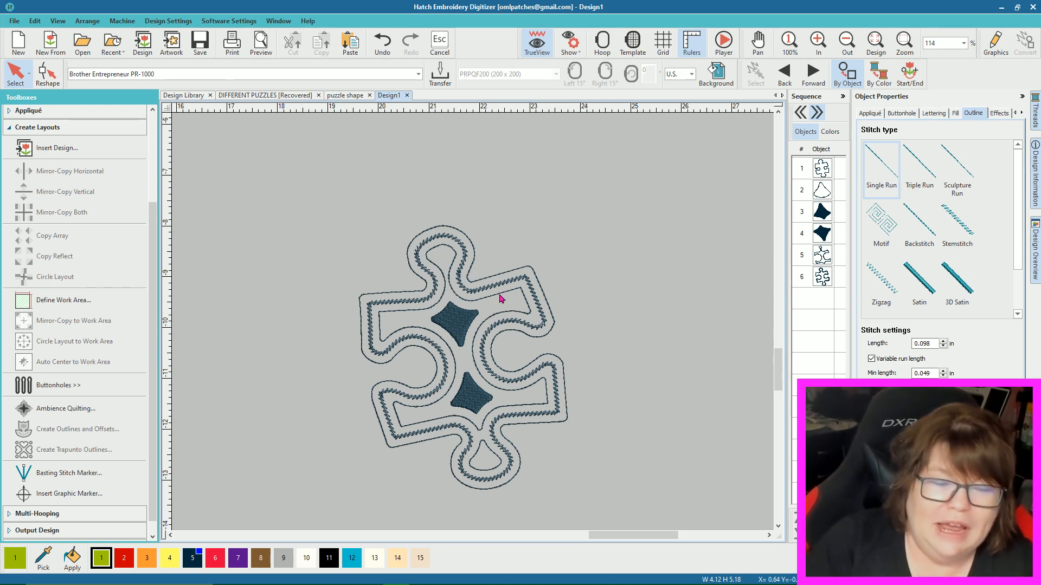
click(434, 295)
click(669, 304)
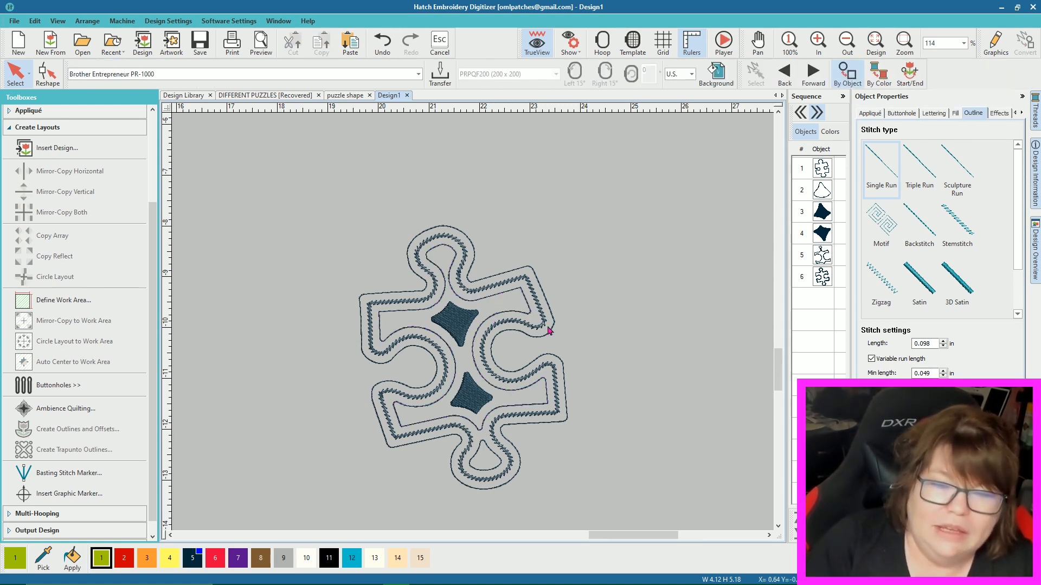
click(820, 191)
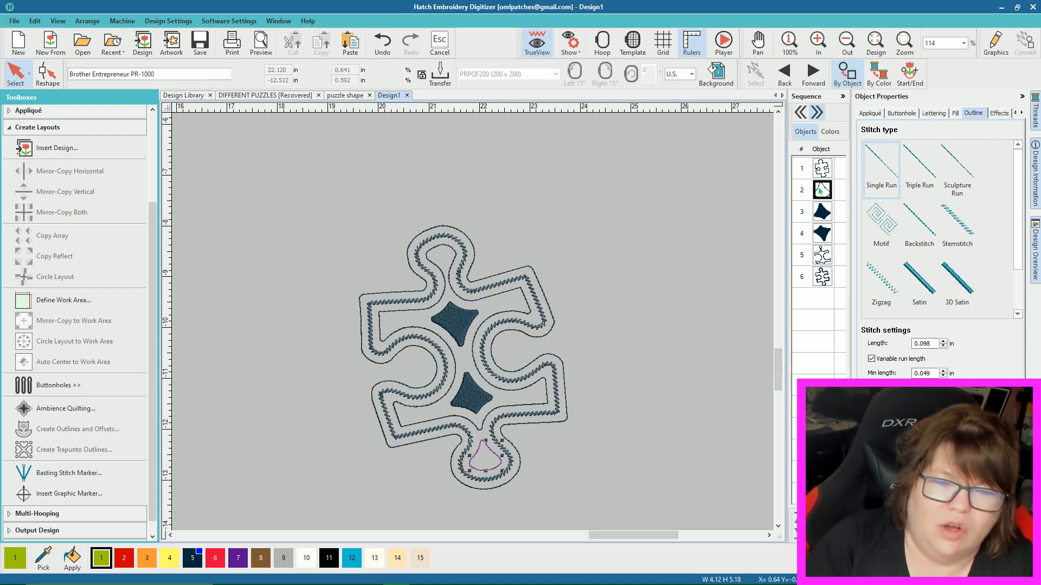
click(639, 266)
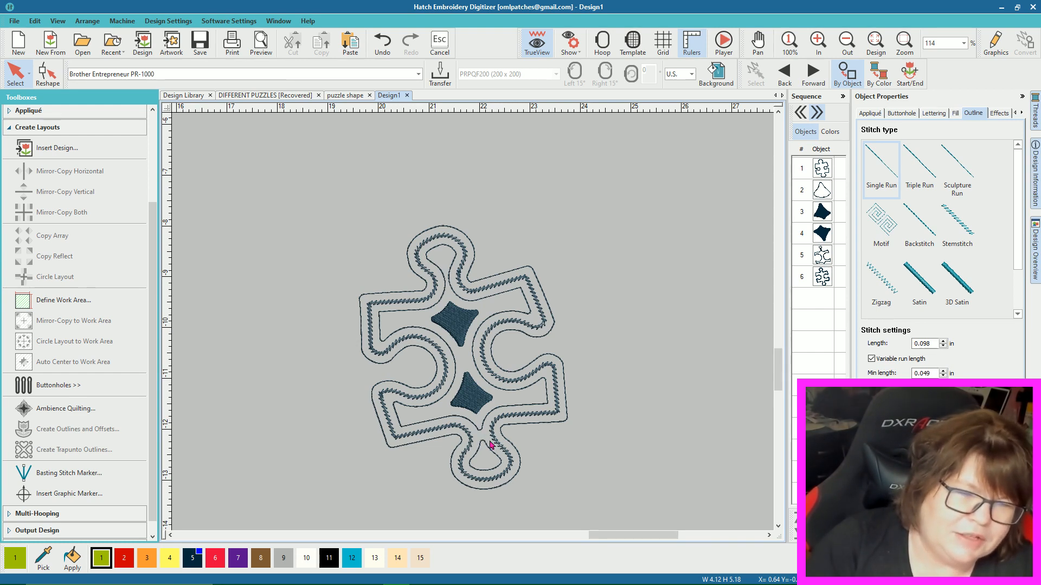
Step: Scale the whole puzzle-piece design up proportionally to about 4.59 in wide and 5.76 in high
drag(327, 204, 623, 471)
drag(520, 394, 577, 425)
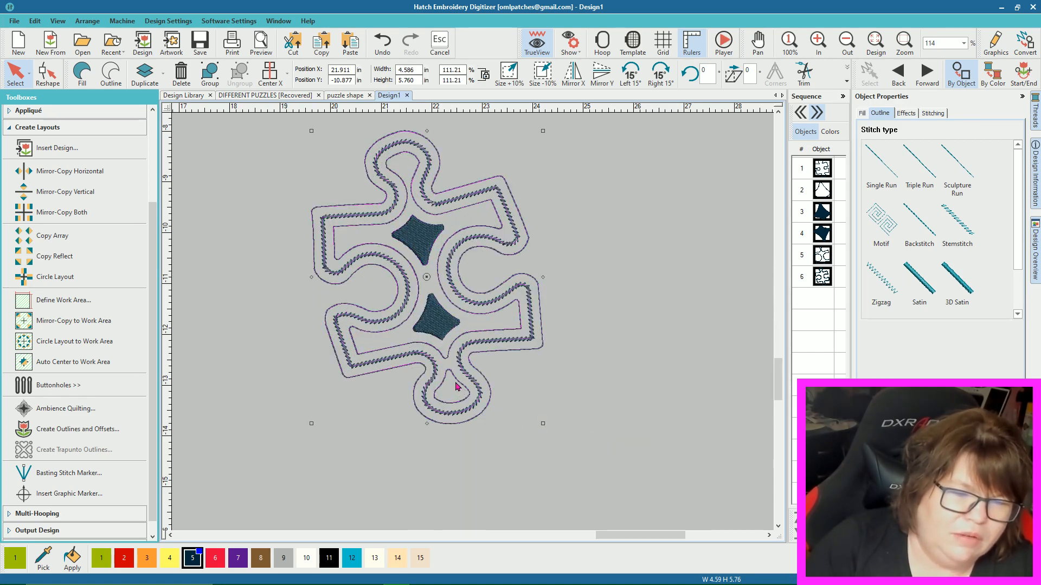
click(566, 398)
Step: Convert the teardrop outline in the puzzle piece's lower knob to a Tatami fill
click(457, 383)
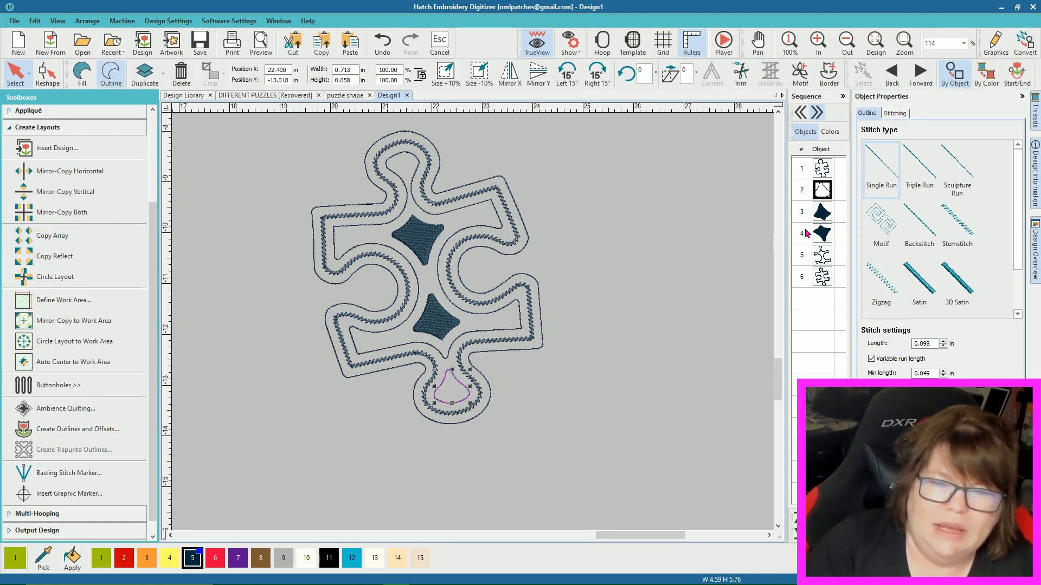
click(82, 73)
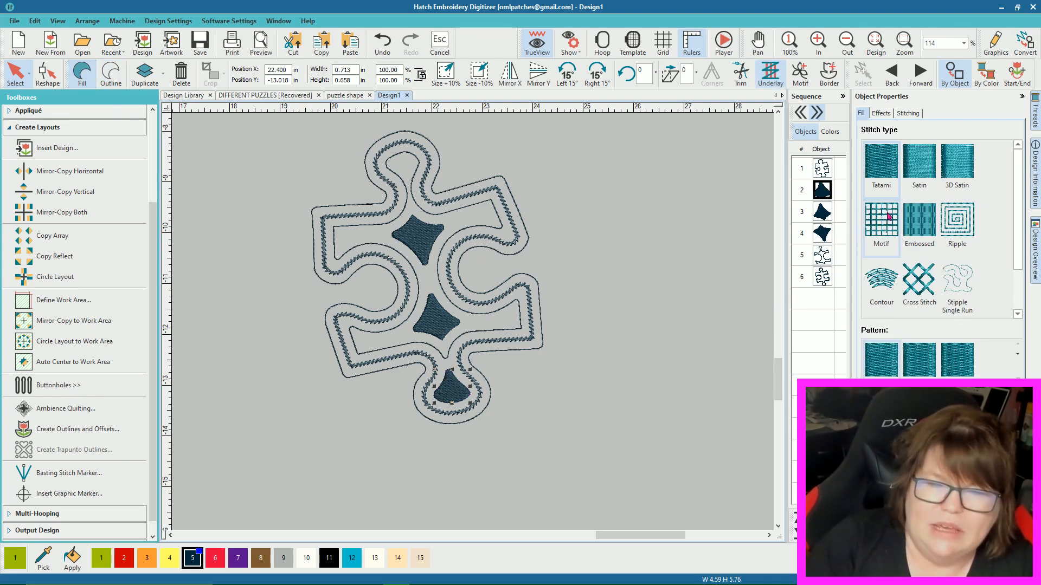
click(917, 175)
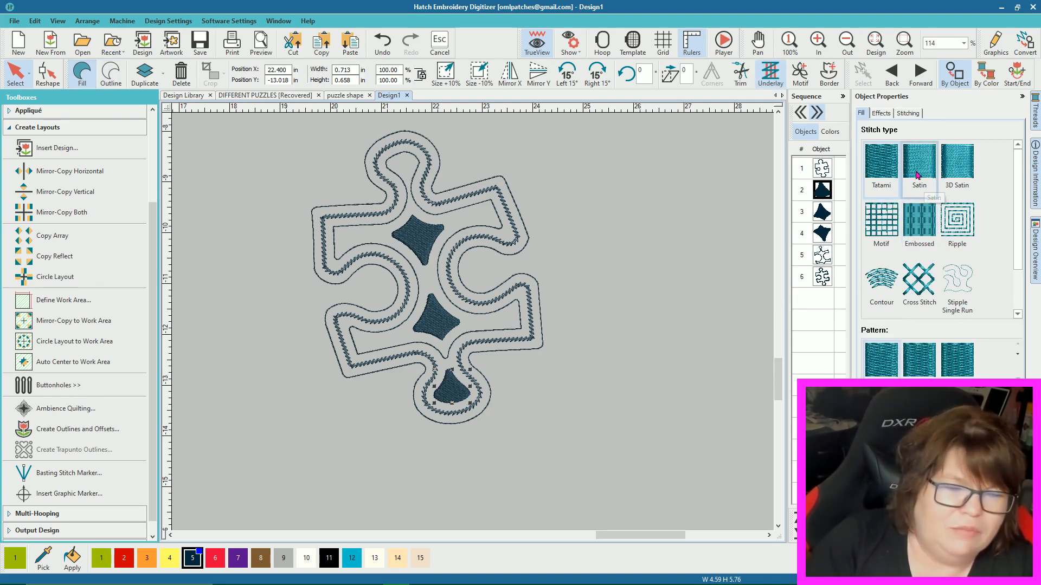
click(887, 172)
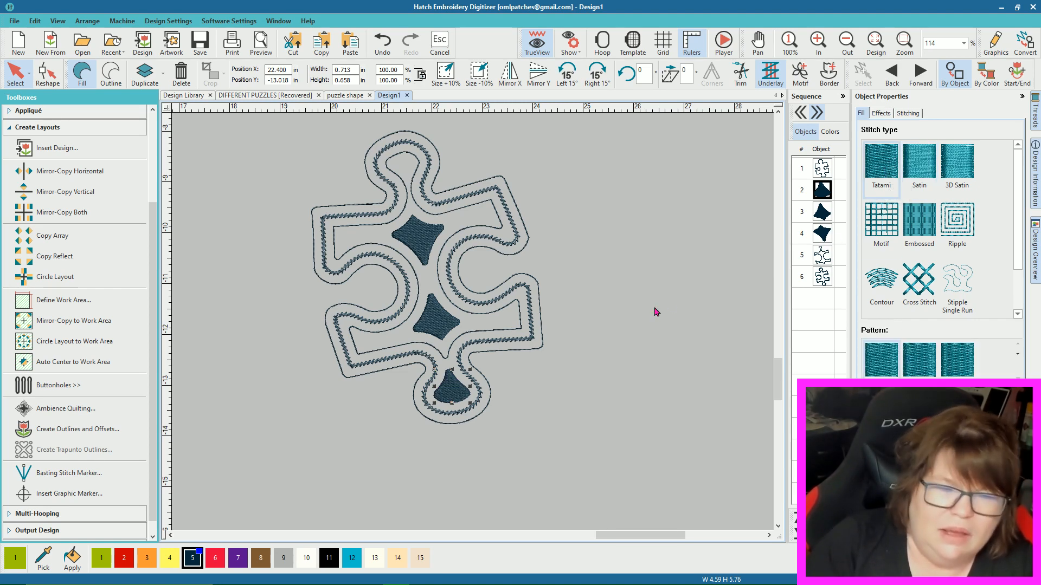
Step: Convert the large inner puzzle outline to a Motif fill from the Blackwork category
click(593, 319)
click(498, 313)
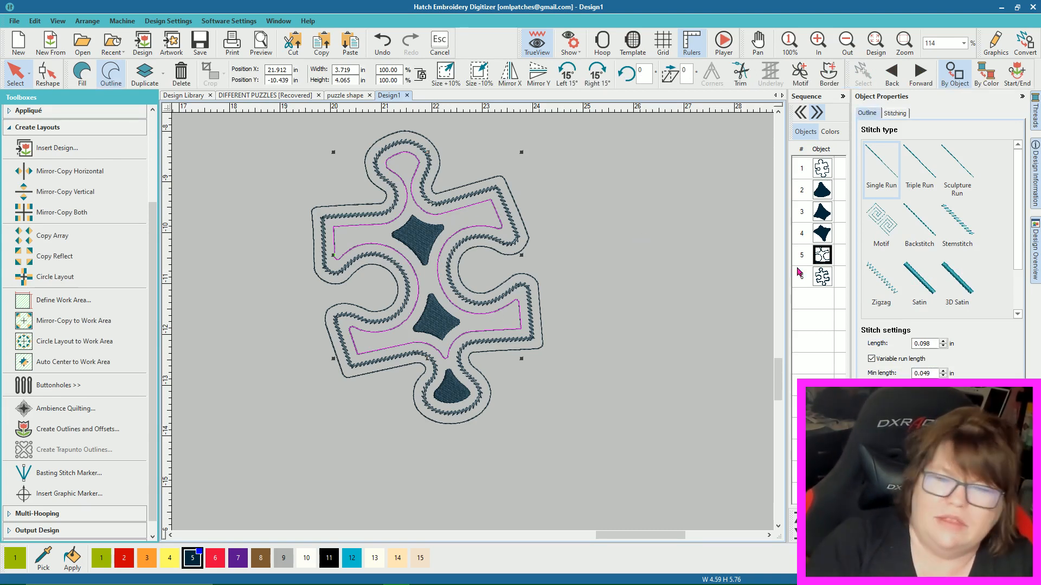
click(79, 74)
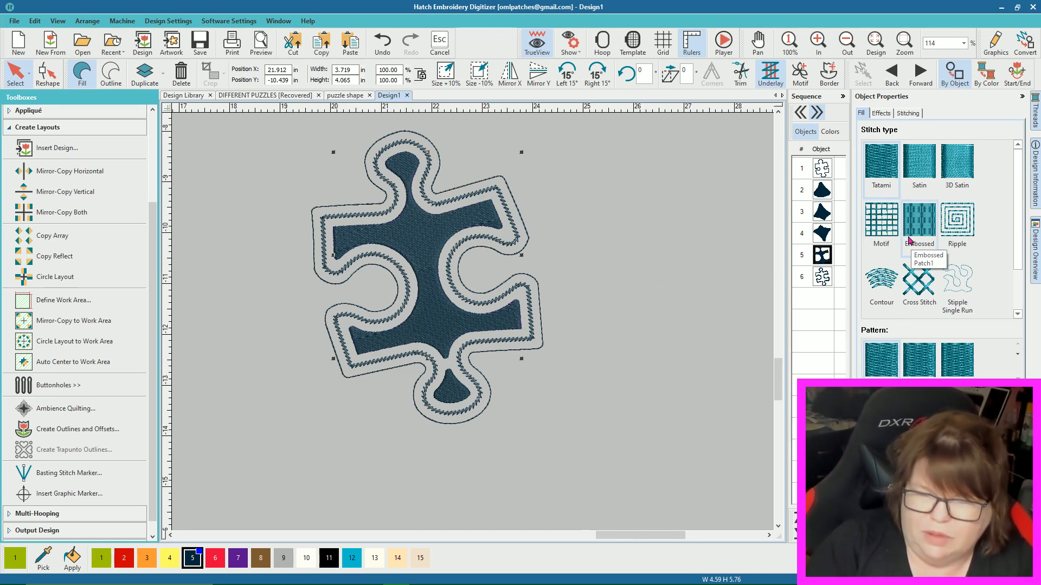
click(886, 229)
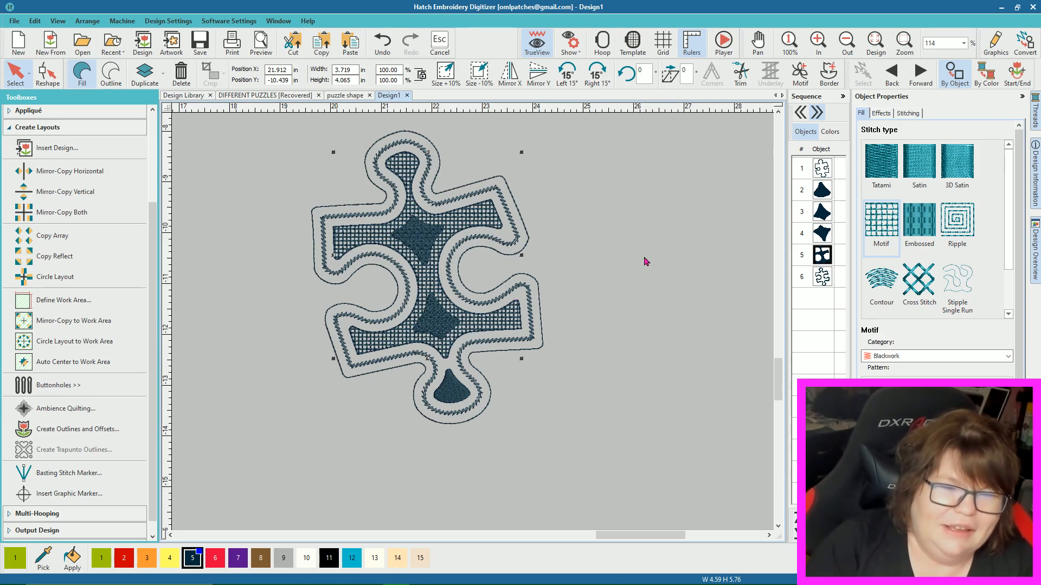
Step: Resequence the motif-filled puzzle shape to second place, so it stitches before the teardrop and the two diamonds
click(825, 255)
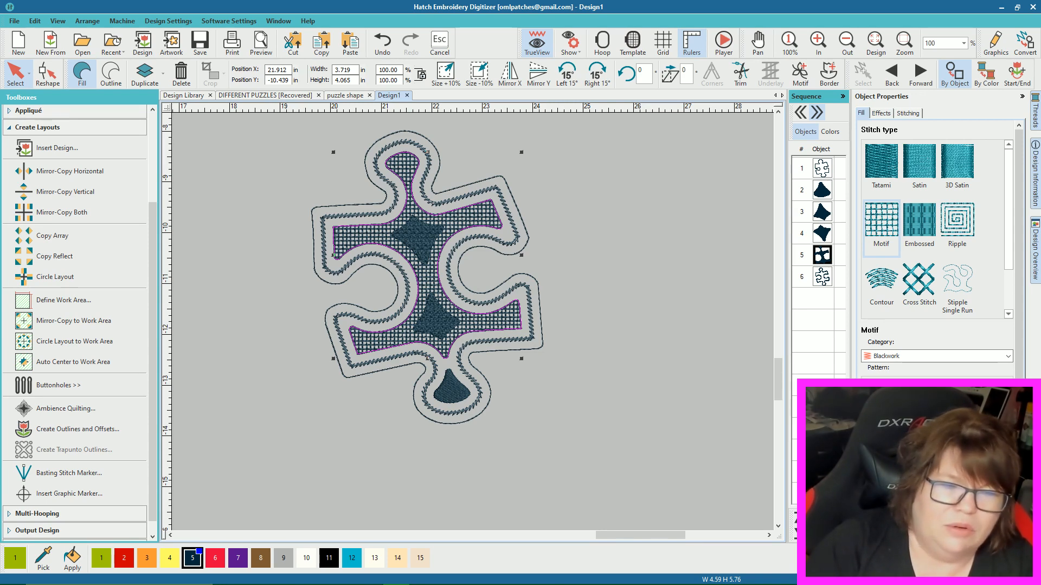
drag(822, 255, 822, 233)
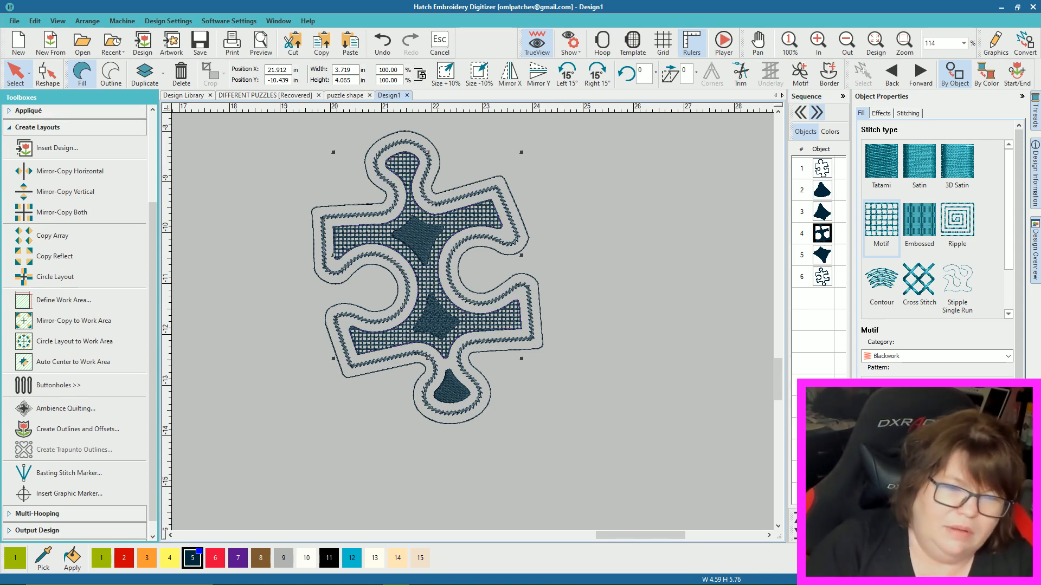
key(ctrl+Page_Up)
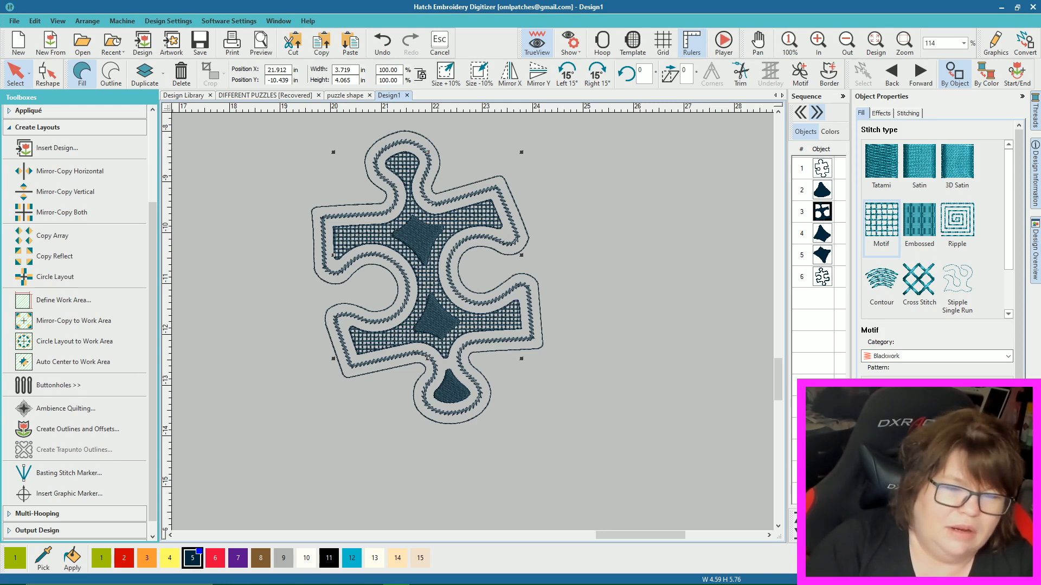
key(ctrl+Page_Up)
click(647, 369)
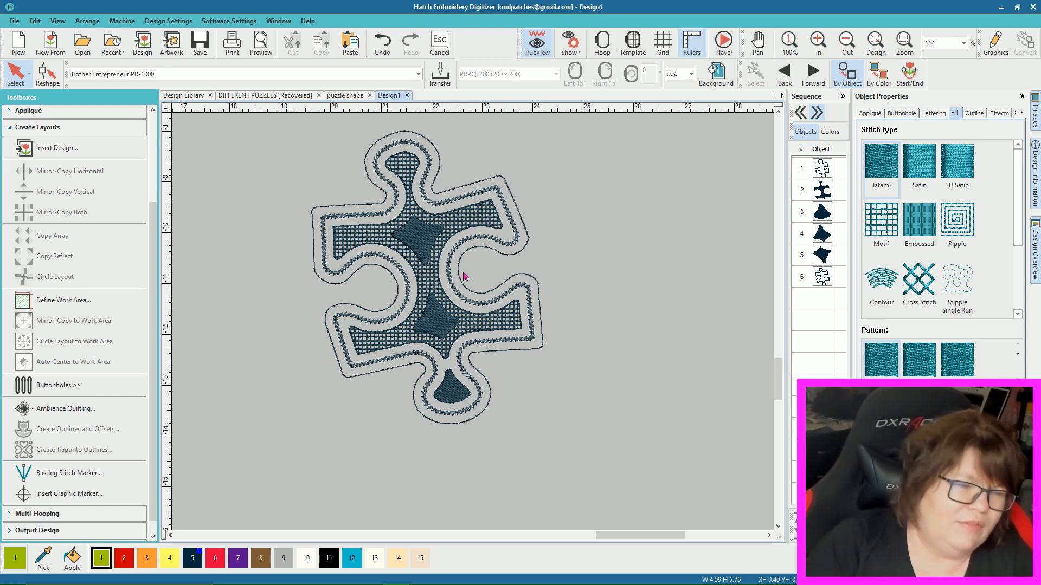
Step: Paste the copied puzzle outline, sized about 2.52 in wide and 3.17 in high, in the empty area to the right of the filled piece
scroll(508, 353, down, 4)
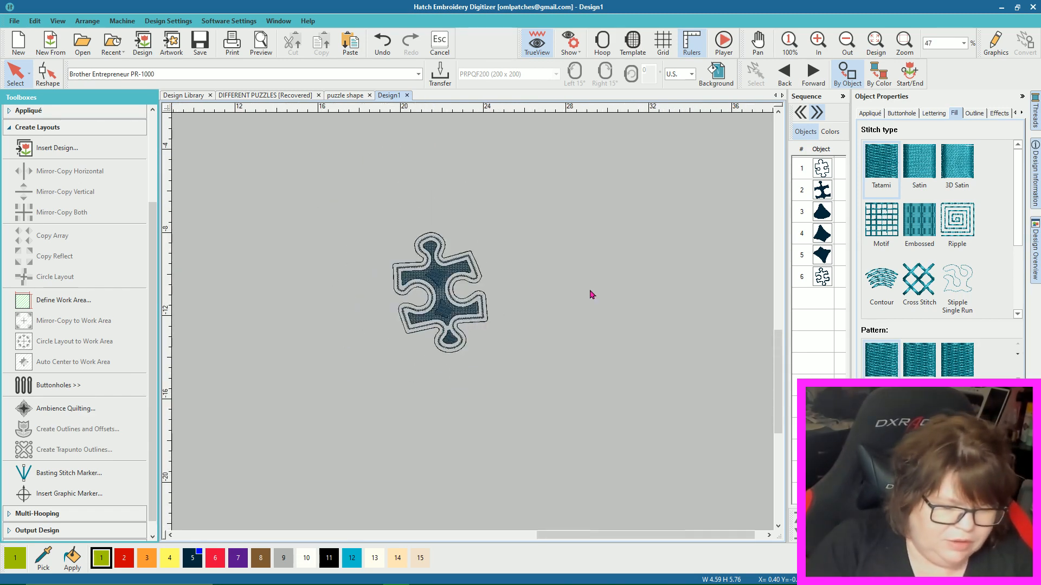
key(ctrl+v)
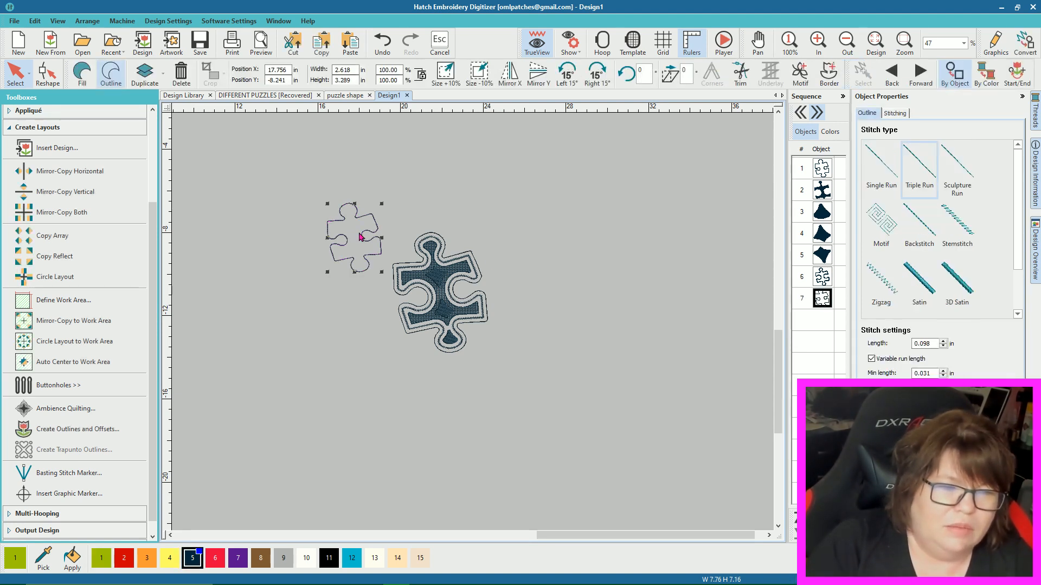
drag(359, 237, 606, 268)
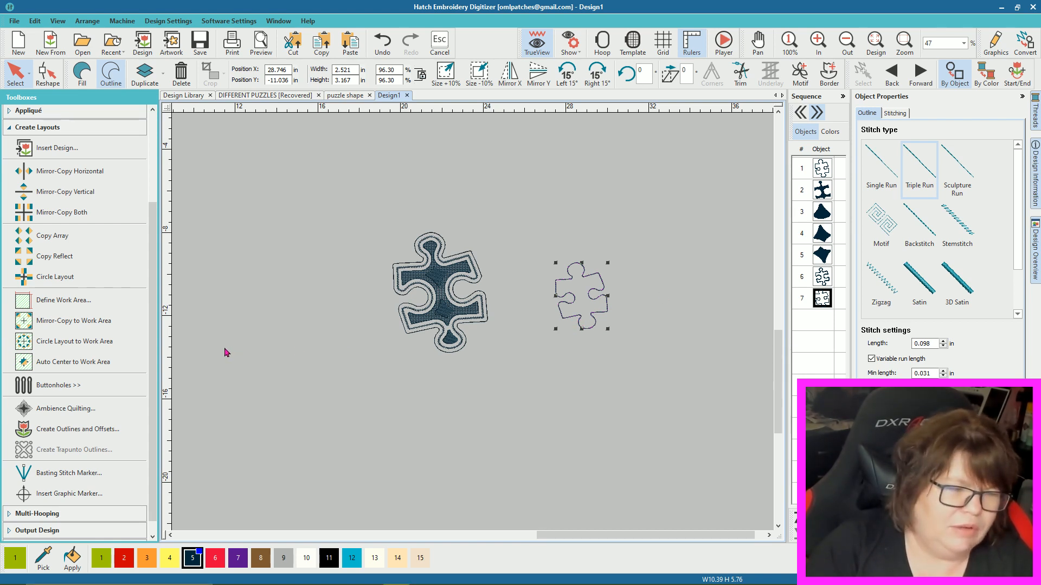
click(75, 430)
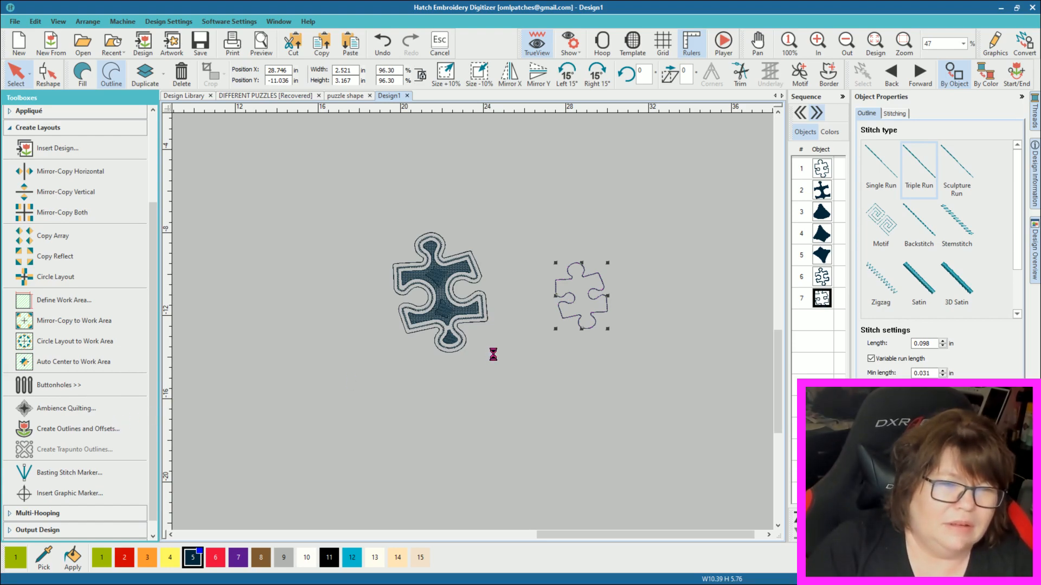
click(485, 323)
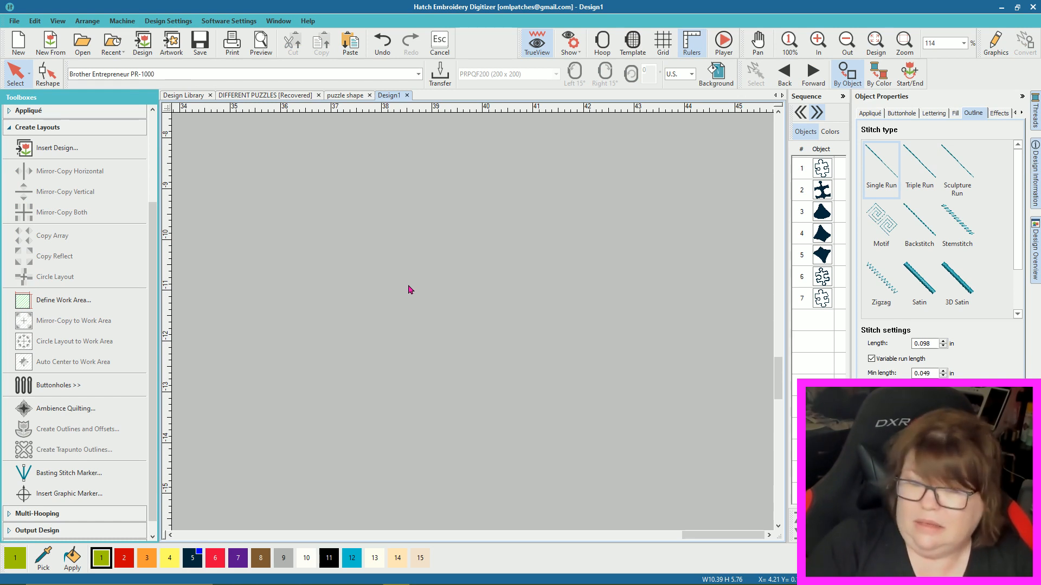
click(343, 98)
click(390, 96)
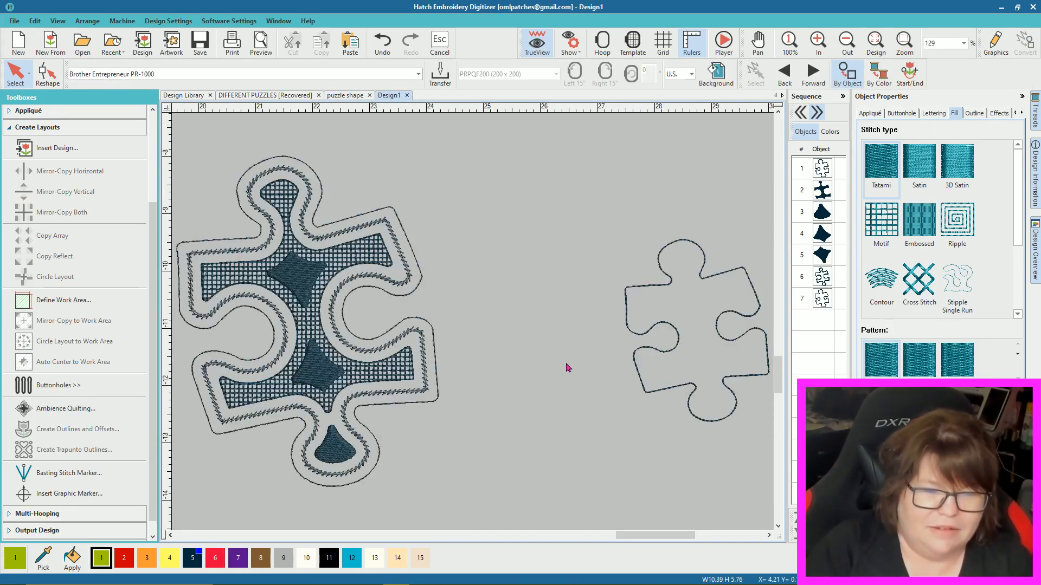
Step: Start creating offset outlines for the pasted puzzle outline, with the offset distance set to 0.500 in
drag(641, 535, 672, 535)
click(538, 373)
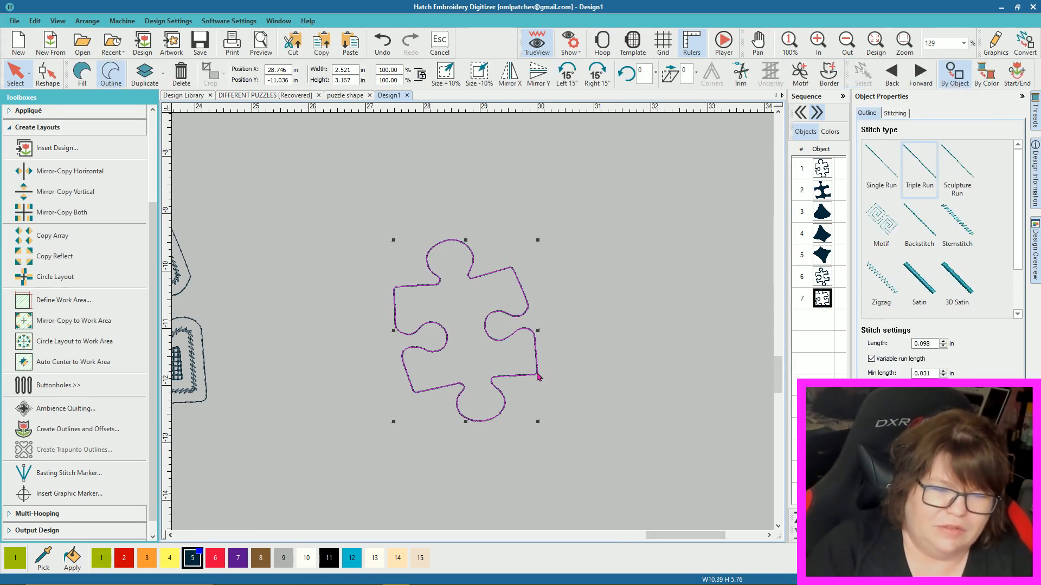
click(90, 428)
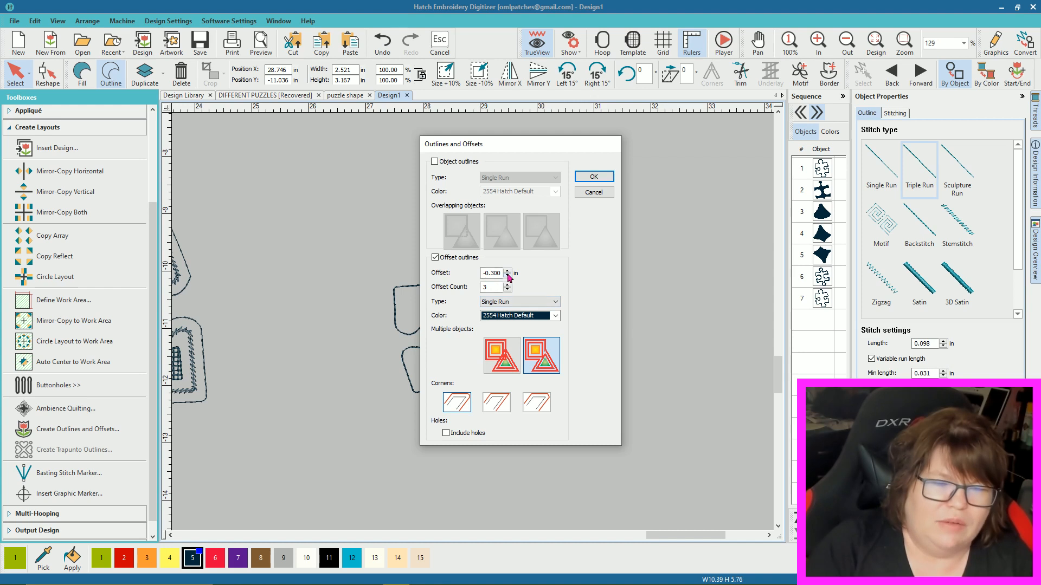
click(508, 272)
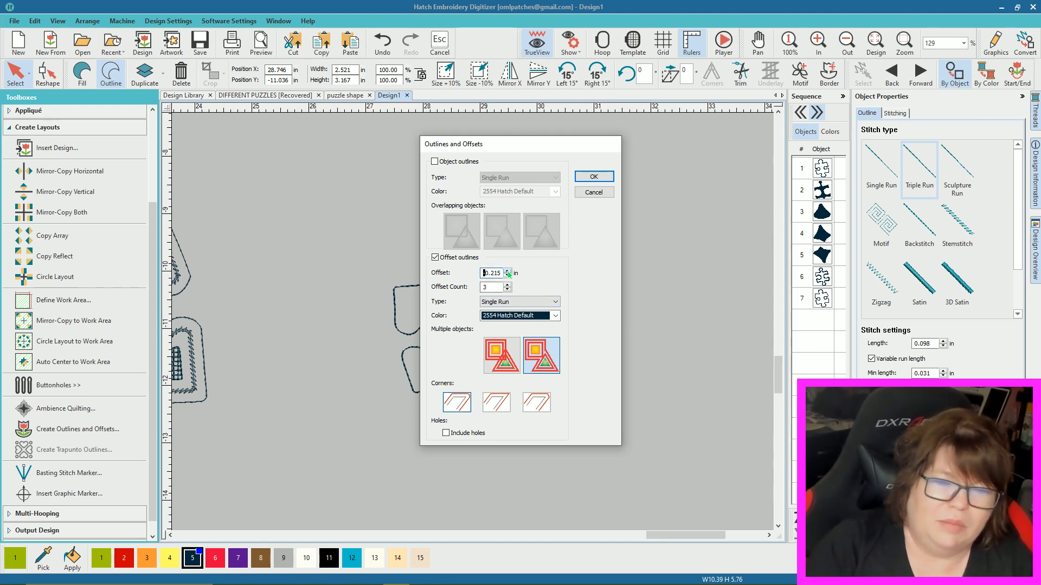
click(508, 272)
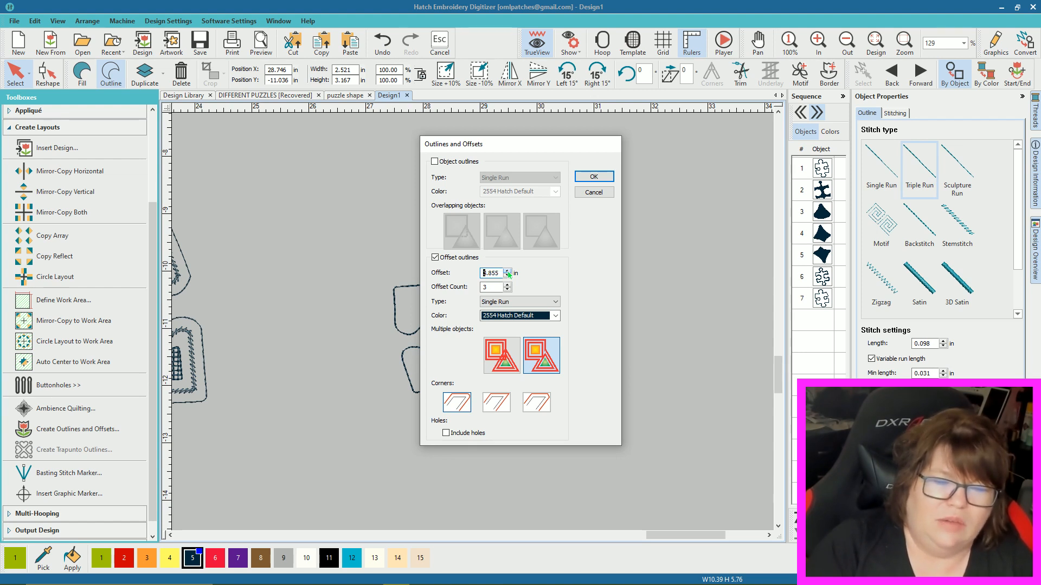
click(508, 274)
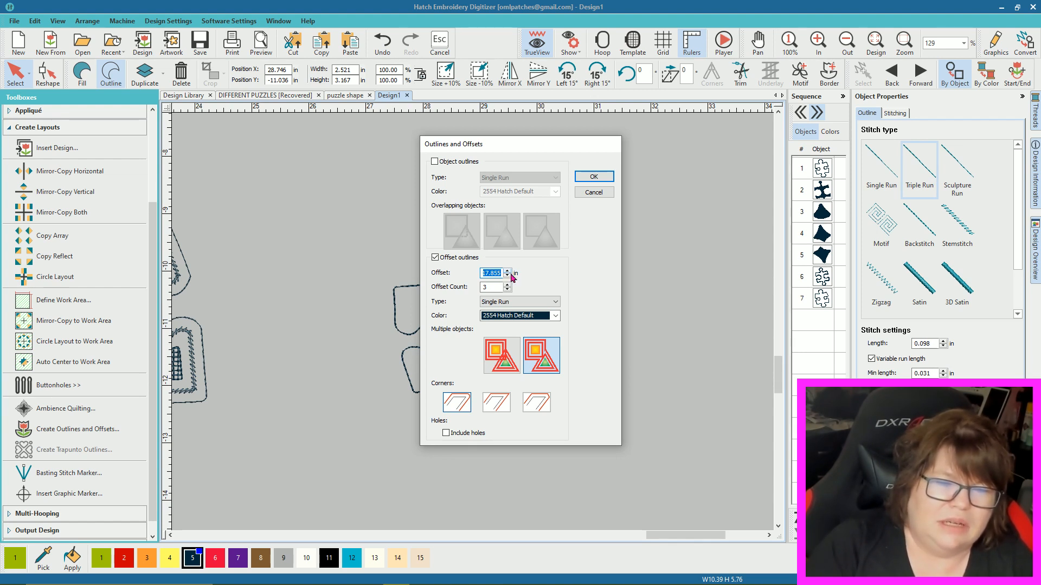
click(508, 272)
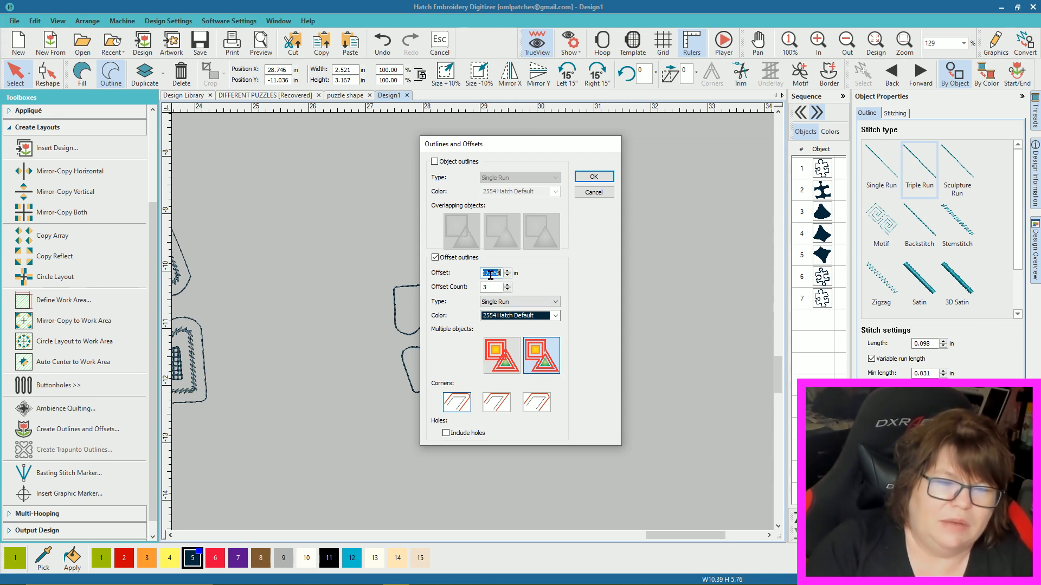
click(508, 279)
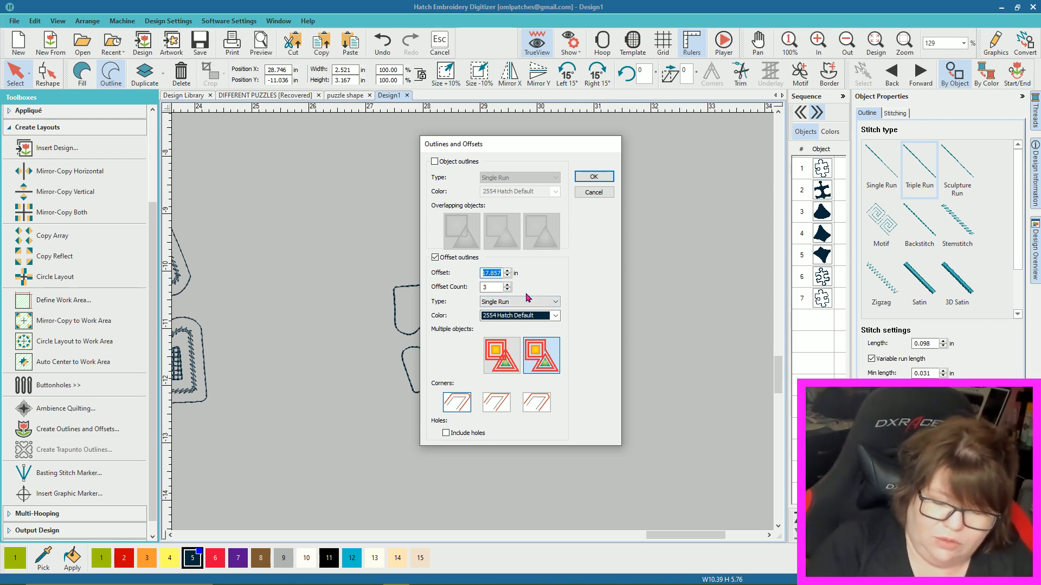
text(0.)
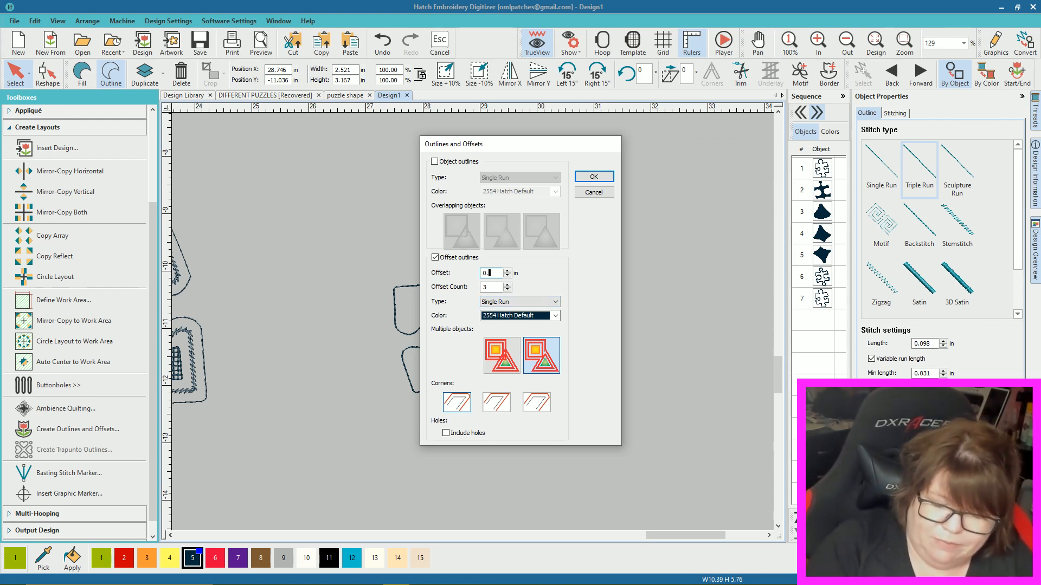
text(500)
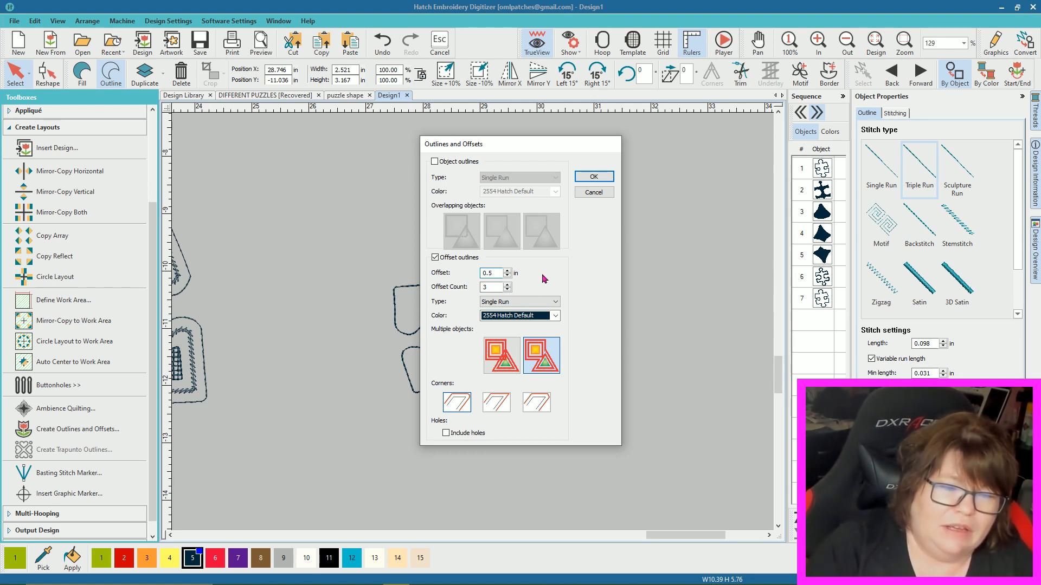
Step: Set the offset count to four and generate the single-run offset outlines around the pasted puzzle outline
click(507, 284)
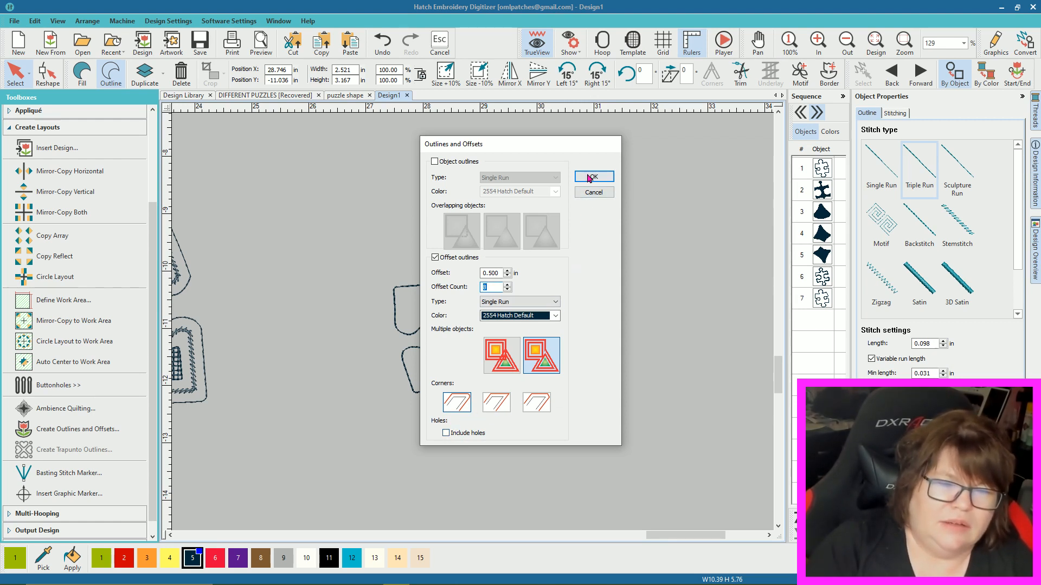
click(508, 289)
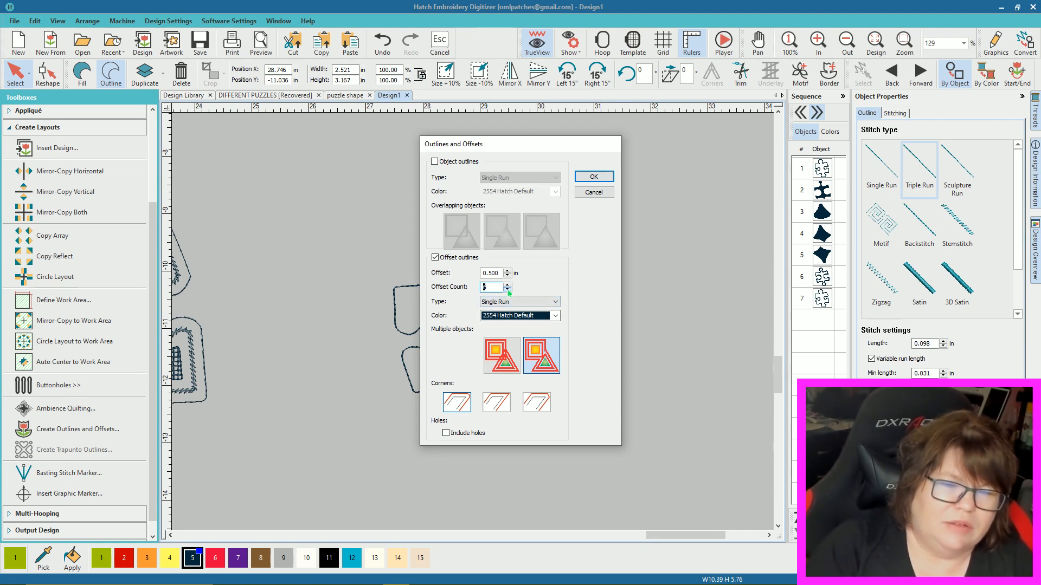
click(595, 177)
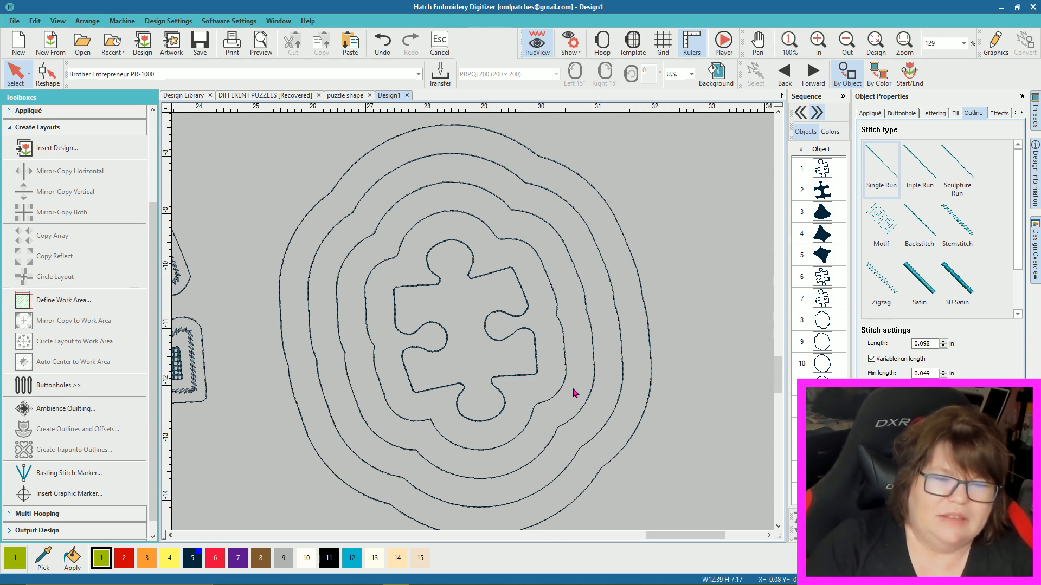
Step: Delete the two outermost offset outlines and the innermost one around the pasted puzzle outline
scroll(529, 343, down, 3)
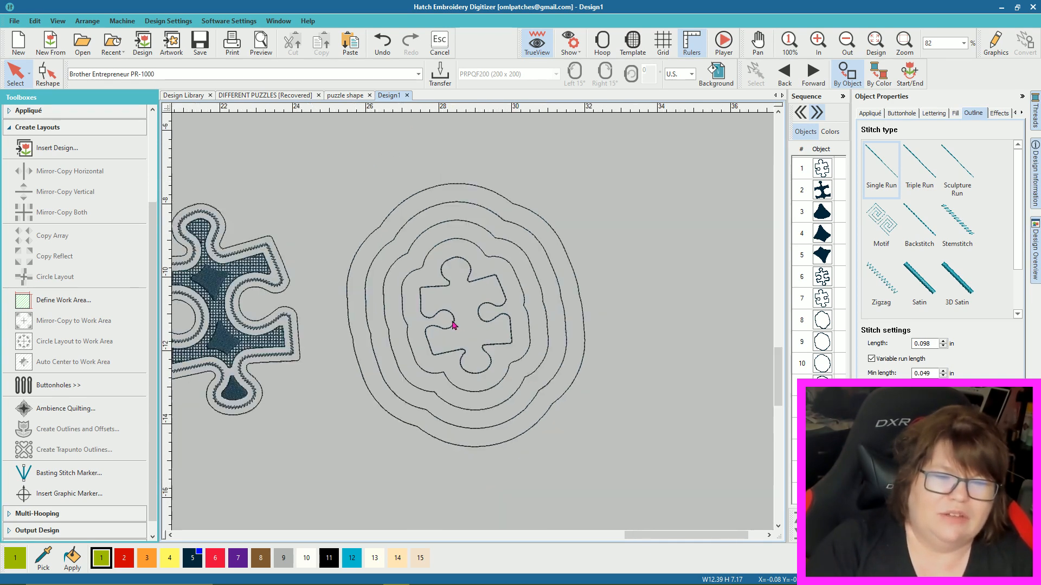
scroll(457, 315, up, 2)
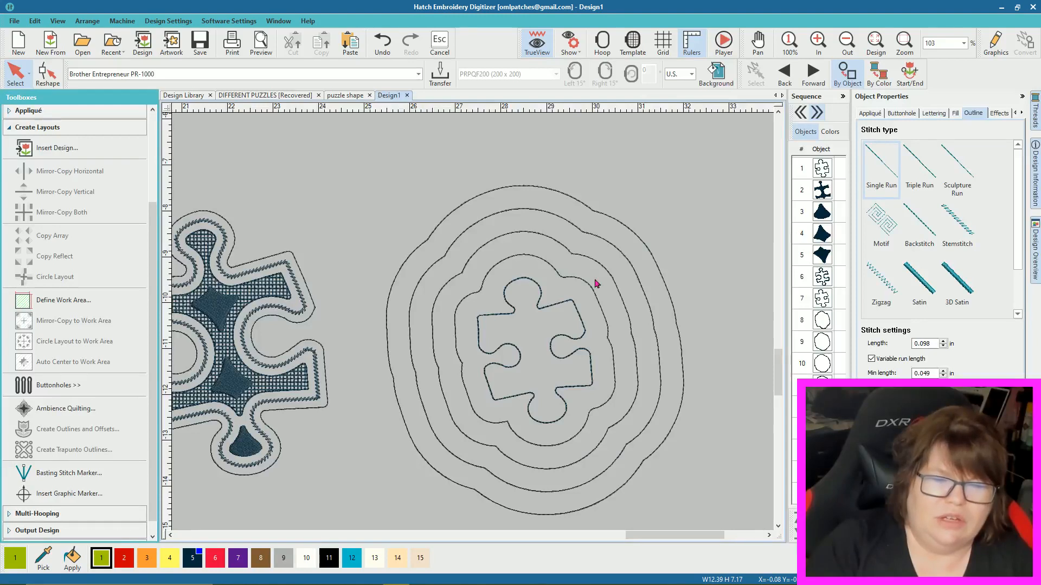
click(533, 231)
click(537, 208)
click(535, 210)
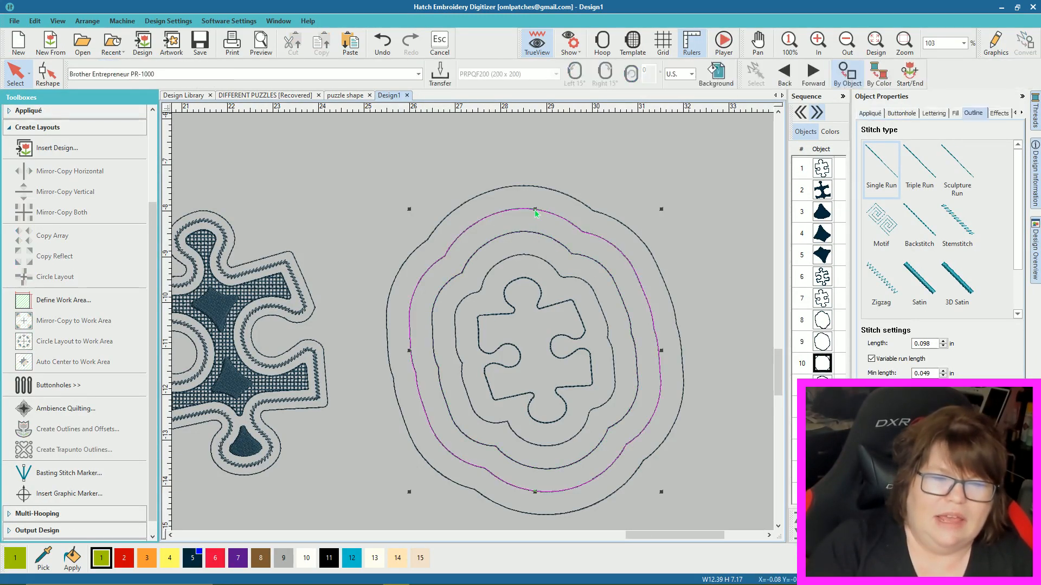
key(Delete)
click(495, 195)
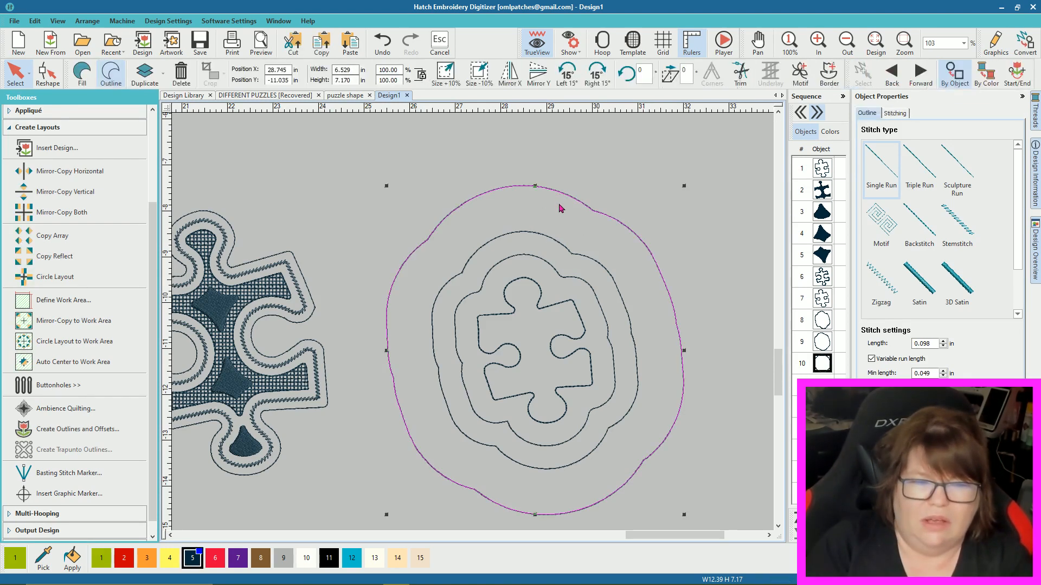
key(Delete)
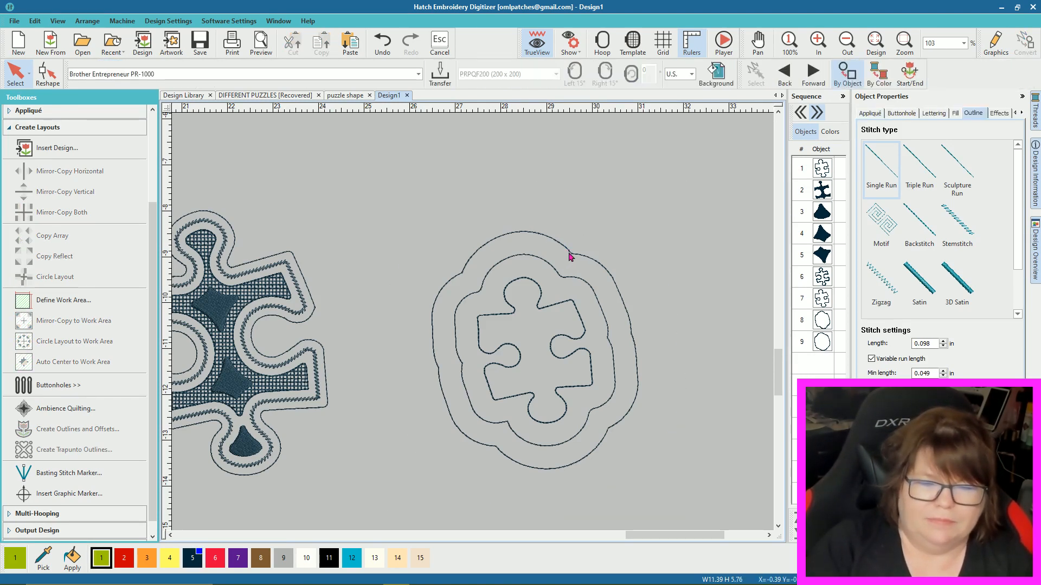
click(570, 280)
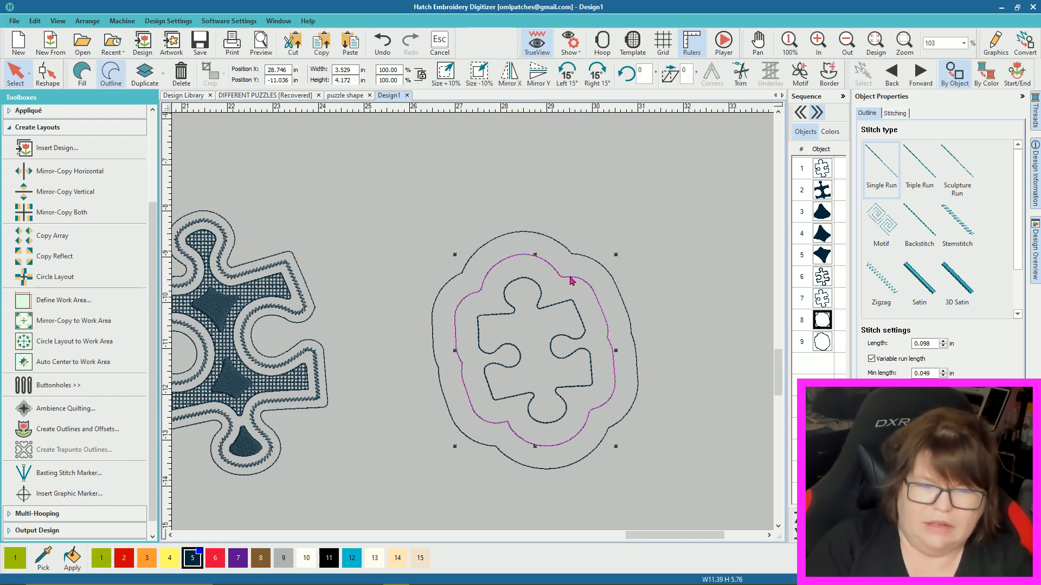
key(Delete)
Step: Convert the remaining offset outline to a Tatami fill and move it two places earlier in the stitching sequence
click(595, 264)
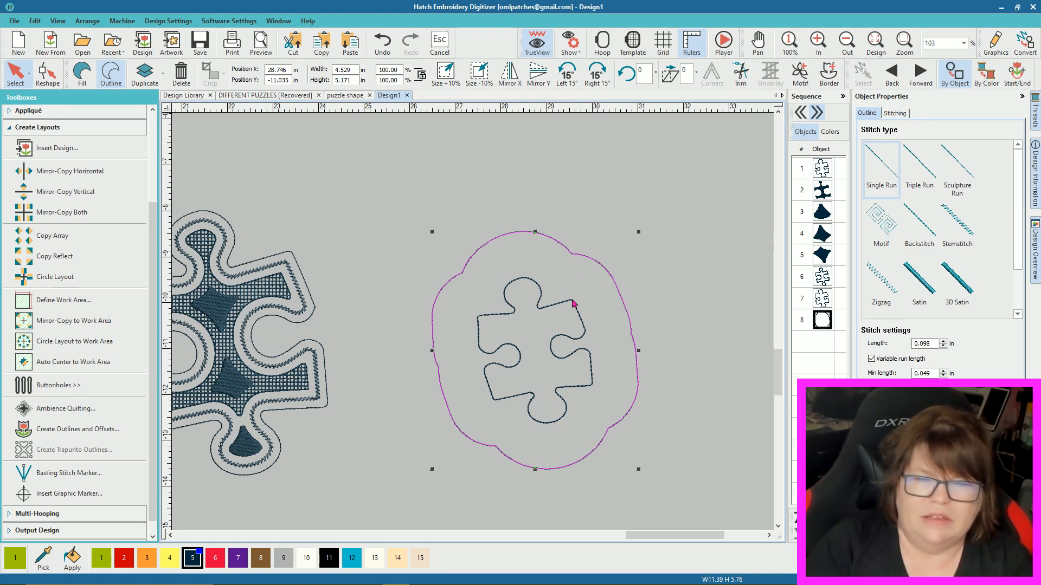
click(82, 73)
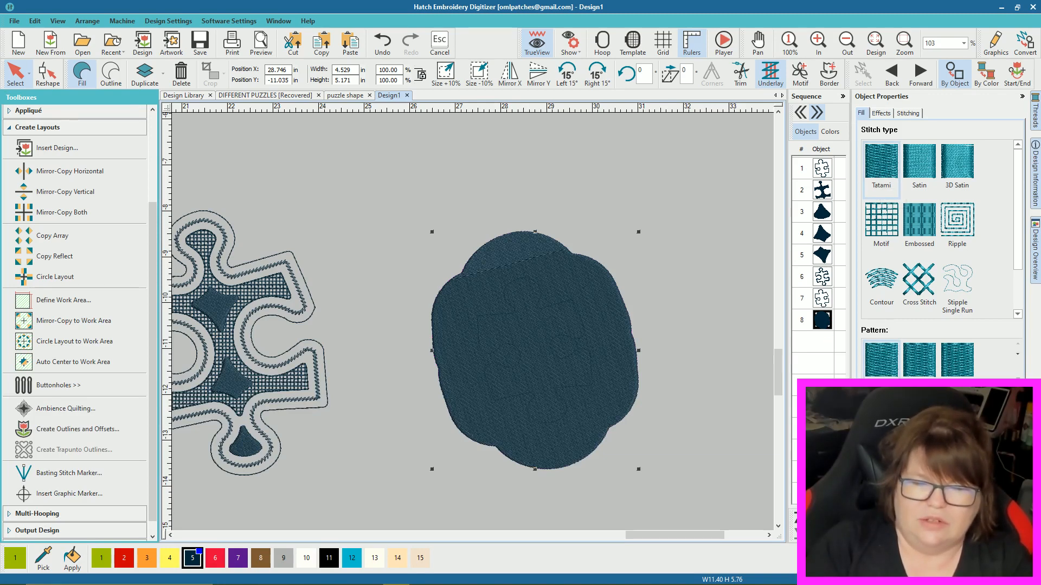
key(ctrl+Page_Down)
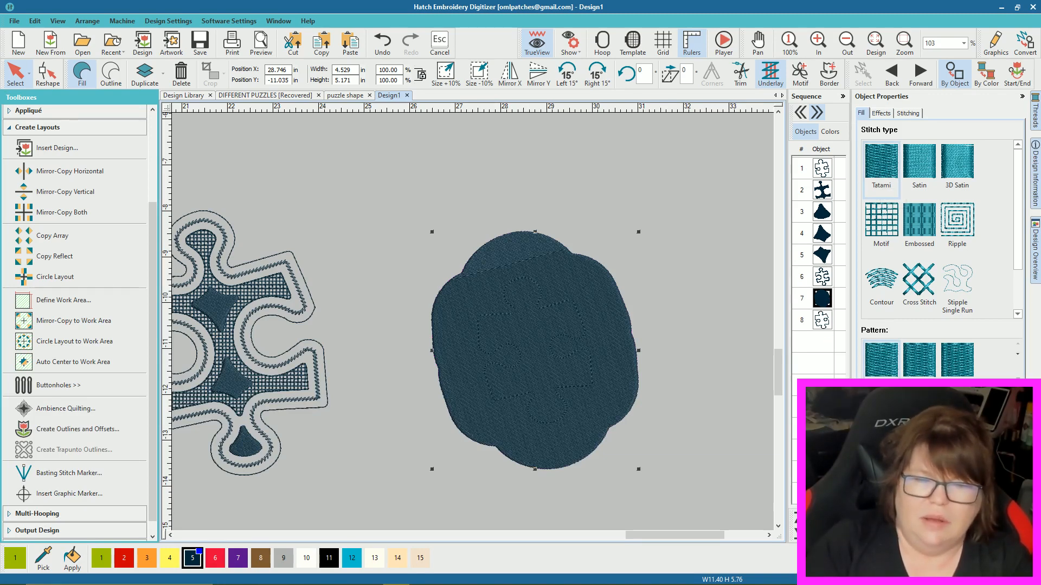
key(ctrl+Page_Down)
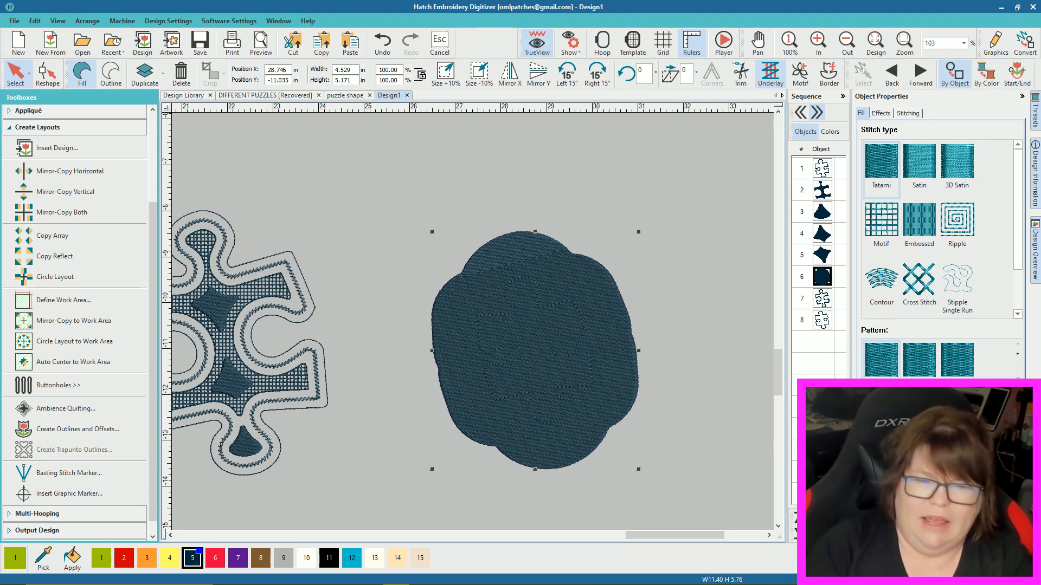
Step: Convert the Tatami-filled offset shape to a Satin outline and reposition it around the puzzle outline
click(590, 305)
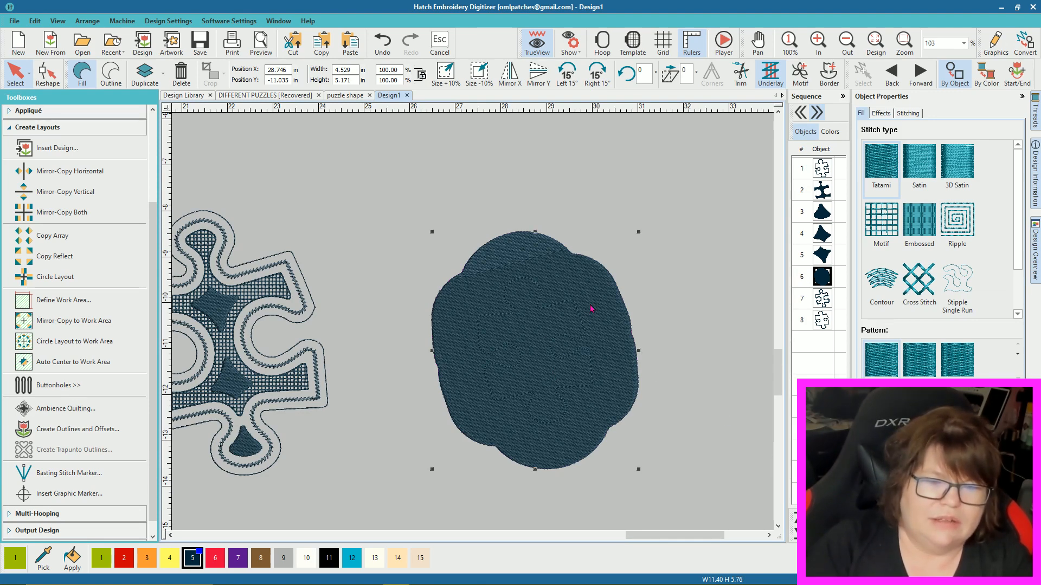
drag(594, 301, 732, 187)
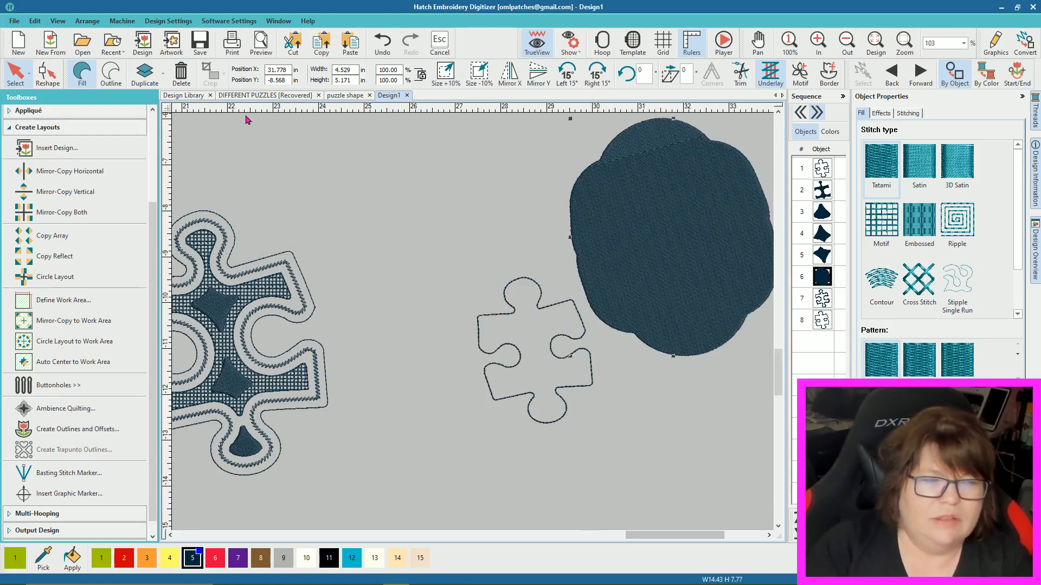
click(107, 79)
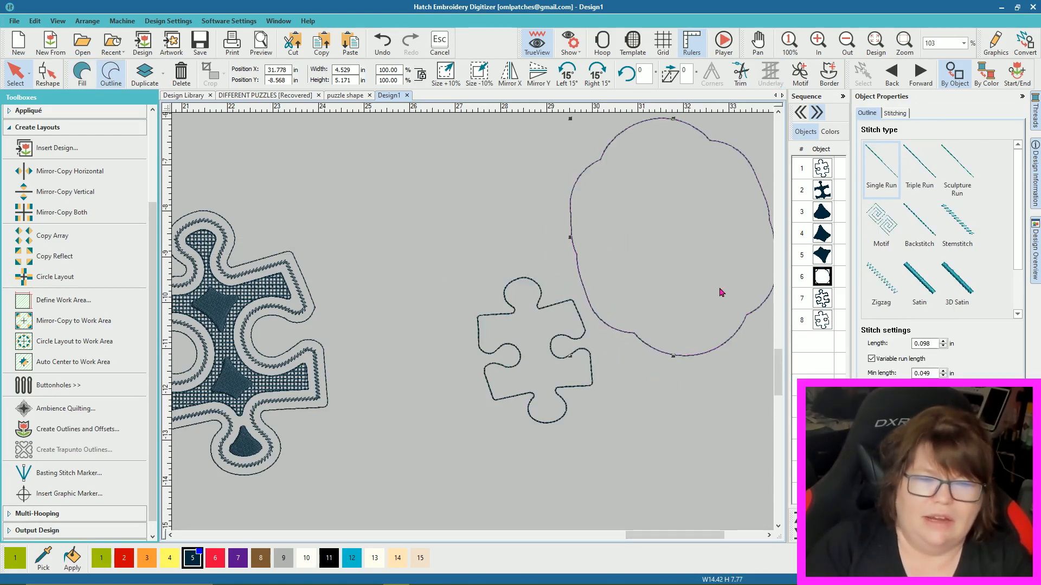
click(920, 280)
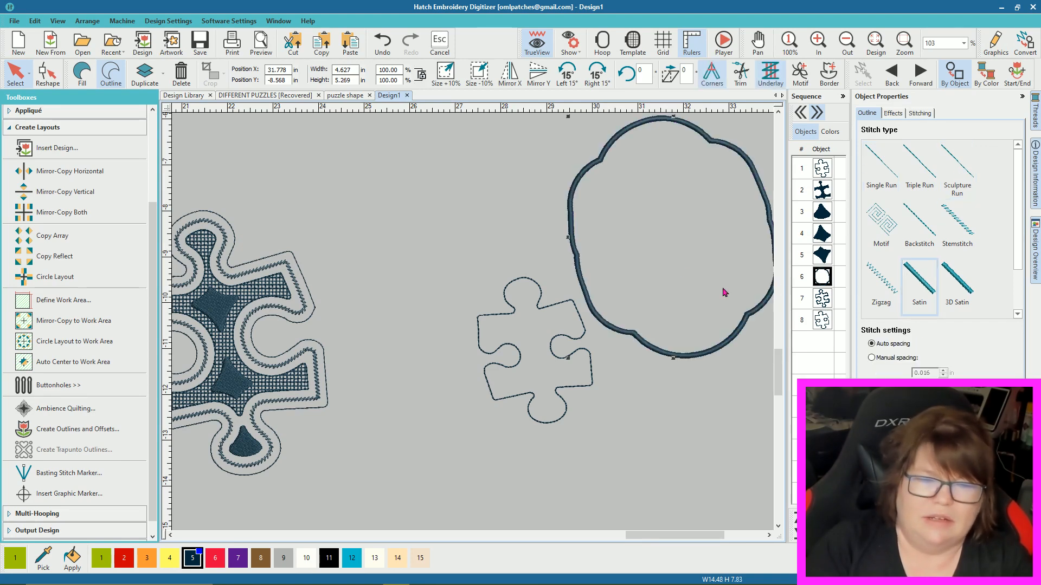
drag(667, 266, 527, 380)
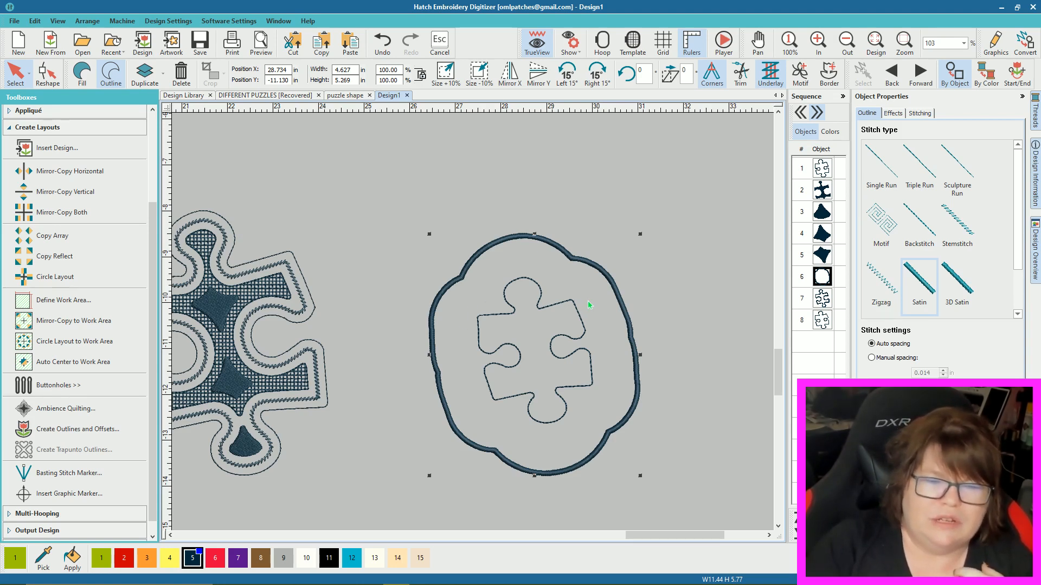
drag(589, 305, 594, 304)
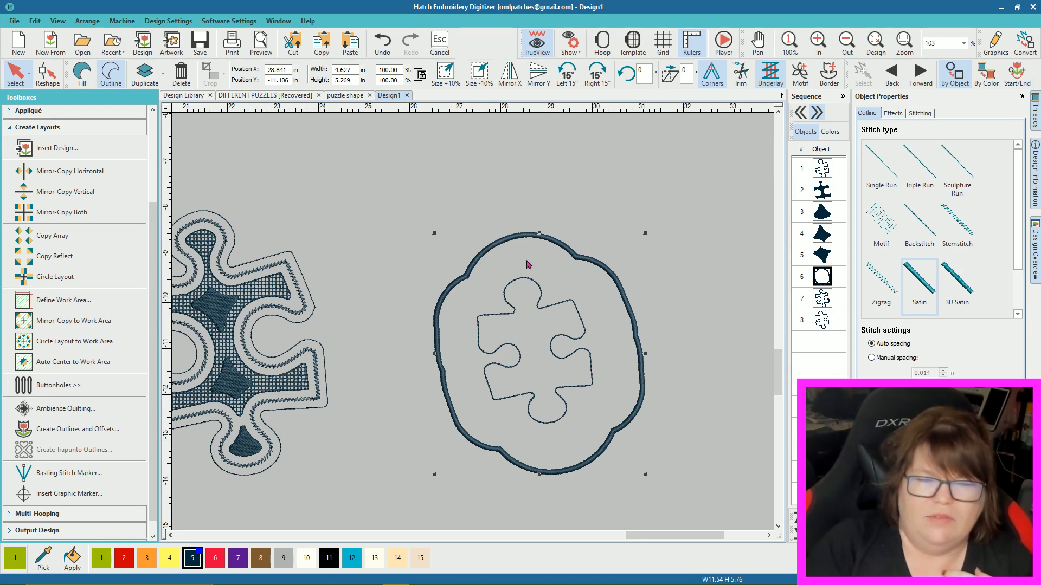
Step: Delete the satin offset outline and generate four more closely spaced single-run offset outlines around the puzzle outline
key(Delete)
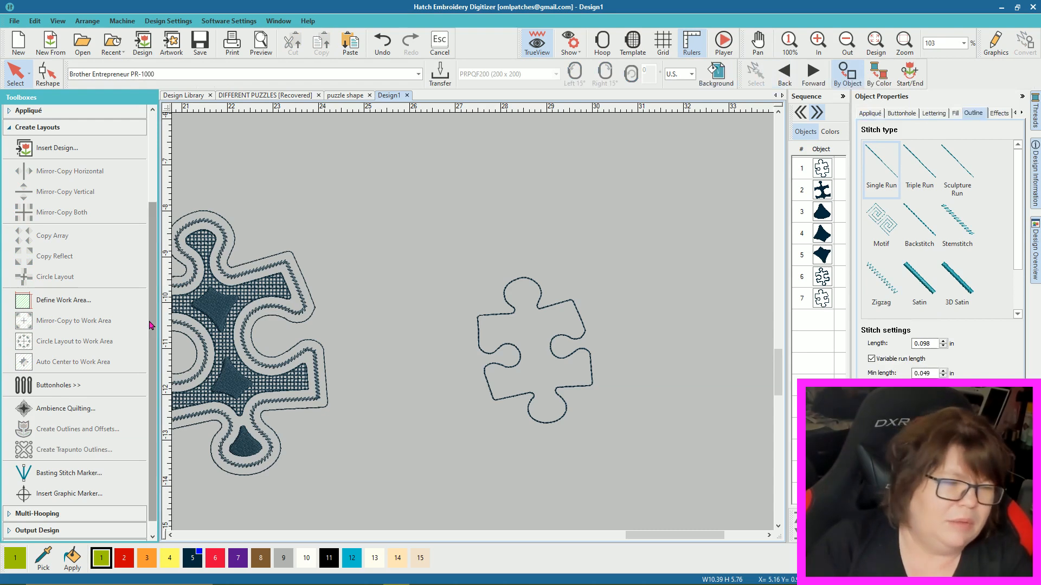
click(479, 320)
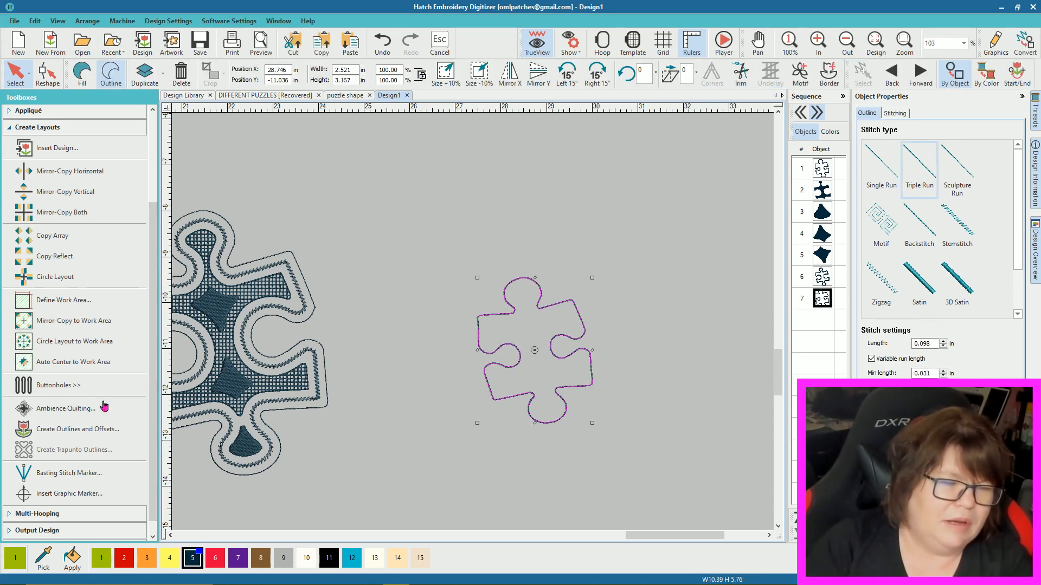
click(82, 430)
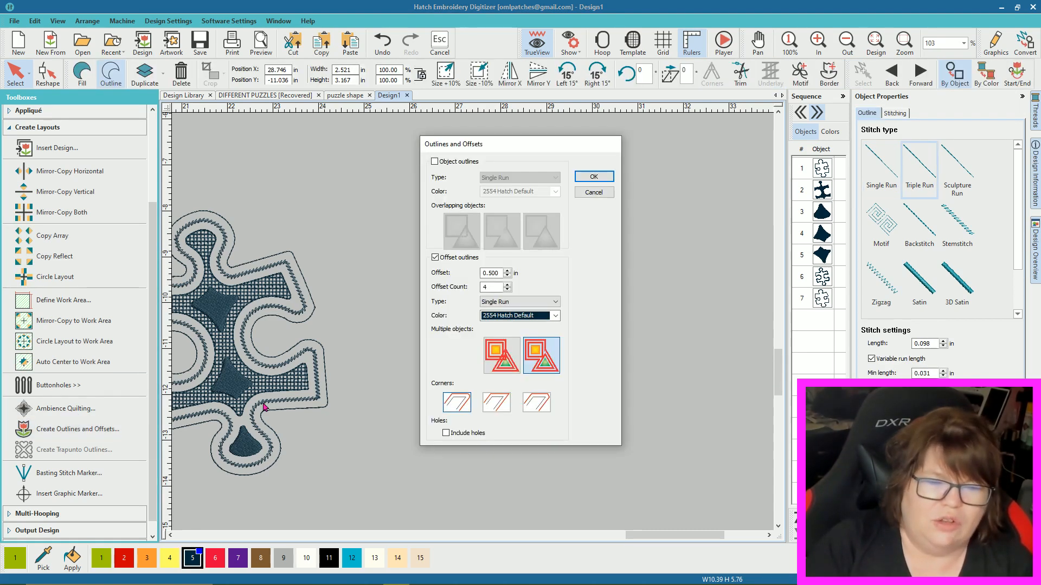
click(498, 273)
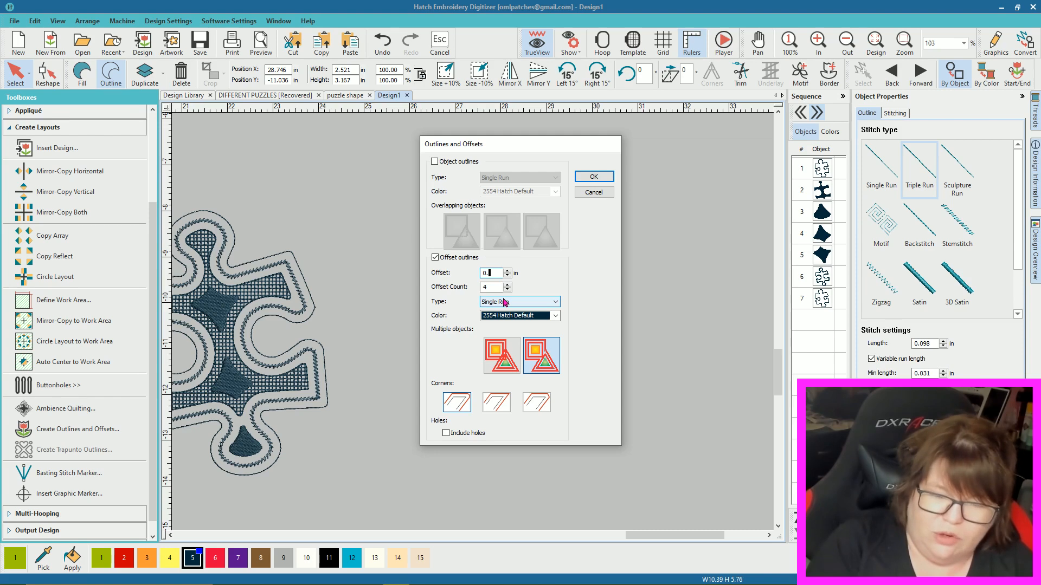
click(592, 177)
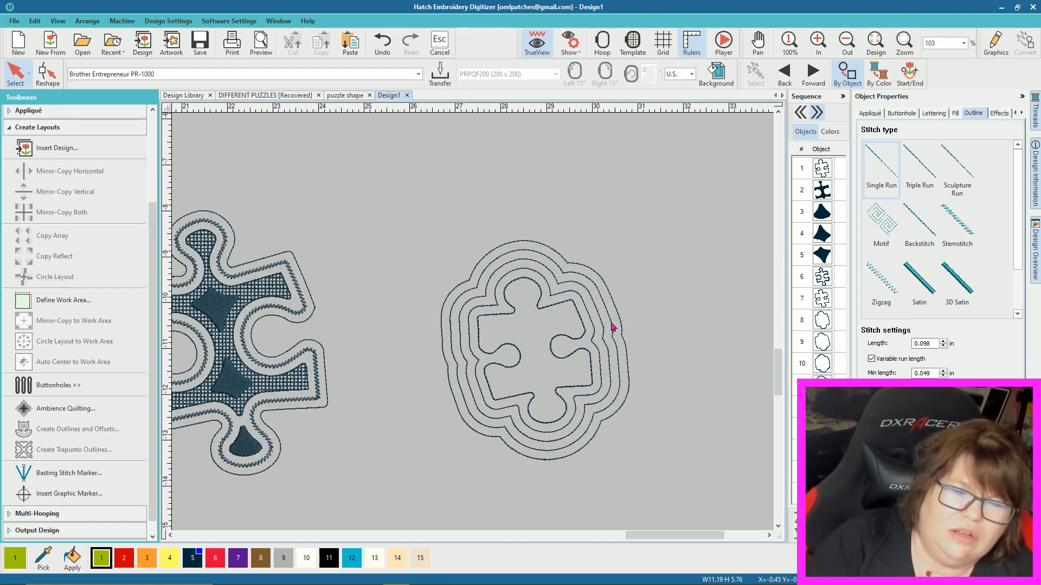
Step: Convert the puzzle outline inside the new offset outlines to a Tatami fill
click(514, 351)
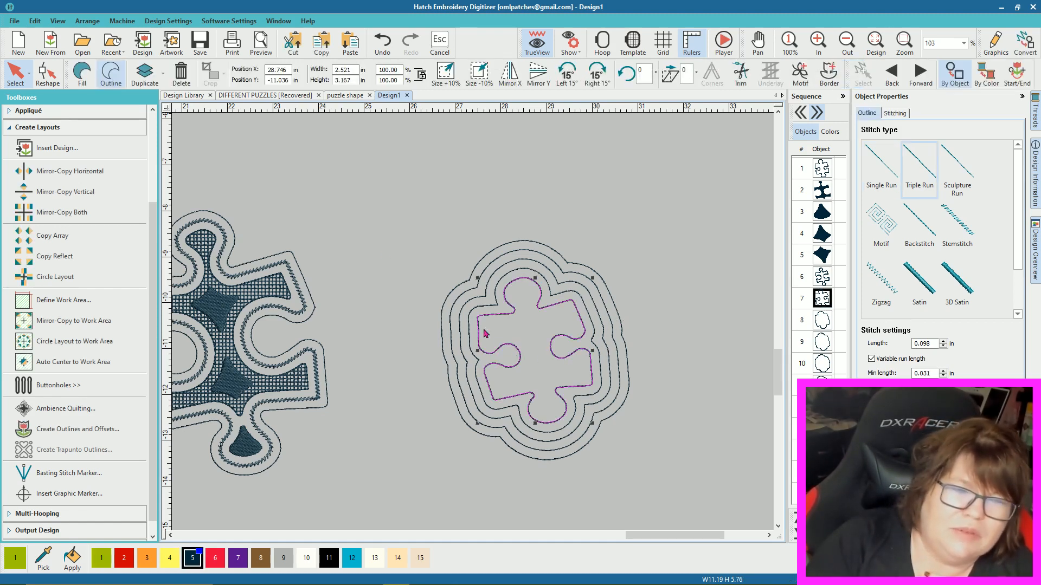
click(82, 74)
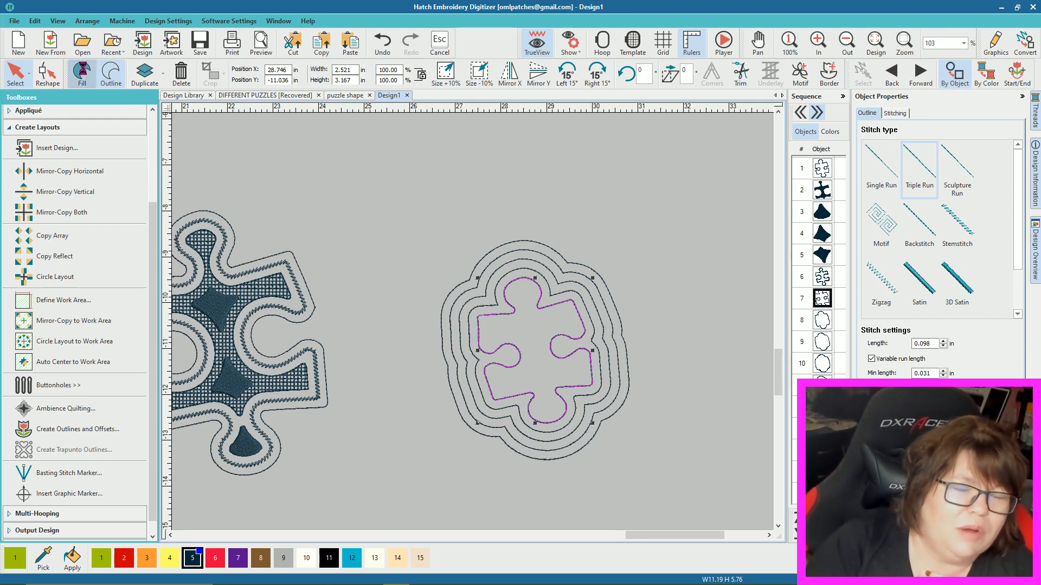
click(662, 251)
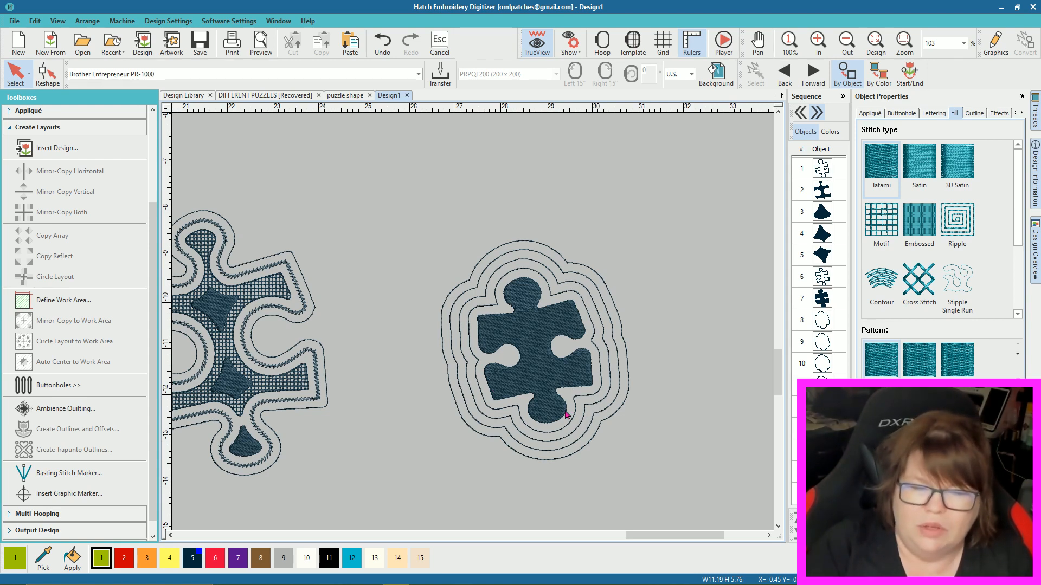
Step: Change the innermost offset outline around the filled puzzle piece to Stemstitch
click(595, 347)
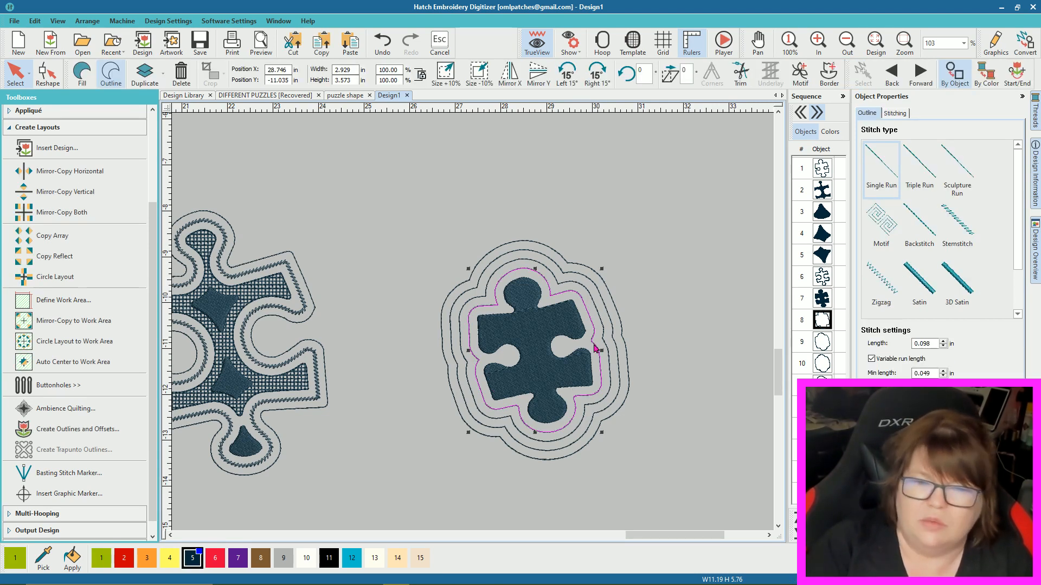
click(963, 222)
click(605, 337)
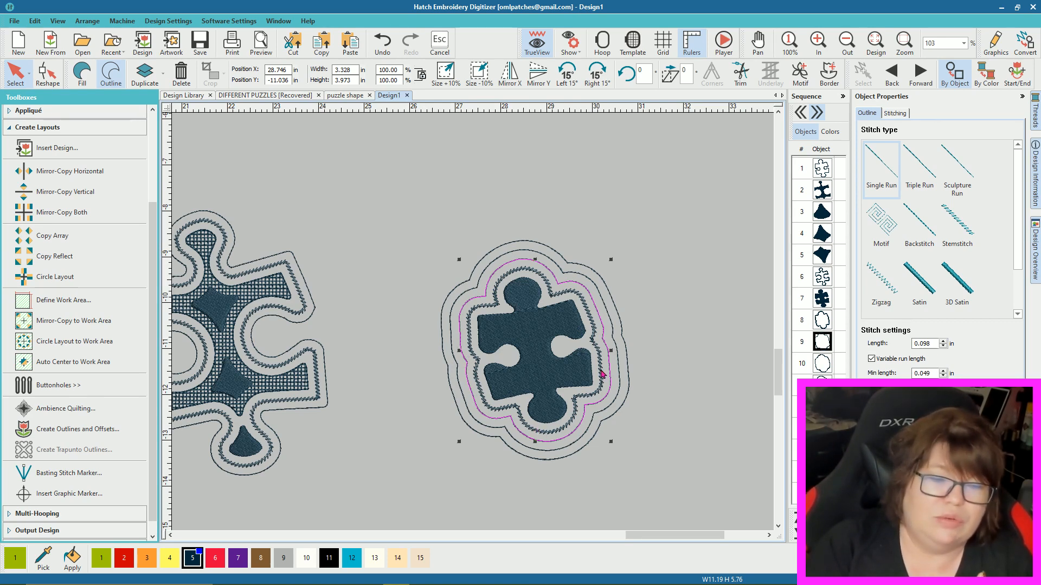
Step: Check the bordered puzzle piece in the DIFFERENT PUZZLES design, and change the outermost offset outline in Design1 to Satin
click(622, 331)
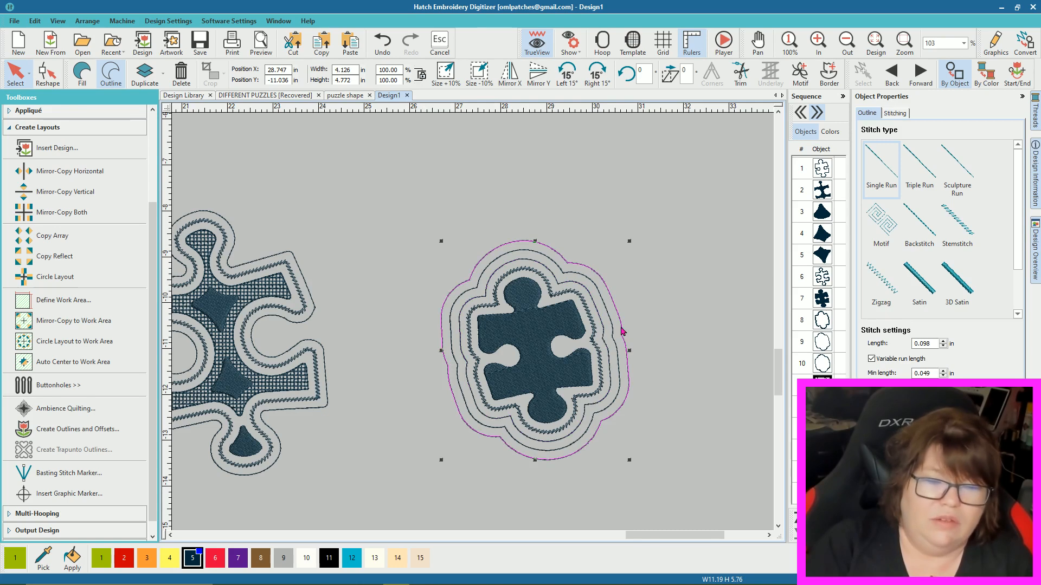
click(278, 96)
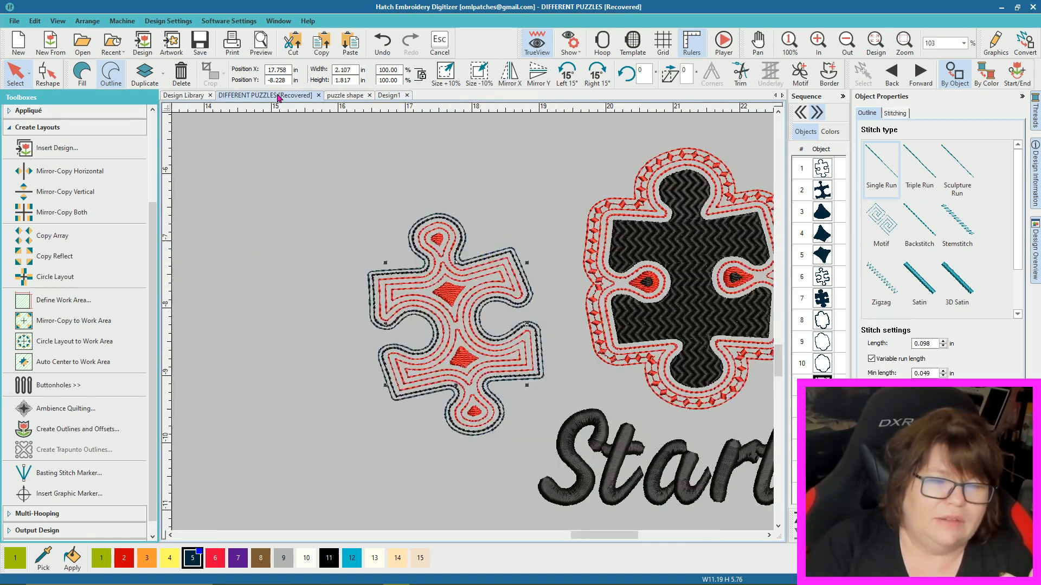
drag(609, 533, 636, 533)
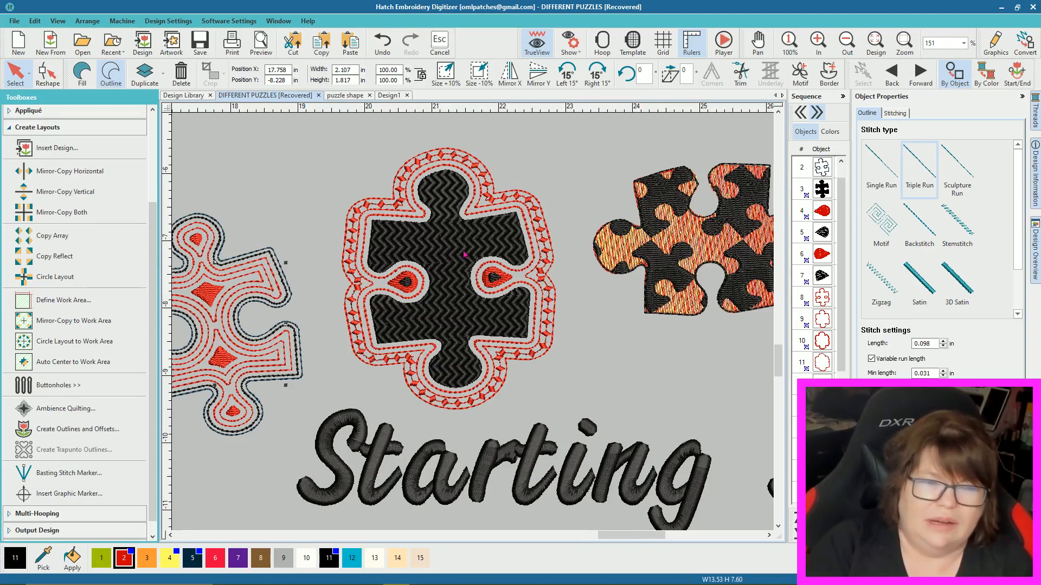
click(389, 96)
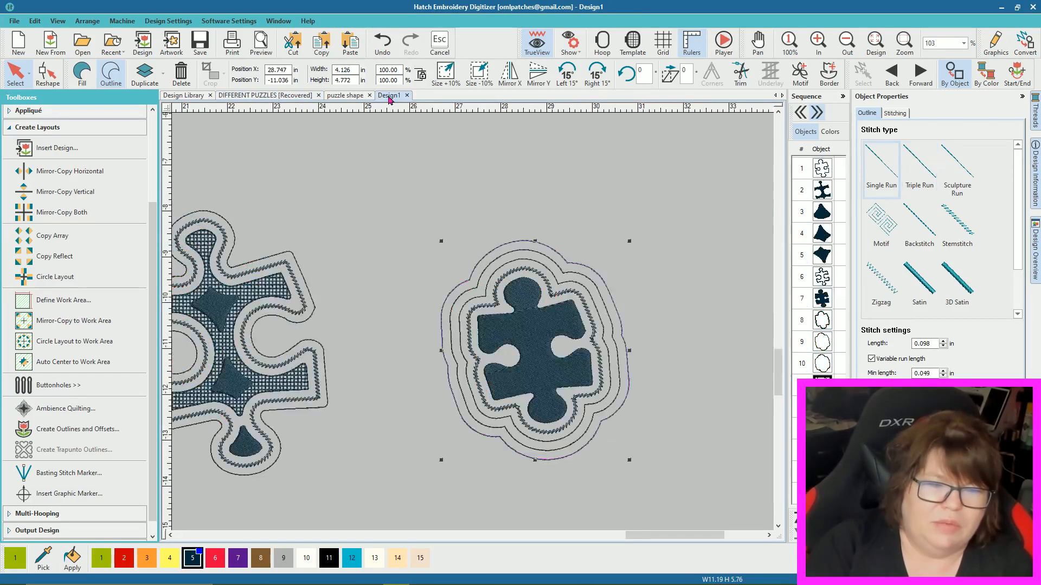
click(925, 298)
click(686, 275)
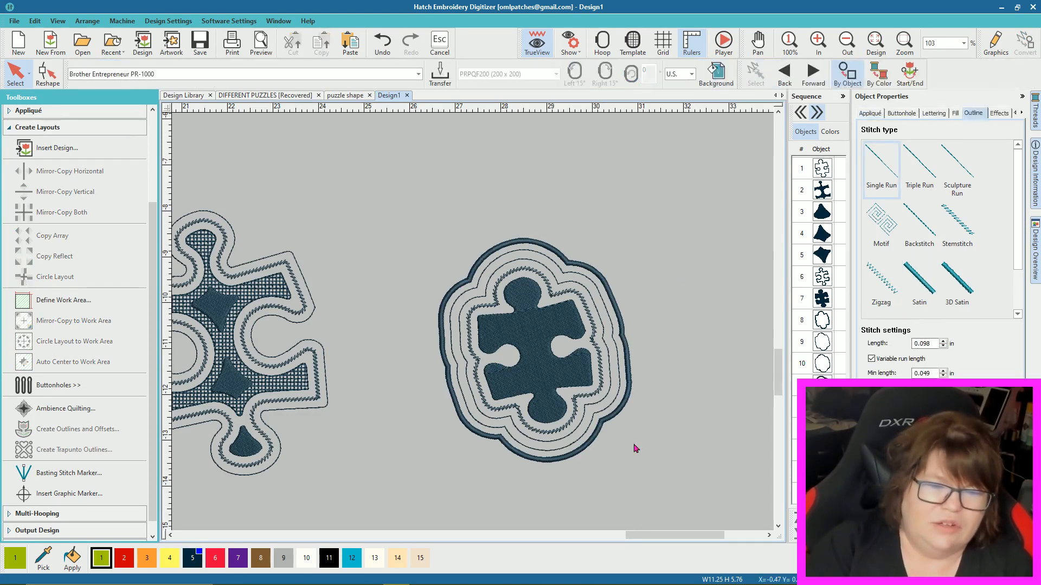
Step: Change the second offset outline from the inside to a Motif stitch using the Single Motifs category
click(521, 437)
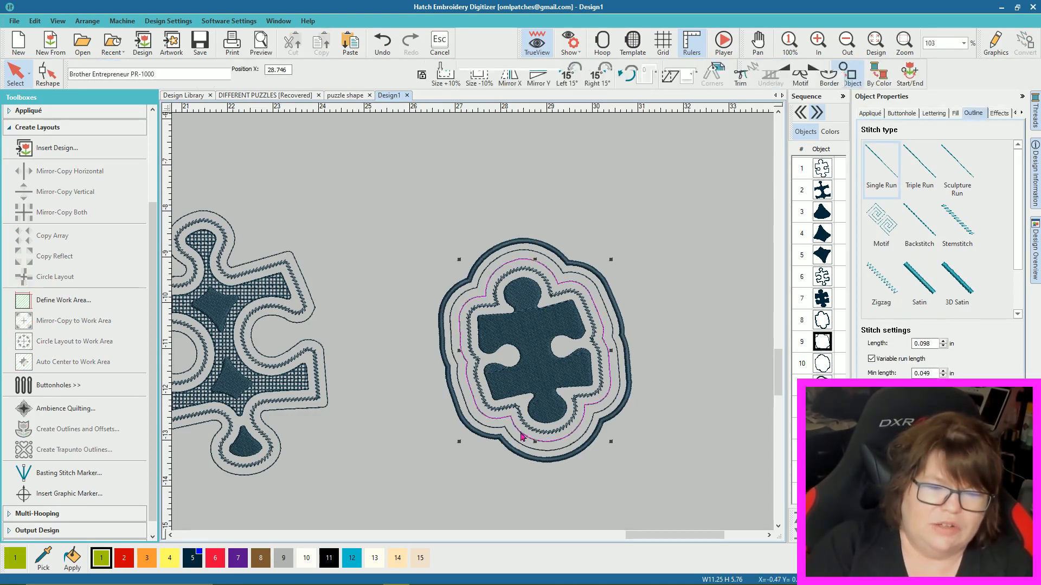
click(875, 225)
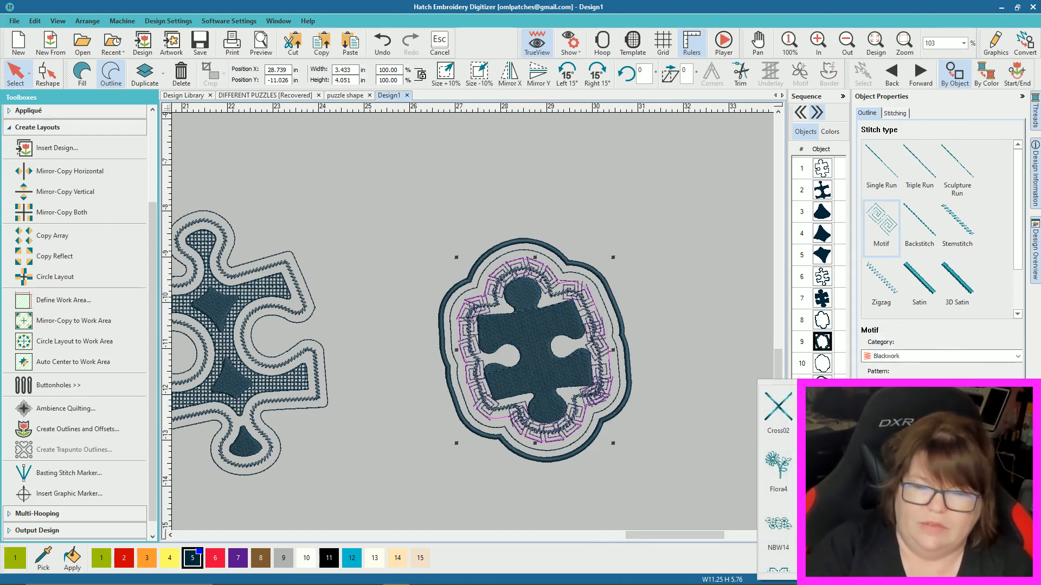
drag(899, 380, 786, 132)
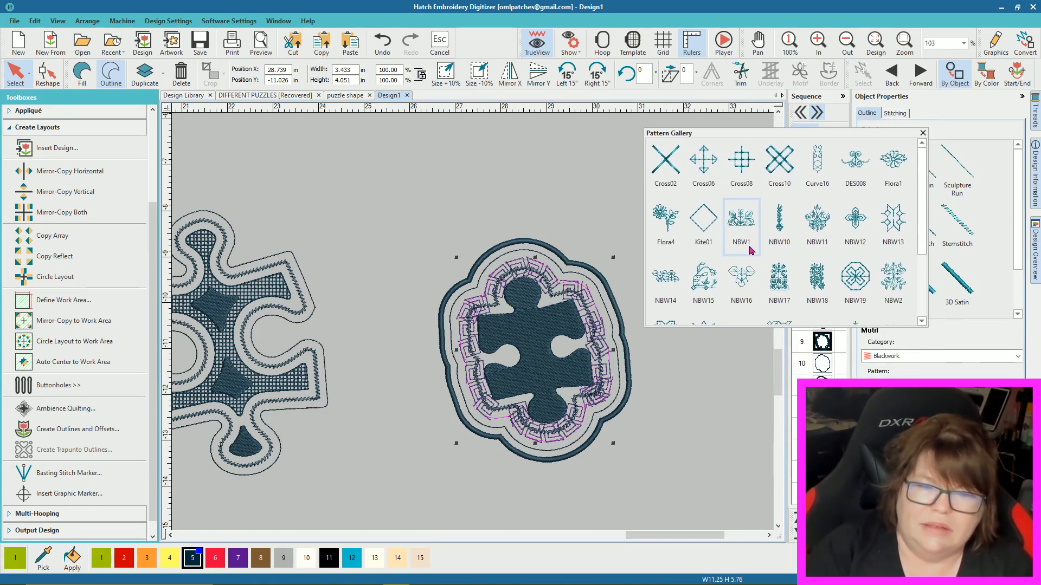
click(922, 132)
click(929, 357)
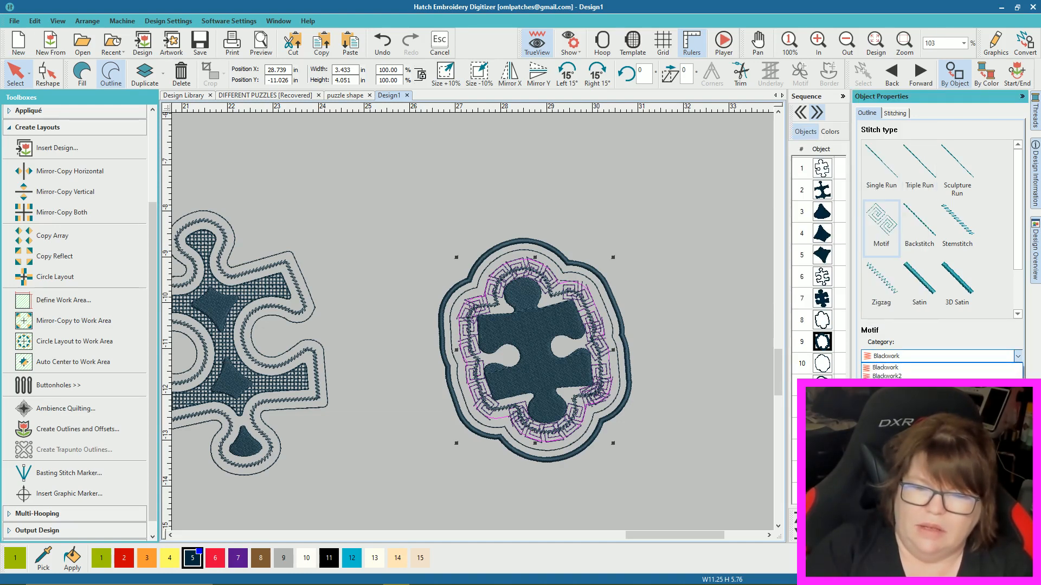
click(894, 429)
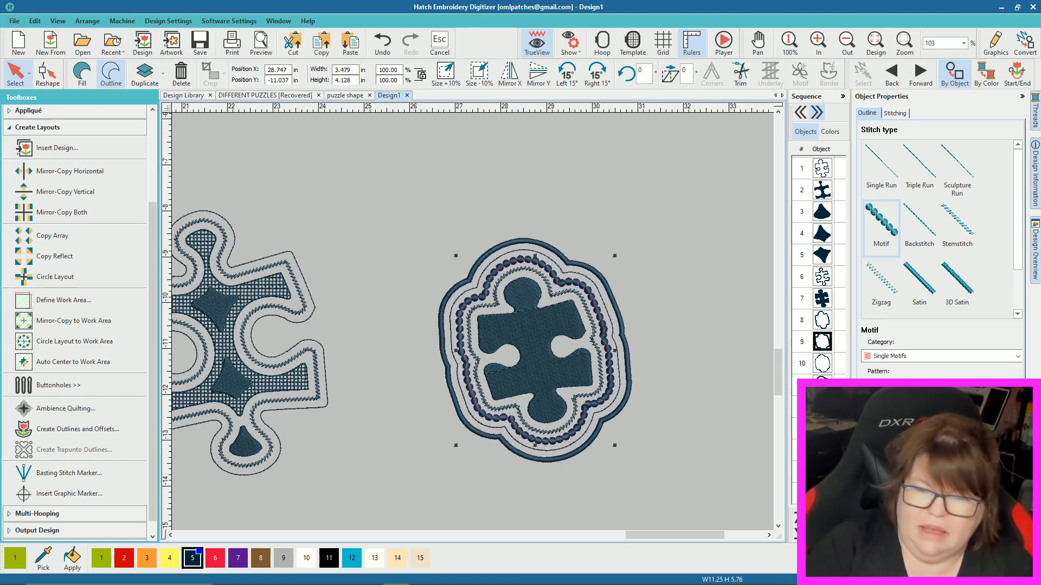
Step: Try the Block08, Block09, Block10, Arrow08, Block02 and Block04 motif patterns on the second offset outline
click(939, 391)
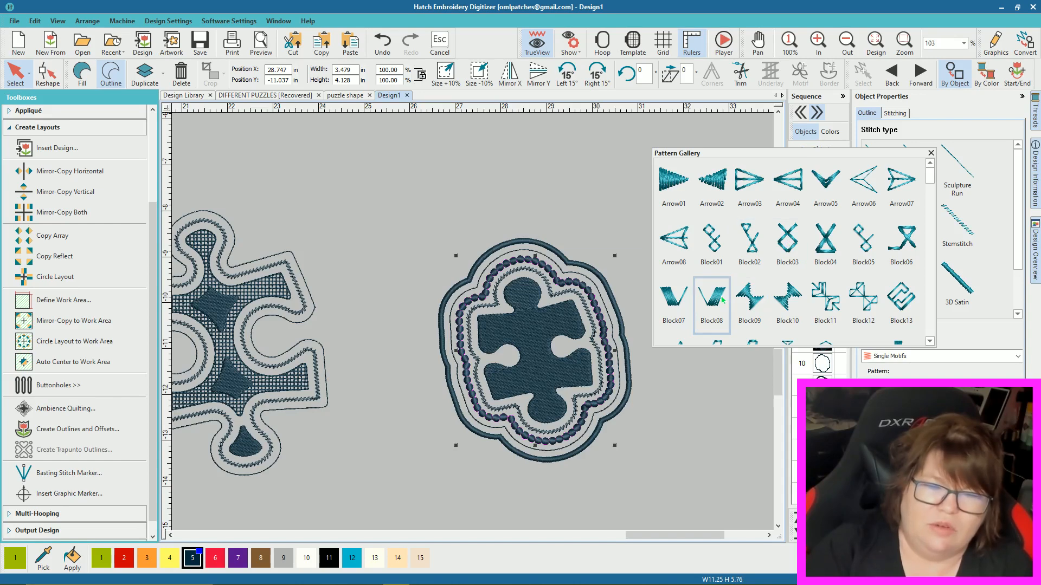
click(722, 300)
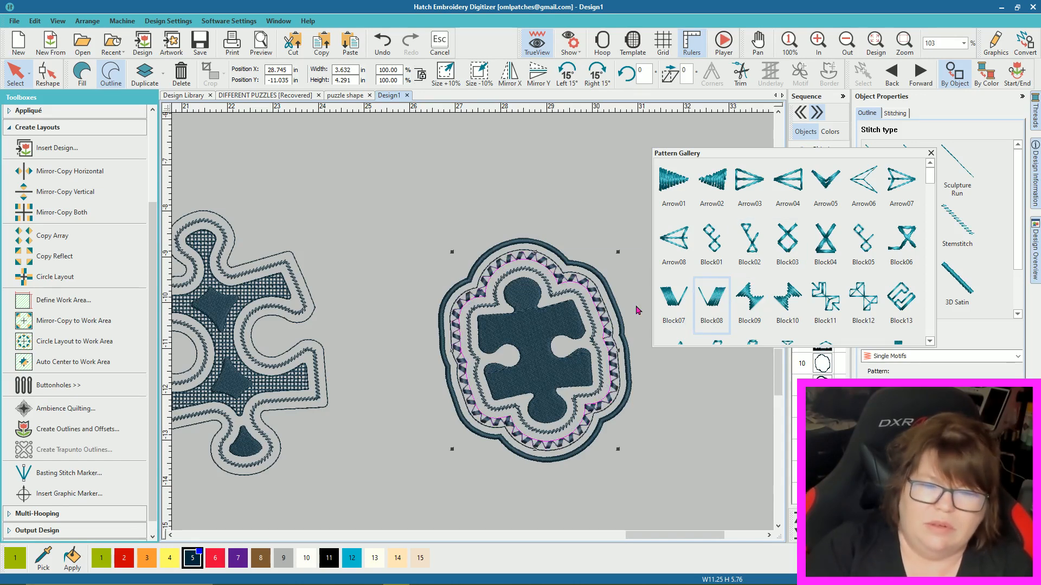
click(750, 301)
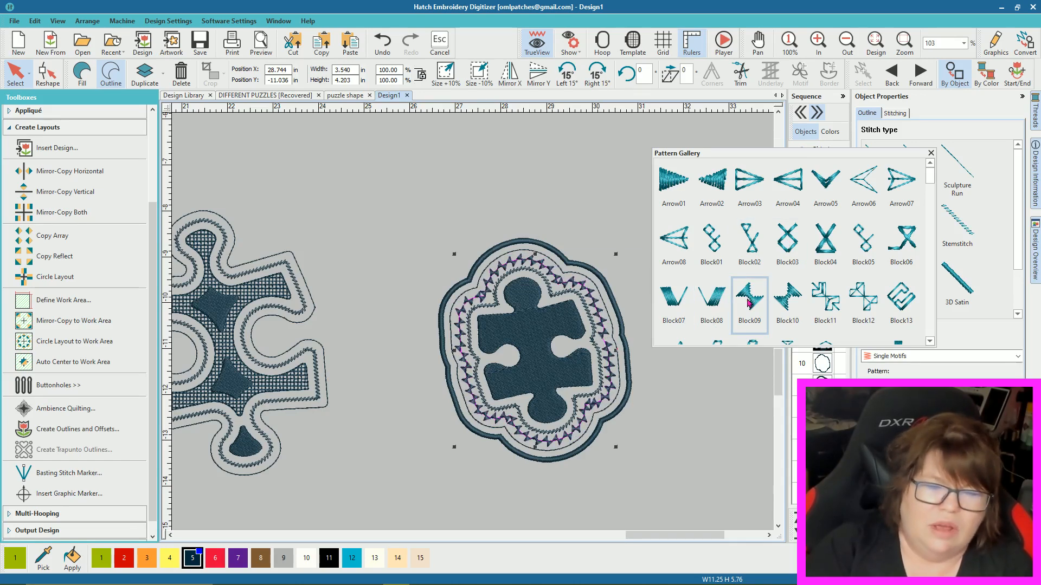
click(777, 302)
click(682, 242)
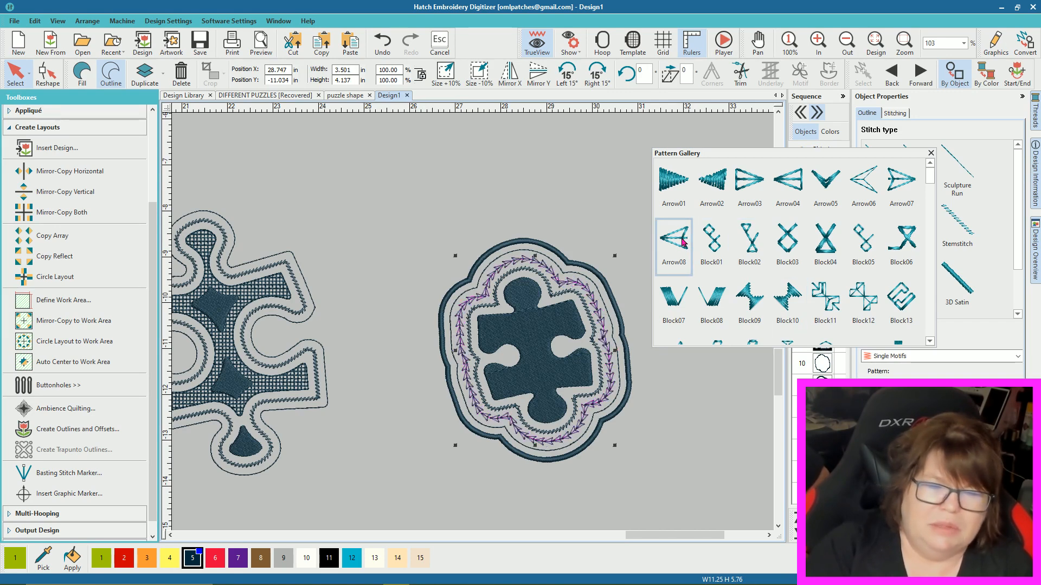
click(751, 245)
click(816, 243)
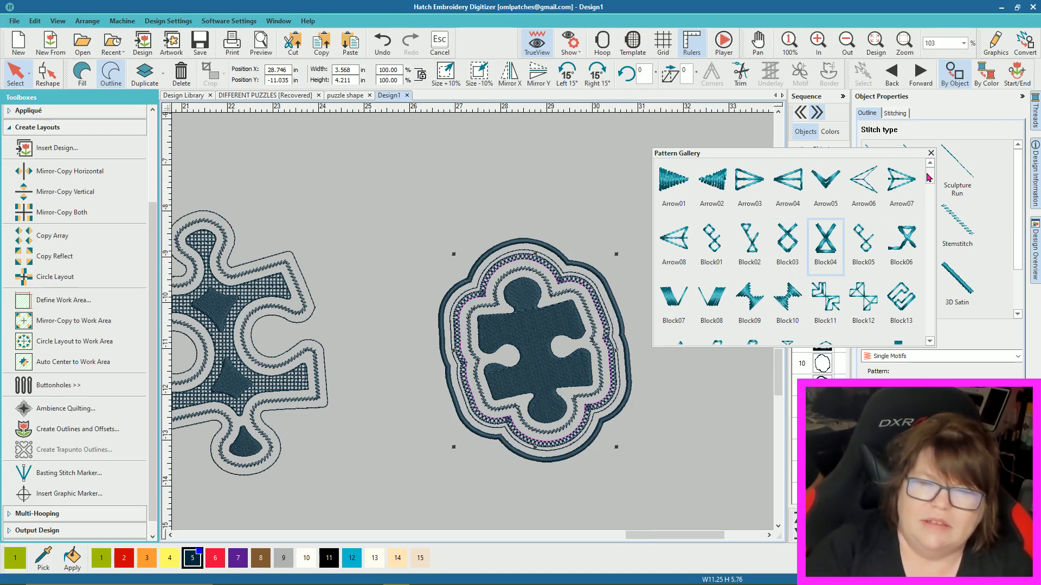
Step: Try the Cross06 and Cross07 motifs on the second offset outline, and apply the Cross13 pattern
drag(930, 175, 928, 213)
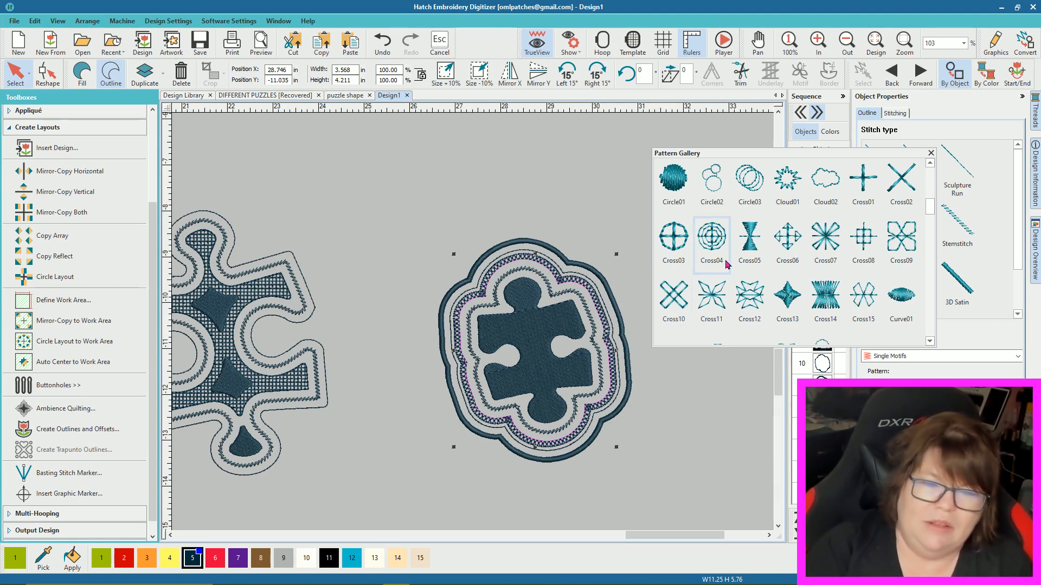
click(786, 244)
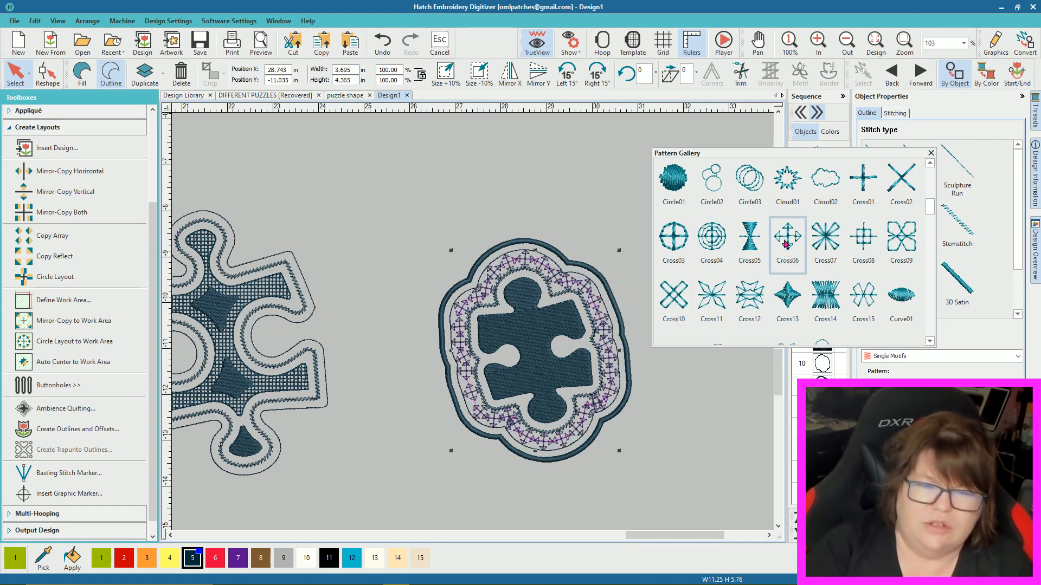
click(828, 235)
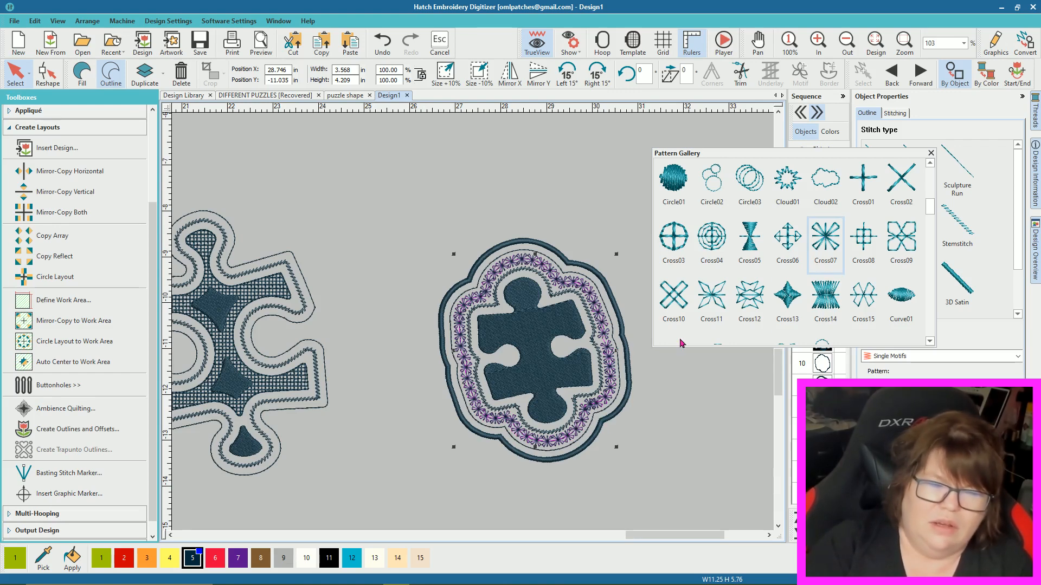
click(784, 294)
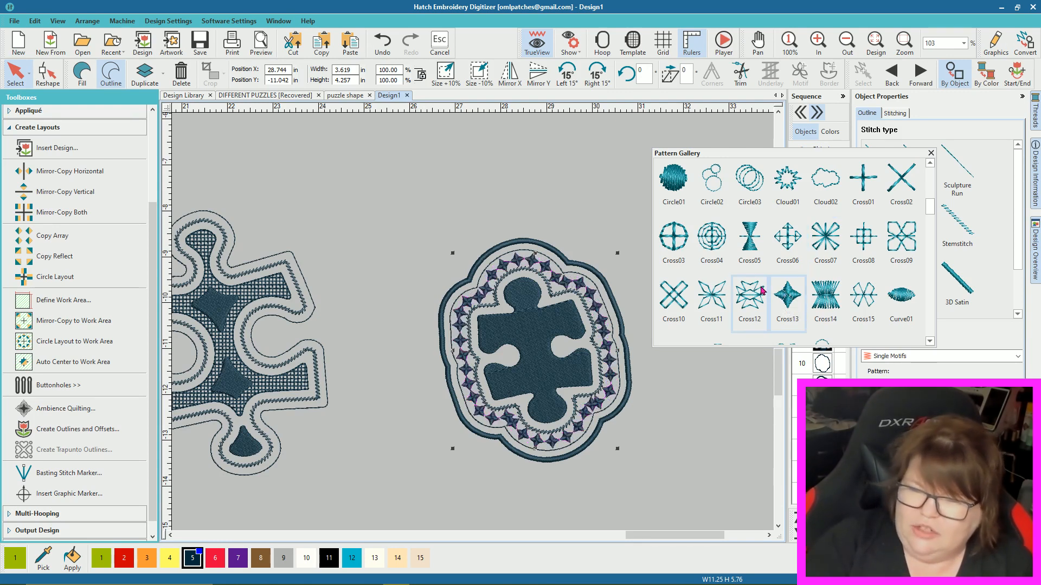
Step: Try the Curve01, Circle01 and Circle03 motifs on the second offset outline, and apply the Circle02 pattern
click(720, 296)
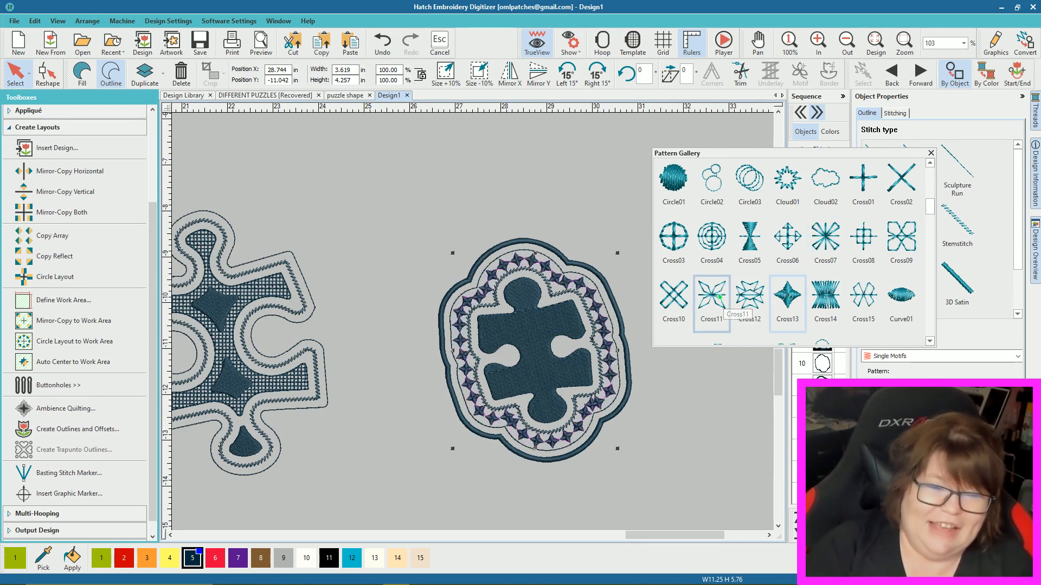
click(898, 296)
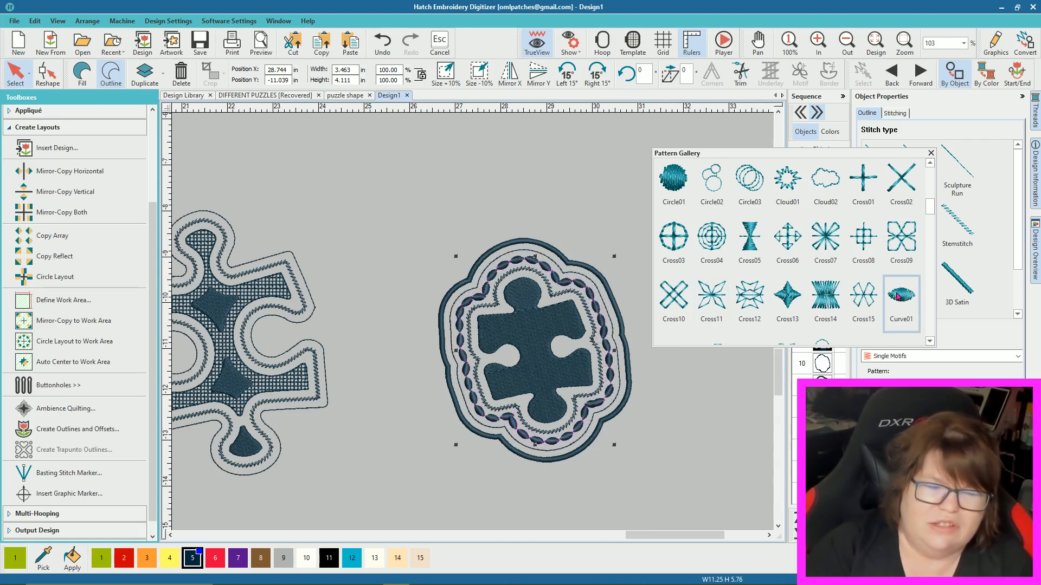
click(674, 181)
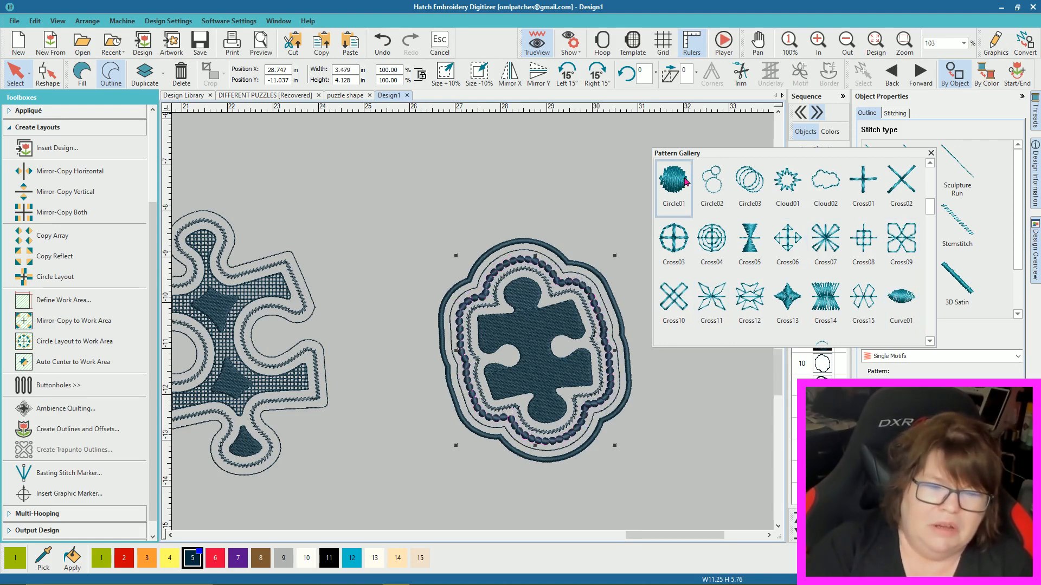
click(751, 186)
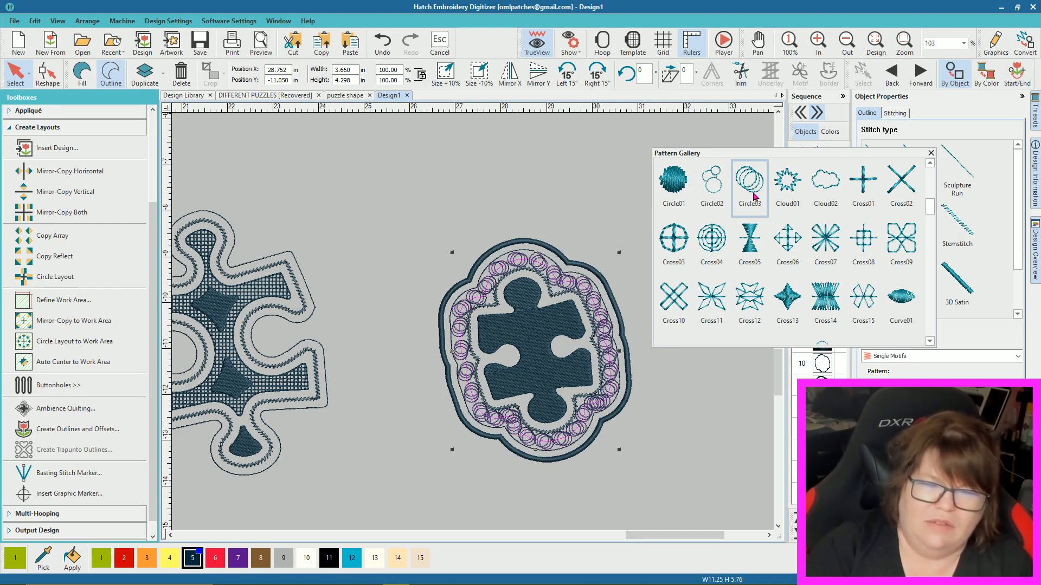
click(718, 187)
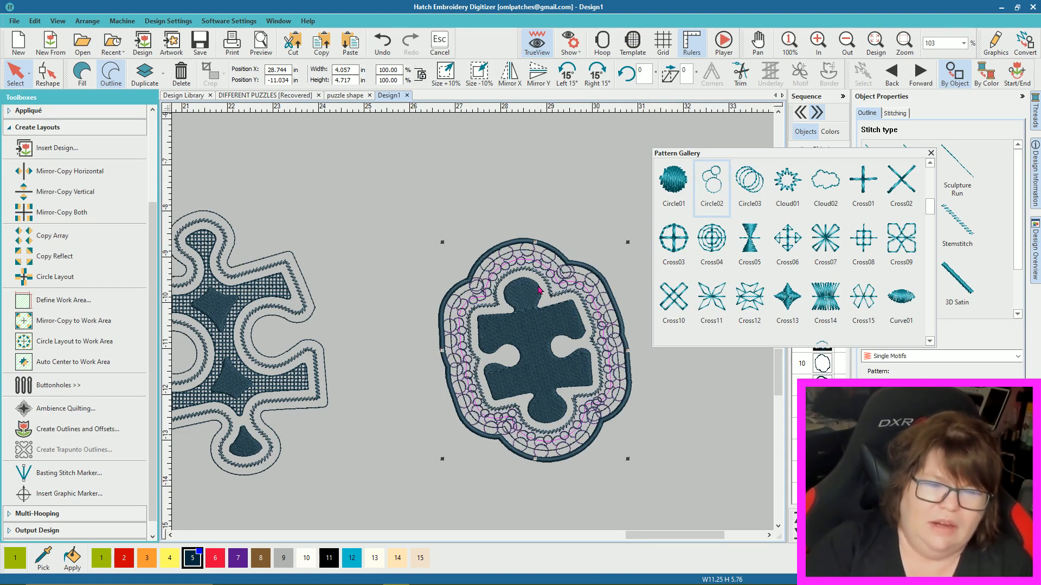
click(651, 467)
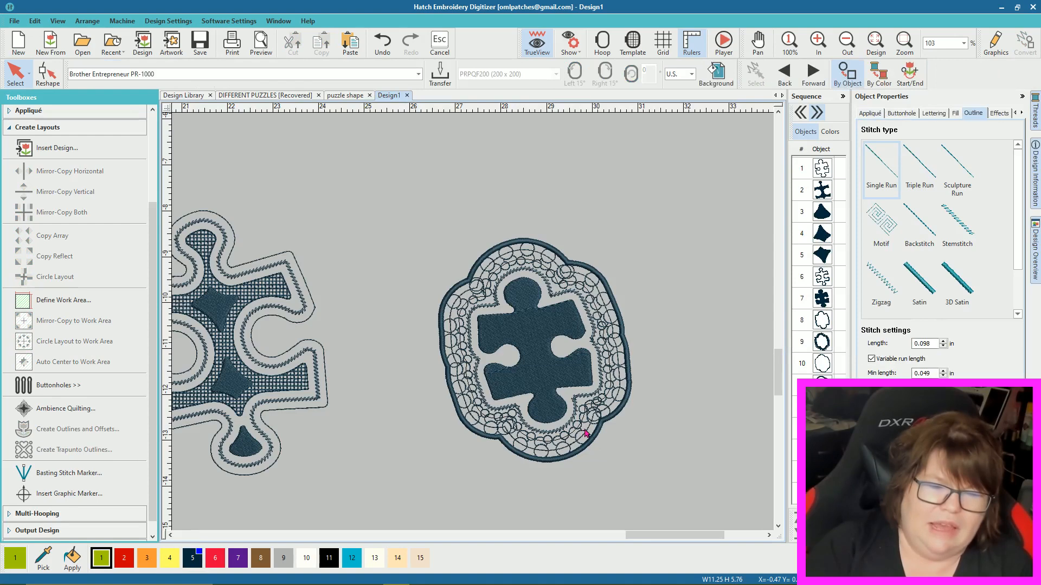
Step: Move the single-run outline off the circle motif border to an empty area beside the puzzle piece
click(617, 354)
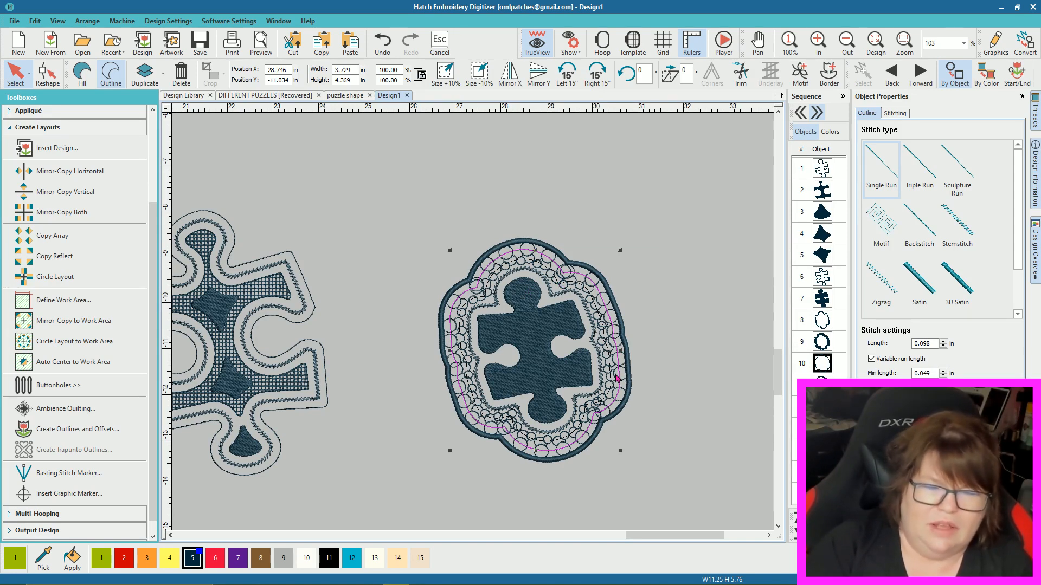
click(634, 397)
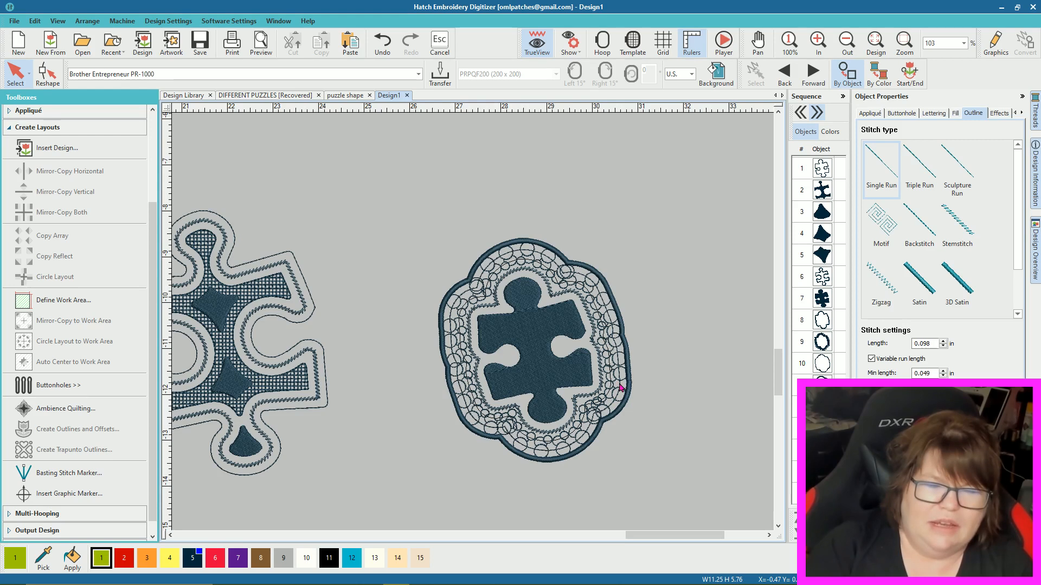
click(619, 387)
drag(619, 387, 629, 428)
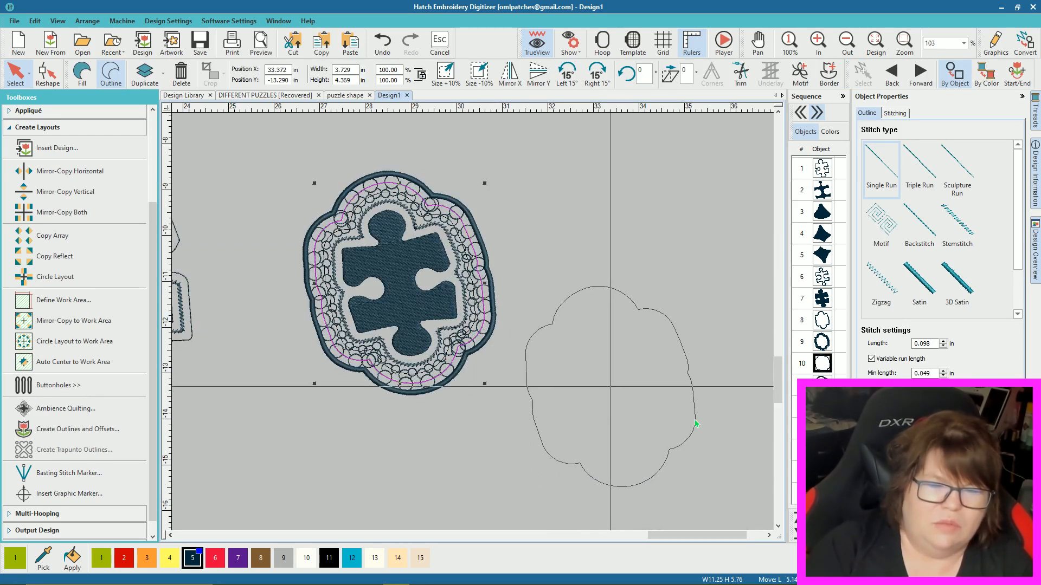
click(376, 436)
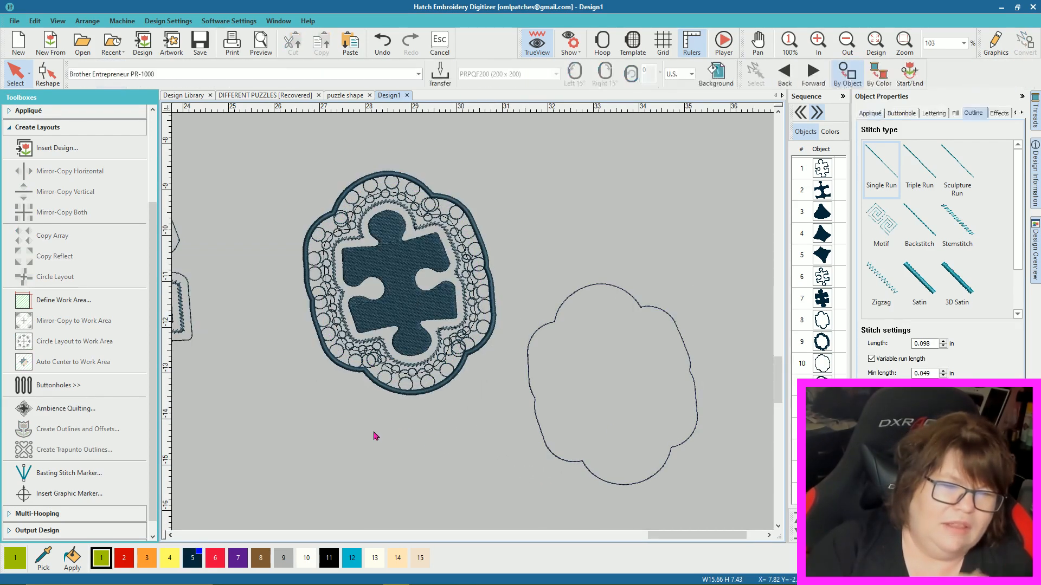
Step: Recolor the circle motif border around the solid puzzle piece with thread color 12
click(394, 374)
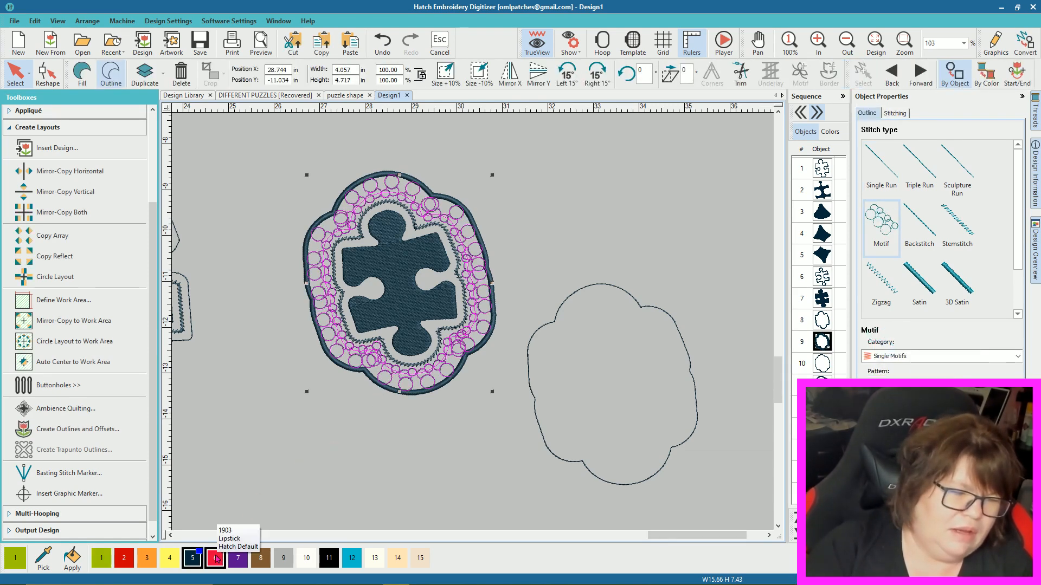
click(352, 558)
click(453, 439)
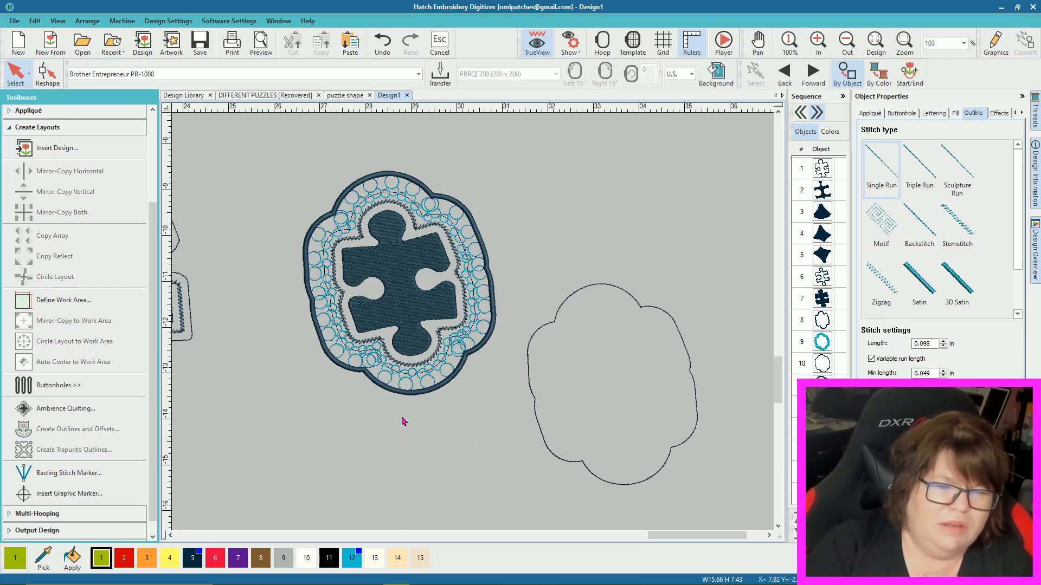
scroll(385, 369, up, 3)
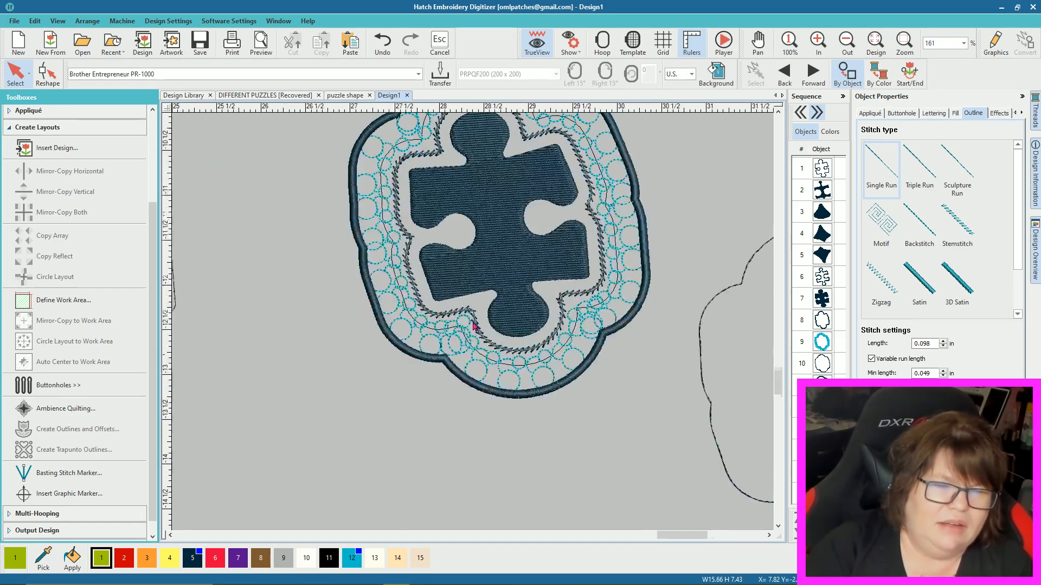
scroll(473, 325, down, 2)
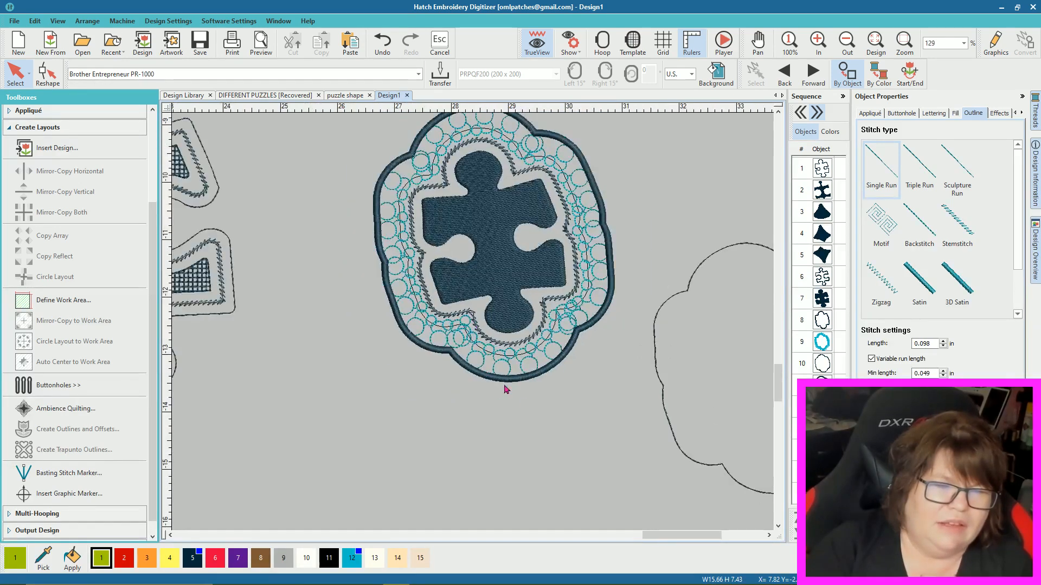
scroll(508, 329, down, 2)
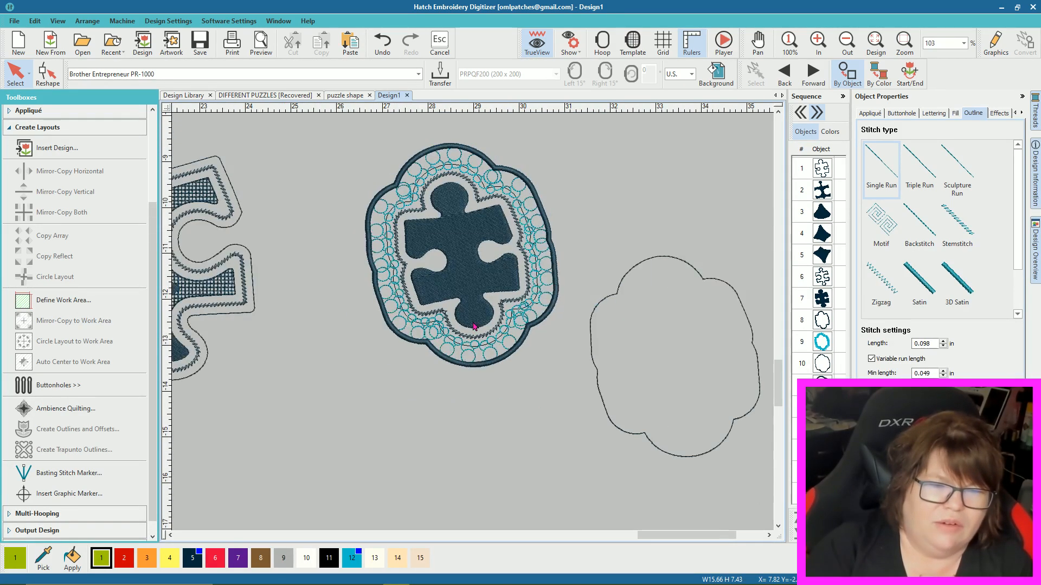
Step: Place the separate single-run outline back over the circle motif border around the solid puzzle piece
scroll(474, 326, up, 2)
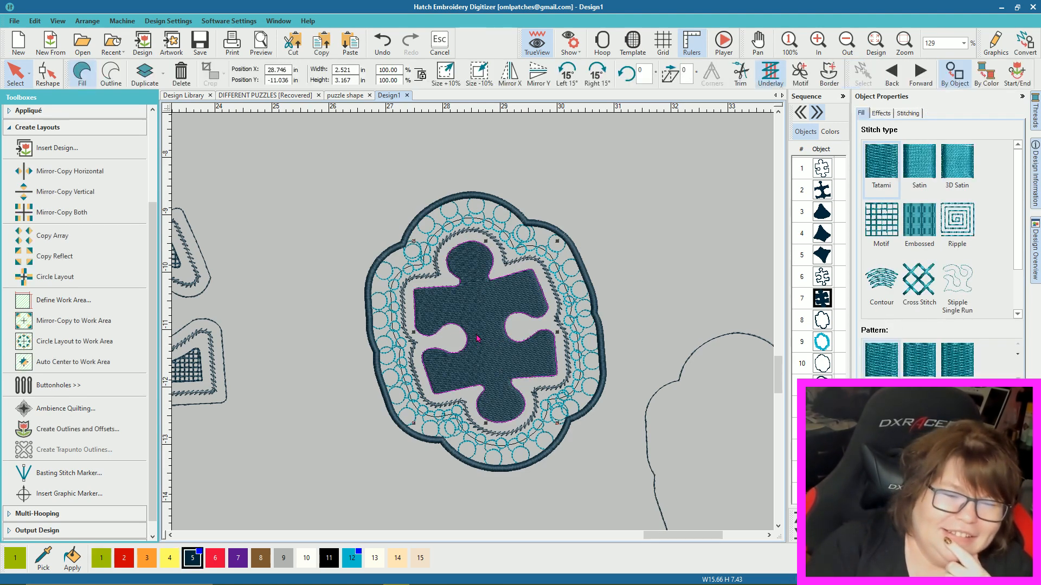
click(503, 305)
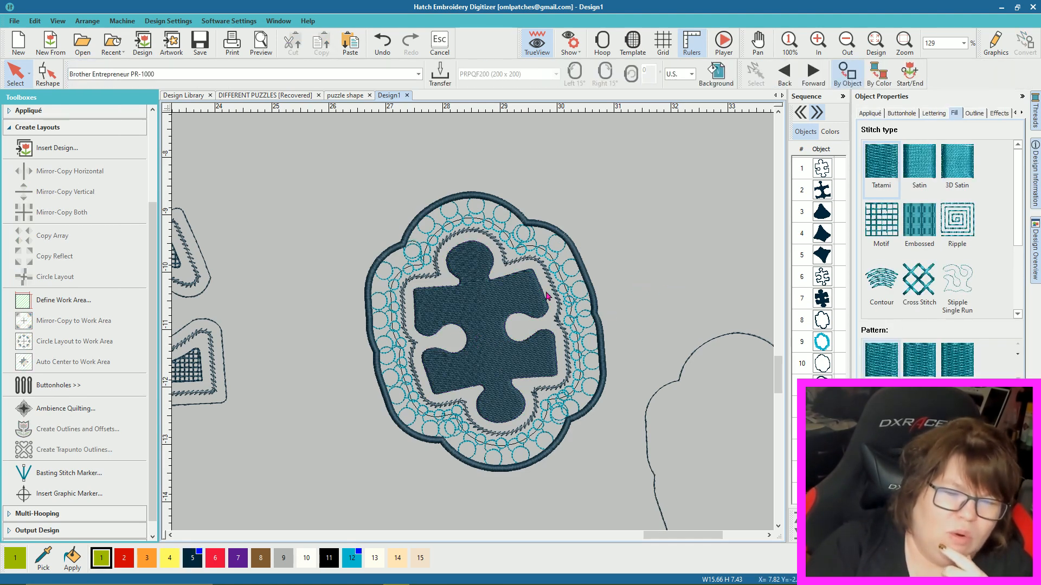
click(625, 305)
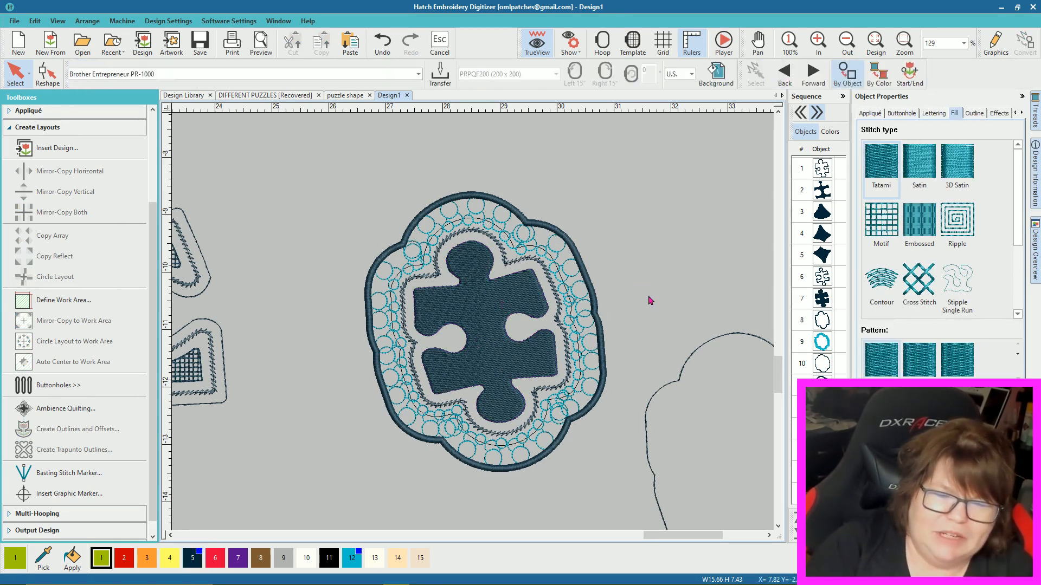
click(681, 379)
drag(555, 286, 440, 264)
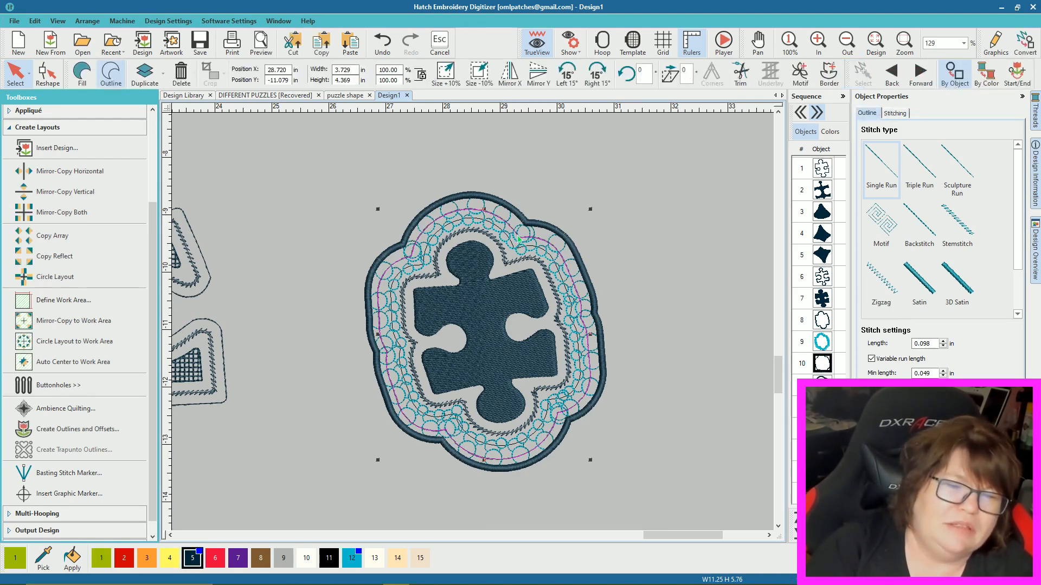
click(652, 275)
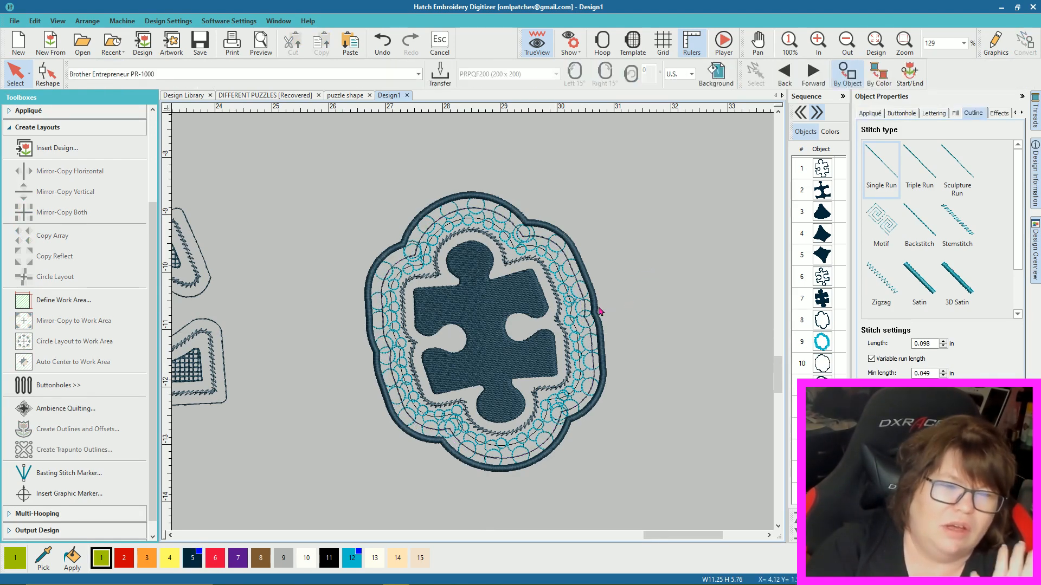
Step: Recolor the stemstitch border of the grid-filled puzzle piece with thread color 6, Lipstick
scroll(473, 326, down, 1)
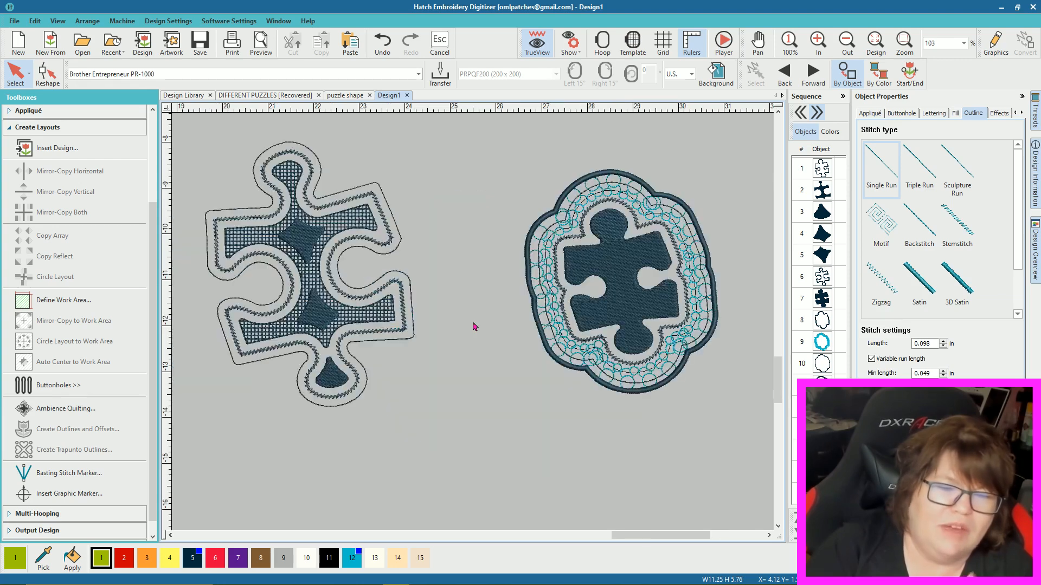
scroll(452, 323, down, 2)
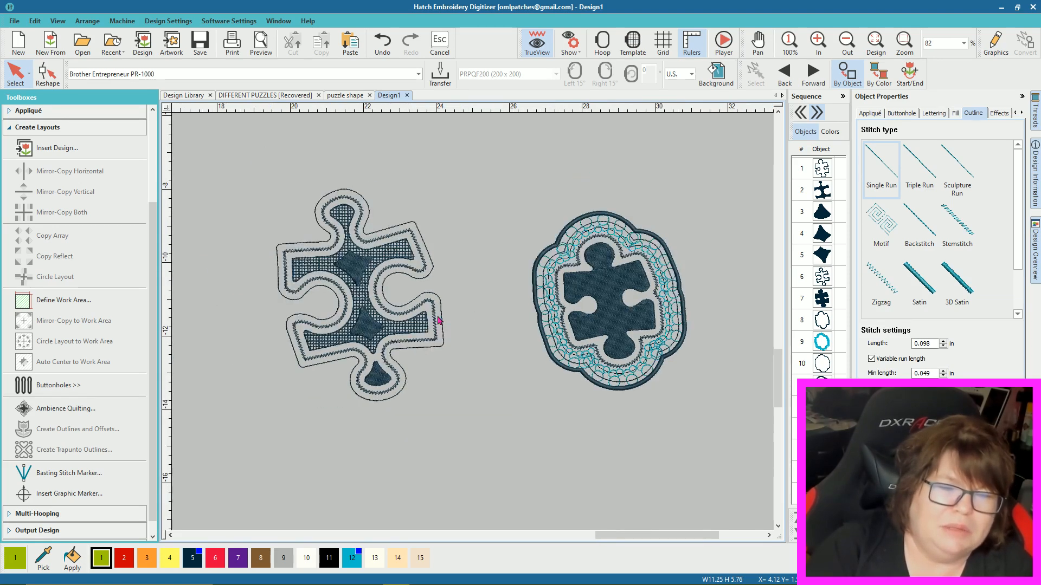
scroll(452, 324, up, 2)
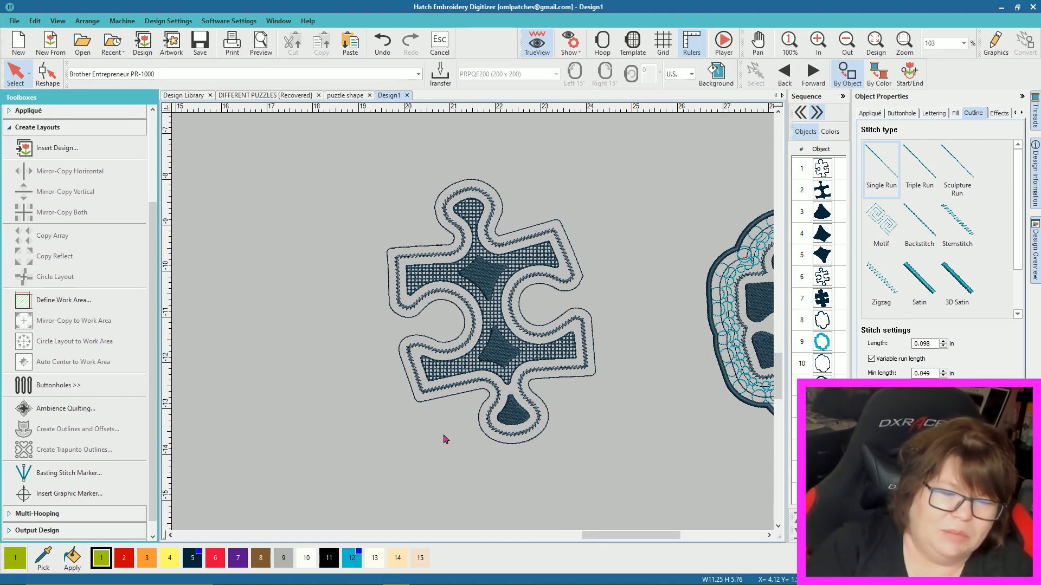
drag(635, 538, 645, 537)
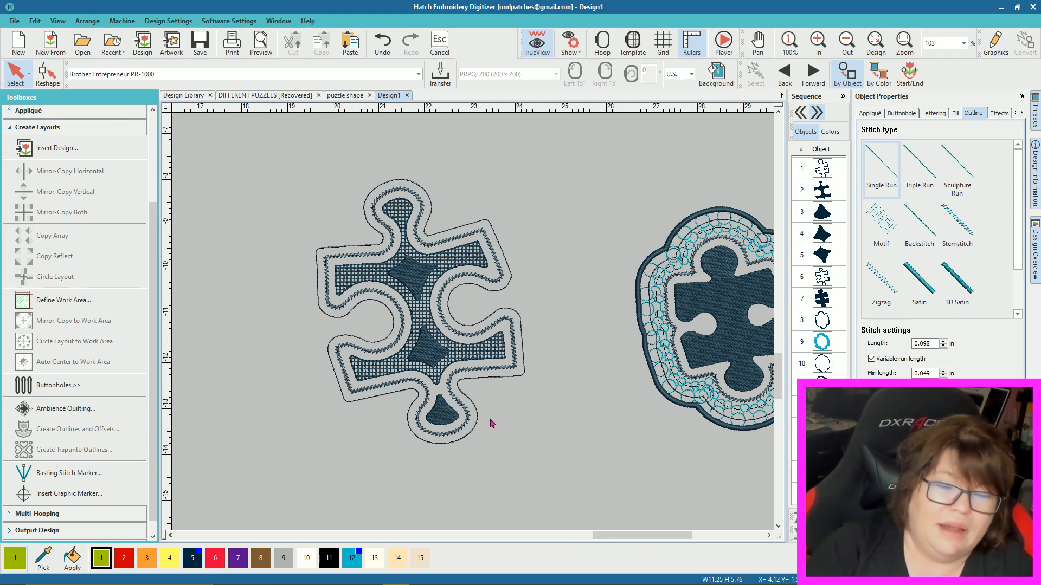
click(433, 244)
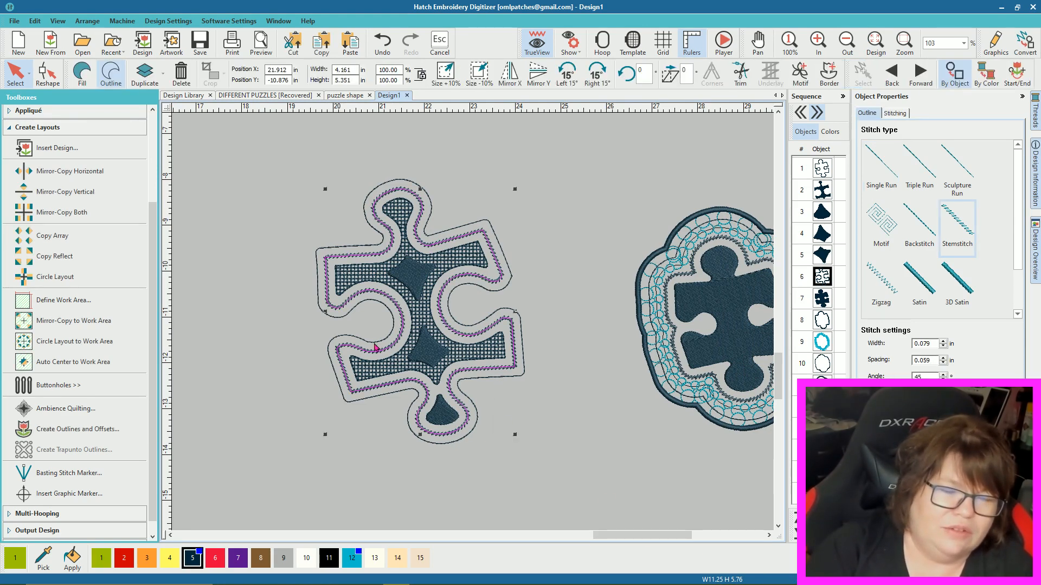
click(217, 558)
click(384, 420)
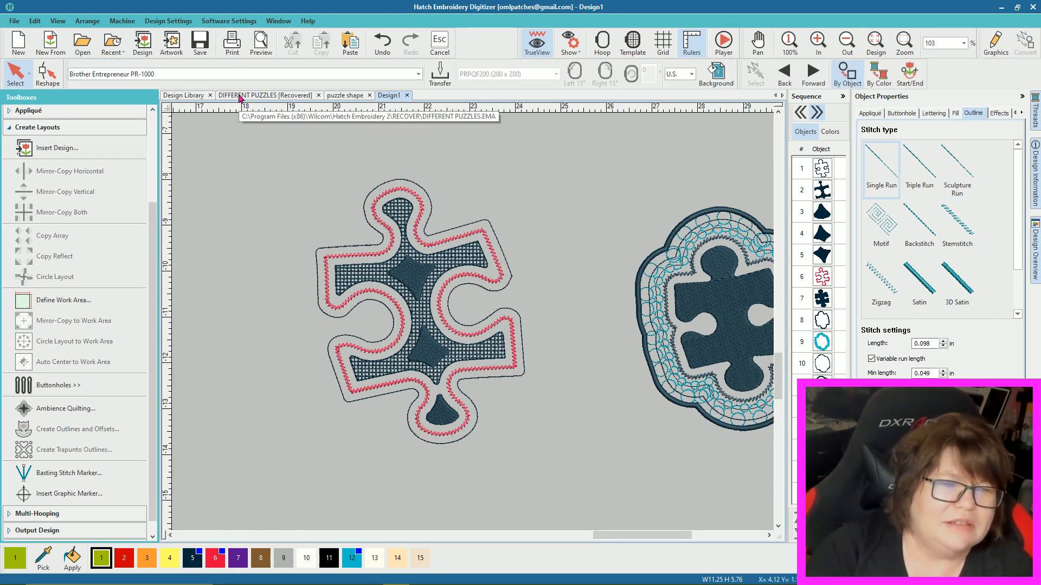
Step: Examine the chevron-filled puzzle piece with its motif border and the multicolored puzzle piece in the DIFFERENT PUZZLES design
click(252, 96)
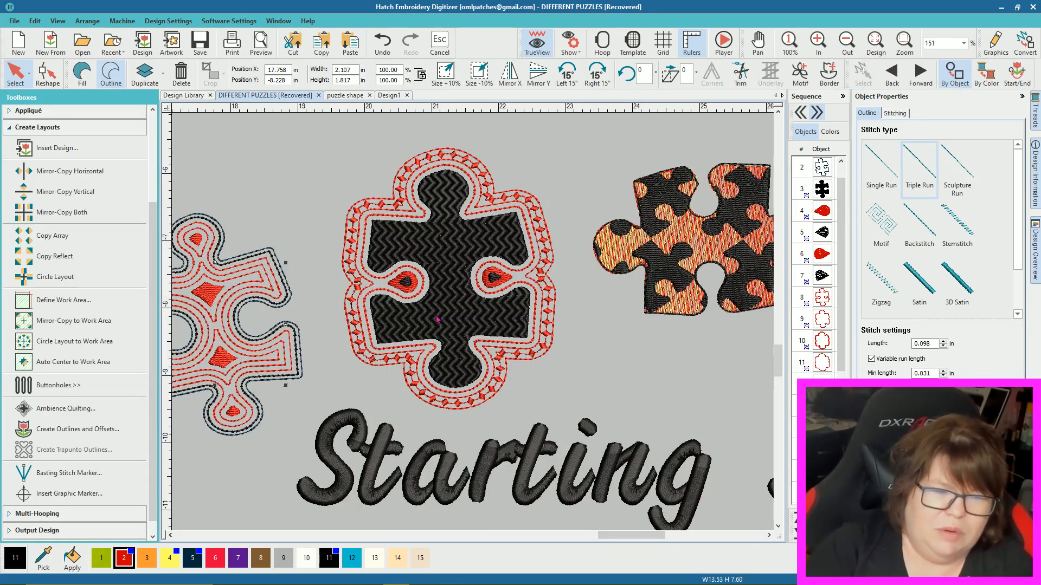
scroll(448, 271, up, 3)
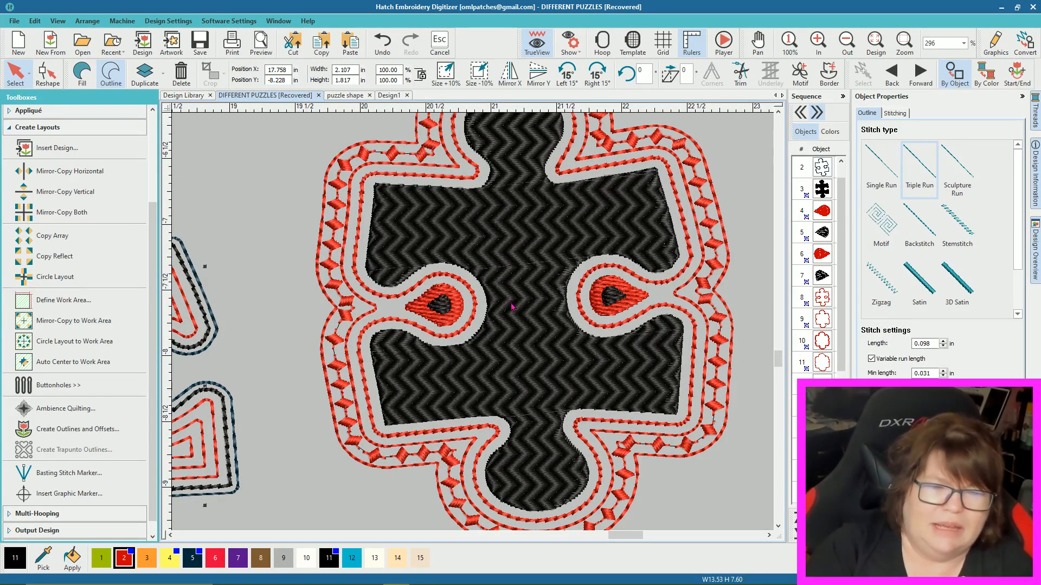
scroll(511, 306, down, 5)
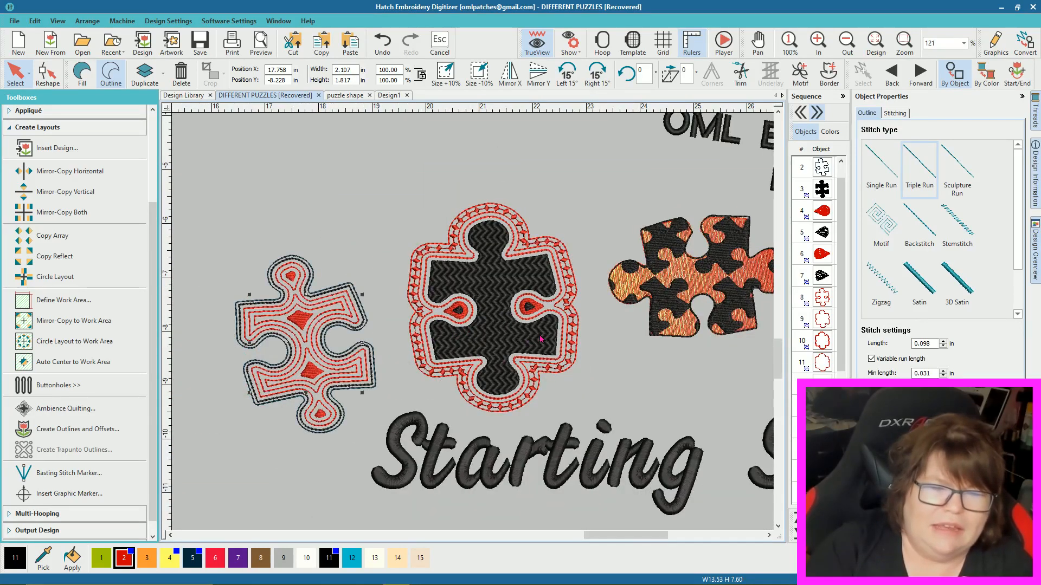
scroll(469, 325, up, 1)
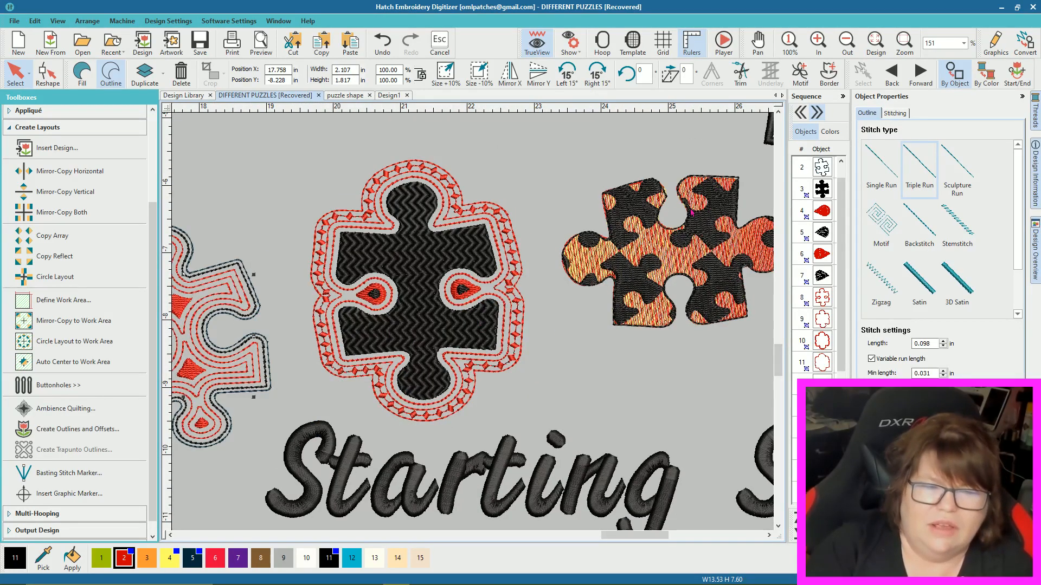
drag(633, 535, 650, 535)
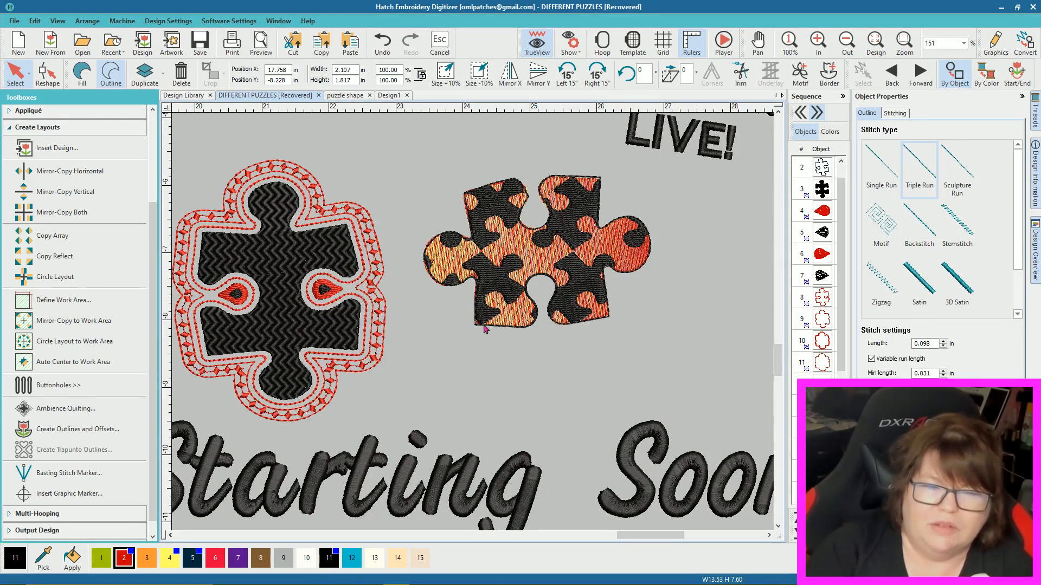
click(575, 276)
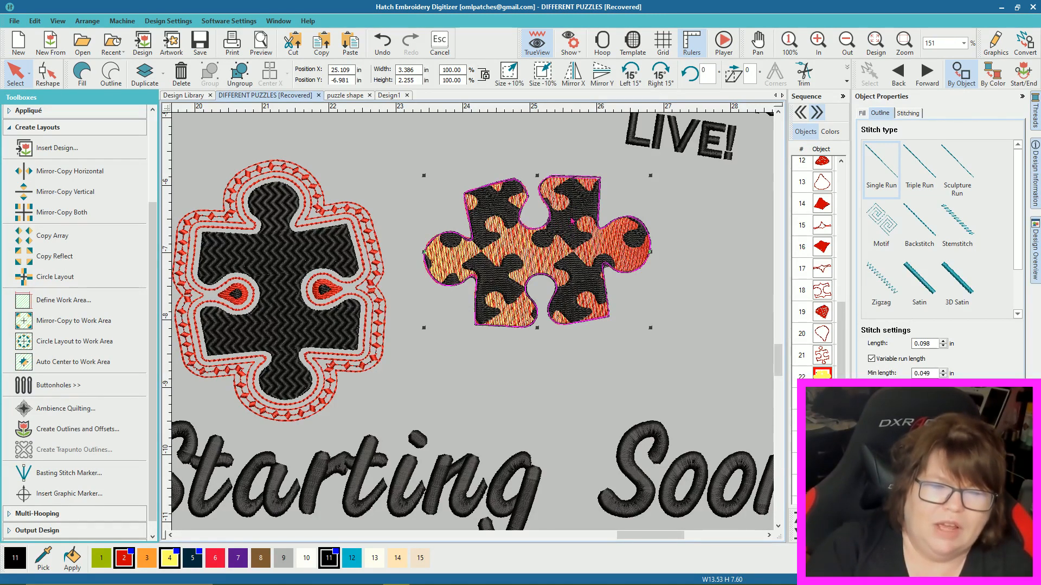
click(663, 348)
click(591, 287)
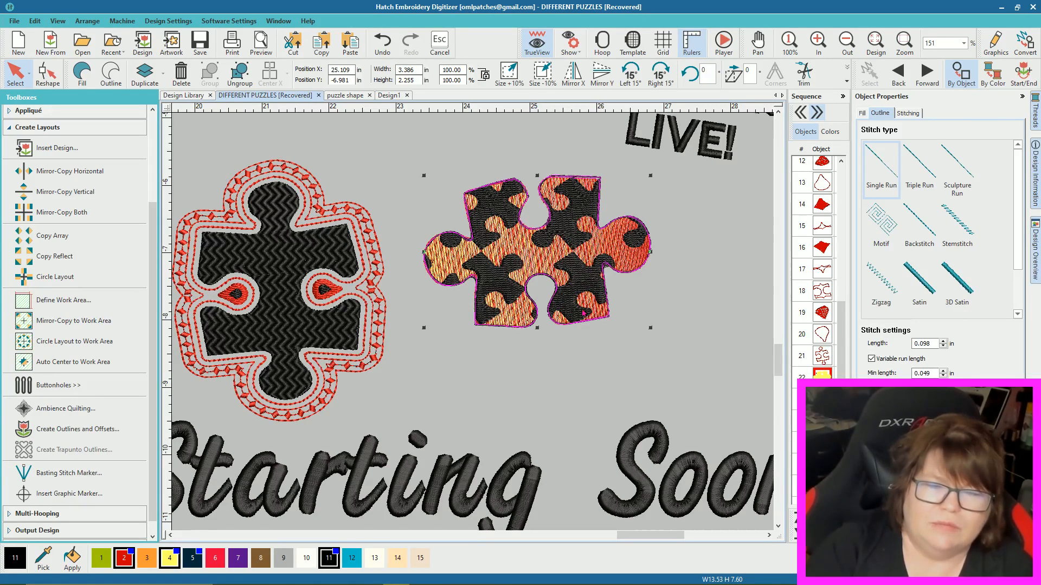
click(634, 334)
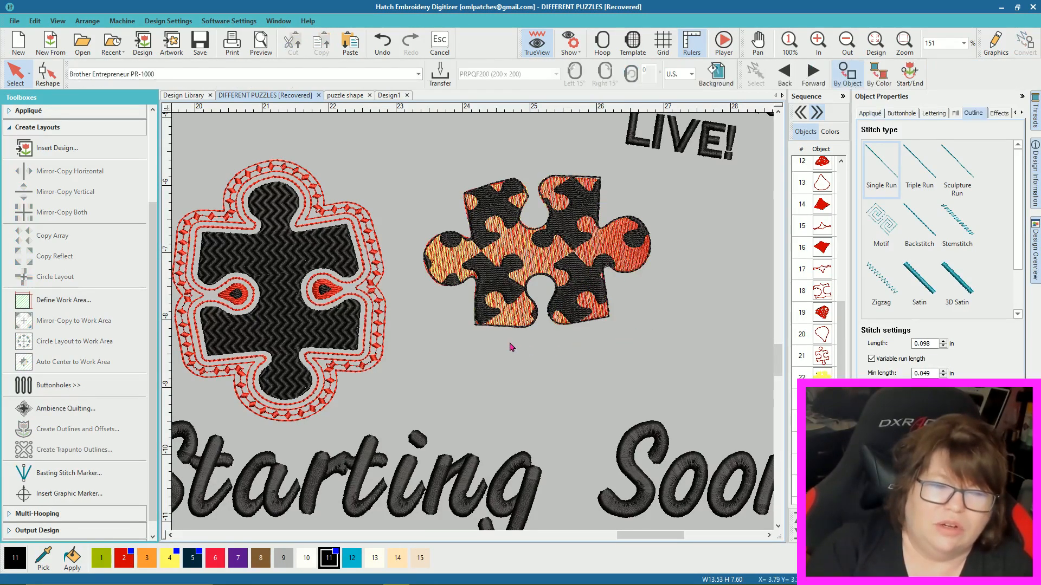
scroll(469, 336, down, 2)
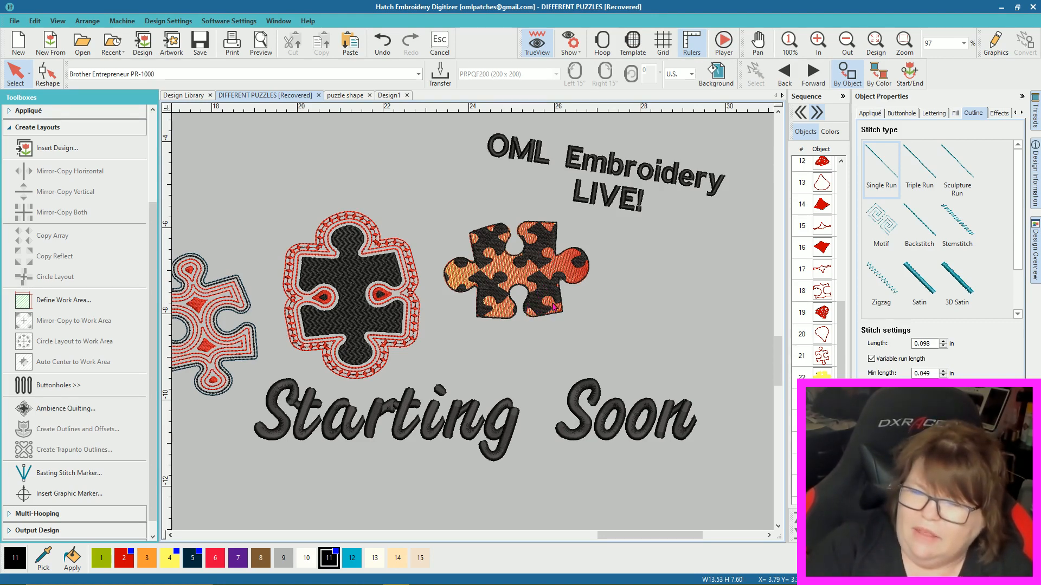
Step: Examine the multicolored puzzle piece's fill and the red echo-line puzzle piece with dark double outlines in the DIFFERENT PUZZLES design
click(513, 322)
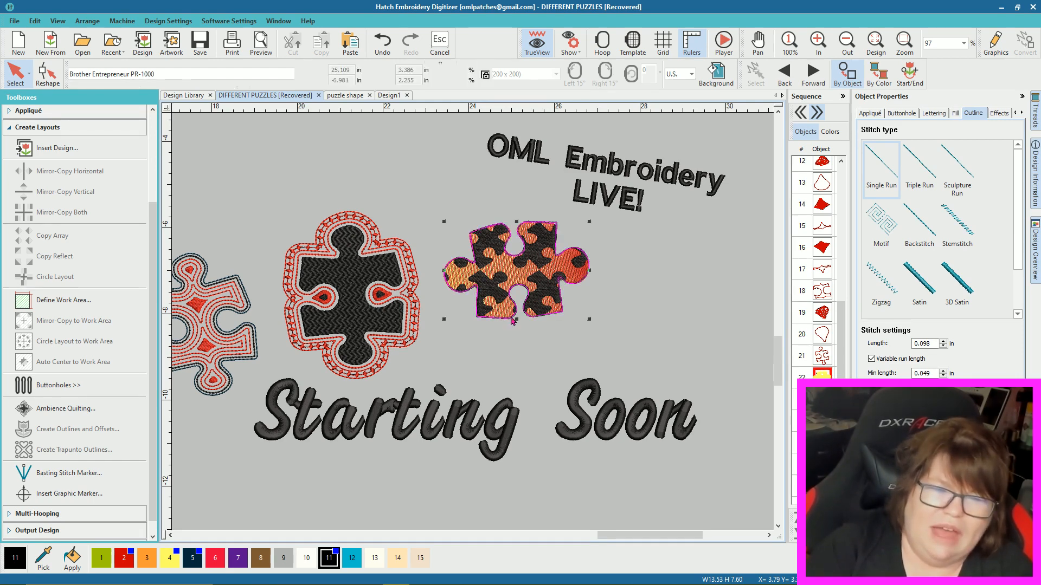
click(443, 329)
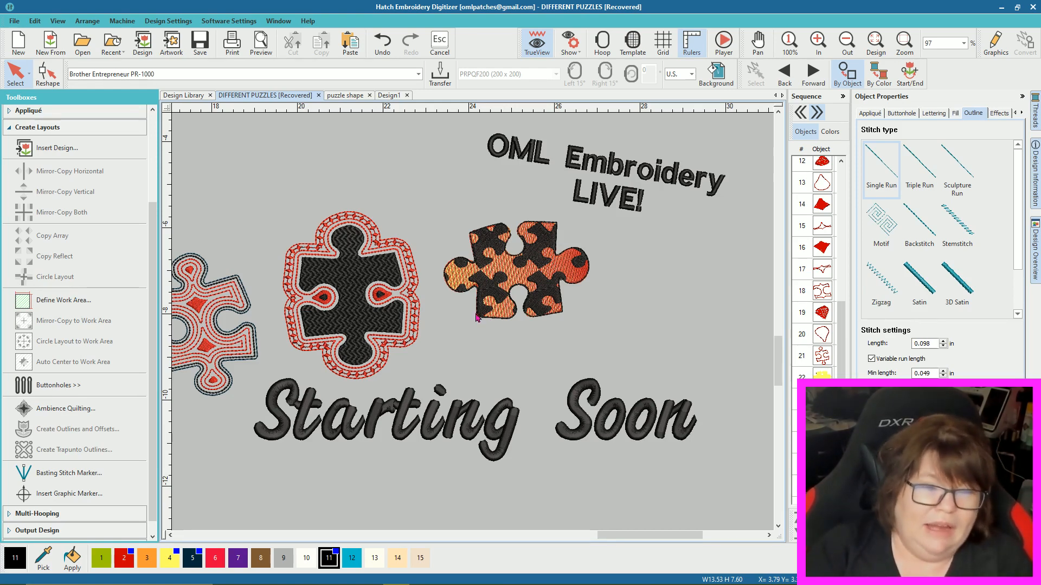
scroll(464, 324, down, 1)
scroll(465, 325, down, 1)
scroll(475, 327, up, 3)
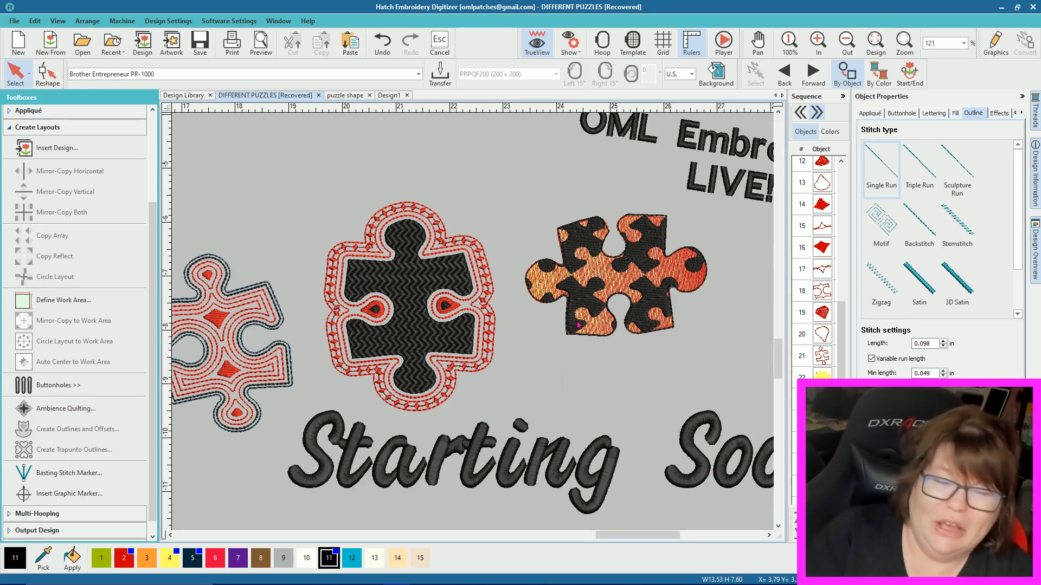
scroll(531, 353, down, 3)
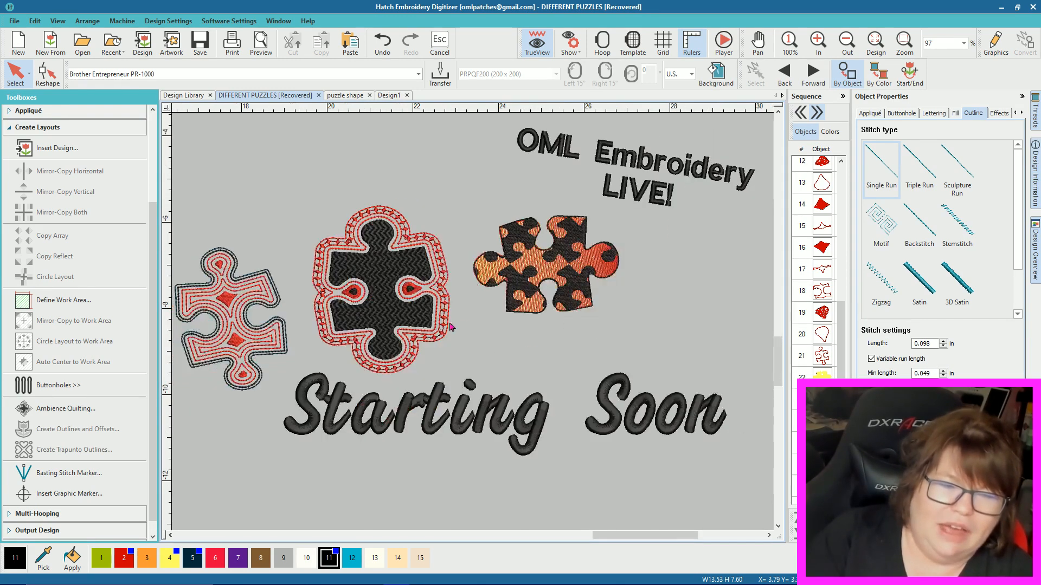
scroll(459, 327, up, 2)
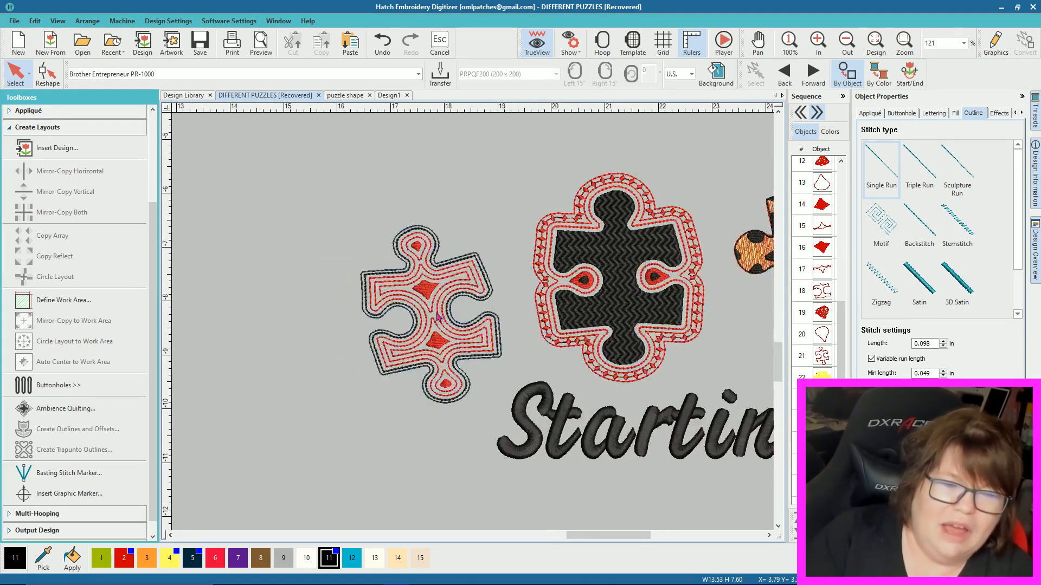
scroll(453, 322, up, 1)
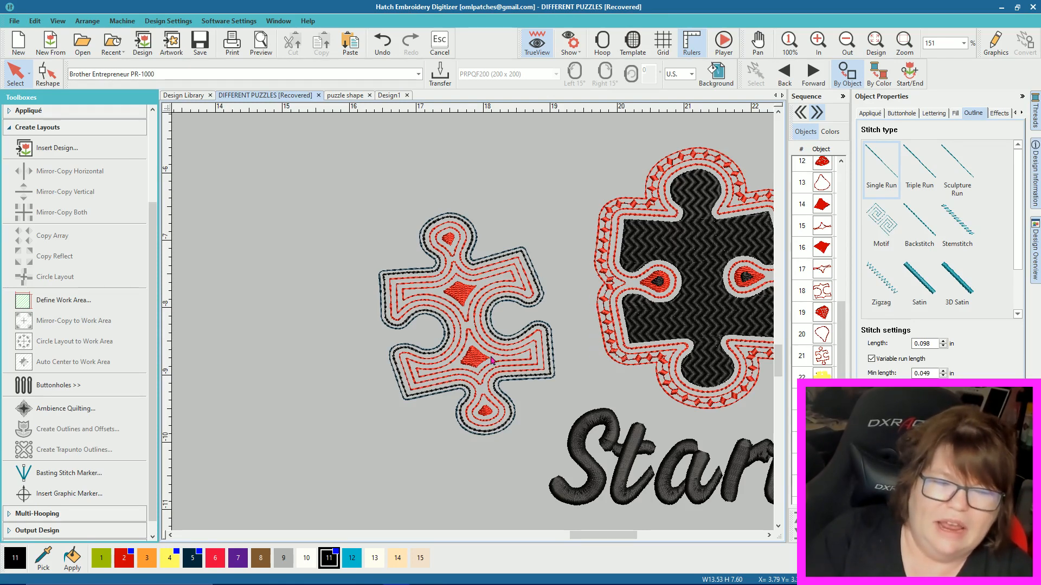
scroll(475, 326, down, 1)
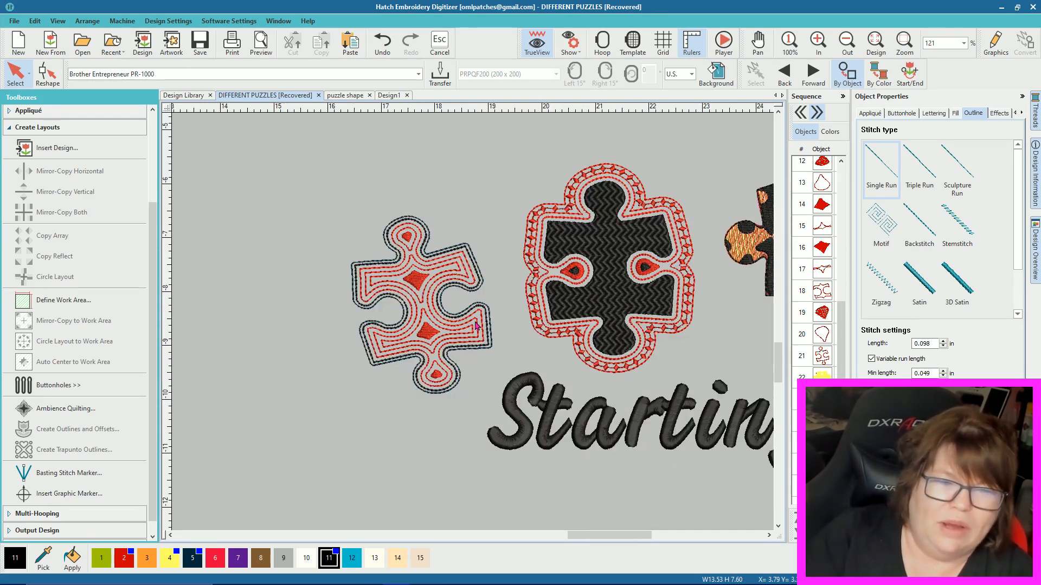
Step: Open the puzzle shape design and examine the blended purple and blue Tatami stitching of the large puzzle piece up close
click(346, 96)
click(577, 298)
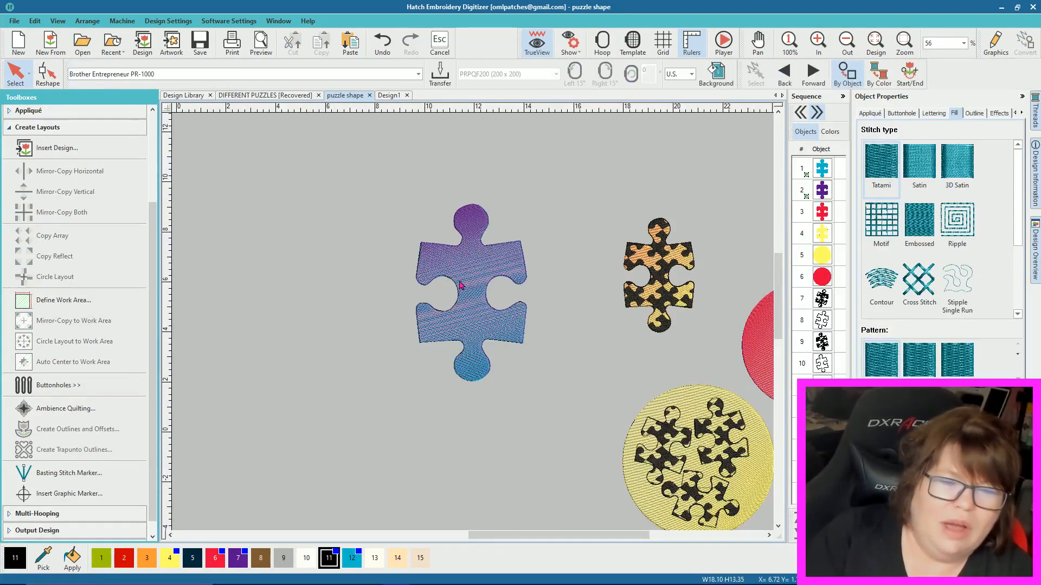
scroll(473, 325, up, 2)
scroll(475, 325, up, 1)
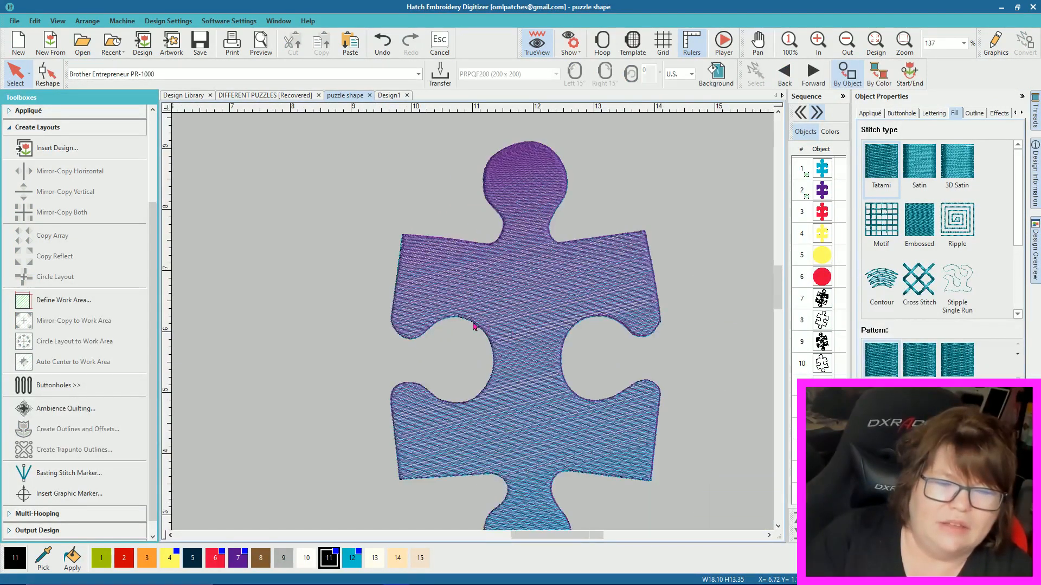
scroll(475, 325, down, 1)
click(496, 324)
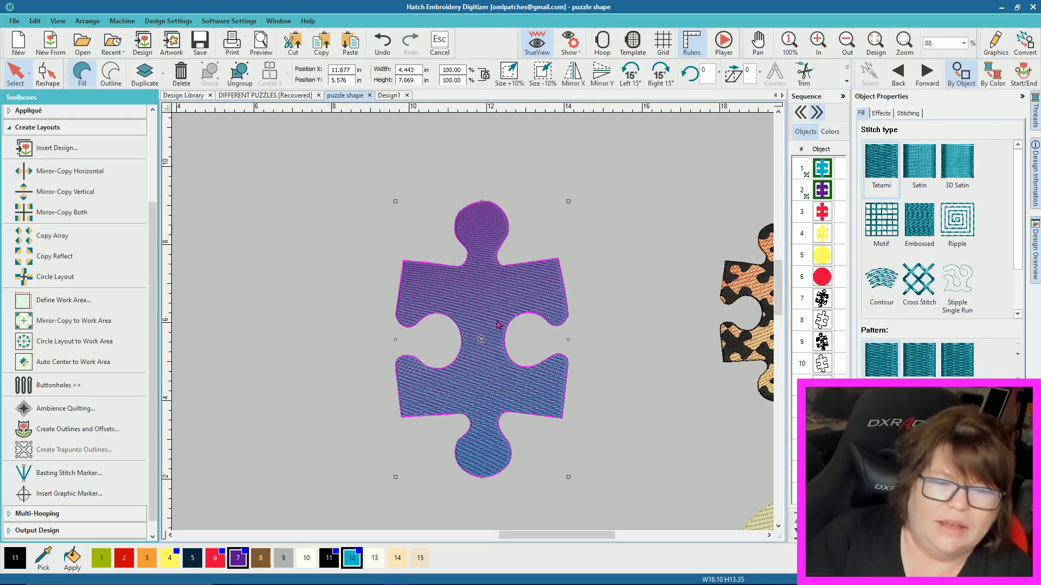
click(608, 327)
click(524, 285)
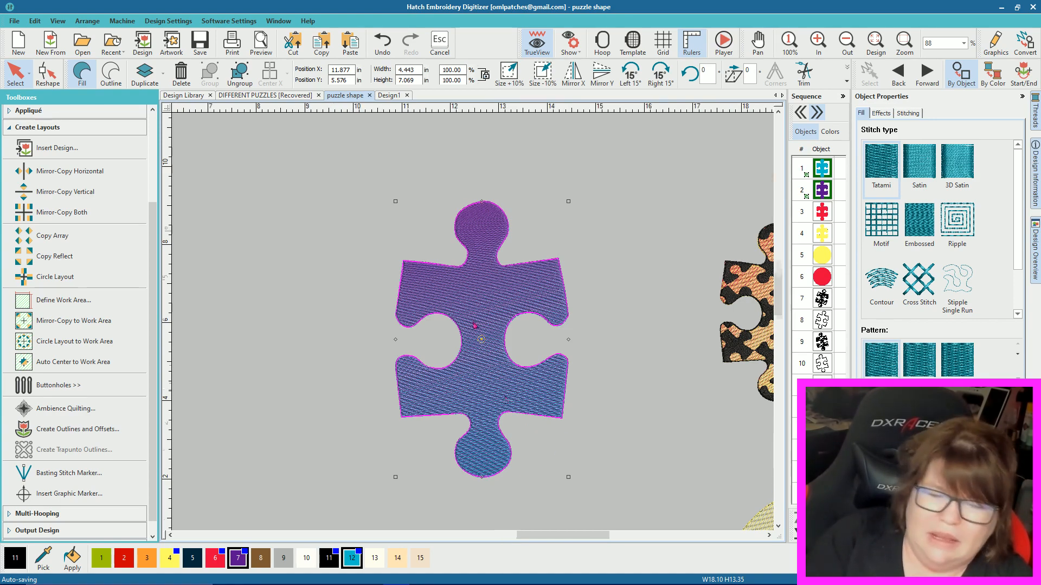
scroll(513, 414, up, 4)
scroll(474, 325, up, 2)
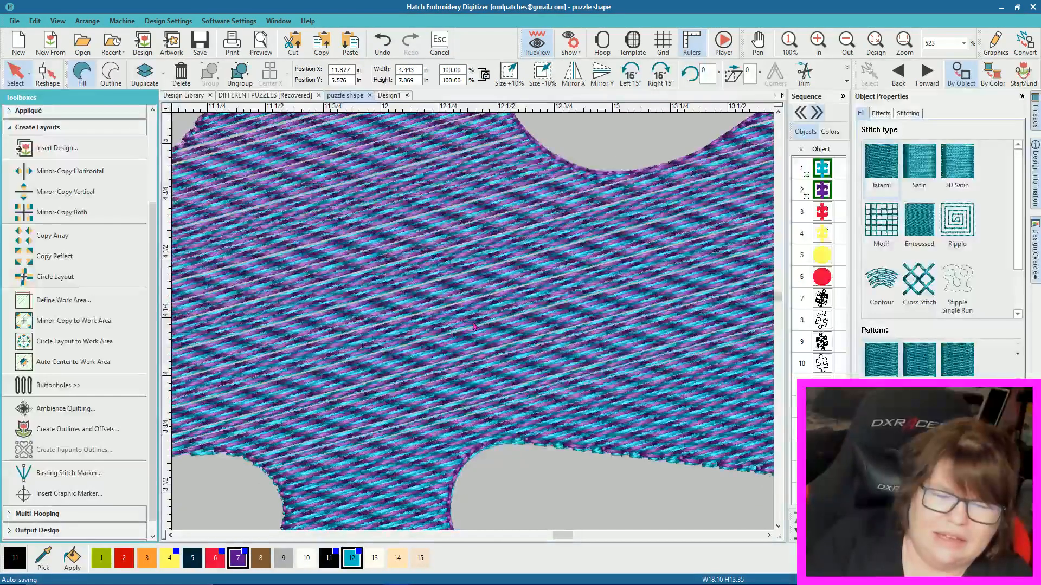
scroll(469, 331, down, 3)
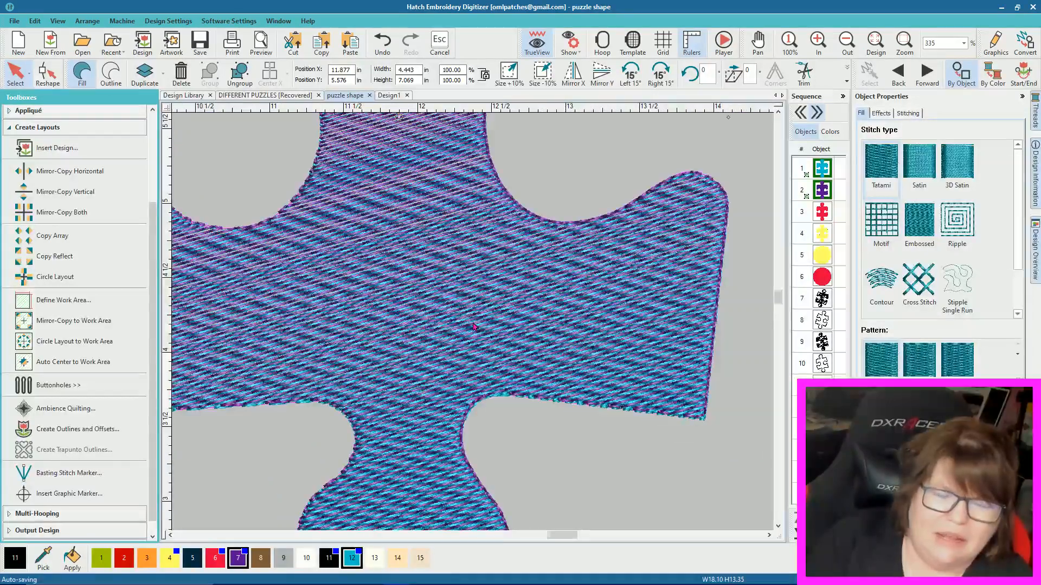
scroll(471, 329, up, 4)
scroll(474, 327, down, 5)
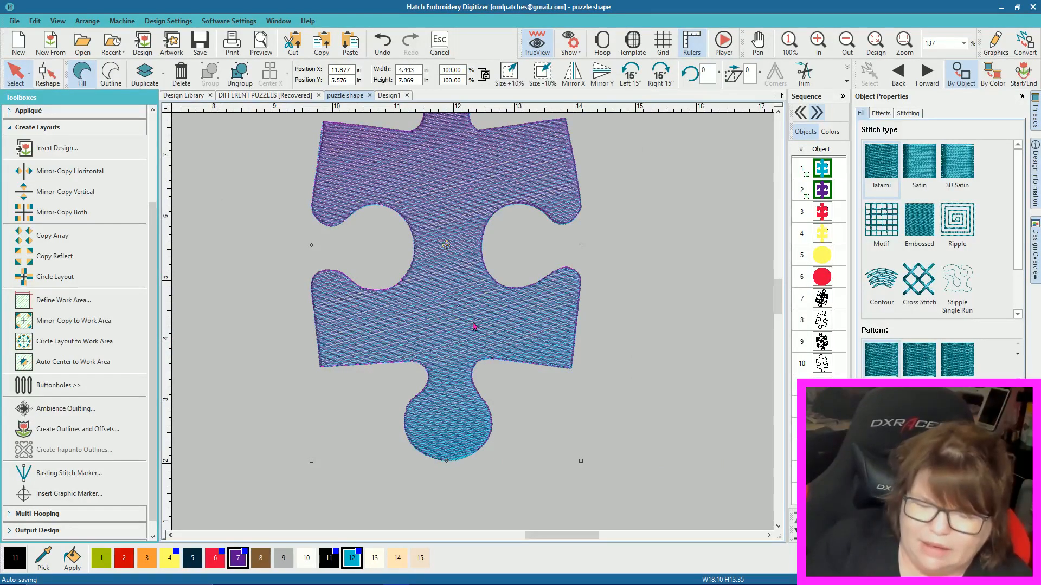
Step: Try a Contour fill on the blended purple and blue puzzle piece, and undo it
click(466, 336)
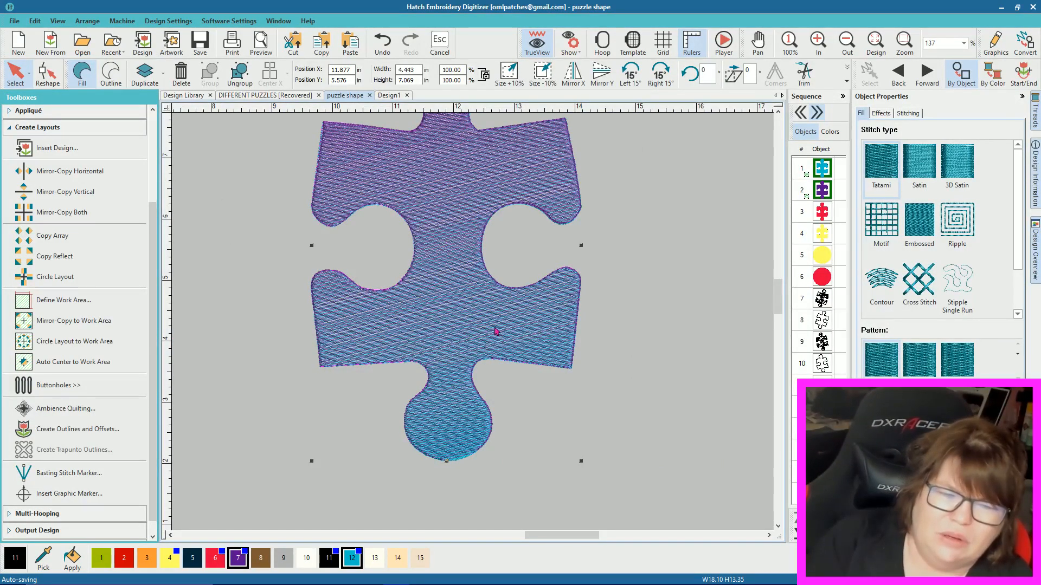
click(875, 278)
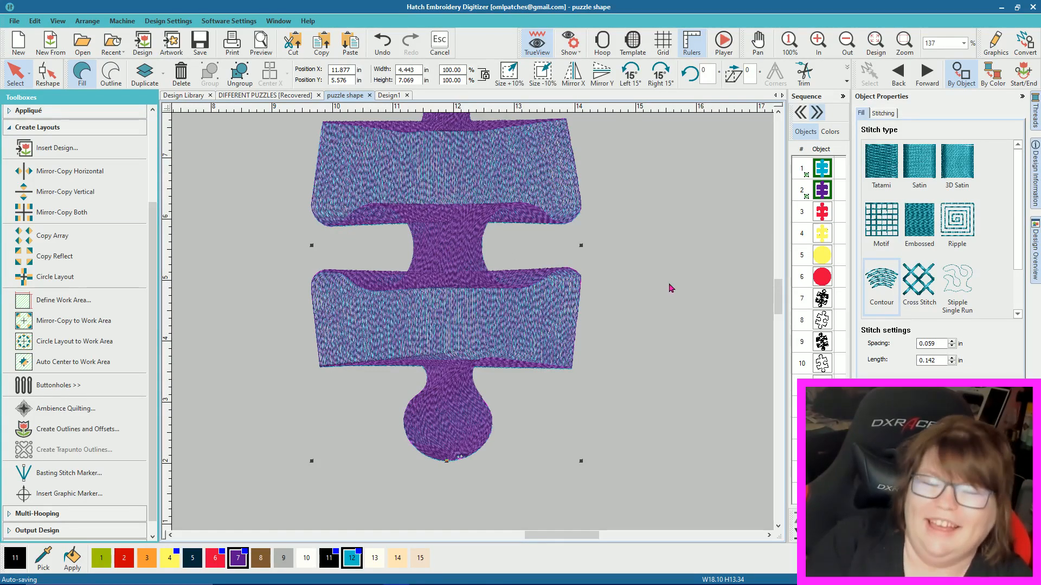
key(ctrl+z)
click(628, 293)
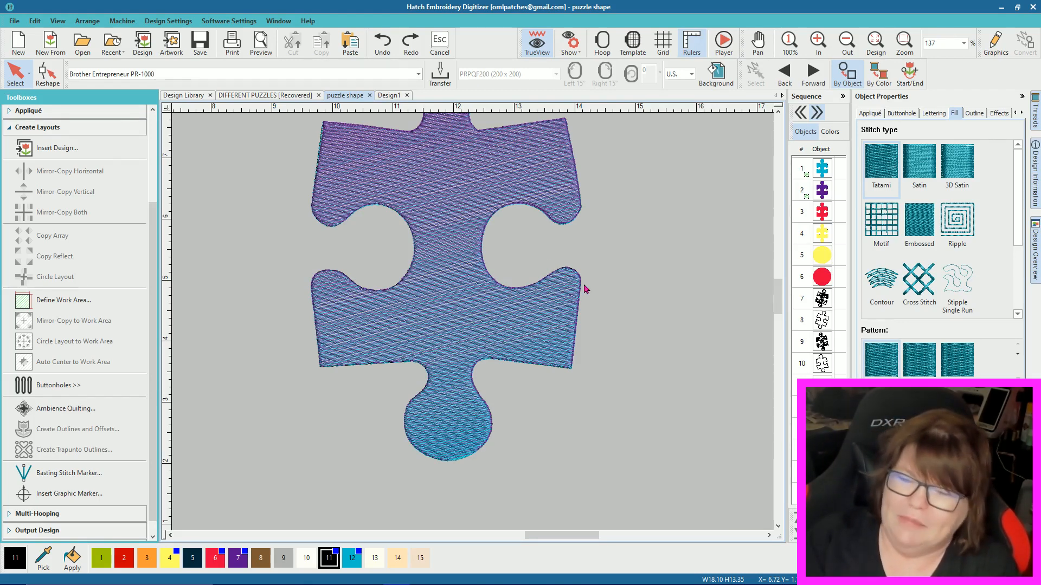
click(542, 307)
click(623, 307)
click(548, 310)
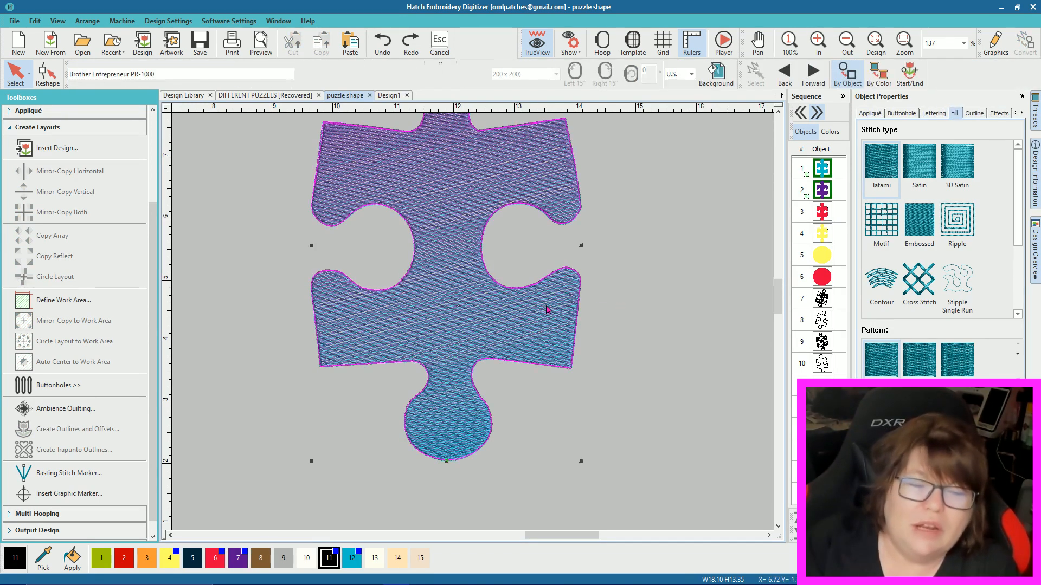
click(657, 313)
click(544, 310)
click(618, 325)
click(526, 323)
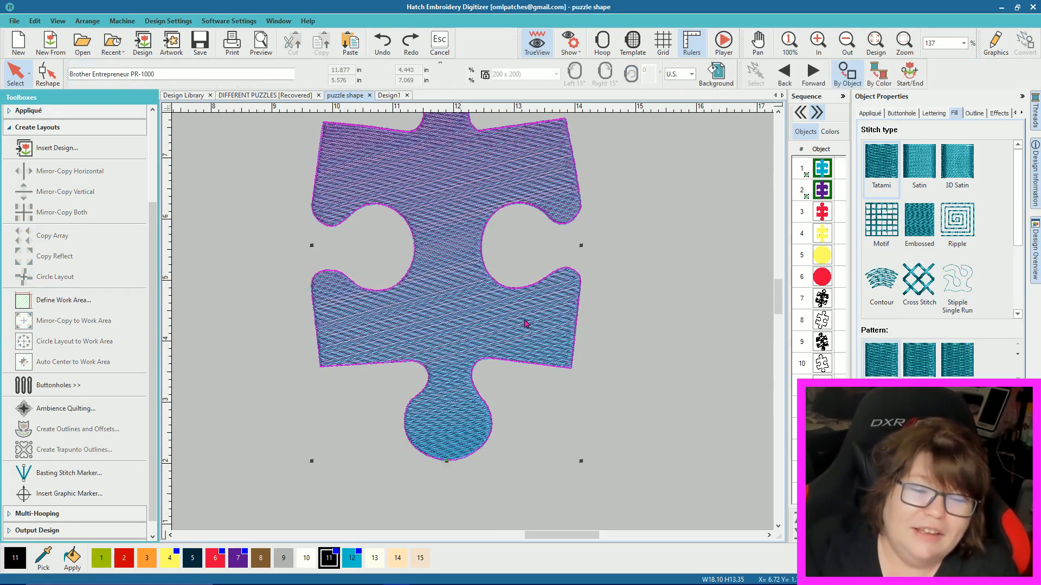
click(617, 332)
click(466, 224)
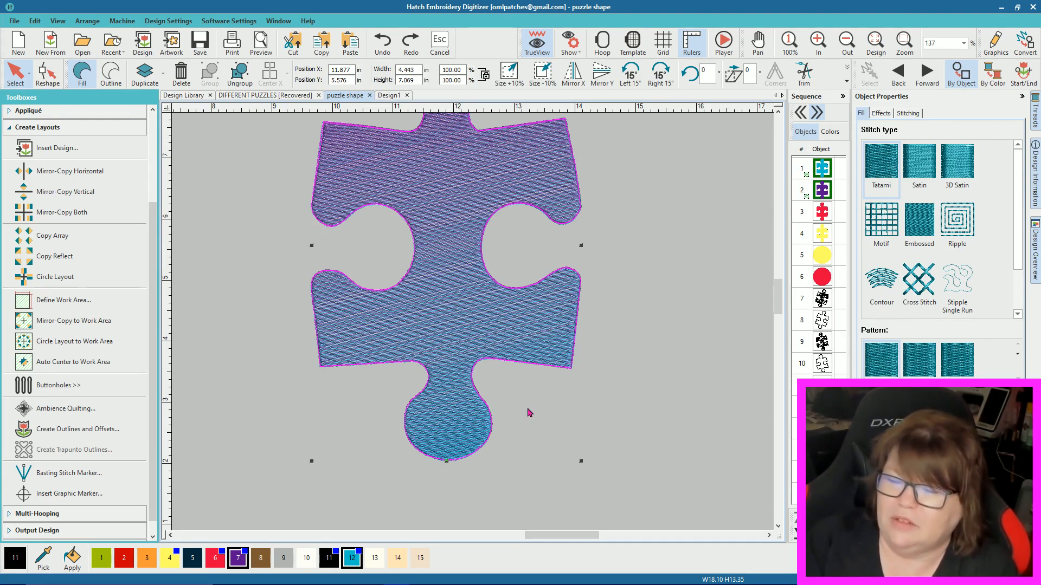
Step: Move the blended purple and blue puzzle piece slightly to the right, to about X 12.32 in, Y 5.59 in
click(510, 351)
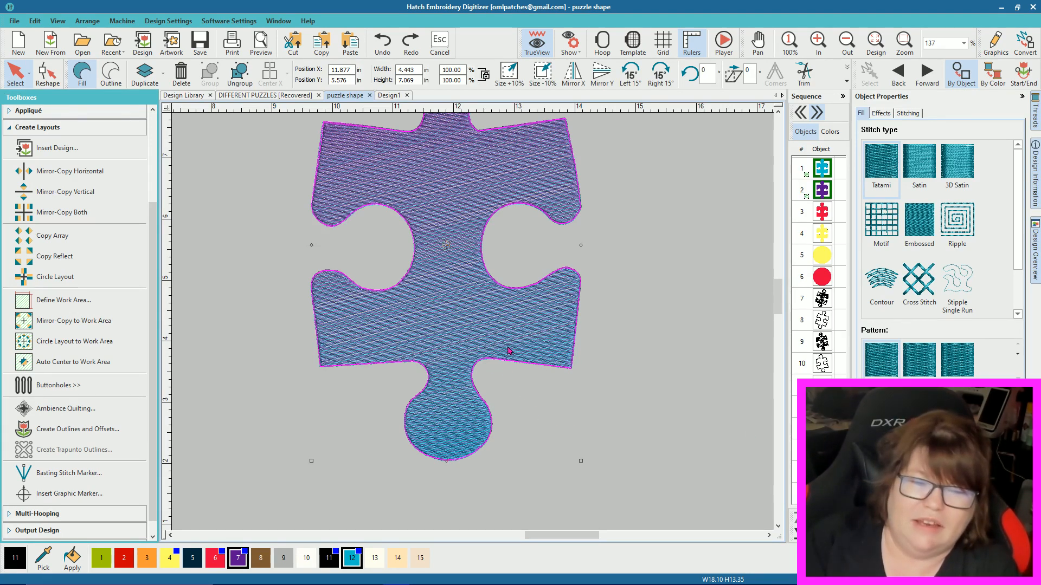
drag(509, 352, 565, 326)
click(640, 342)
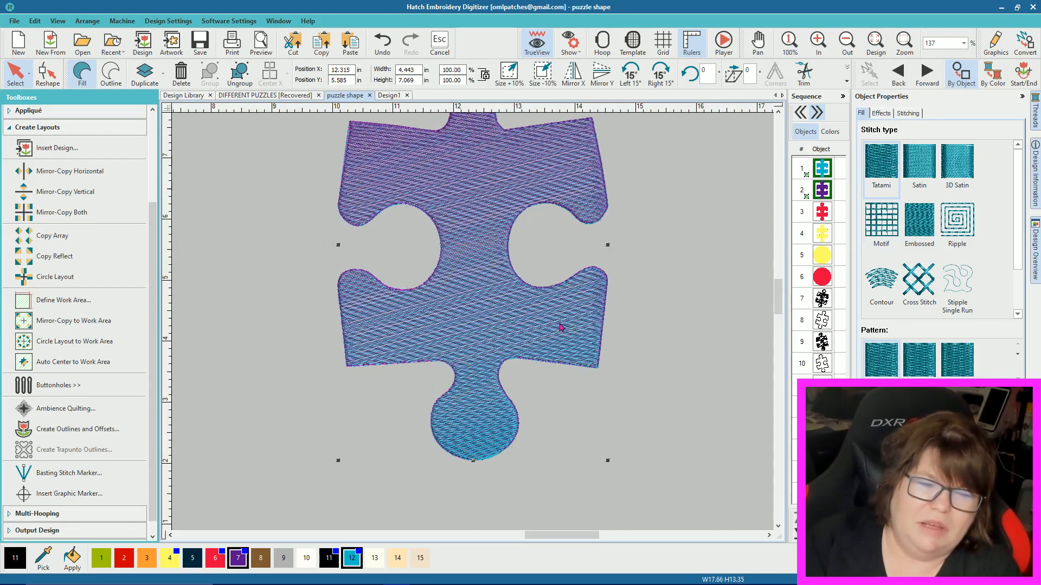
click(658, 331)
click(575, 326)
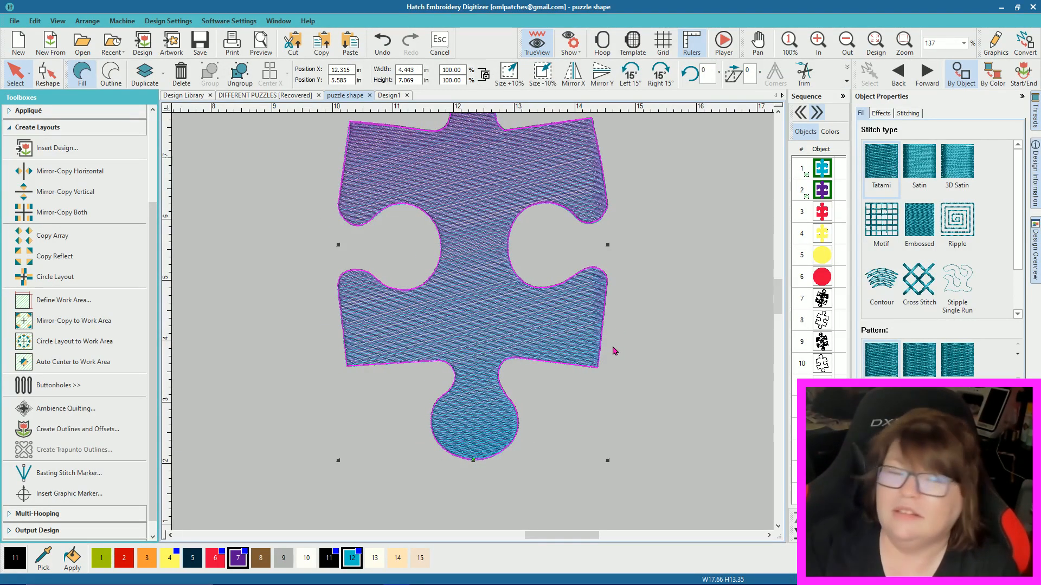
click(545, 333)
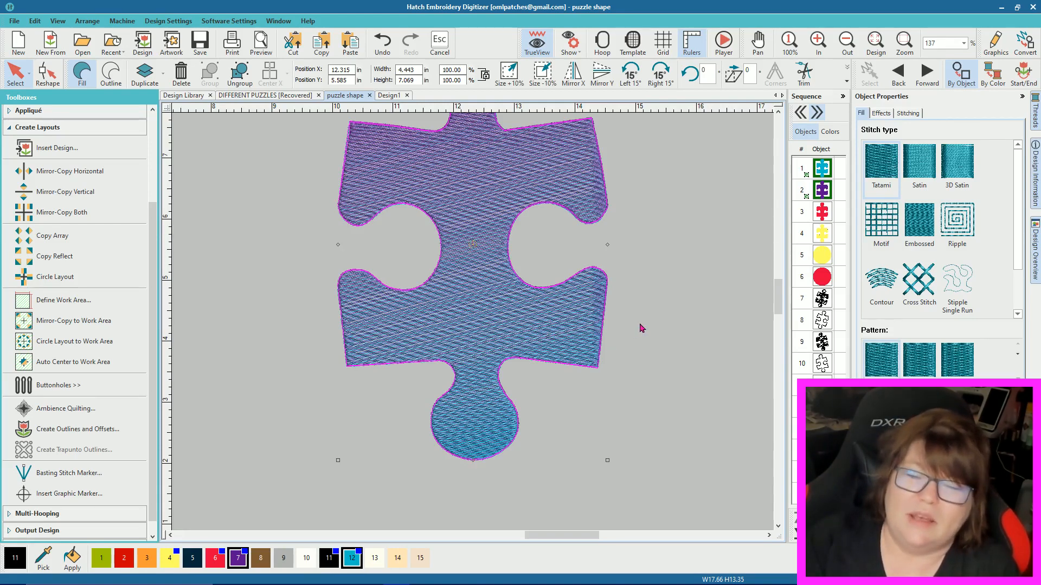
click(615, 325)
click(578, 328)
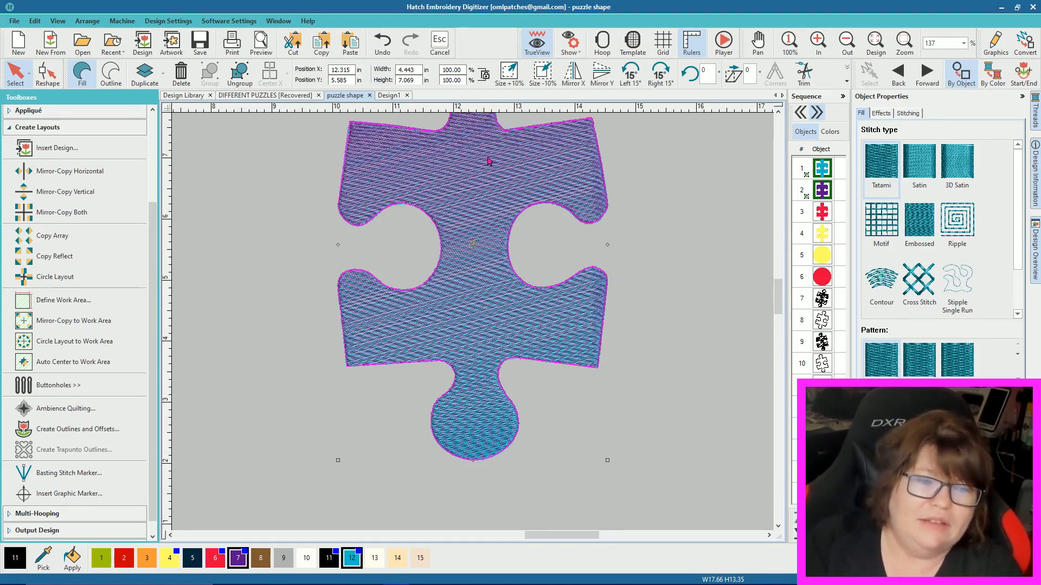
Step: Return to Design1 and view the grid-filled and solid puzzle pieces side by side
click(388, 96)
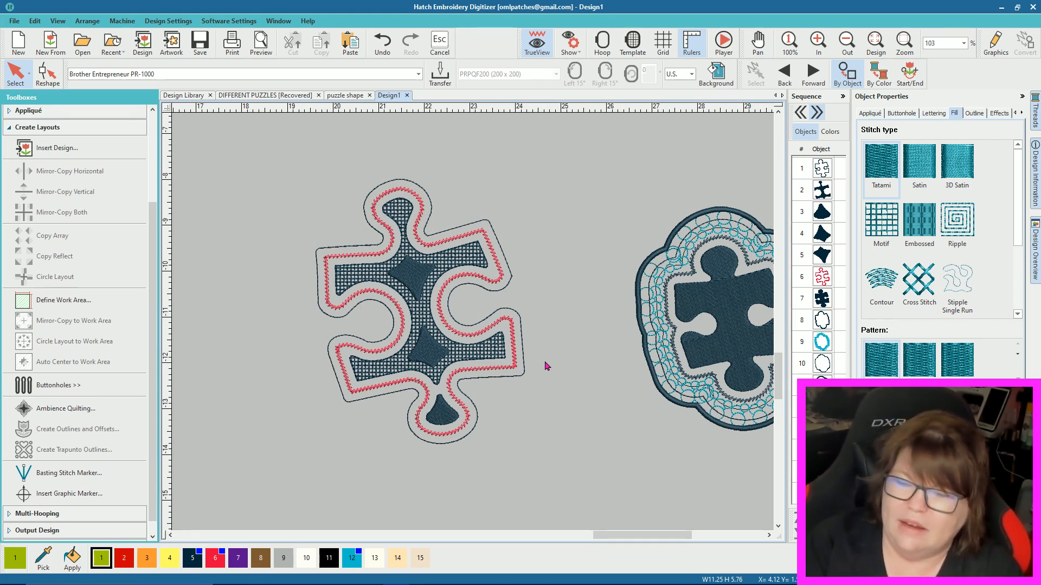
scroll(532, 365, down, 1)
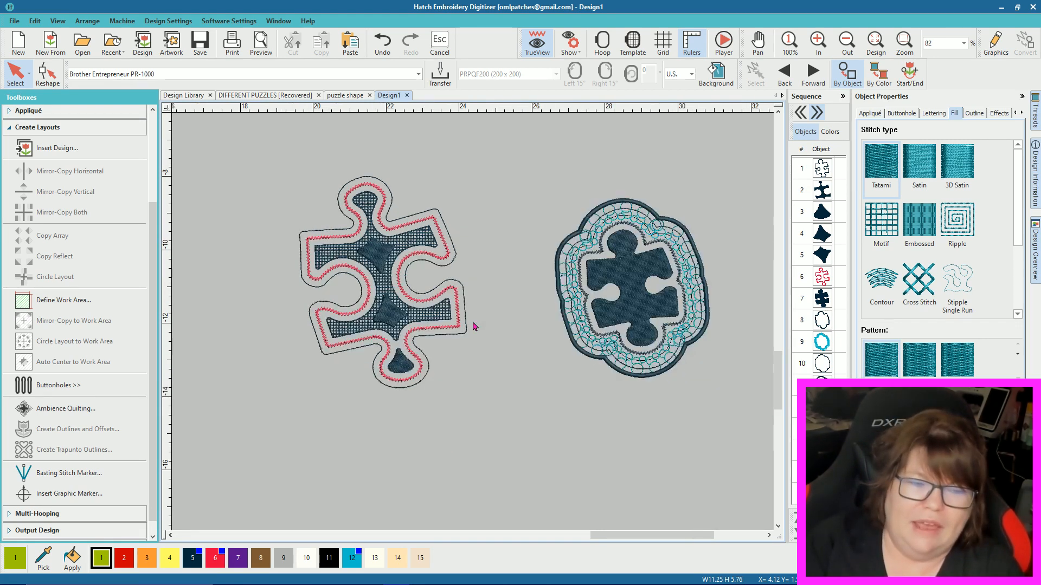